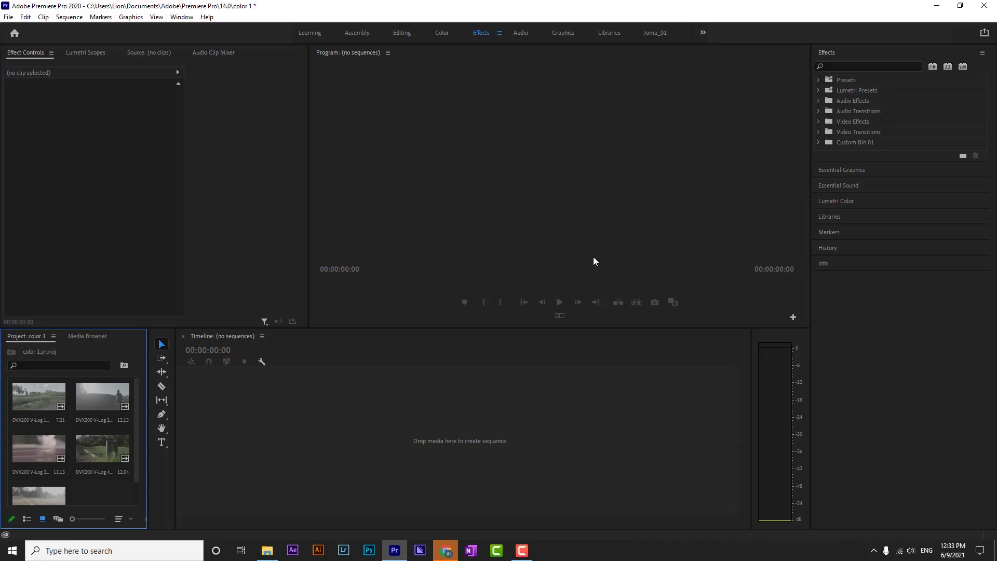
- Switch to Chrome and examine image results on dynamic range, including DSLR range and exposure comparisons, and on white balance
{"action": "left_click", "coordinate": [445, 550]}
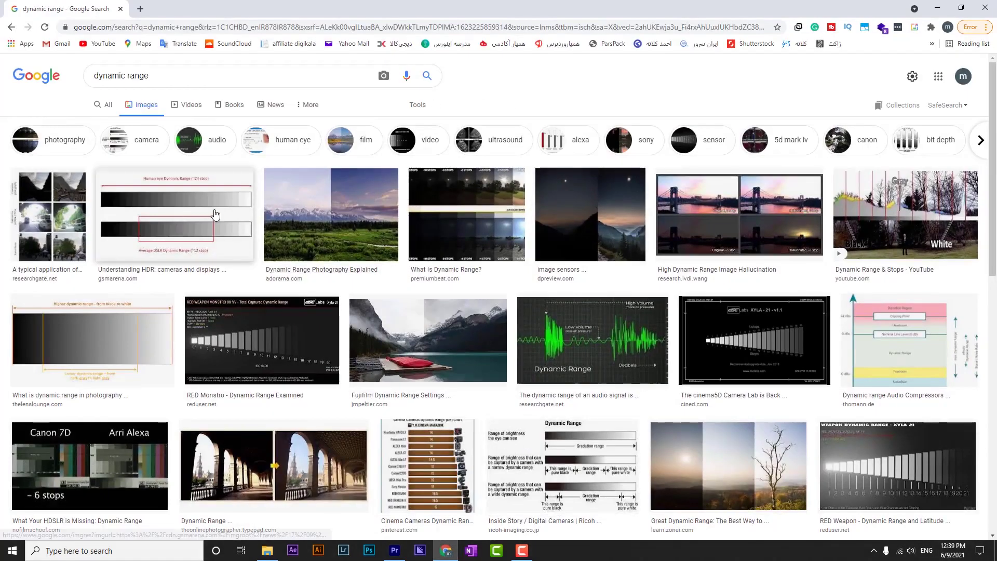
{"action": "left_click", "coordinate": [213, 215]}
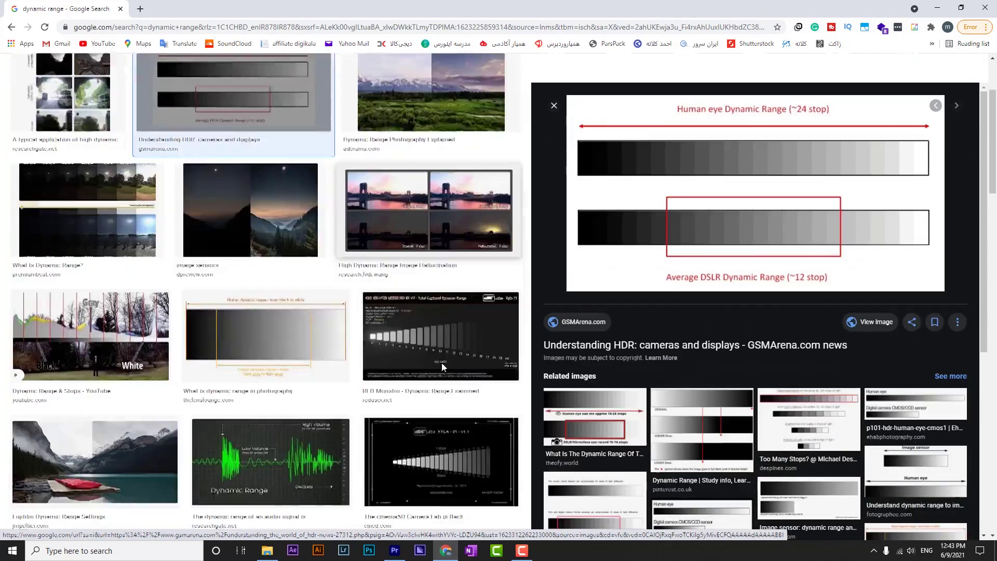
{"action": "scroll", "coordinate": [441, 363], "scroll_direction": "down", "scroll_amount": 6}
{"action": "left_click", "coordinate": [426, 301]}
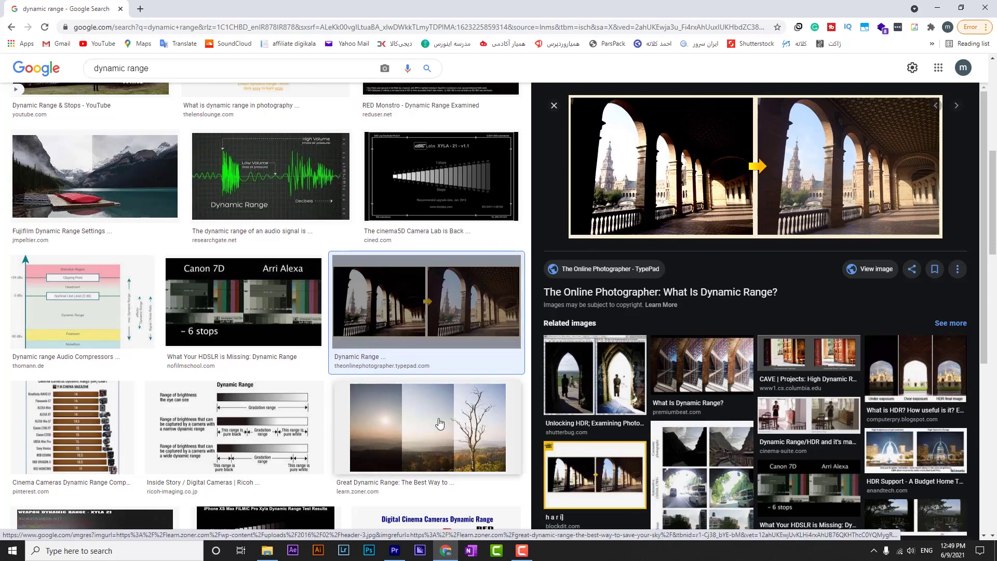
{"action": "left_click", "coordinate": [439, 422]}
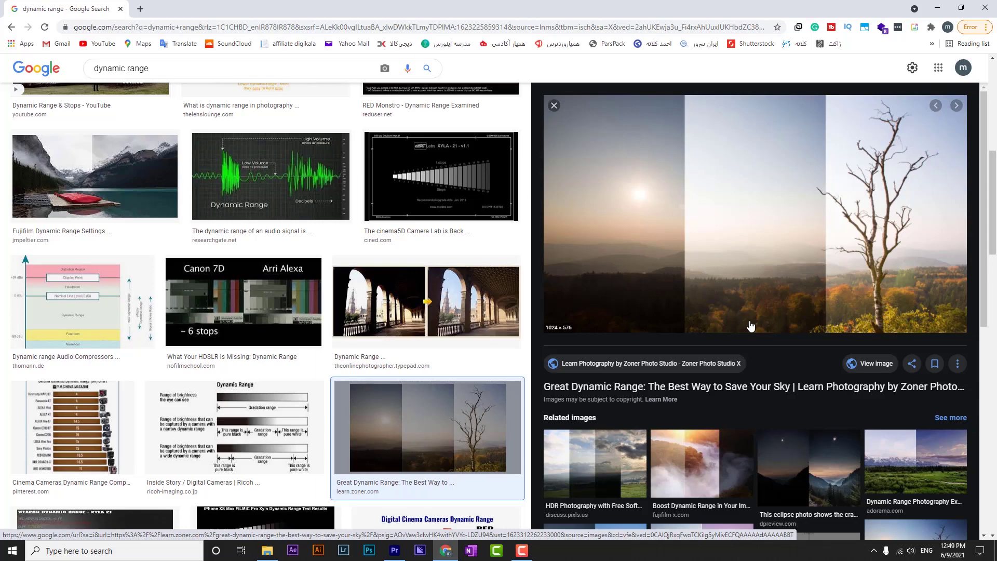
{"action": "scroll", "coordinate": [751, 326], "scroll_direction": "up", "scroll_amount": 1}
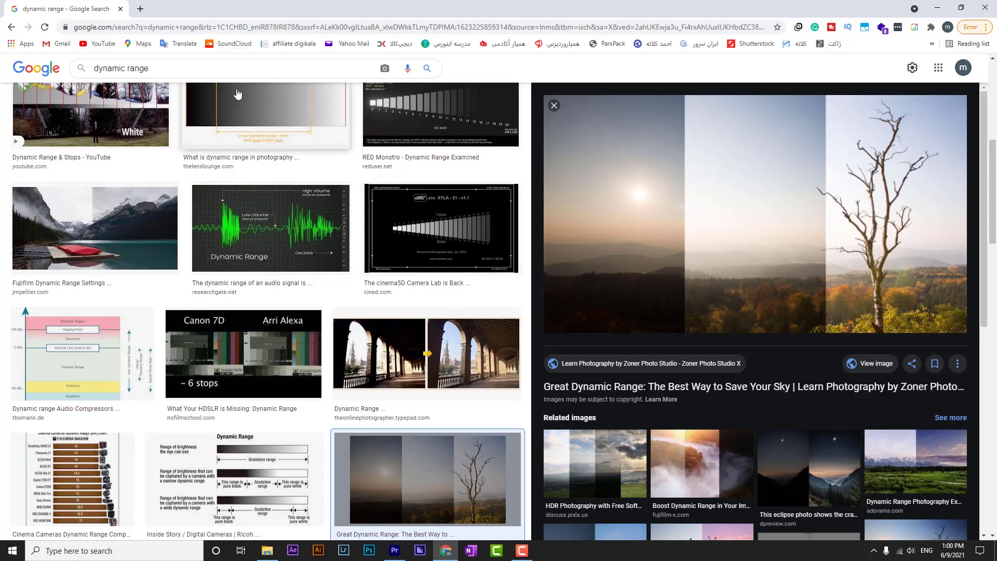
{"action": "left_click", "coordinate": [141, 8]}
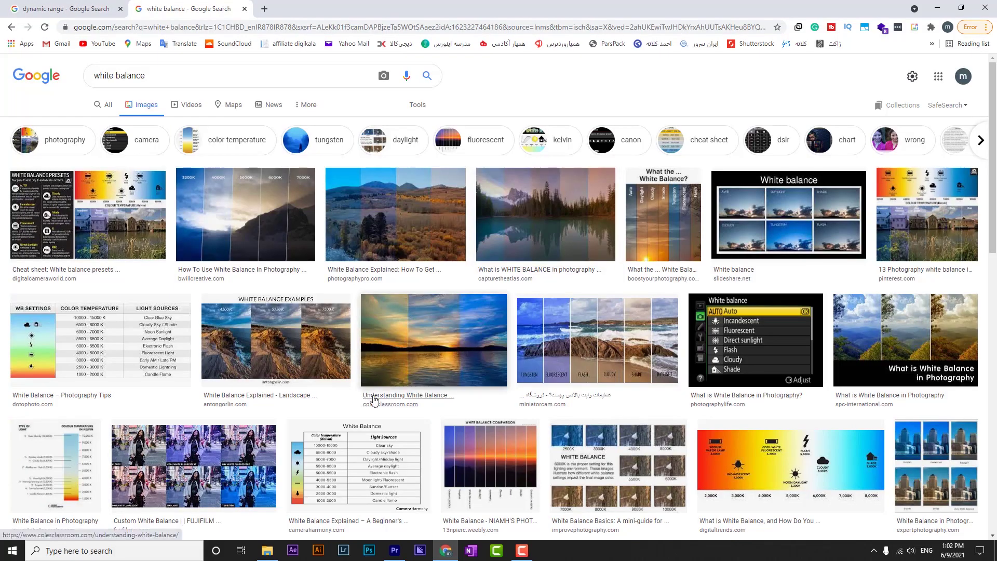
- Return to Premiere Pro, create a sequence from 7Y9A9347.MOV and change to the Color workspace
{"action": "left_click", "coordinate": [401, 555]}
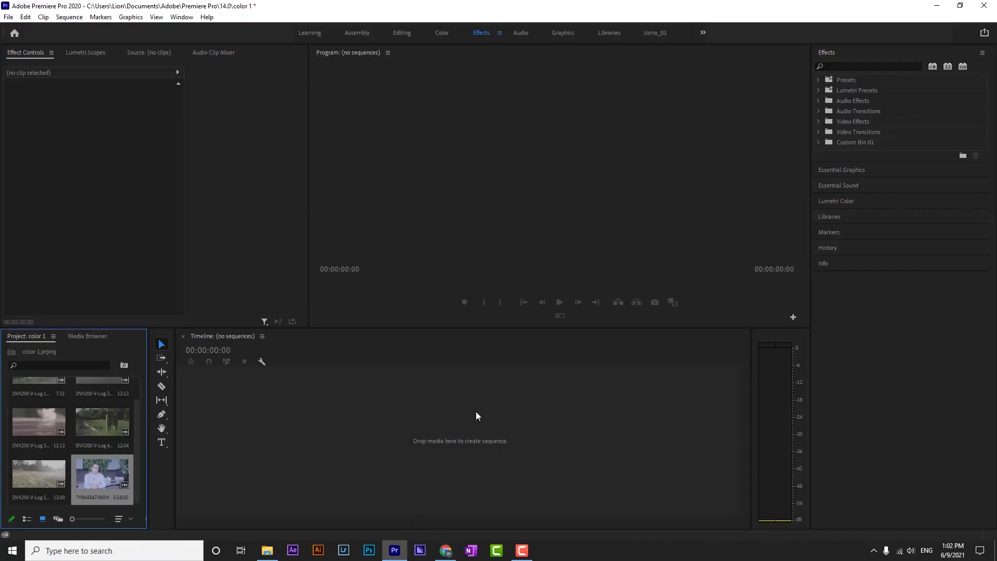
{"action": "left_click_drag", "start_coordinate": [104, 472], "coordinate": [536, 393]}
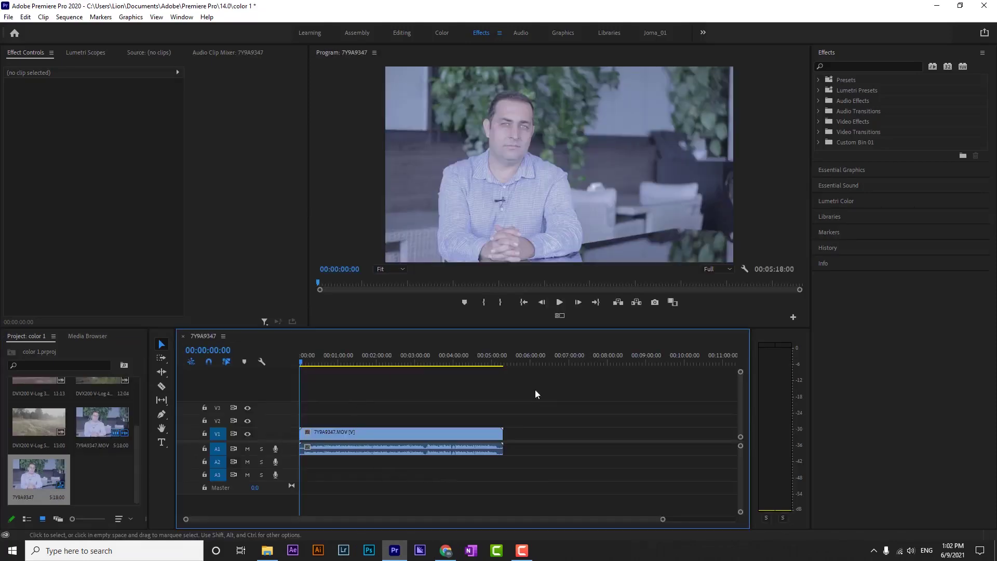
{"action": "left_click", "coordinate": [442, 33]}
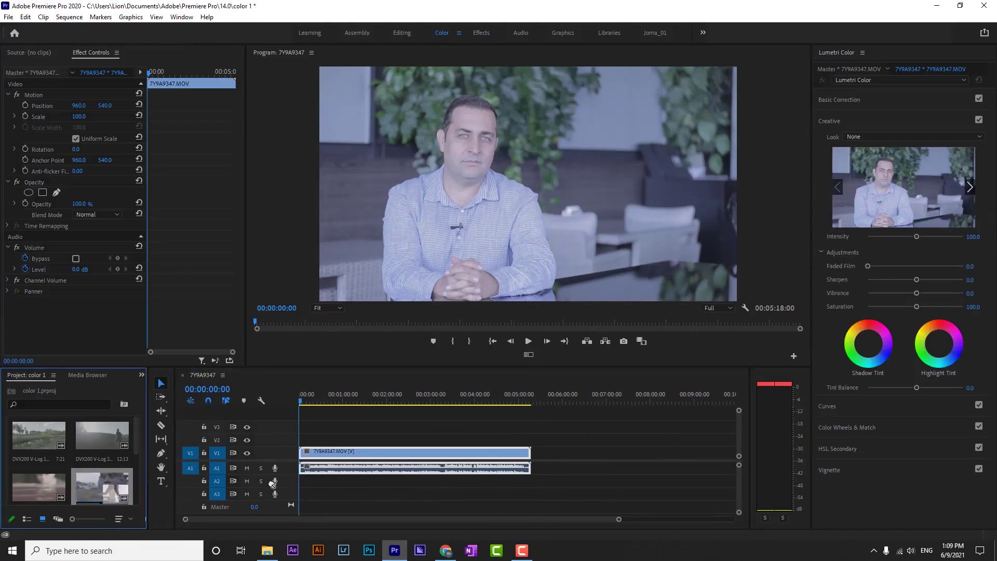
- Add the S-Log2 free footage clip after the interview clip on V1 and place the playhead at 00:05:48:47
{"action": "left_click_drag", "start_coordinate": [272, 484], "coordinate": [552, 454]}
{"action": "left_click", "coordinate": [553, 400]}
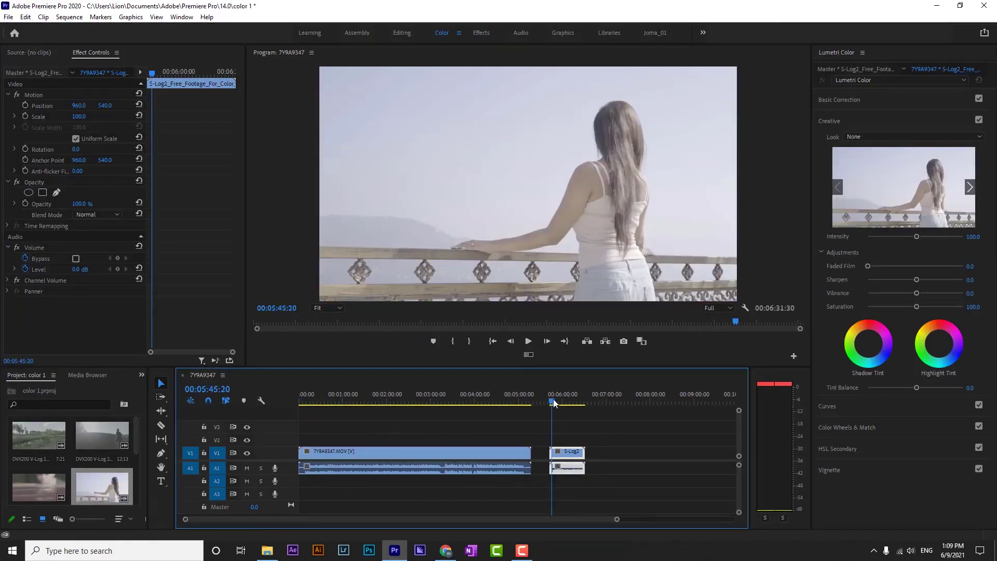
{"action": "left_click", "coordinate": [555, 399]}
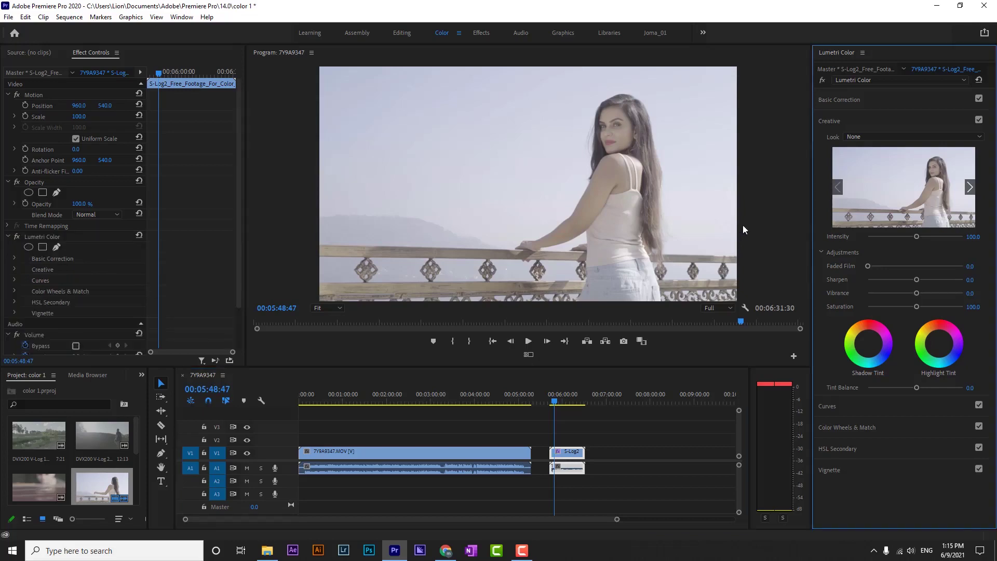
- Set the S-Log2 clip's white balance temperature to 59.8 in Lumetri's Basic Correction
{"action": "left_click", "coordinate": [843, 98]}
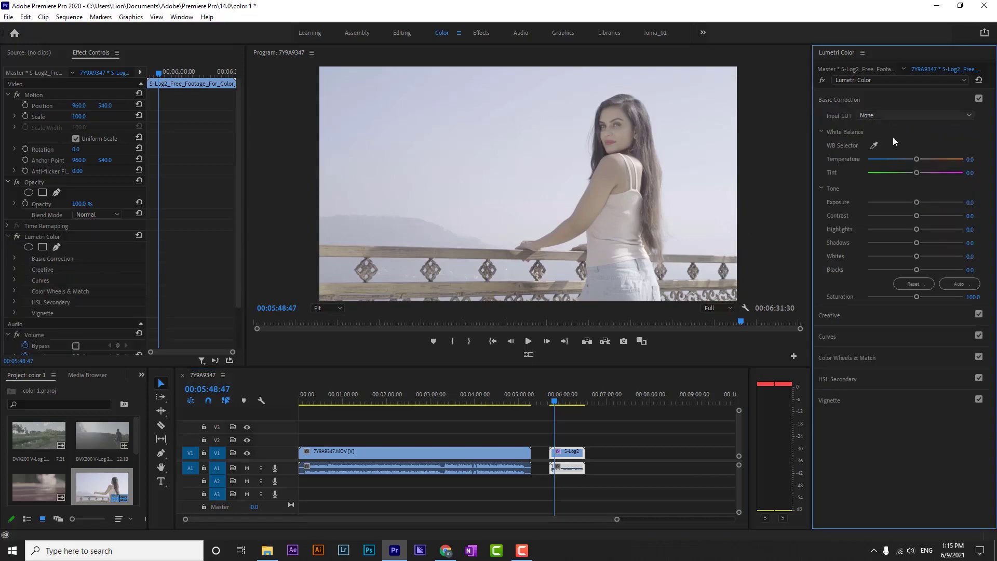
{"action": "left_click_drag", "start_coordinate": [907, 160], "coordinate": [858, 161]}
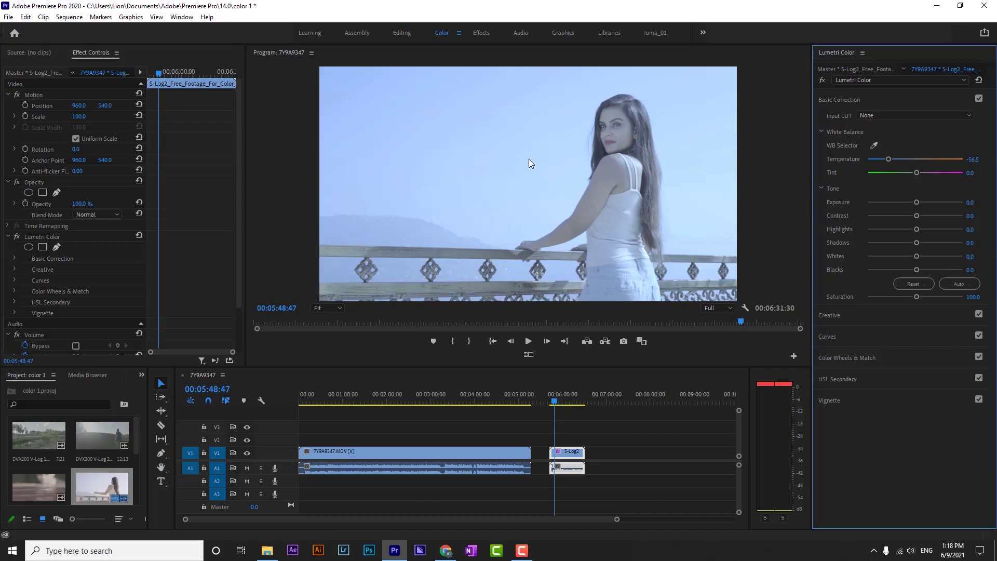
{"action": "left_click_drag", "start_coordinate": [888, 159], "coordinate": [872, 161]}
{"action": "left_click_drag", "start_coordinate": [871, 159], "coordinate": [872, 167]}
{"action": "left_click_drag", "start_coordinate": [867, 159], "coordinate": [931, 160]}
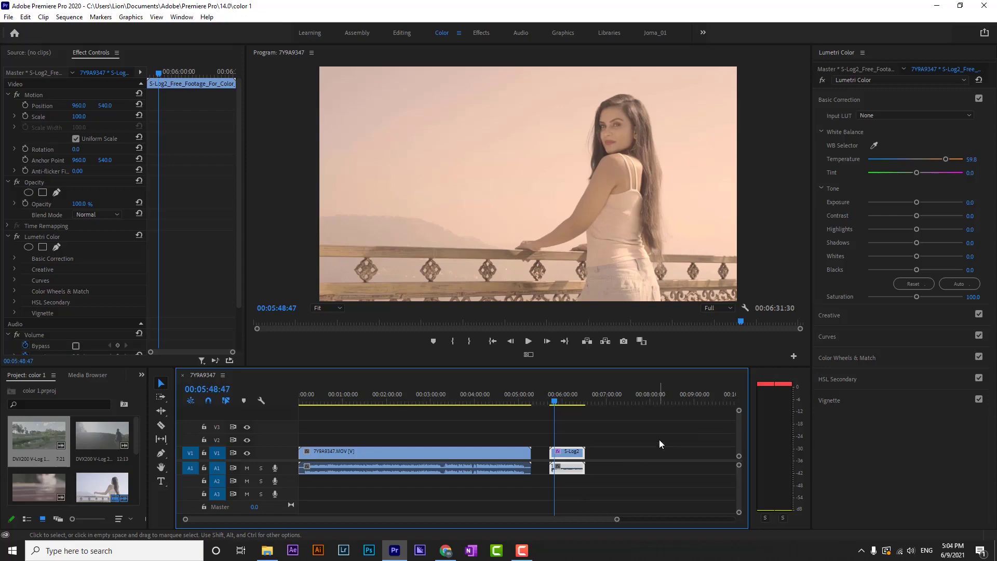
- Switch to Chrome to view the Cinema DNG image results and return to Premiere Pro
{"action": "left_click", "coordinate": [445, 550]}
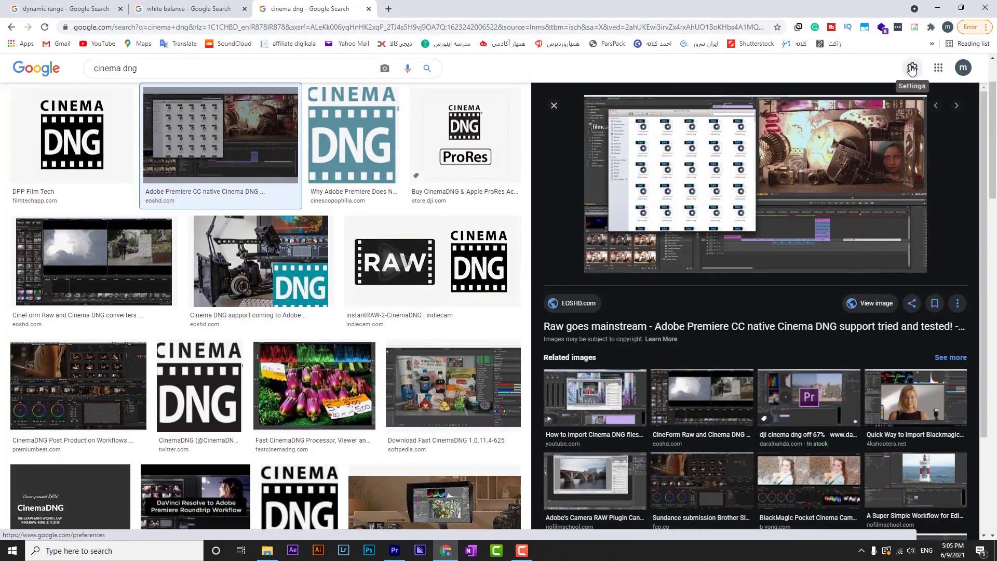
{"action": "left_click", "coordinate": [937, 10]}
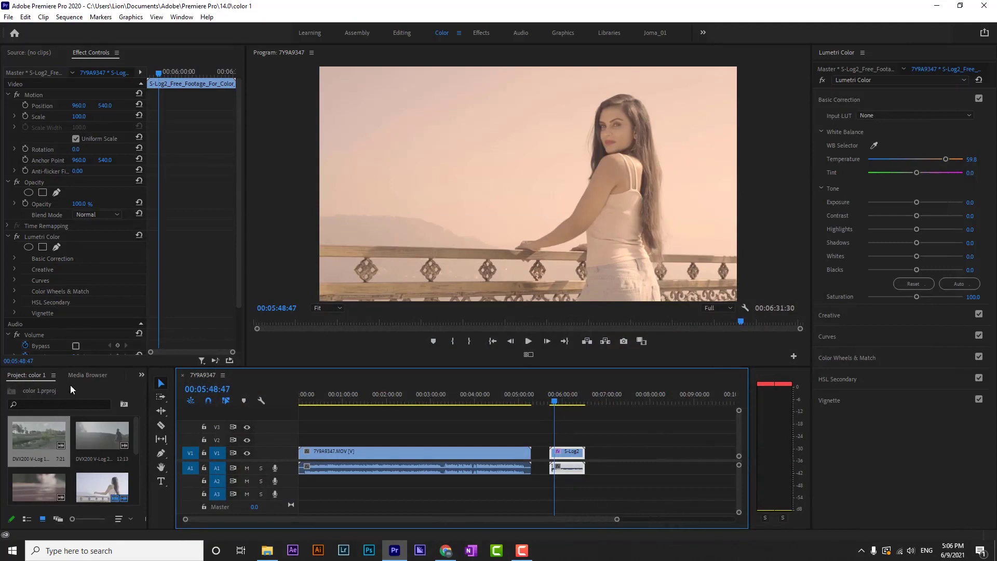
- Browse the D: drive for source media and open the Mavic Pro D-Log Footage folder inside RAW
{"action": "left_click", "coordinate": [88, 377]}
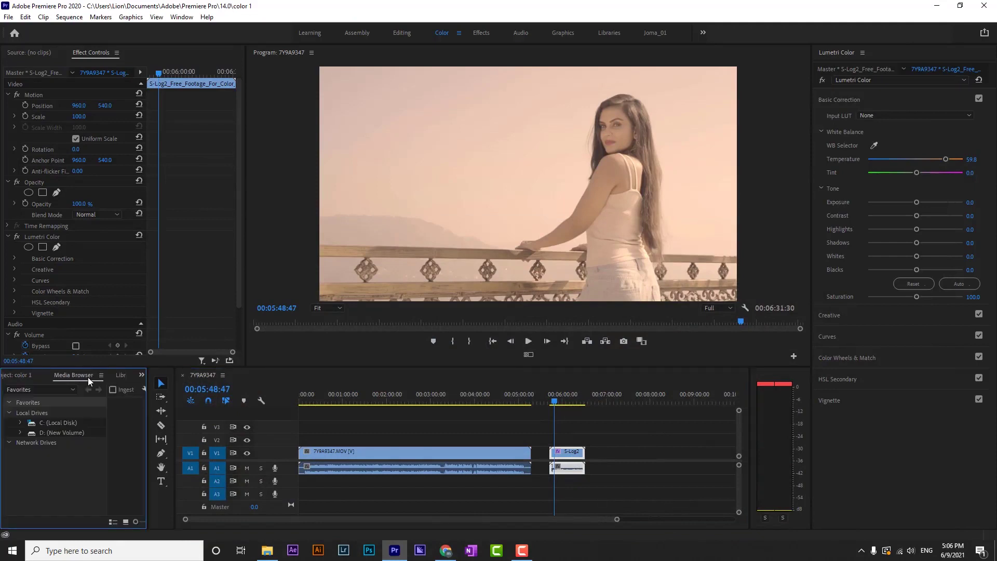
{"action": "left_click", "coordinate": [20, 432]}
{"action": "scroll", "coordinate": [103, 445], "scroll_direction": "down", "scroll_amount": 3}
{"action": "scroll", "coordinate": [103, 446], "scroll_direction": "down", "scroll_amount": 2}
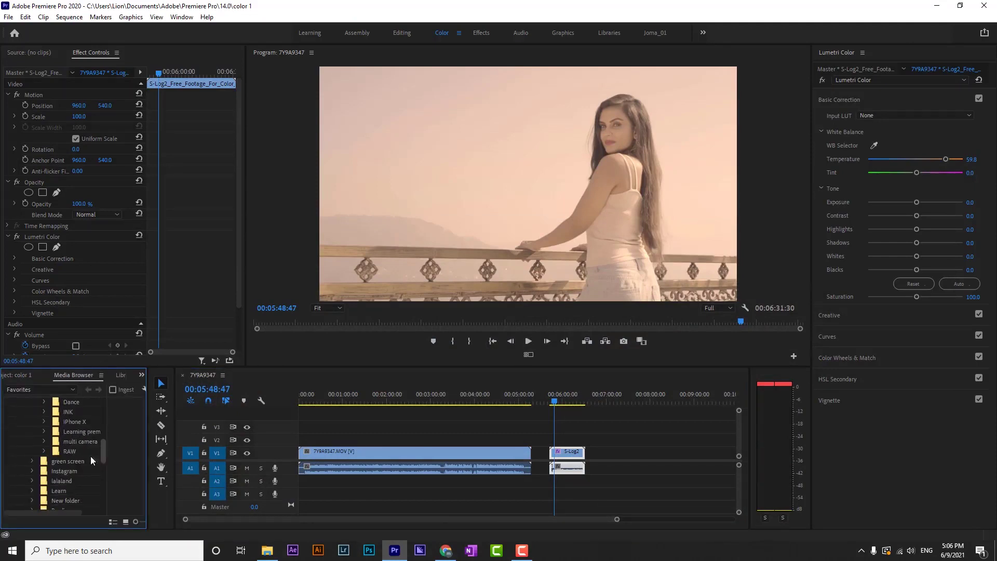
{"action": "left_click", "coordinate": [45, 451]}
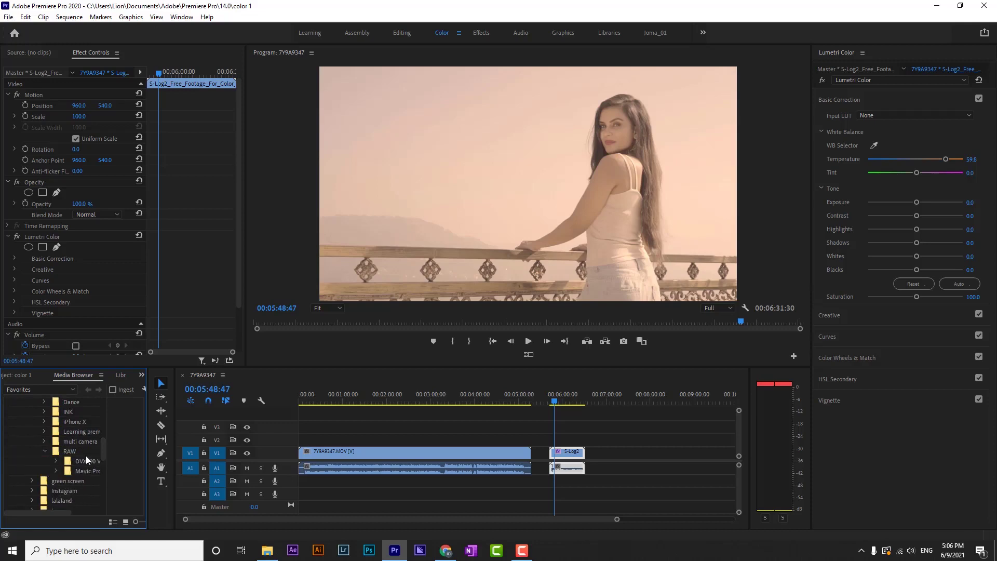
{"action": "scroll", "coordinate": [104, 446], "scroll_direction": "down", "scroll_amount": 2}
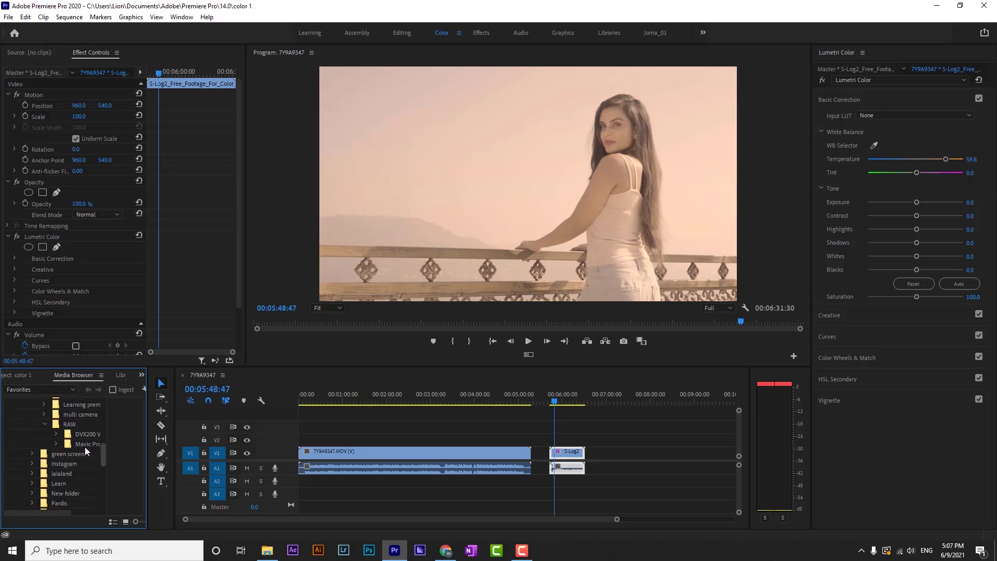
{"action": "left_click", "coordinate": [58, 444]}
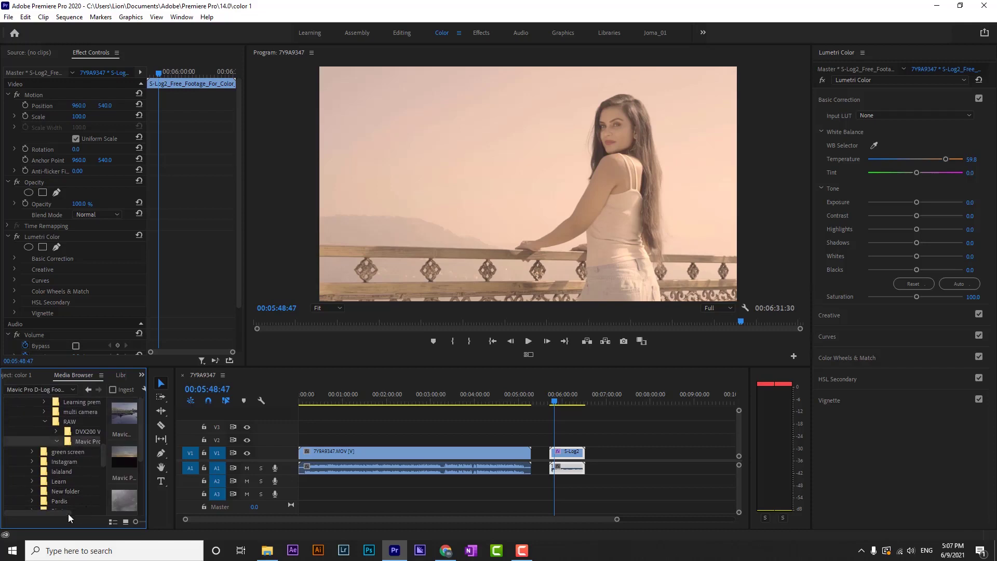
{"action": "left_click_drag", "start_coordinate": [55, 512], "coordinate": [89, 511]}
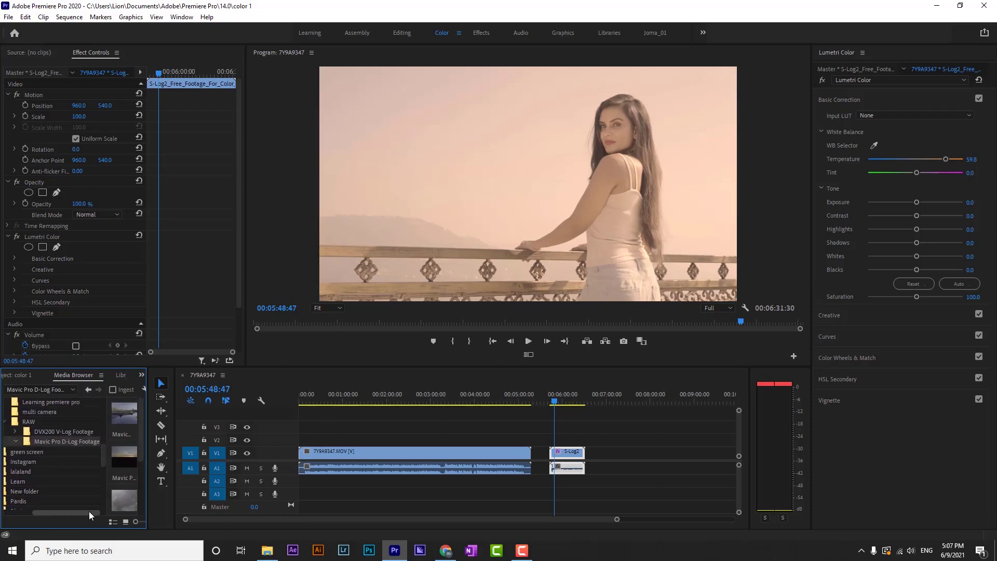
- Import Mavic Pro D-Log 5.mp4 into the project, widening the media area for browsing and narrowing it again
{"action": "left_click_drag", "start_coordinate": [147, 421], "coordinate": [296, 423]}
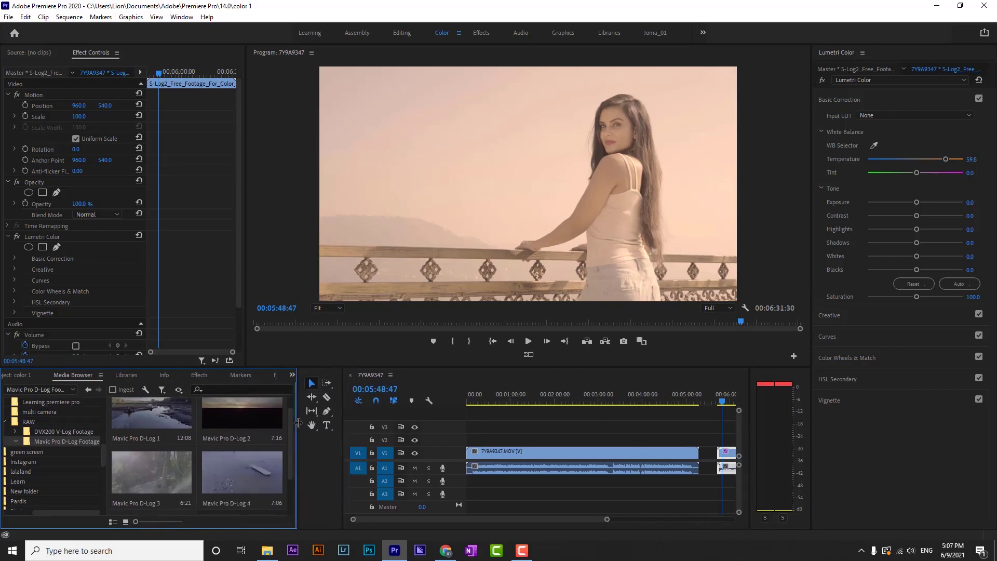
{"action": "scroll", "coordinate": [189, 469], "scroll_direction": "down", "scroll_amount": 2}
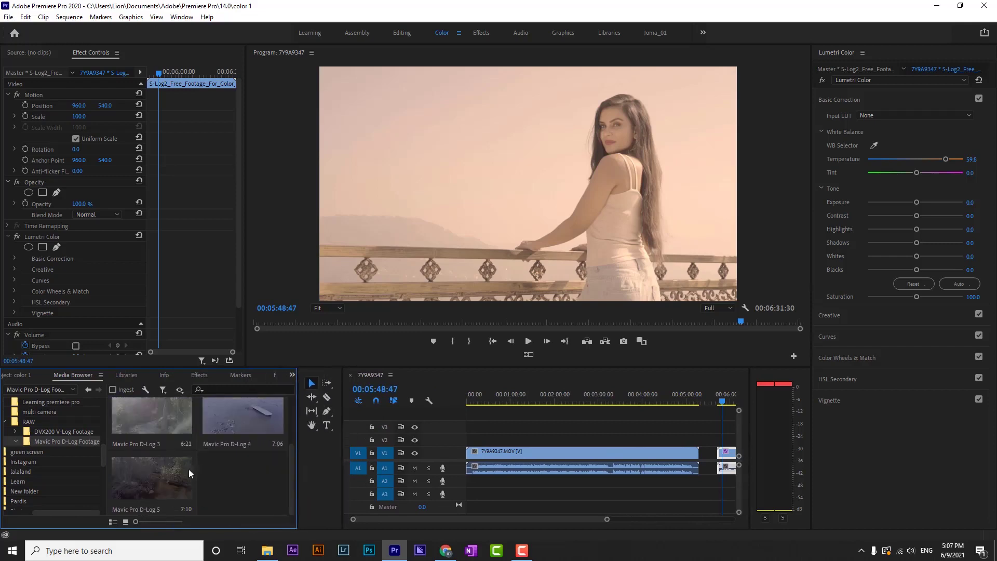
{"action": "right_click", "coordinate": [160, 472]}
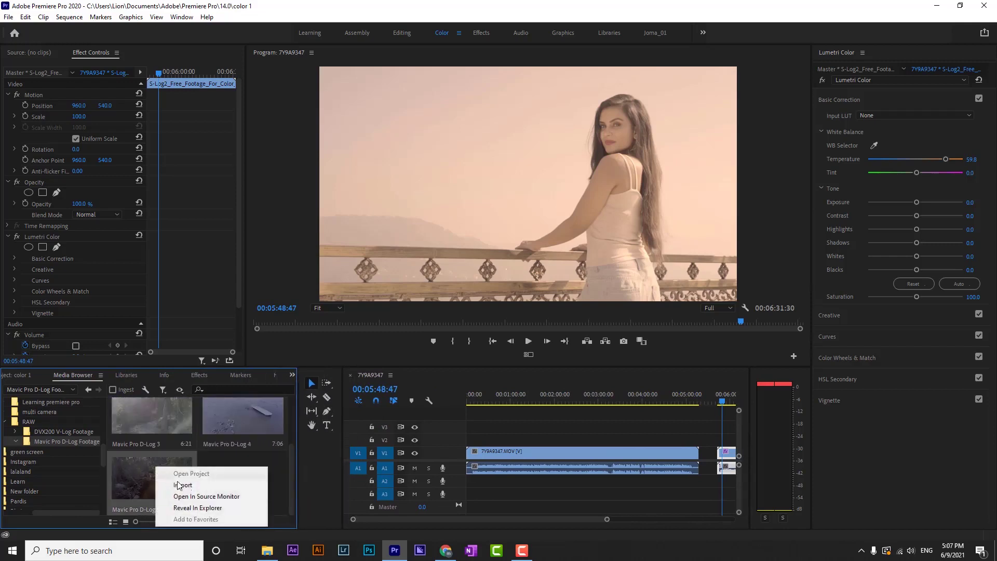
{"action": "left_click", "coordinate": [226, 486]}
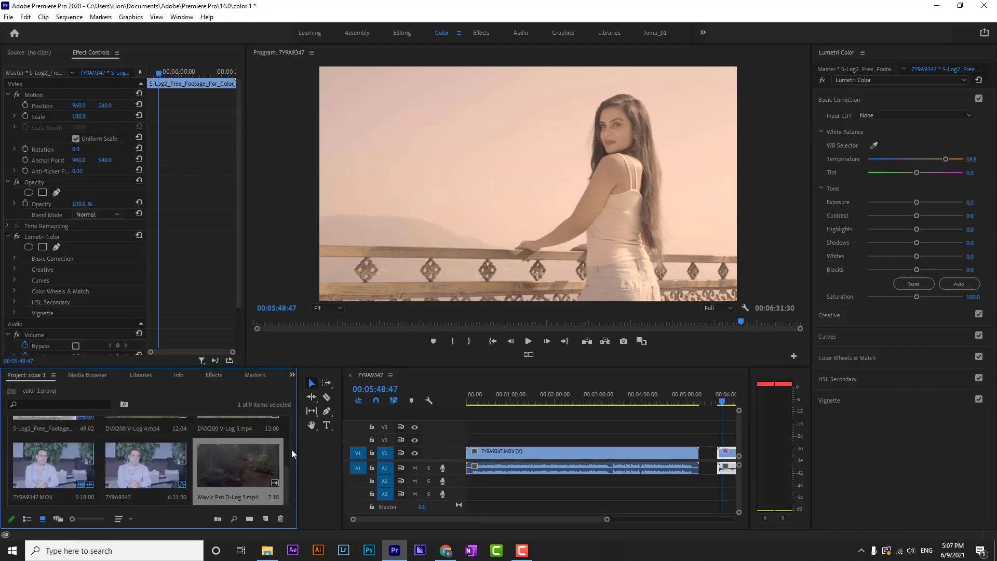
{"action": "left_click_drag", "start_coordinate": [298, 437], "coordinate": [190, 439]}
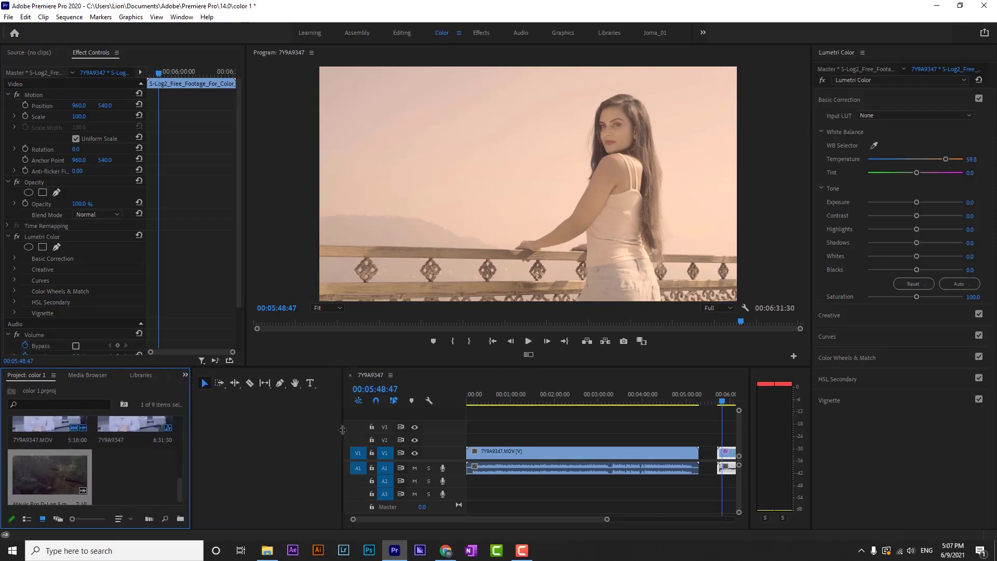
{"action": "left_click_drag", "start_coordinate": [341, 429], "coordinate": [213, 429]}
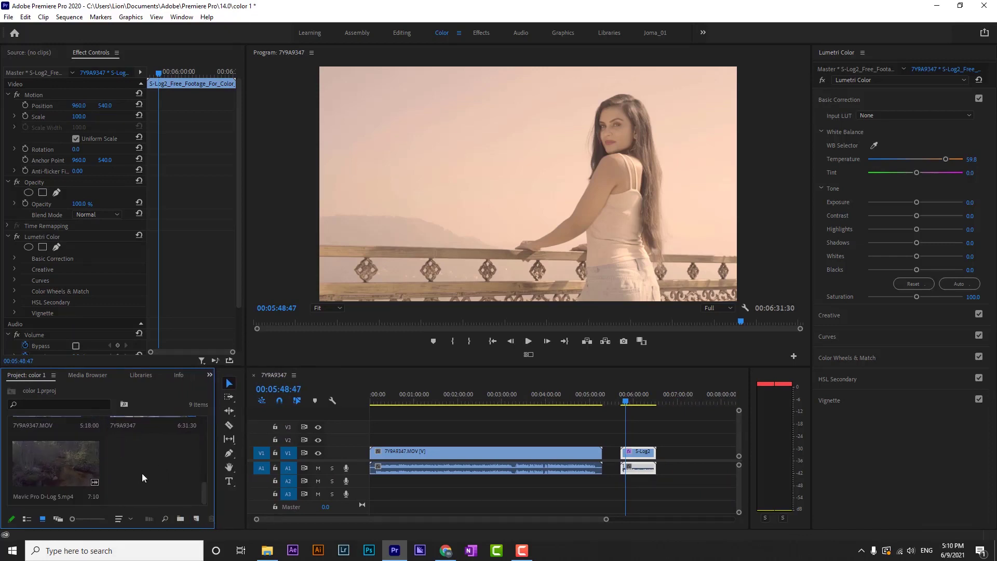
{"action": "left_click", "coordinate": [78, 376]}
{"action": "left_click", "coordinate": [36, 375]}
{"action": "mouse_move", "coordinate": [244, 212]}
{"action": "left_mouse_down"}
{"action": "mouse_move", "coordinate": [261, 212]}
{"action": "mouse_move", "coordinate": [224, 212]}
{"action": "mouse_move", "coordinate": [246, 211]}
{"action": "left_mouse_up"}
{"action": "left_click", "coordinate": [884, 57]}
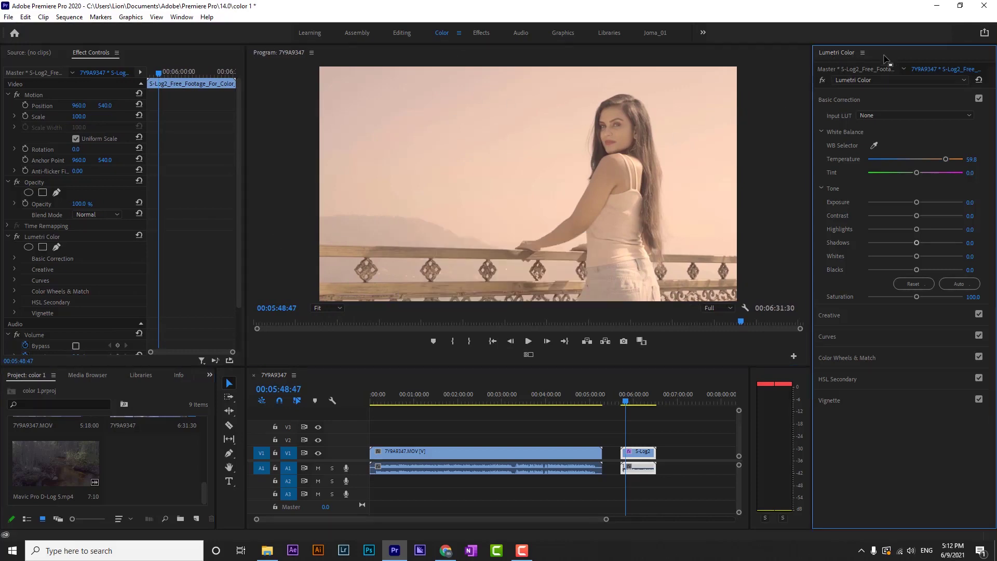
- Bring up the Lumetri Color controls and the Lumetri Scopes, and widen the scopes area
{"action": "left_click", "coordinate": [182, 17]}
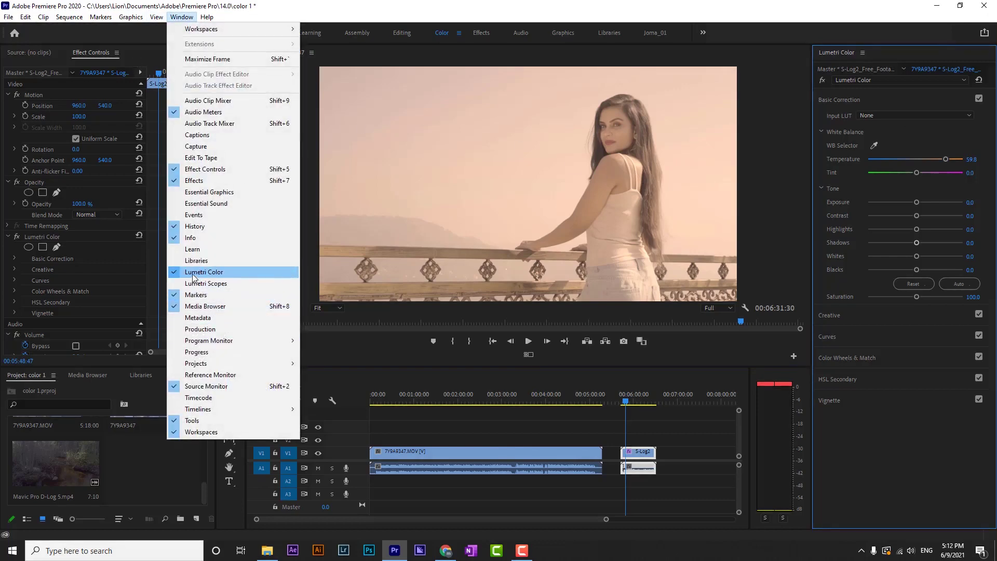
{"action": "left_click", "coordinate": [247, 273]}
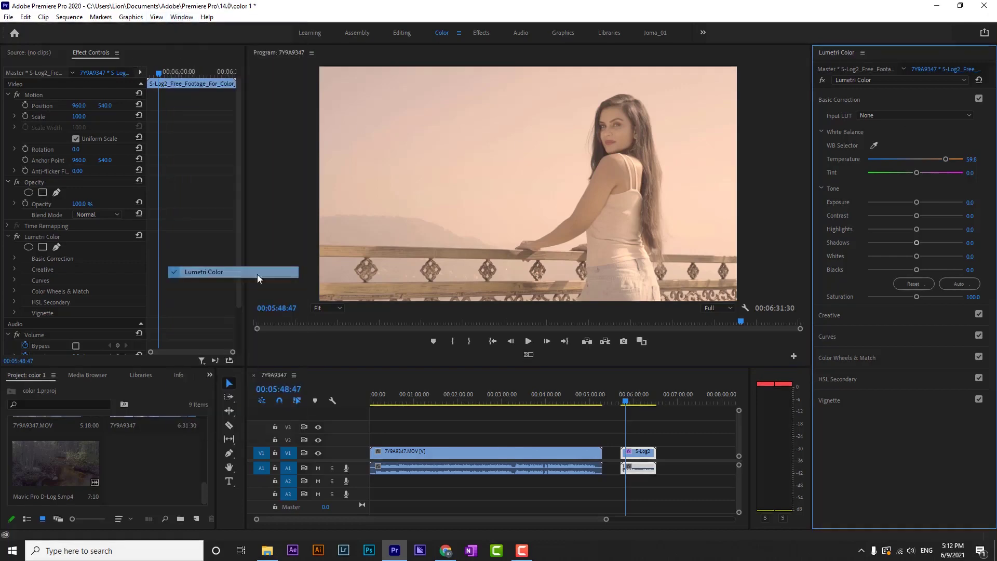
{"action": "left_click", "coordinate": [184, 20]}
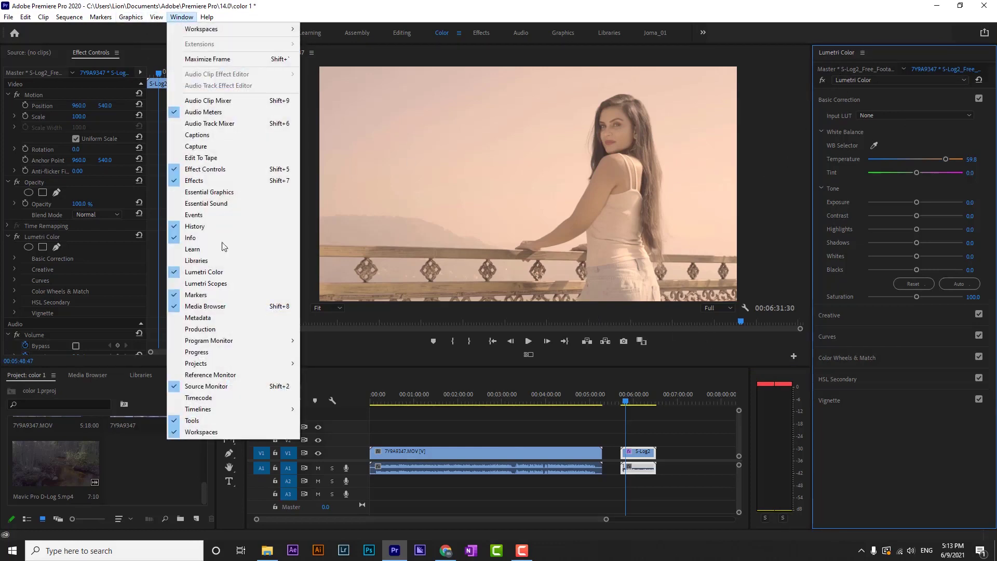
{"action": "left_click", "coordinate": [205, 283]}
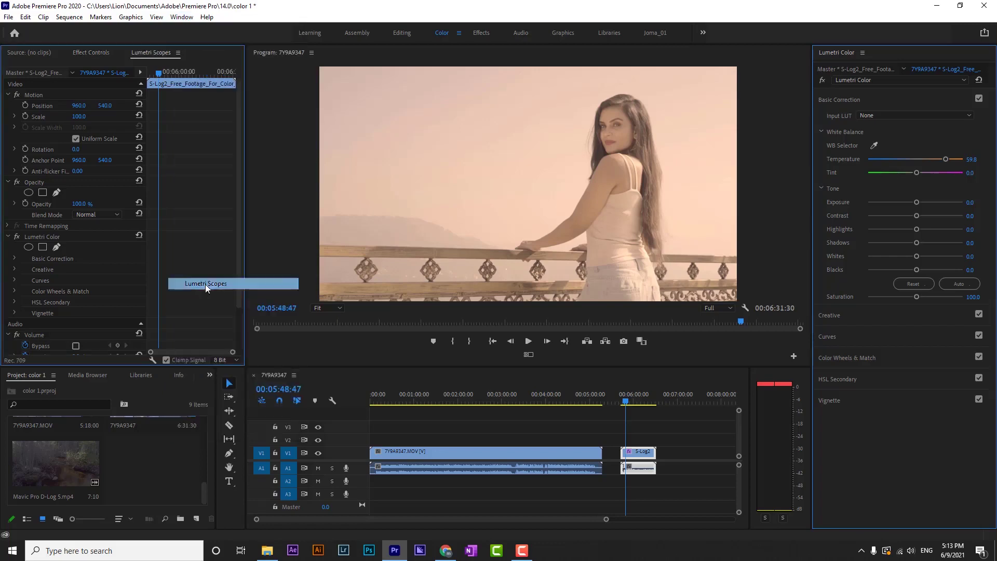
{"action": "left_click_drag", "start_coordinate": [253, 264], "coordinate": [295, 268]}
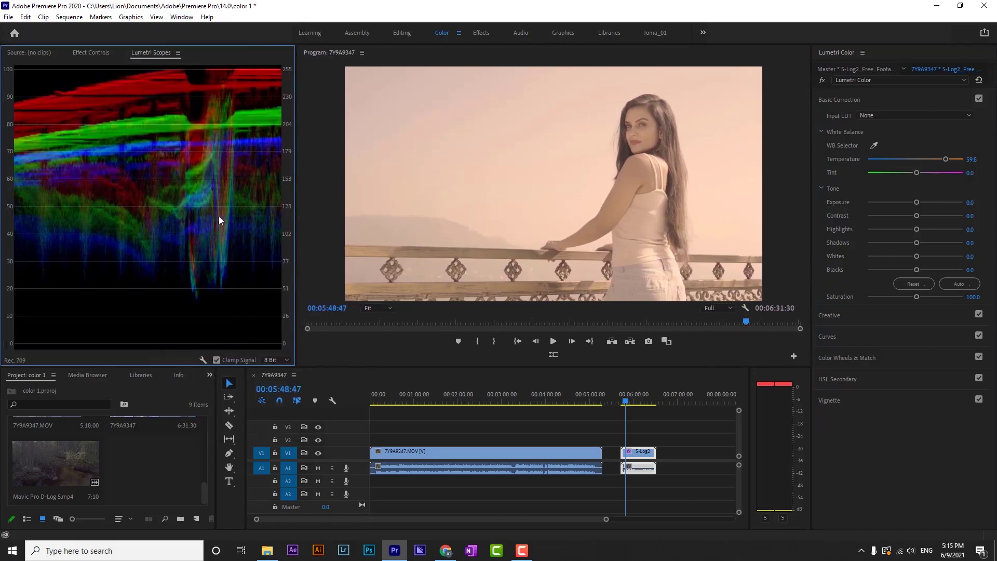
- Add the RGB Parade, Vectorscope HLS and Histogram alongside the RGB Waveform in the Lumetri Scopes
{"action": "right_click", "coordinate": [170, 167]}
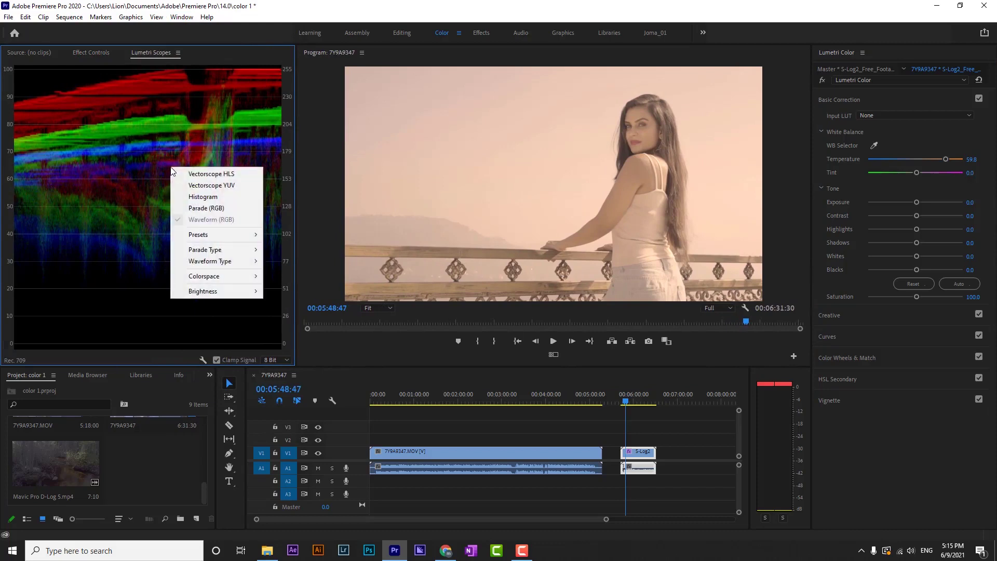
{"action": "left_click", "coordinate": [205, 211]}
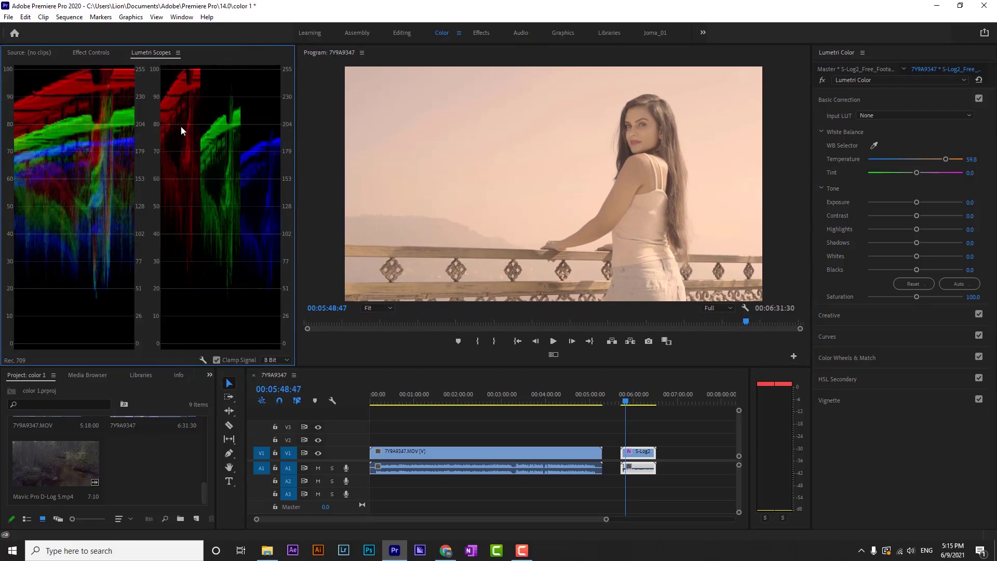
{"action": "right_click", "coordinate": [181, 126]}
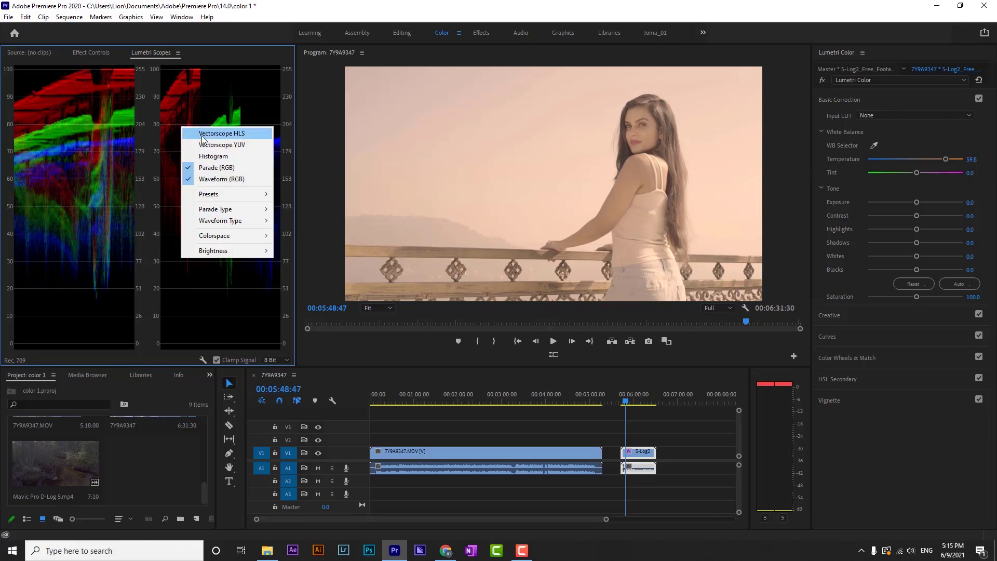
{"action": "left_click", "coordinate": [249, 136]}
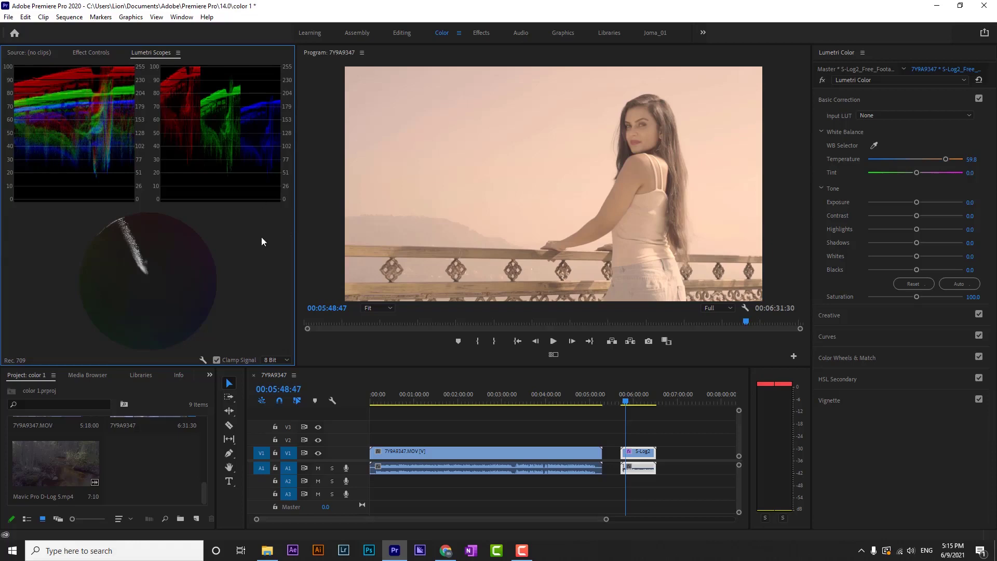
{"action": "right_click", "coordinate": [167, 223]}
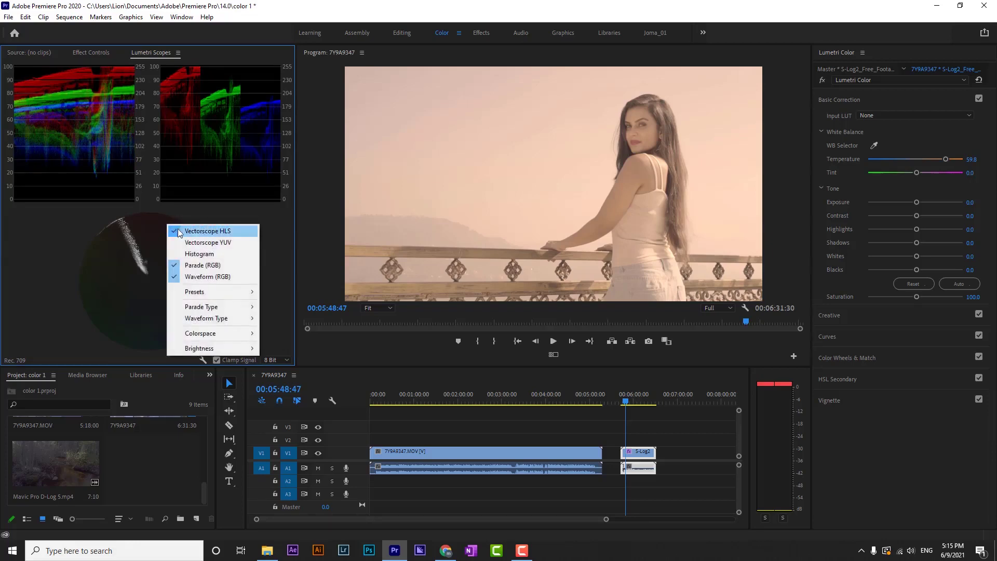
{"action": "left_click", "coordinate": [214, 256]}
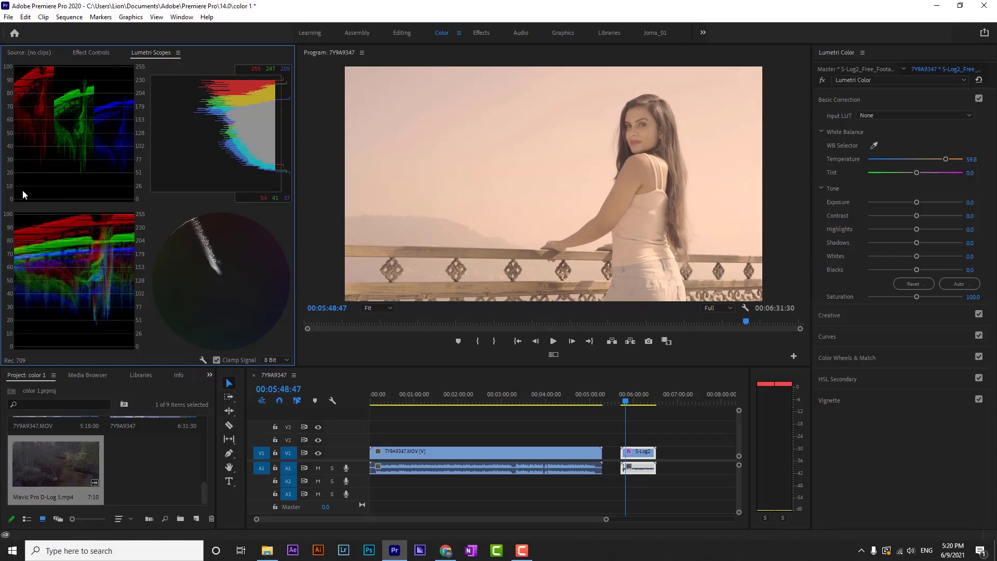
- Remove the Histogram, Vectorscope HLS and RGB Waveform from the Lumetri Scopes, keeping only the RGB Parade
{"action": "right_click", "coordinate": [217, 130]}
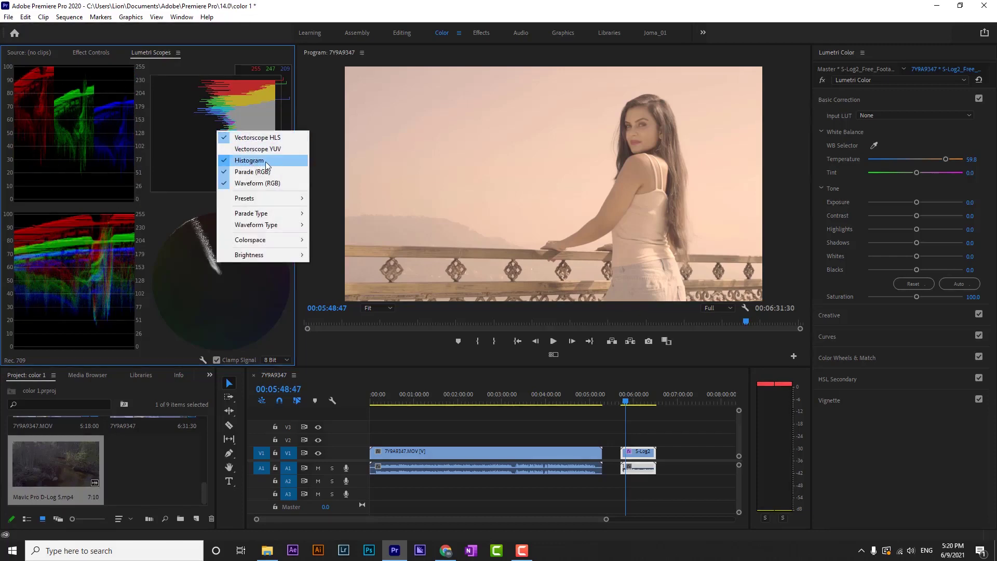
{"action": "left_click", "coordinate": [268, 161]}
{"action": "right_click", "coordinate": [209, 130]}
{"action": "left_click", "coordinate": [229, 141]}
{"action": "right_click", "coordinate": [201, 127]}
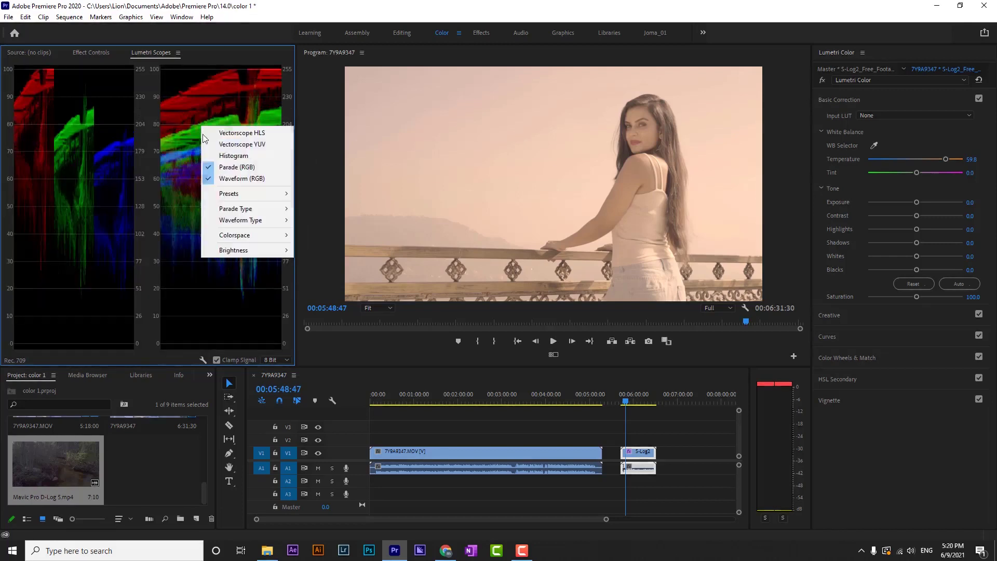
{"action": "left_click", "coordinate": [248, 179]}
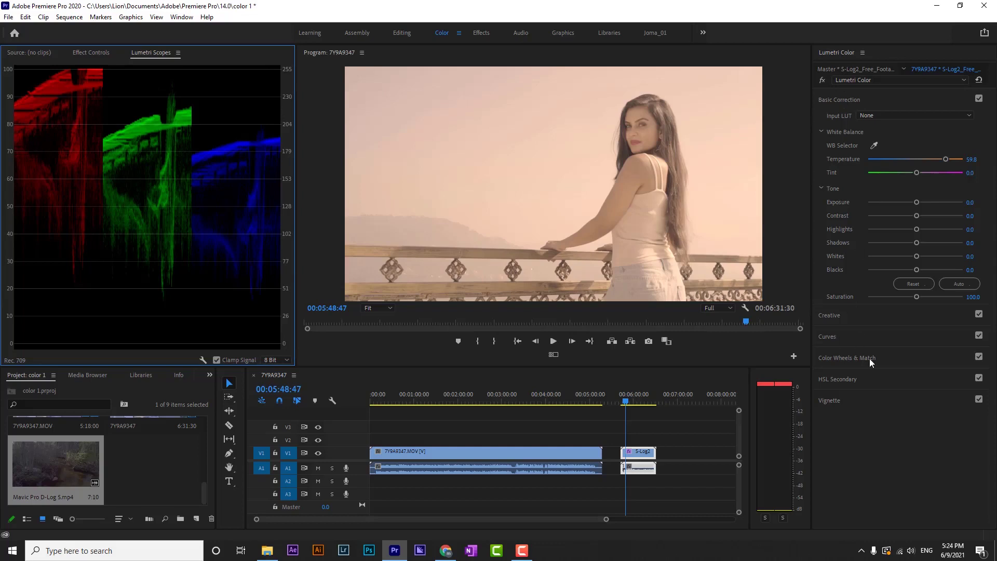
- Try pushing the S-Log2 clip's midtones toward blue-violet with the Midtones color wheel and undo the shift
{"action": "left_click", "coordinate": [847, 358]}
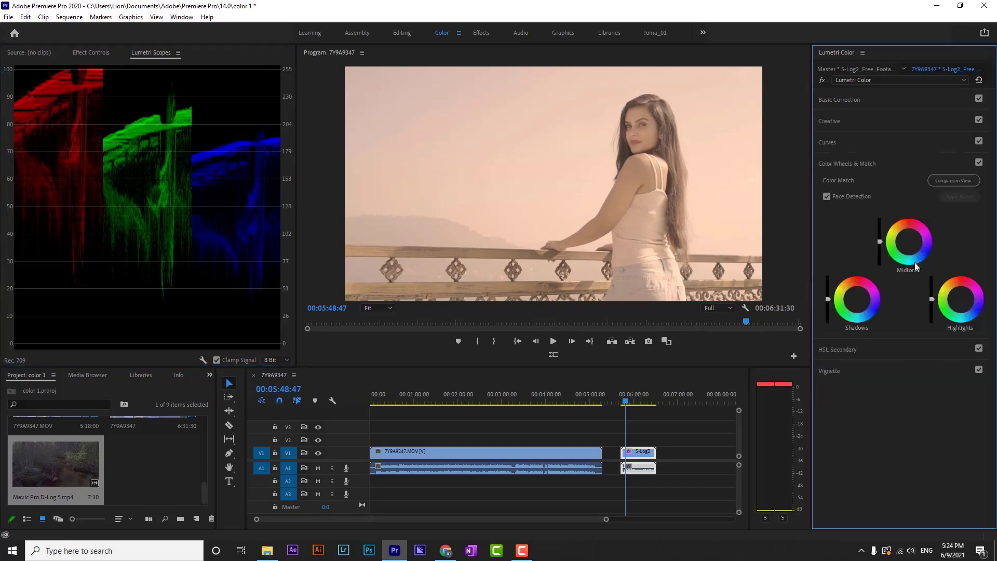
{"action": "left_click_drag", "start_coordinate": [908, 242], "coordinate": [925, 249]}
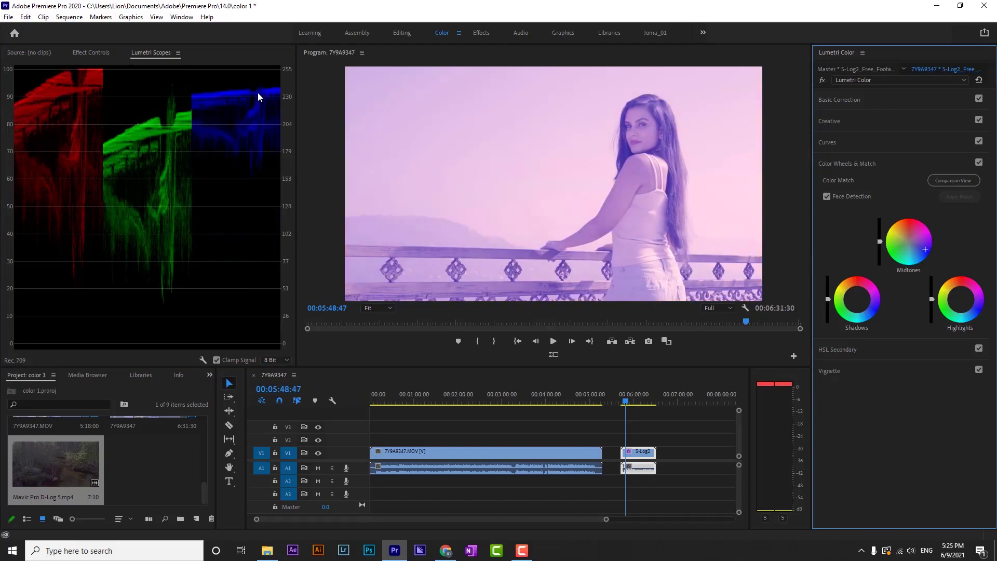
{"action": "key", "text": "ctrl+z"}
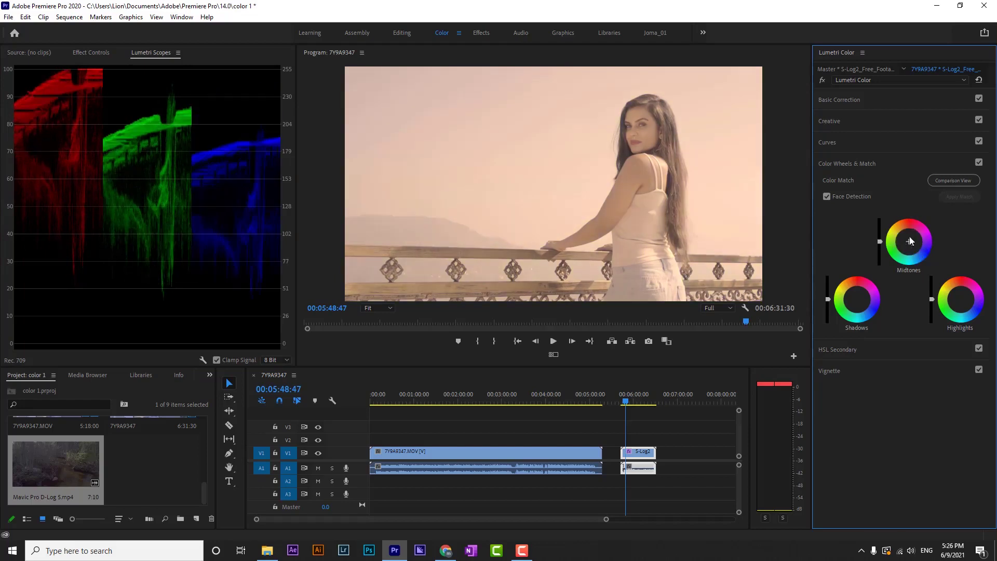
- Reset the S-Log2 clip's white balance temperature to 0.0 in Basic Correction
{"action": "left_click", "coordinate": [840, 100]}
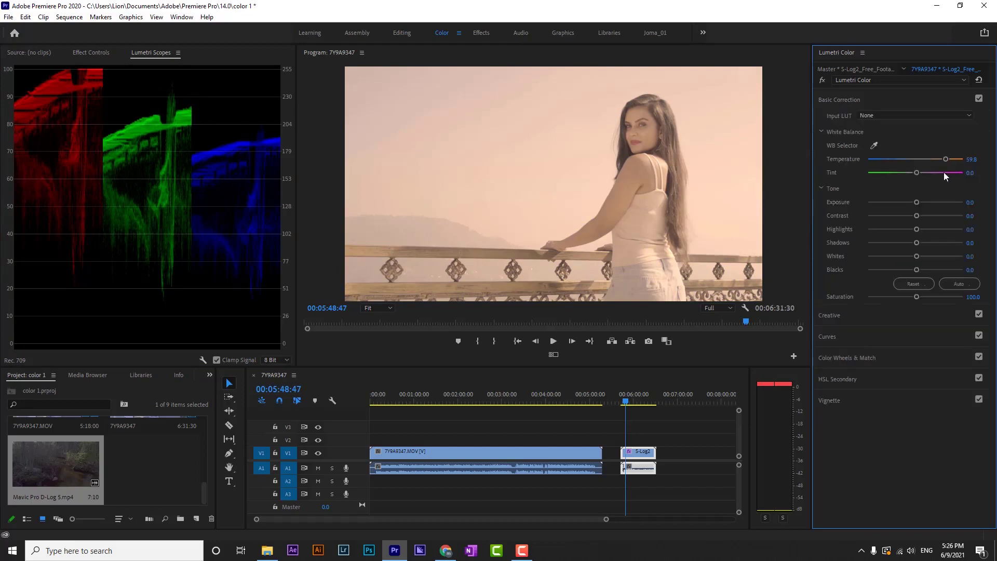
{"action": "double_click", "coordinate": [914, 158]}
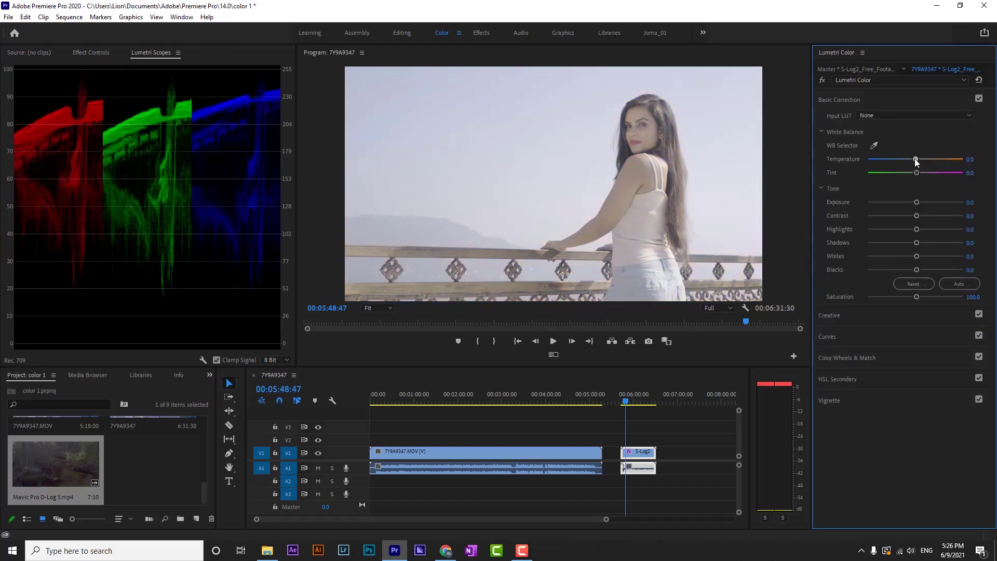
- Try progressively shifting the neutral S-Log2 clip's midtones toward blue, and reset the Midtones wheel
{"action": "left_click", "coordinate": [855, 357]}
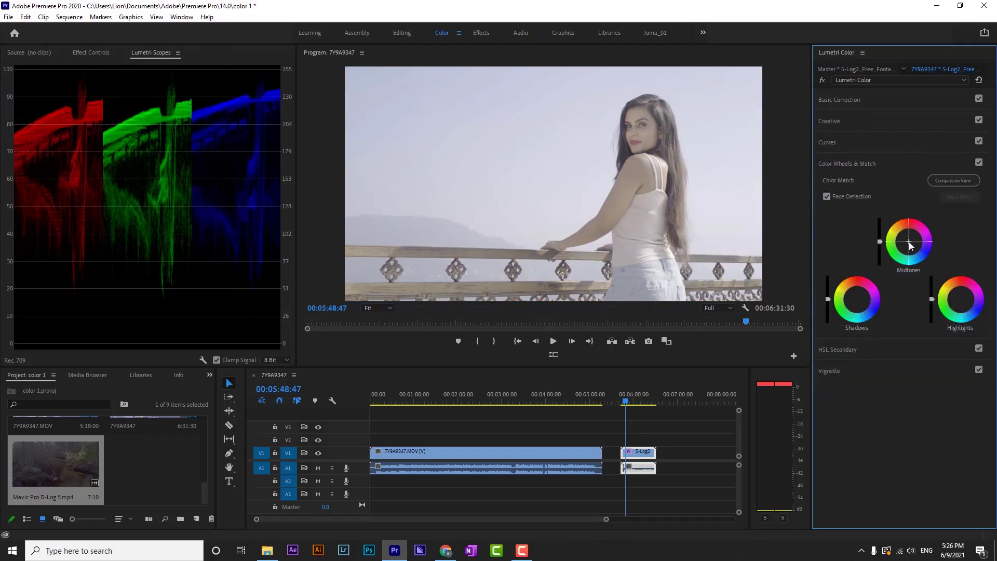
{"action": "left_click_drag", "start_coordinate": [909, 245], "coordinate": [918, 248]}
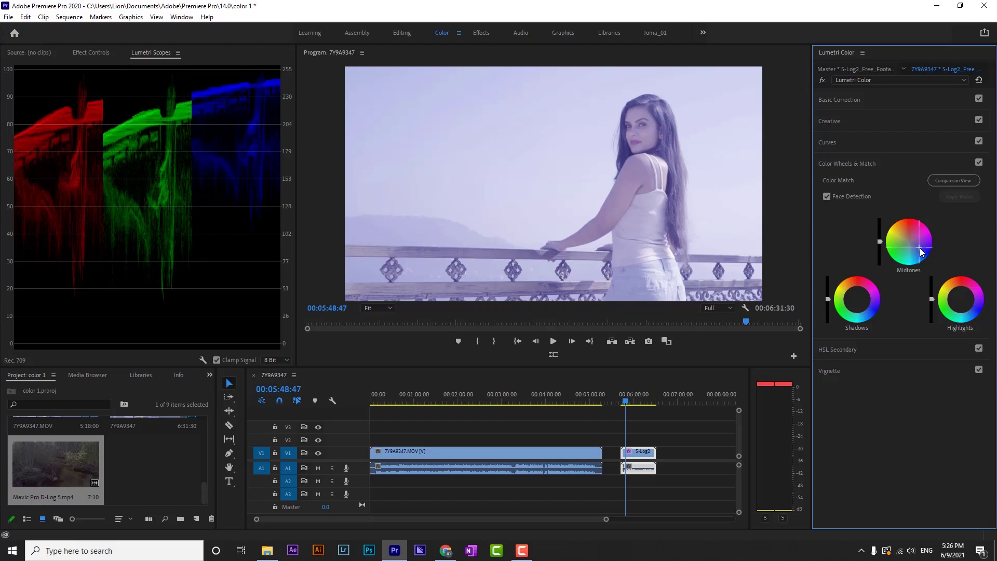
{"action": "left_click_drag", "start_coordinate": [922, 253], "coordinate": [925, 251]}
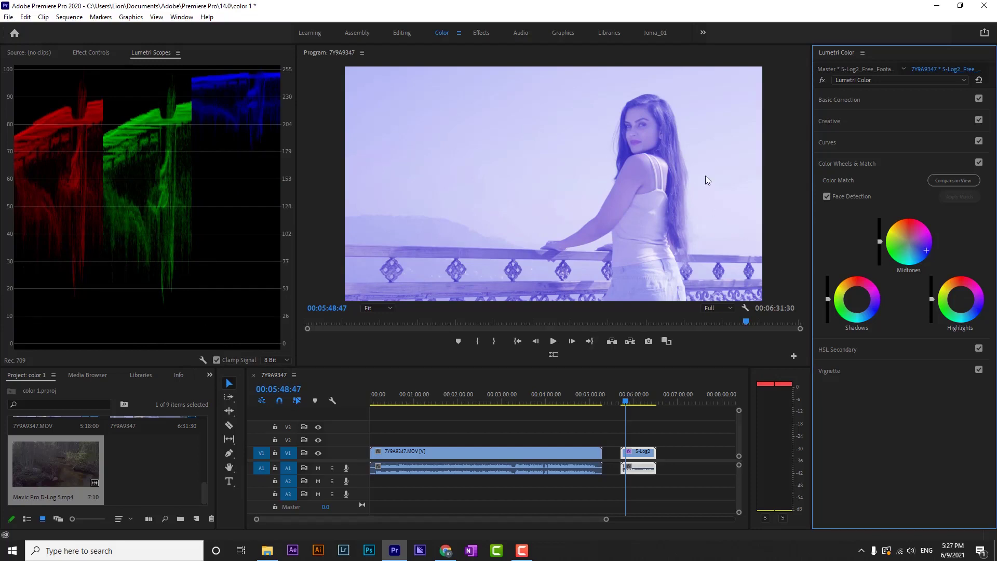
{"action": "double_click", "coordinate": [908, 257]}
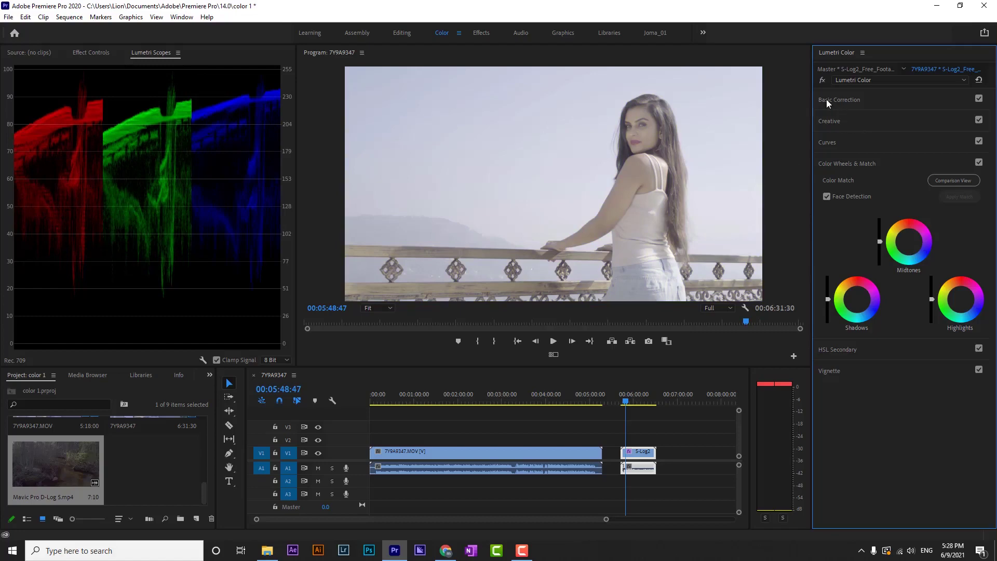
- Move the playhead to the start of the sequence on 7Y9A9347.MOV and show its Basic Correction white balance settings
{"action": "left_click", "coordinate": [419, 433]}
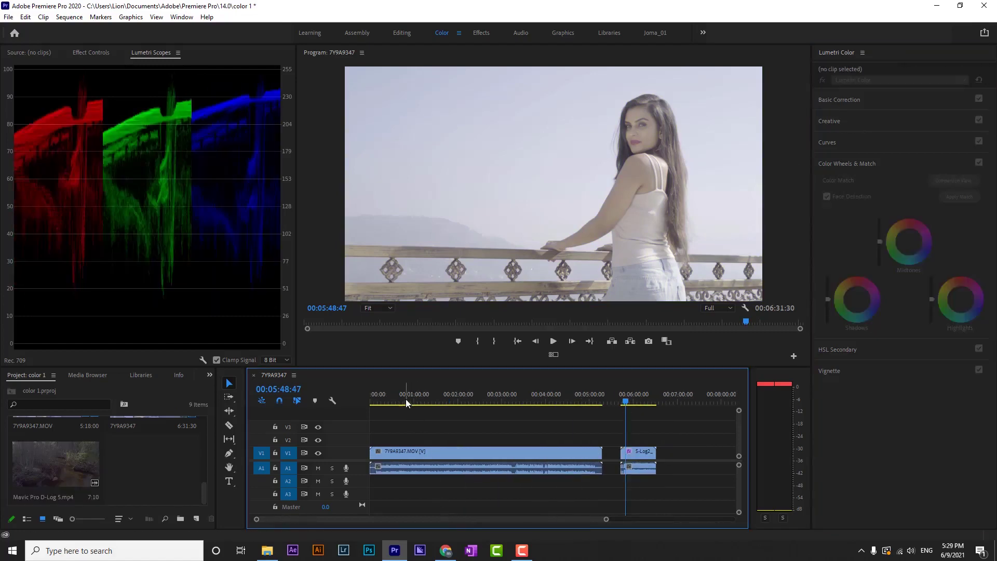
{"action": "left_click_drag", "start_coordinate": [406, 399], "coordinate": [347, 398]}
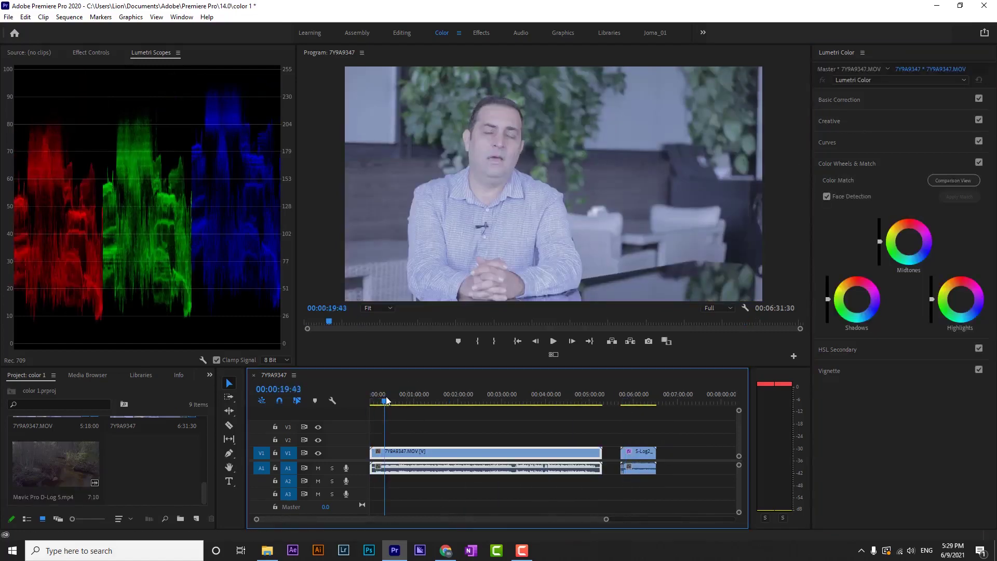
{"action": "left_click", "coordinate": [843, 165]}
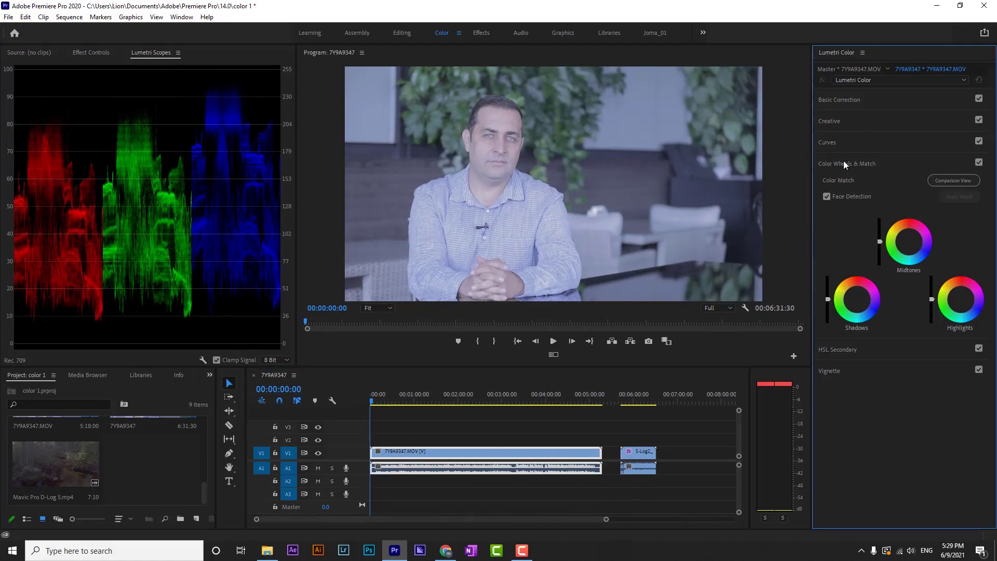
{"action": "left_click", "coordinate": [837, 99]}
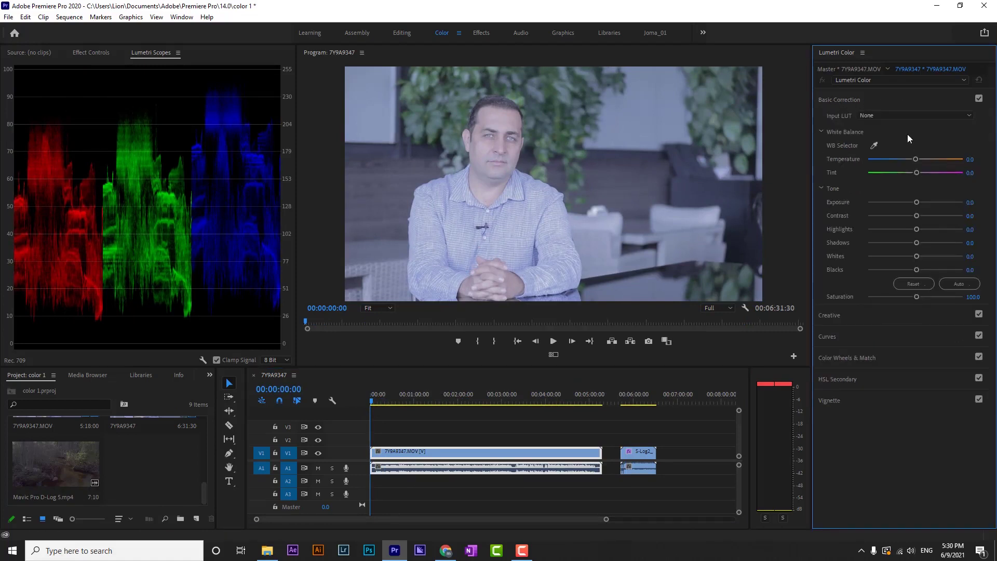
{"action": "left_click", "coordinate": [821, 132]}
{"action": "left_click", "coordinate": [821, 132]}
- Set the white balance of 7Y9A9347.MOV by sampling the white of the man's eye with the WB Selector
{"action": "left_click", "coordinate": [874, 145]}
{"action": "left_click", "coordinate": [389, 309]}
{"action": "left_click", "coordinate": [389, 310]}
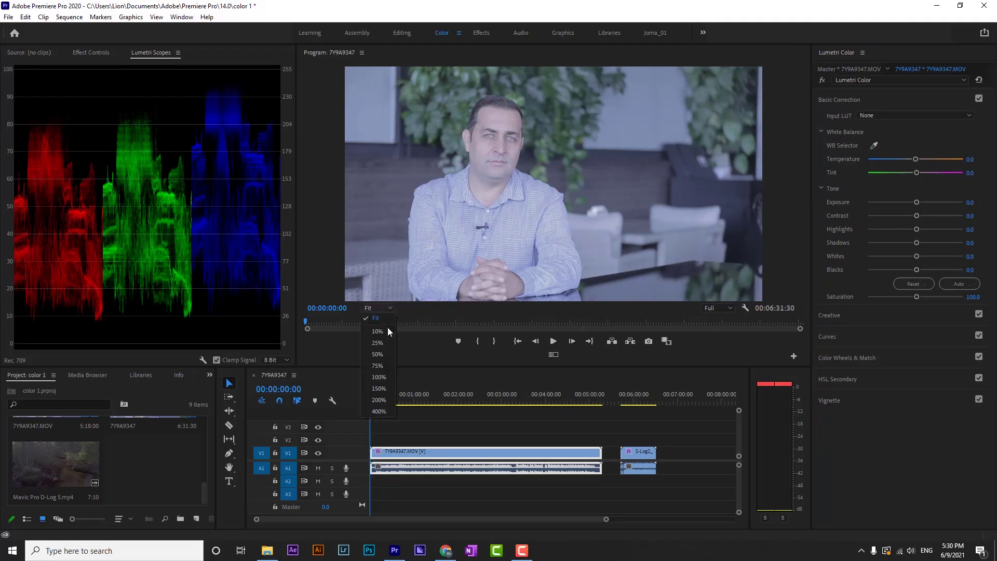
{"action": "left_click", "coordinate": [378, 410]}
{"action": "left_click_drag", "start_coordinate": [552, 300], "coordinate": [505, 306]}
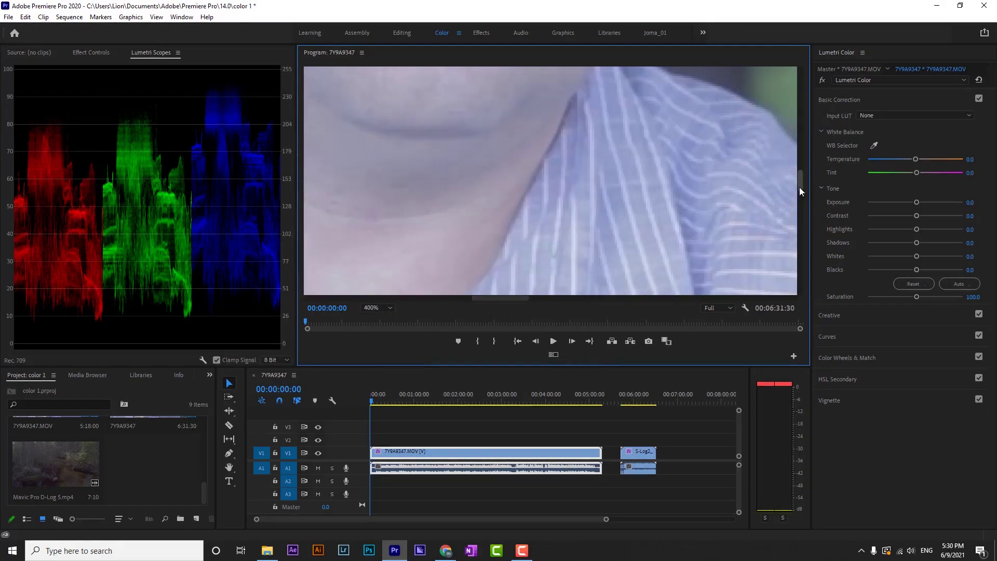
{"action": "left_click_drag", "start_coordinate": [800, 191], "coordinate": [799, 145]}
{"action": "left_click", "coordinate": [874, 147]}
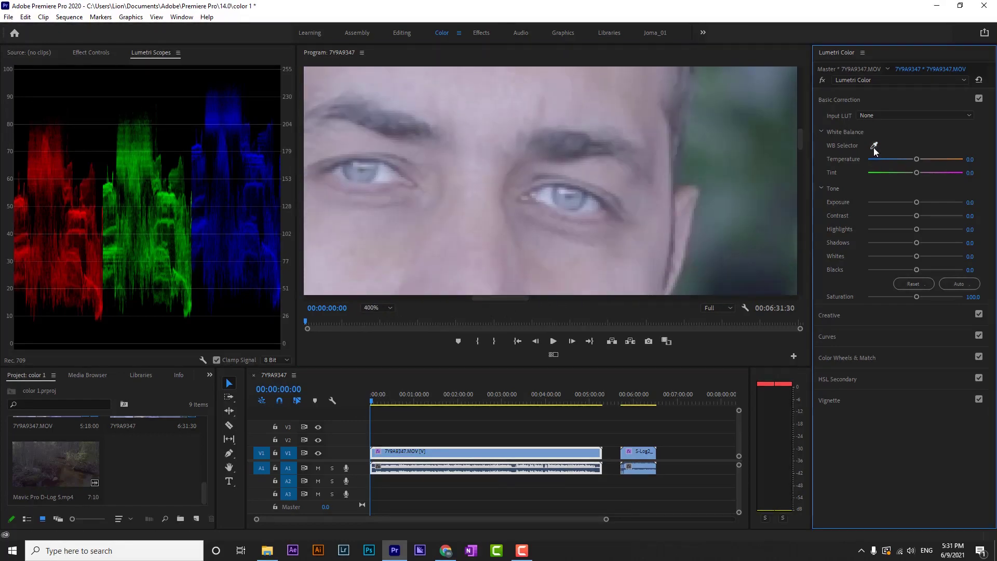
{"action": "left_click", "coordinate": [874, 146]}
{"action": "left_click", "coordinate": [546, 195]}
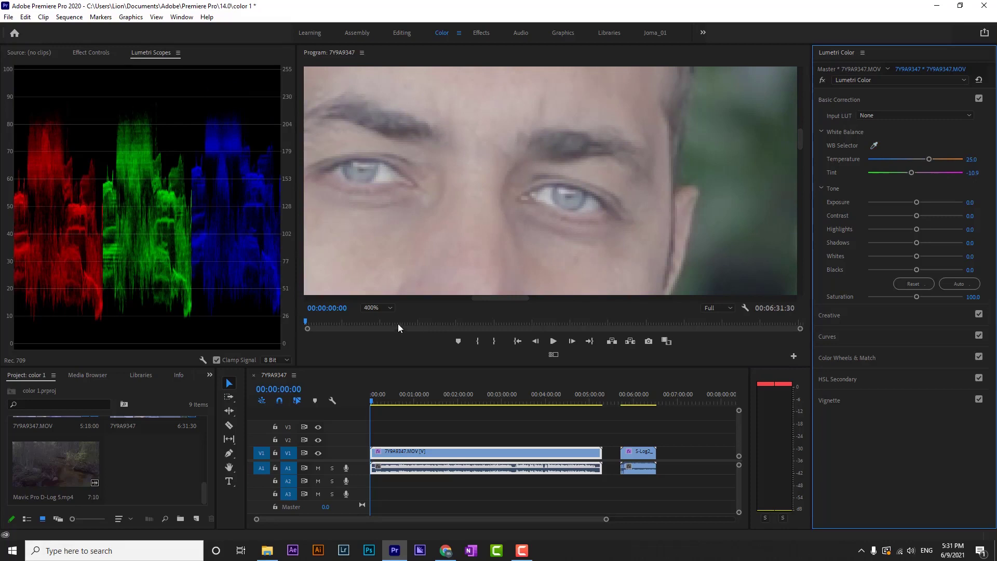
{"action": "left_click", "coordinate": [390, 308]}
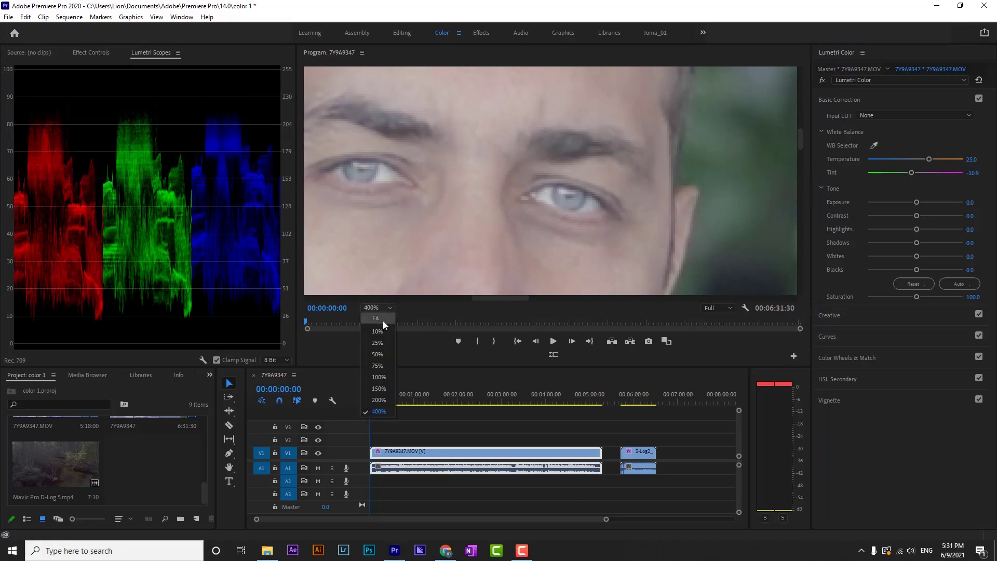
{"action": "left_click", "coordinate": [382, 318]}
- Compare 7Y9A9347.MOV before and after correction by bypassing and re-enabling its Lumetri Color effect
{"action": "left_click", "coordinate": [206, 167]}
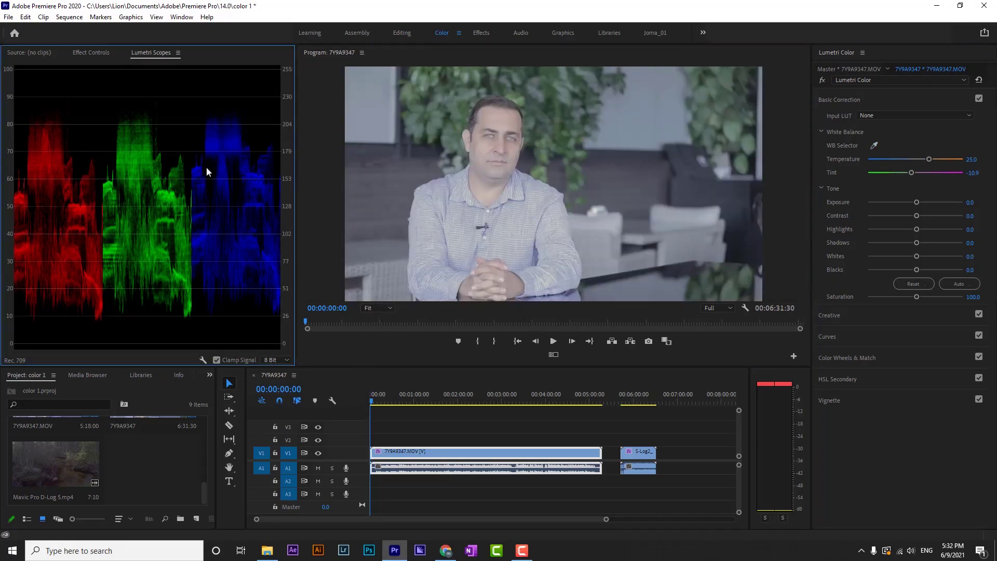
{"action": "left_click", "coordinate": [99, 52]}
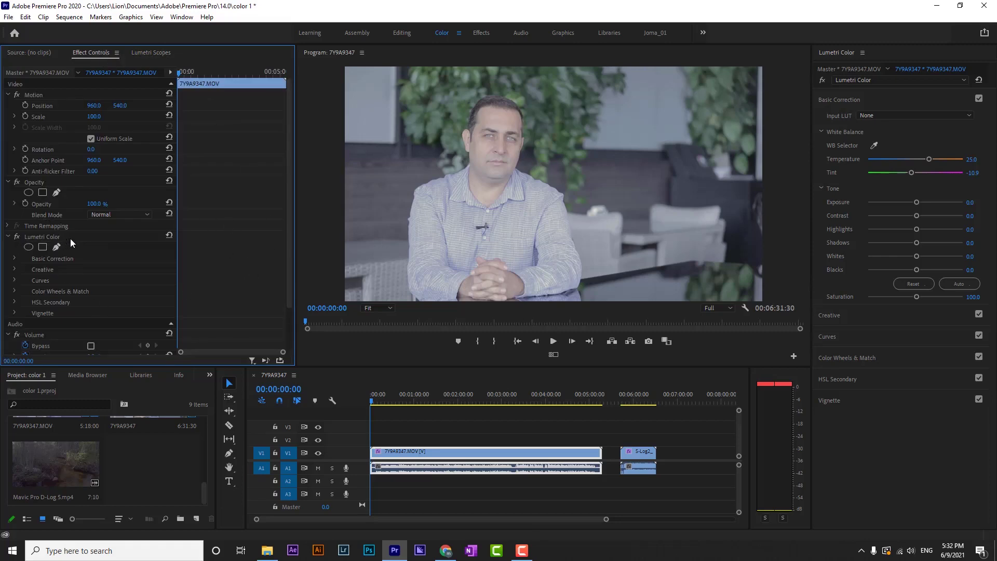
{"action": "left_click", "coordinate": [17, 238]}
{"action": "left_click", "coordinate": [16, 235]}
{"action": "left_click", "coordinate": [922, 126]}
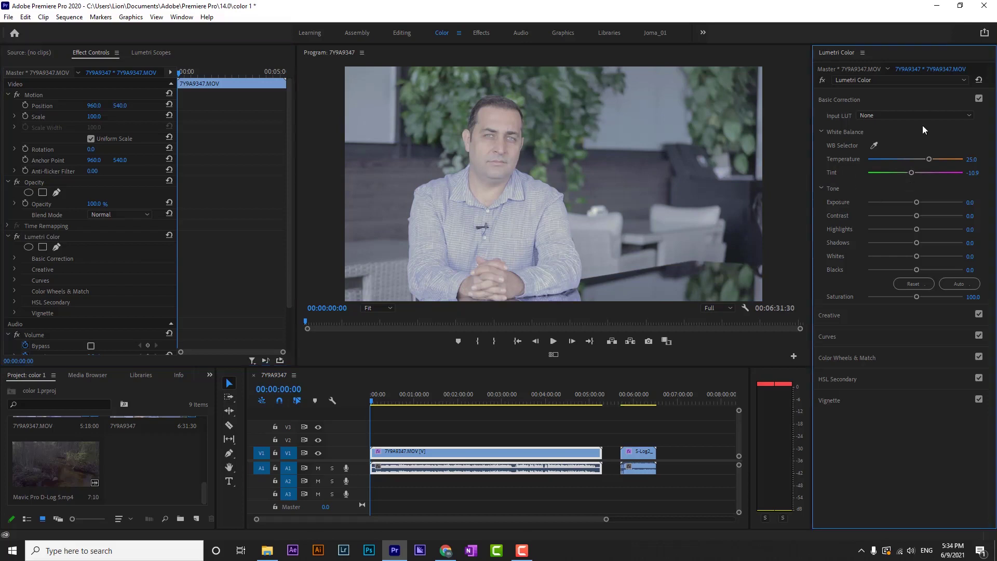
{"action": "left_click", "coordinate": [822, 80]}
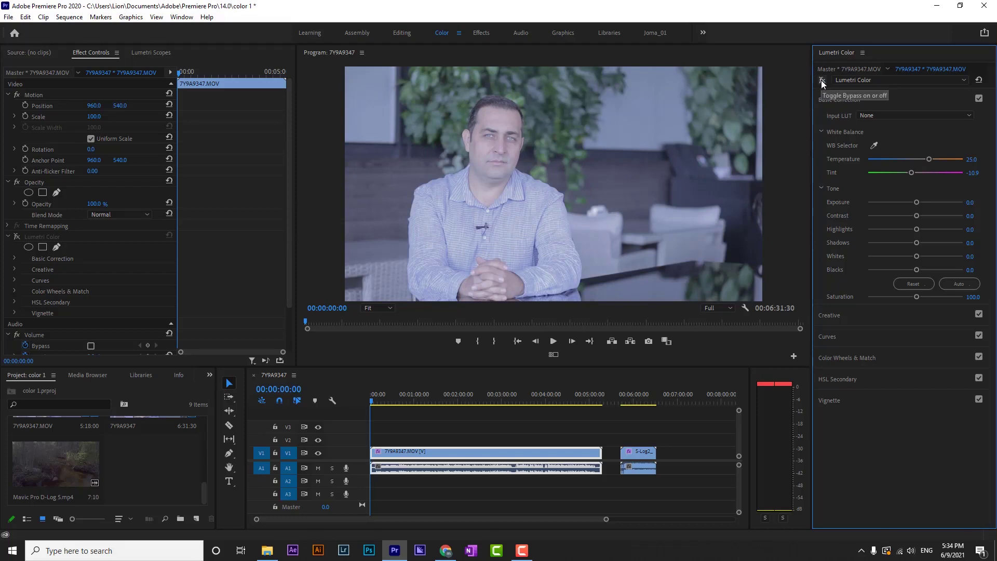
{"action": "left_click", "coordinate": [820, 80]}
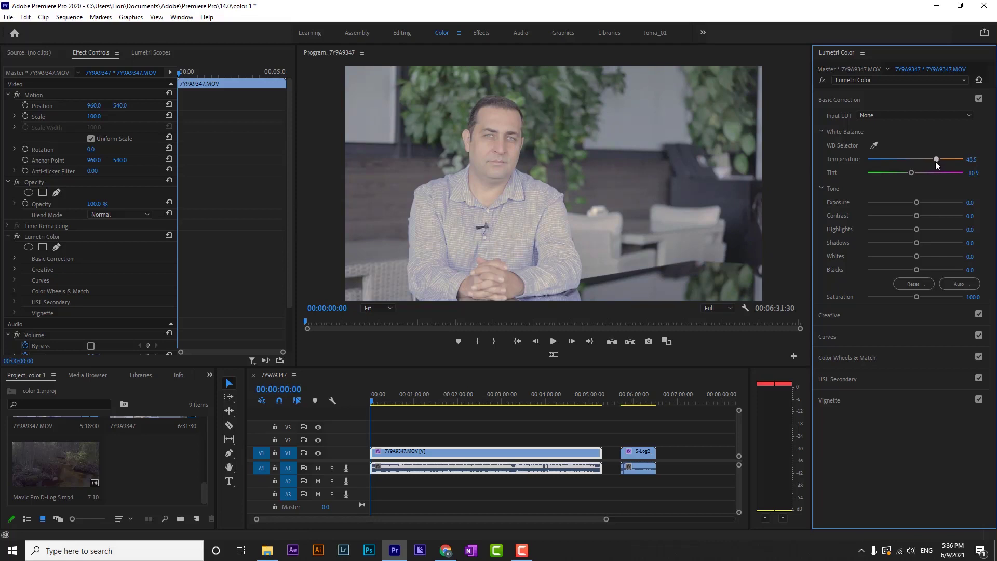
- Set the tint of 7Y9A9347.MOV to -12.0 and bring back the Lumetri Scopes to check the balance
{"action": "left_click", "coordinate": [912, 172]}
{"action": "mouse_move", "coordinate": [912, 173]}
{"action": "left_mouse_down"}
{"action": "mouse_move", "coordinate": [948, 171]}
{"action": "mouse_move", "coordinate": [880, 174]}
{"action": "mouse_move", "coordinate": [903, 177]}
{"action": "left_mouse_up"}
{"action": "left_click", "coordinate": [157, 51]}
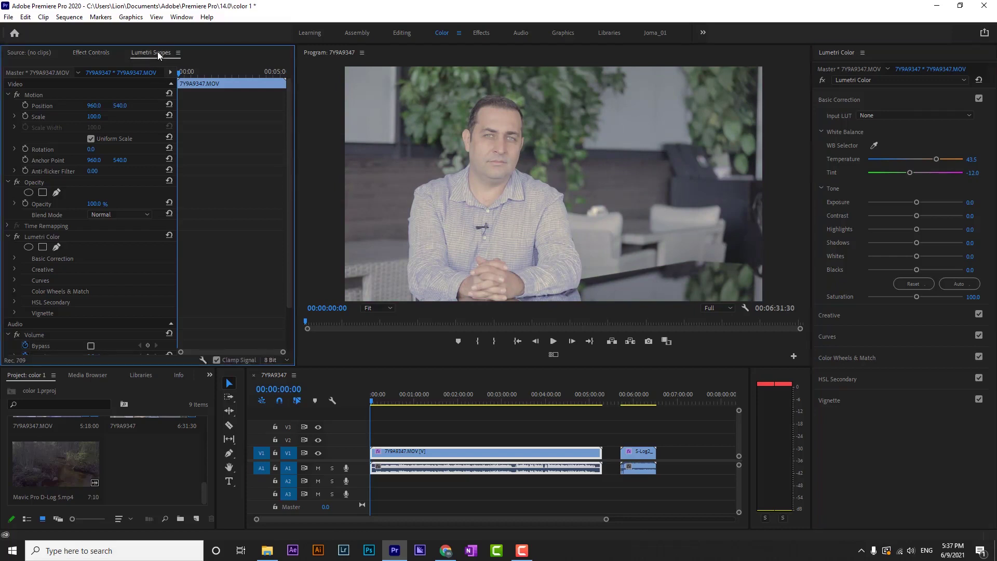
{"action": "left_click", "coordinate": [910, 173]}
{"action": "mouse_move", "coordinate": [911, 173]}
{"action": "left_mouse_down"}
{"action": "mouse_move", "coordinate": [943, 173]}
{"action": "mouse_move", "coordinate": [892, 174]}
{"action": "mouse_move", "coordinate": [908, 171]}
{"action": "left_mouse_up"}
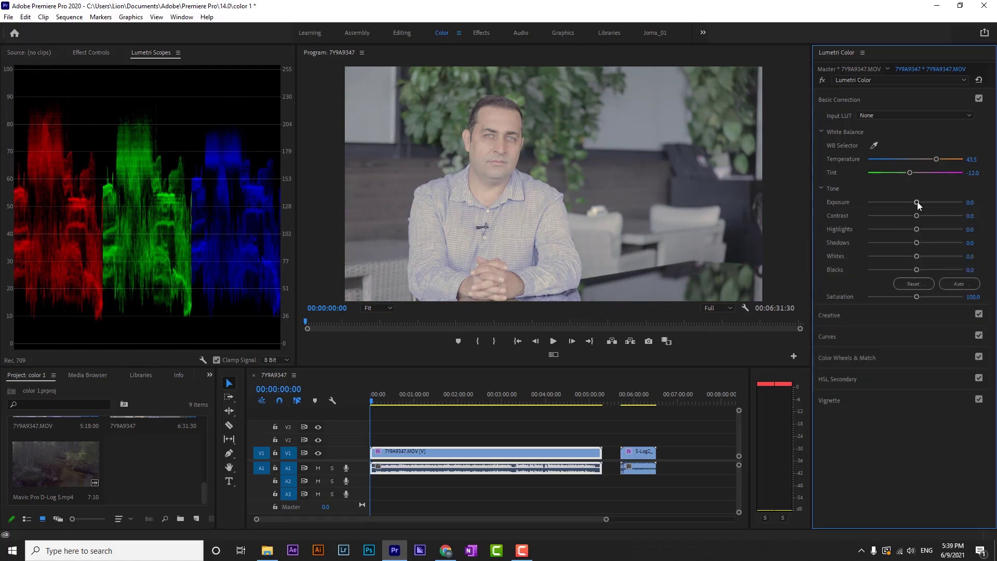
- Test the exposure of 7Y9A9347.MOV up to the maximum of 5.0, and settle it at 0.5
{"action": "left_click_drag", "start_coordinate": [918, 204], "coordinate": [930, 202]}
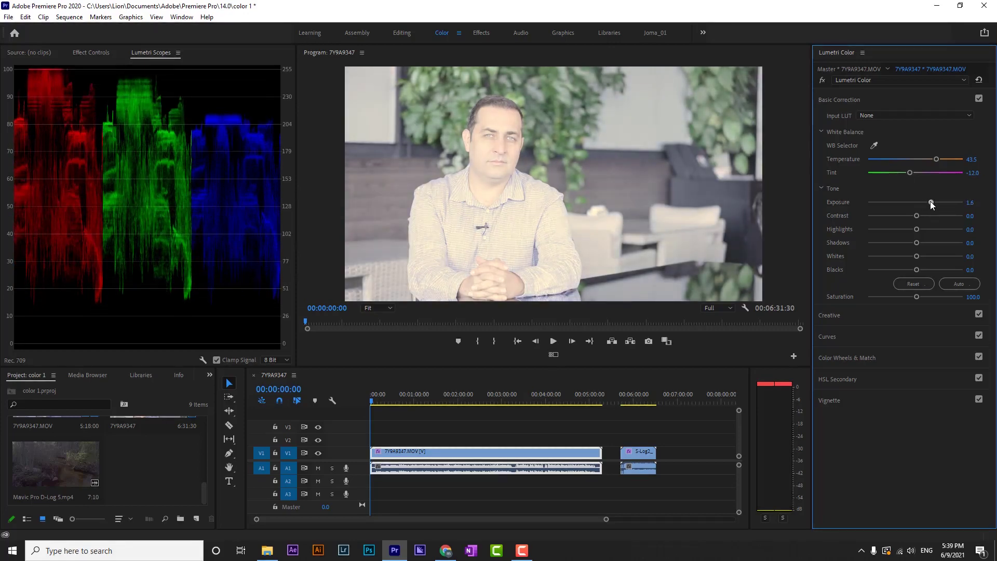
{"action": "left_click_drag", "start_coordinate": [939, 202], "coordinate": [963, 203]}
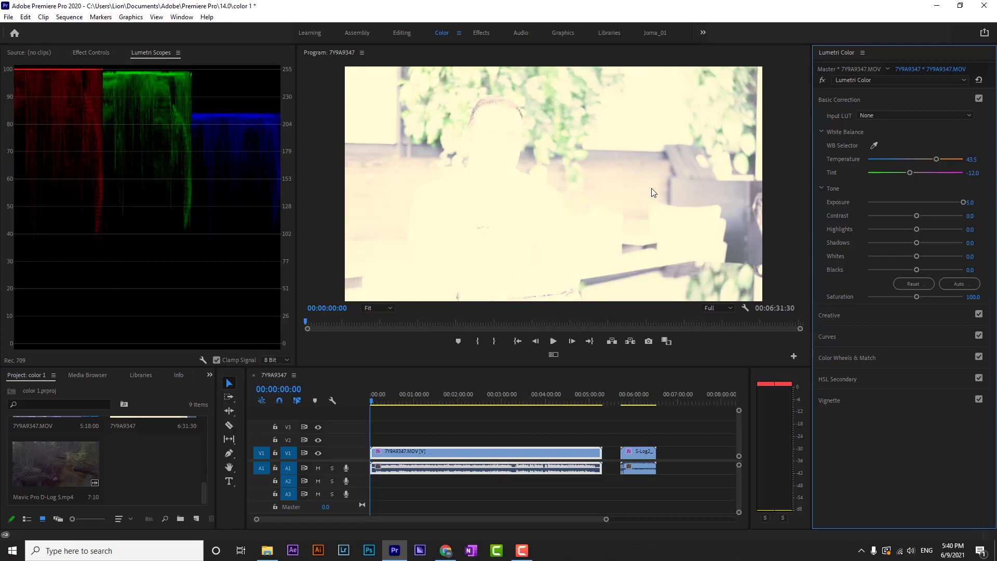
{"action": "left_click_drag", "start_coordinate": [963, 202], "coordinate": [917, 204]}
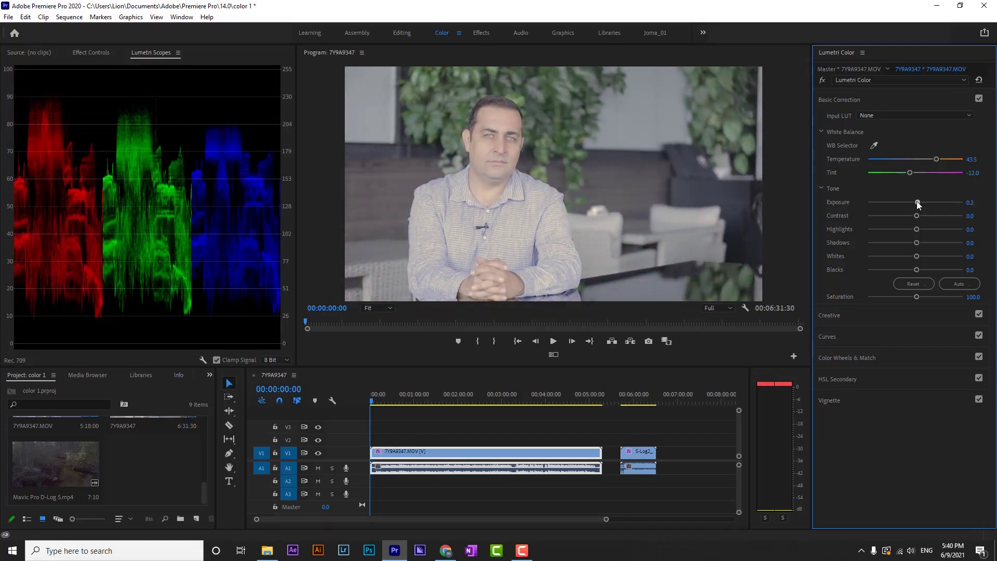
{"action": "left_click_drag", "start_coordinate": [918, 202], "coordinate": [920, 202]}
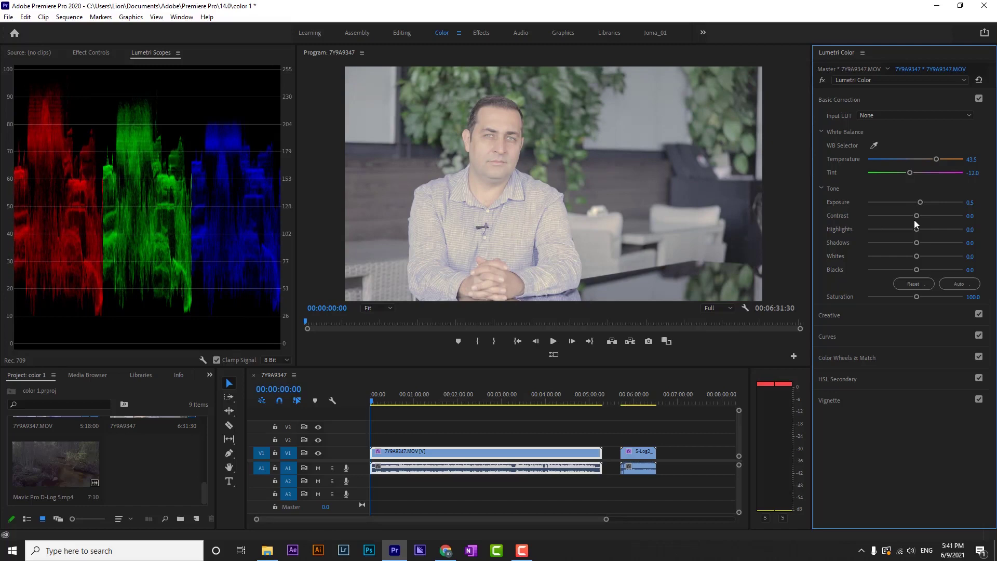
- Test the contrast at 100.0 and the highlights at -70.7, and bring them back to 2.2 and 1.1
{"action": "left_click_drag", "start_coordinate": [916, 215], "coordinate": [963, 215]}
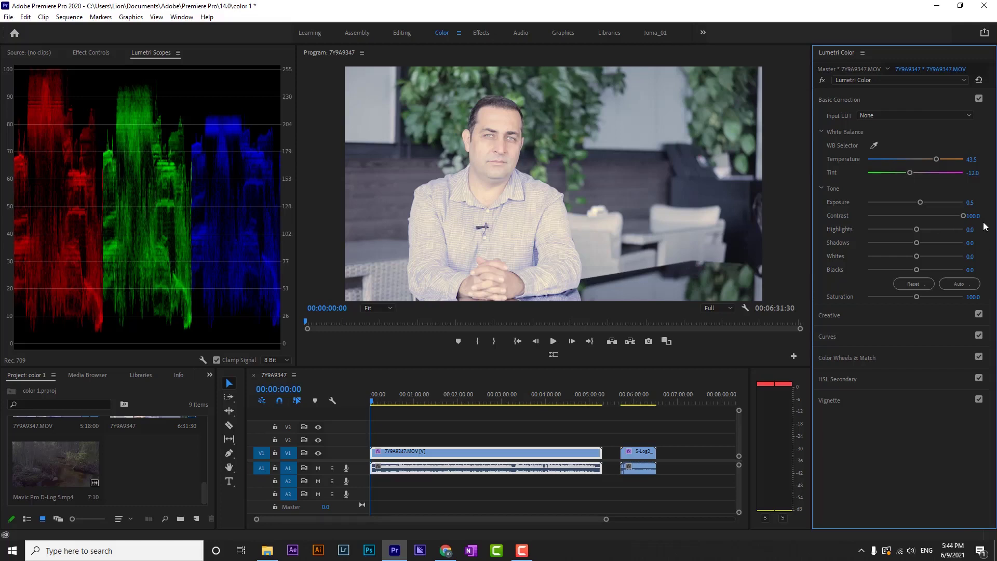
{"action": "left_click_drag", "start_coordinate": [962, 216], "coordinate": [917, 216]}
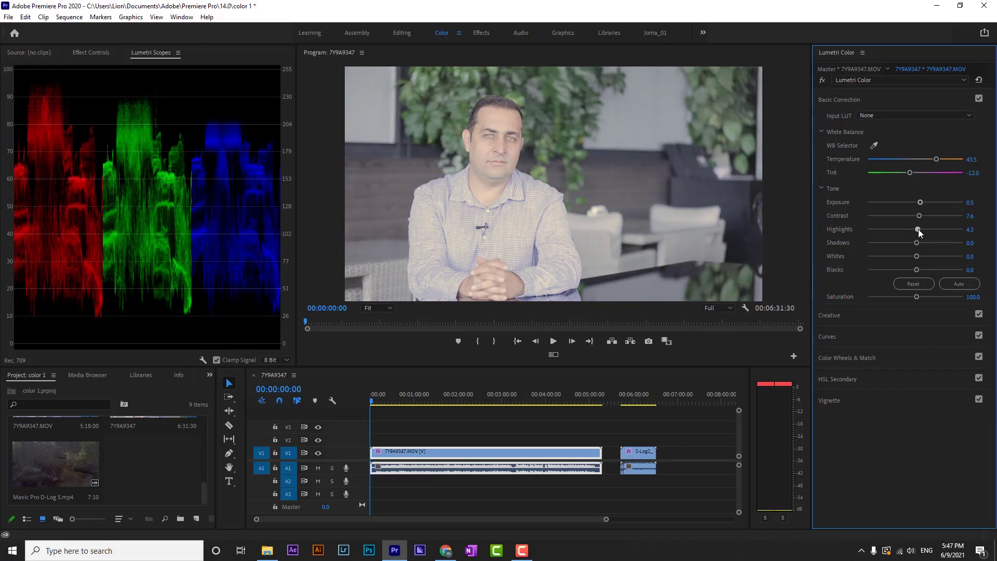
{"action": "left_click_drag", "start_coordinate": [917, 229], "coordinate": [880, 234]}
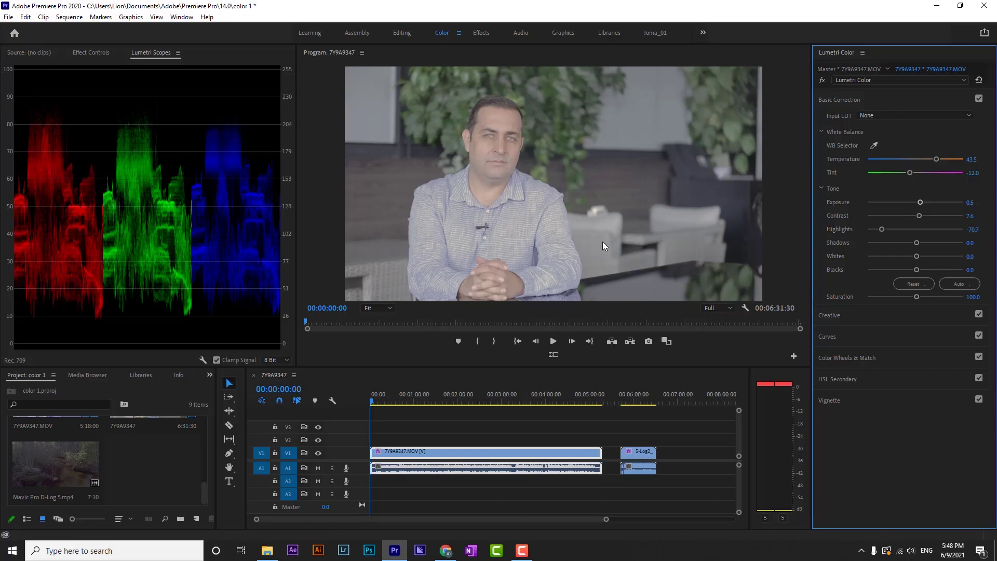
{"action": "left_click_drag", "start_coordinate": [885, 232], "coordinate": [918, 244]}
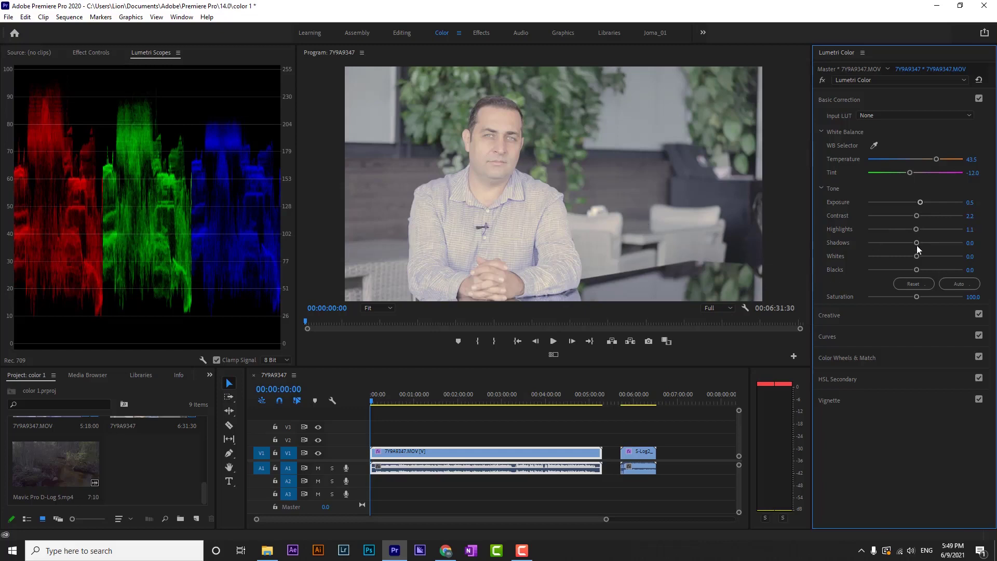
- Set the shadows of 7Y9A9347.MOV to -50.0, and try lowering the whites before resetting them to 0.0
{"action": "left_click_drag", "start_coordinate": [917, 242], "coordinate": [891, 244]}
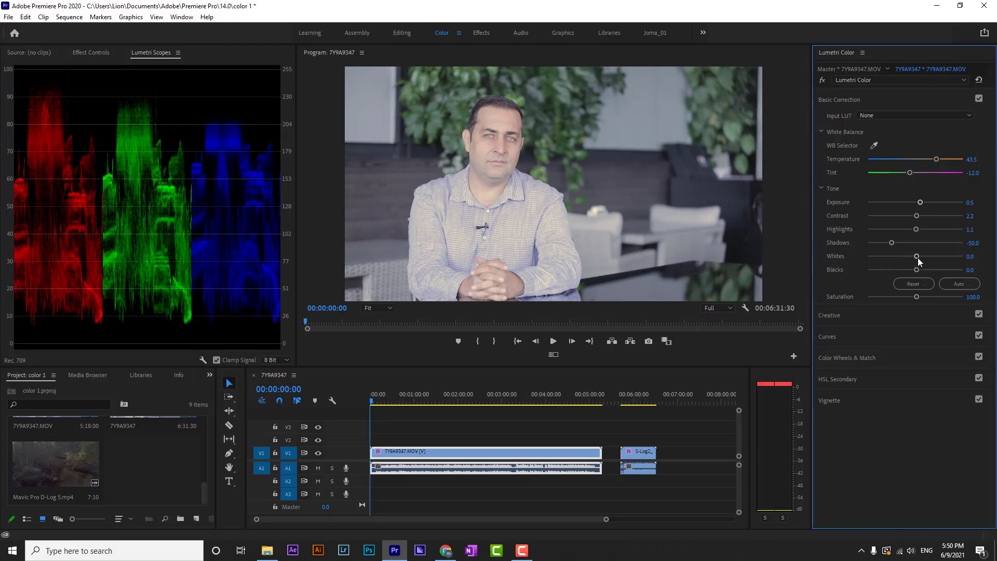
{"action": "left_click_drag", "start_coordinate": [917, 257], "coordinate": [886, 257]}
{"action": "double_click", "coordinate": [886, 258]}
- Test the blacks below zero and at 100.0 before resetting them, and try the saturation at 182.6 before returning it to about 101
{"action": "mouse_move", "coordinate": [915, 269]}
{"action": "left_mouse_down"}
{"action": "mouse_move", "coordinate": [959, 271]}
{"action": "mouse_move", "coordinate": [868, 274]}
{"action": "mouse_move", "coordinate": [914, 273]}
{"action": "mouse_move", "coordinate": [885, 273]}
{"action": "mouse_move", "coordinate": [900, 273]}
{"action": "left_mouse_up"}
{"action": "double_click", "coordinate": [900, 273]}
{"action": "left_click_drag", "start_coordinate": [916, 270], "coordinate": [981, 271]}
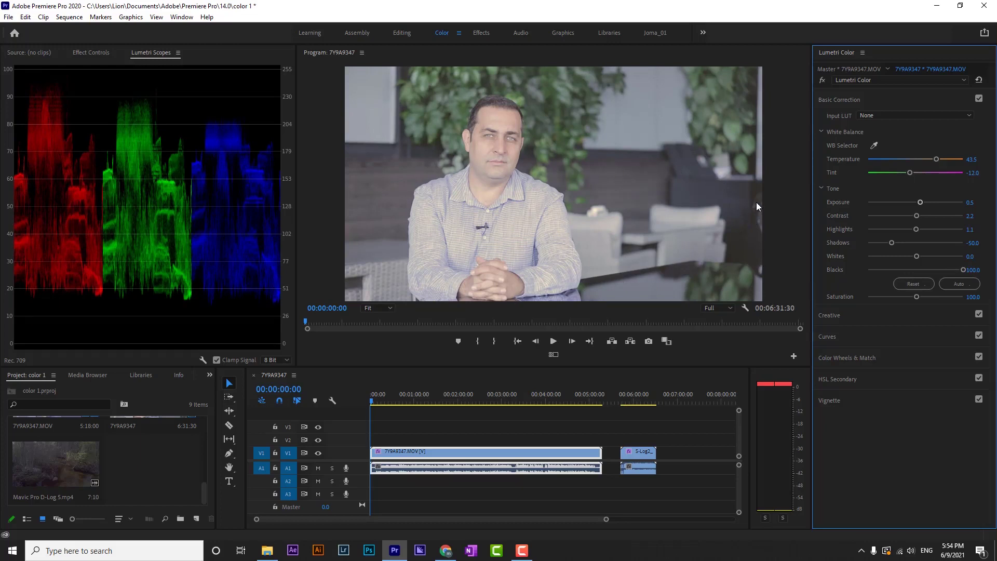
{"action": "double_click", "coordinate": [918, 270]}
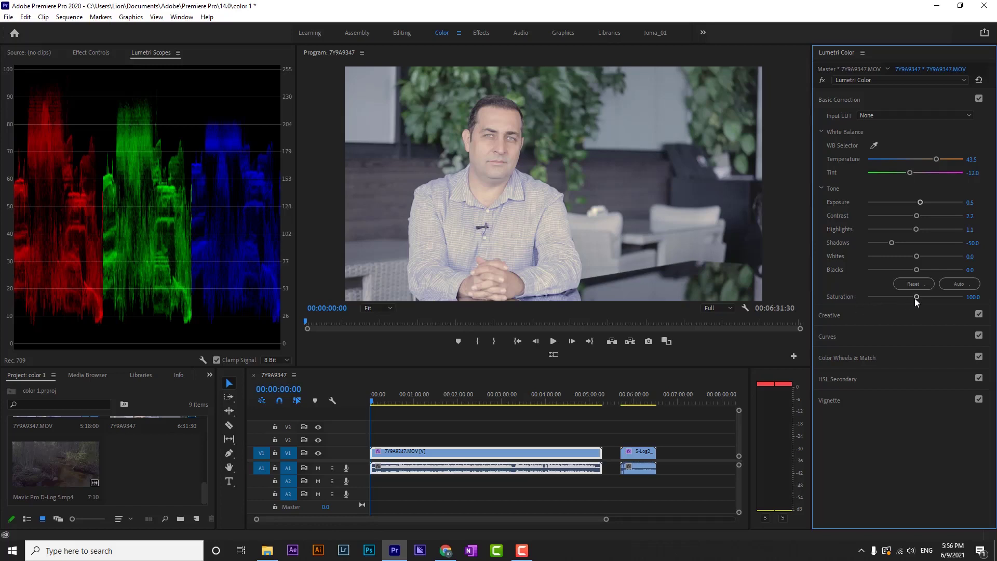
{"action": "left_click_drag", "start_coordinate": [915, 297], "coordinate": [952, 295]}
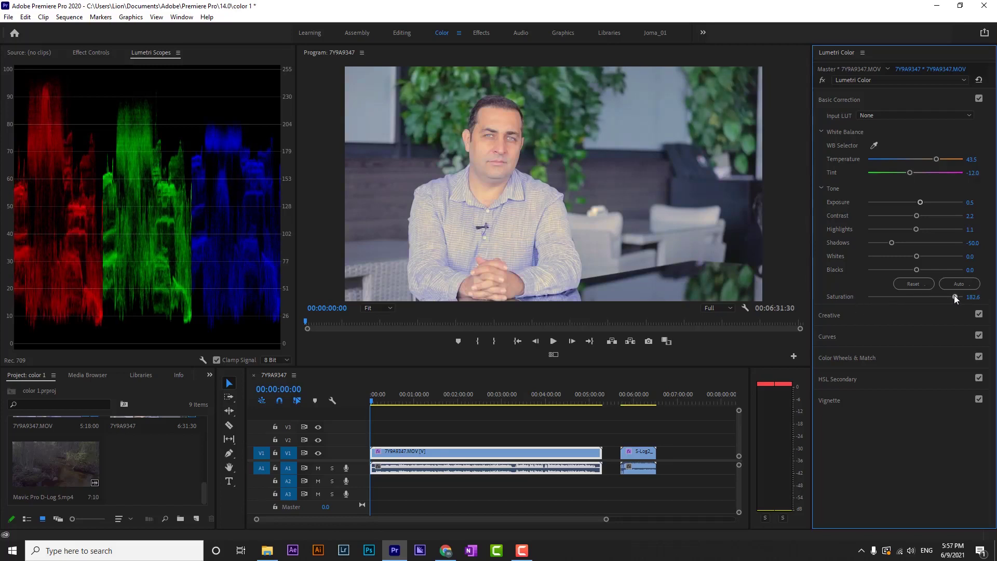
{"action": "left_click_drag", "start_coordinate": [936, 297], "coordinate": [917, 288]}
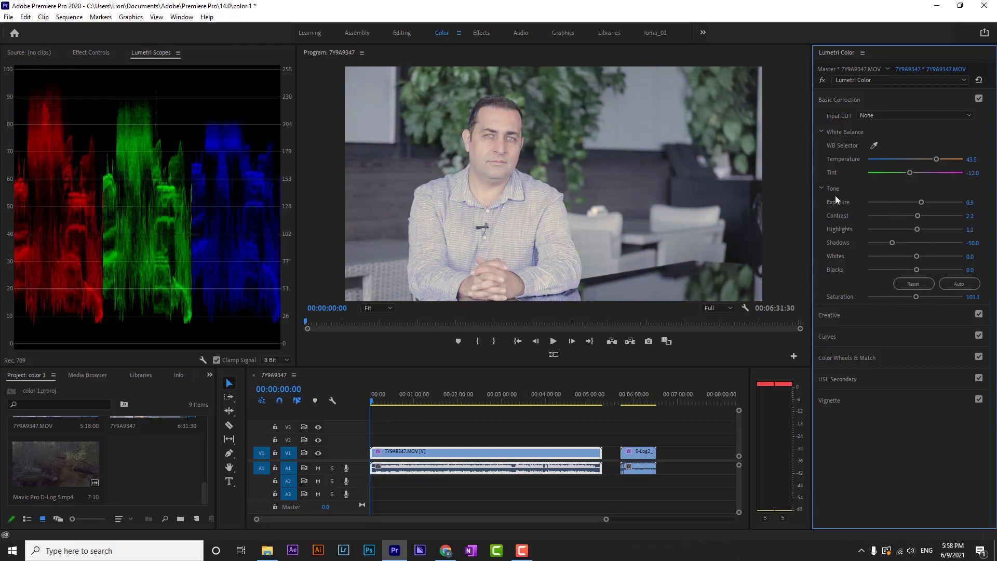
- Reset the Tone settings of 7Y9A9347.MOV and try the automatic tone correction
{"action": "left_click", "coordinate": [917, 285]}
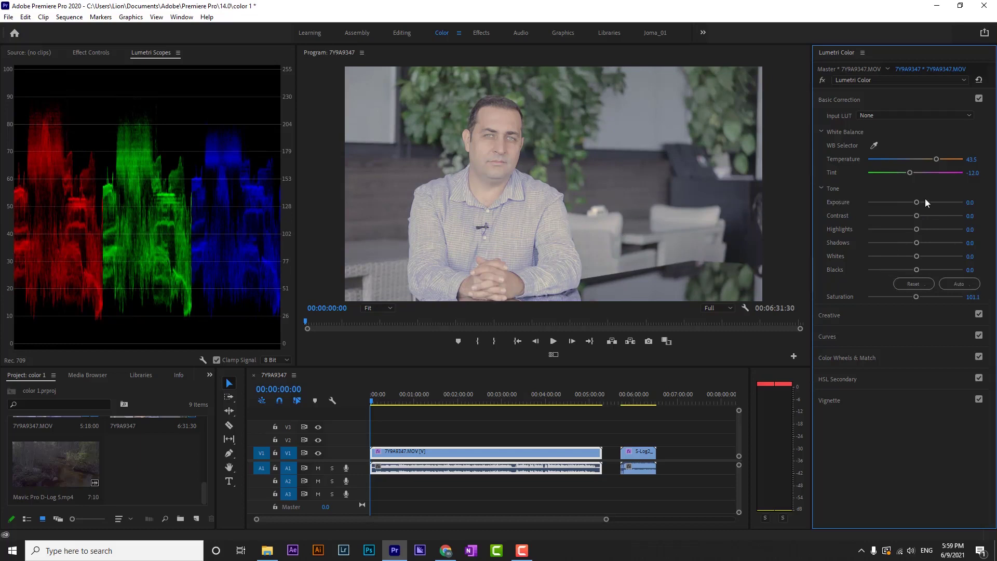
{"action": "left_click", "coordinate": [961, 284]}
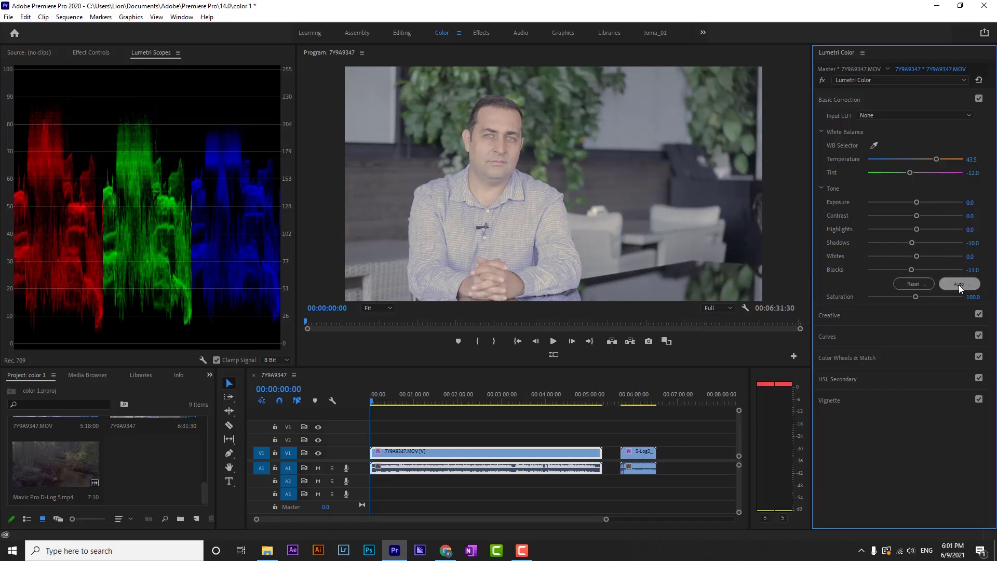
- Clear the automatic tone values and set contrast to 21.7, shadows to -12.0, whites to 12.0 and blacks to -27.2
{"action": "left_click", "coordinate": [914, 284]}
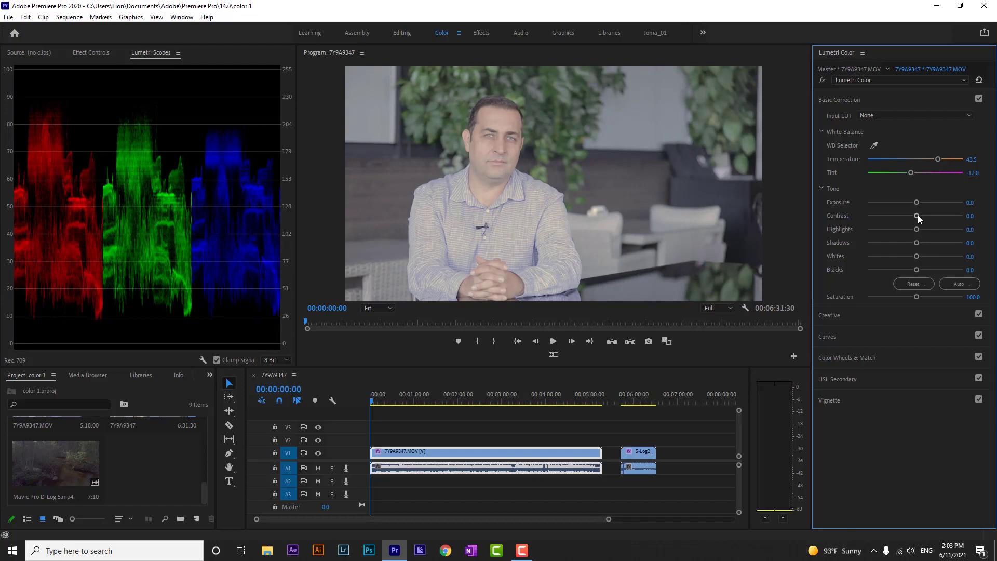
{"action": "left_click_drag", "start_coordinate": [917, 215], "coordinate": [903, 270]}
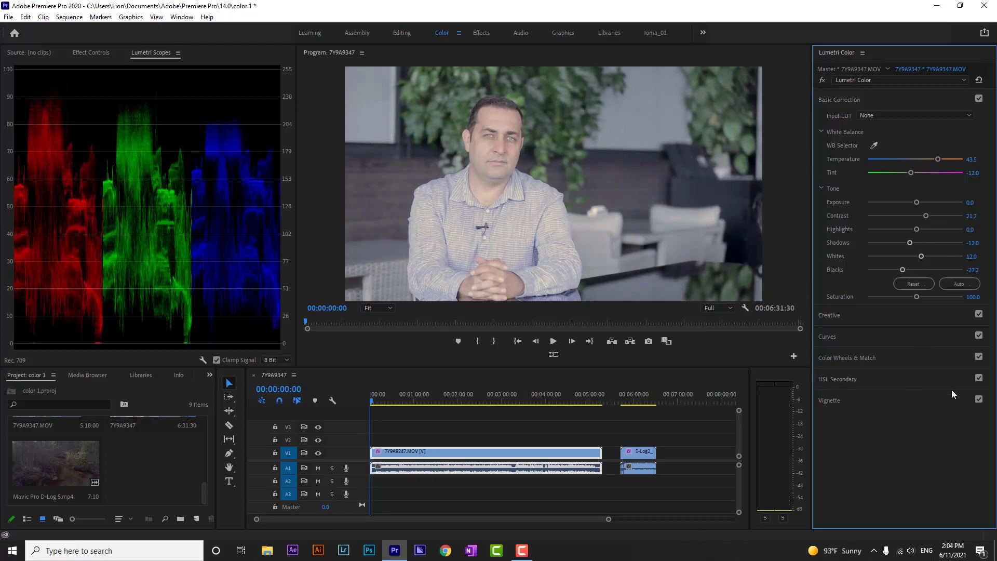
- View the list of available Creative looks, and return to the Basic Correction settings without choosing one
{"action": "left_click", "coordinate": [841, 315]}
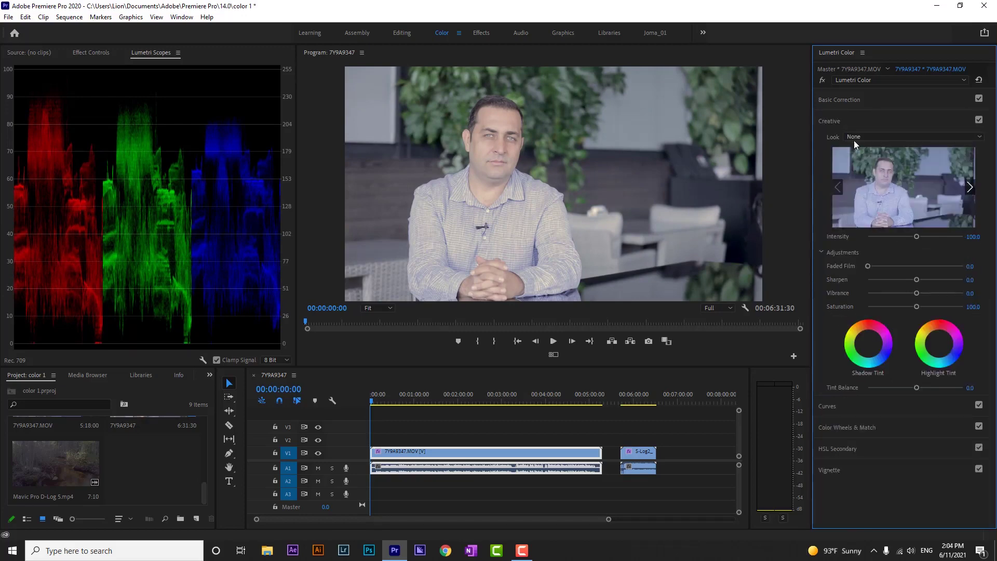
{"action": "left_click", "coordinate": [883, 137]}
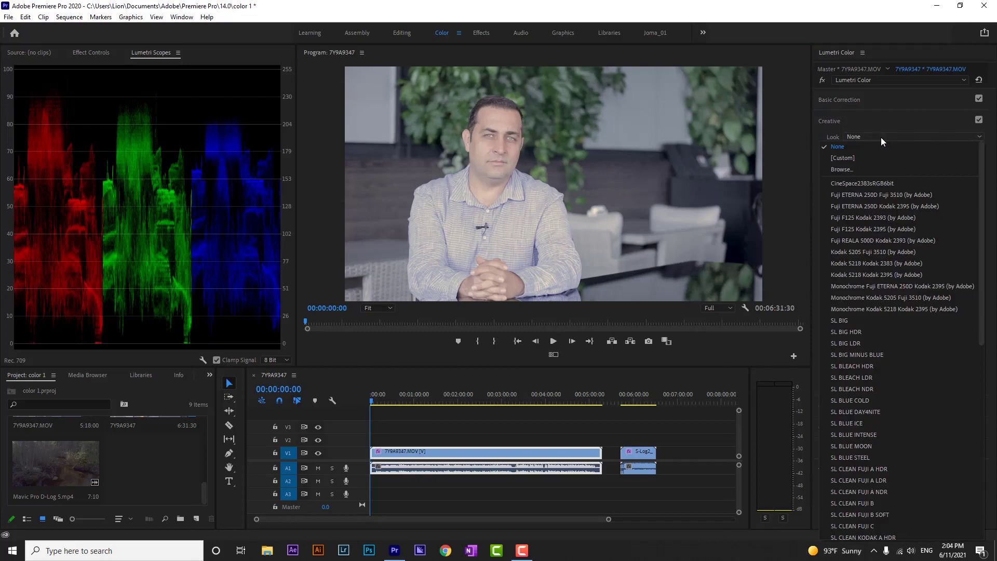
{"action": "left_click", "coordinate": [880, 137]}
{"action": "left_click", "coordinate": [838, 99]}
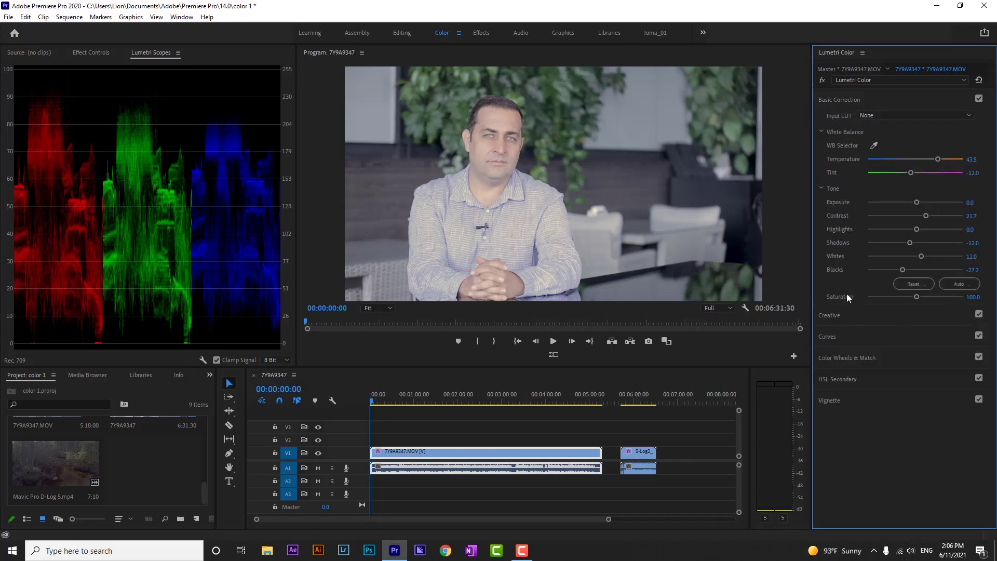
- Apply the Fuji F125 Kodak 2393 (by Adobe) creative look to 7Y9A9347.MOV
{"action": "left_click", "coordinate": [833, 318]}
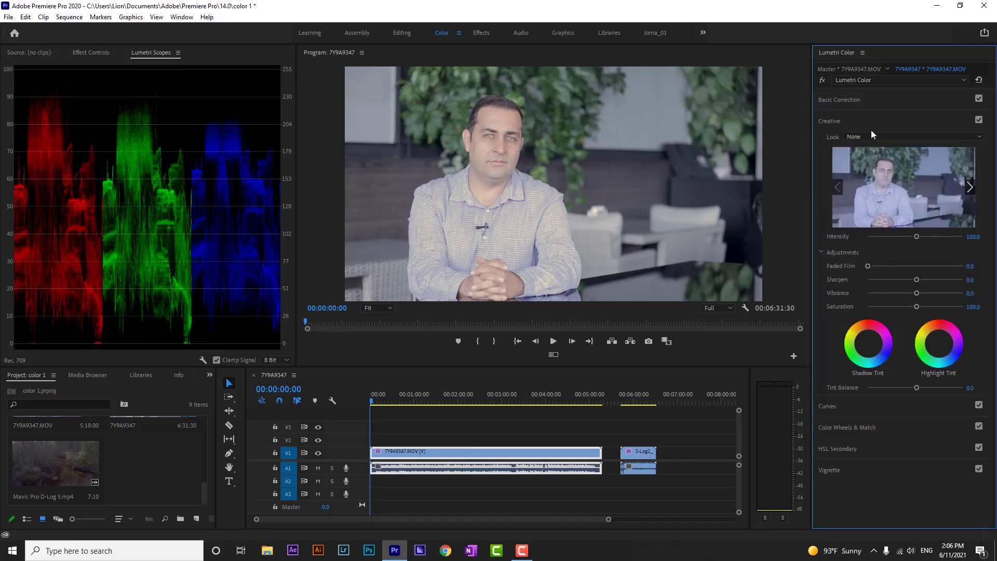
{"action": "left_click", "coordinate": [877, 137]}
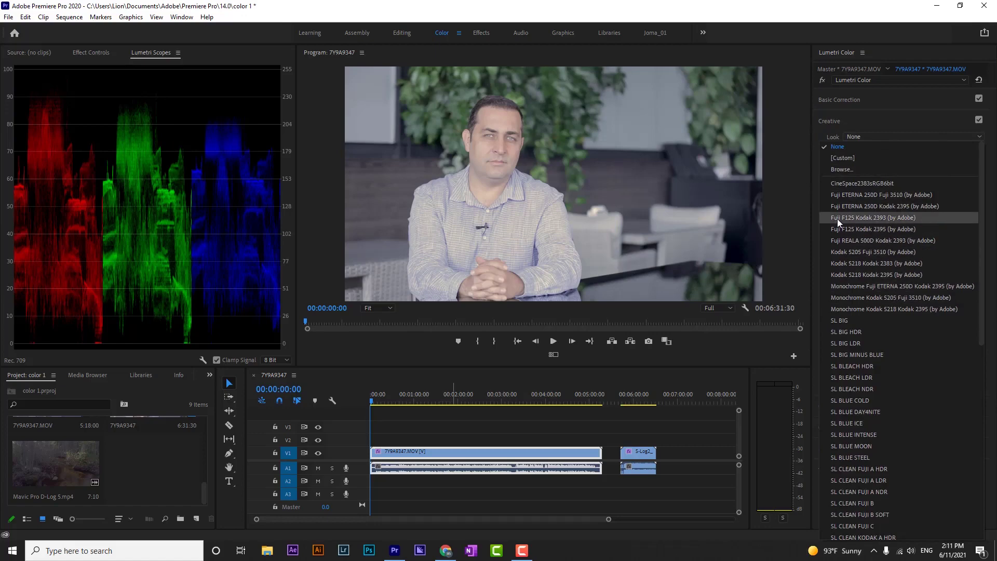
{"action": "left_click", "coordinate": [879, 218]}
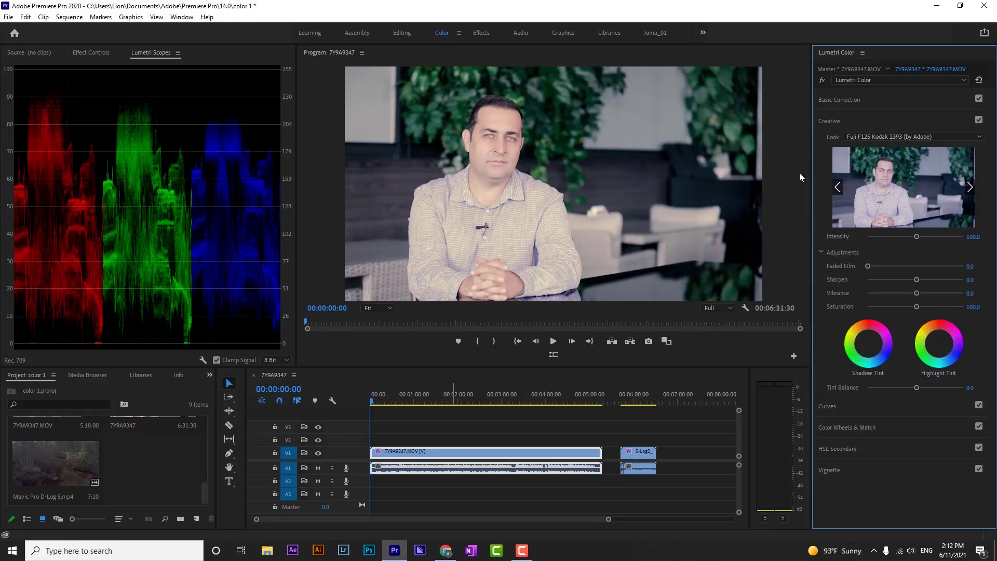
- Preview the following creative looks on 7Y9A9347.MOV one after another, from Fuji F125 Kodak 2395 through to SL BIG
{"action": "left_click", "coordinate": [887, 136]}
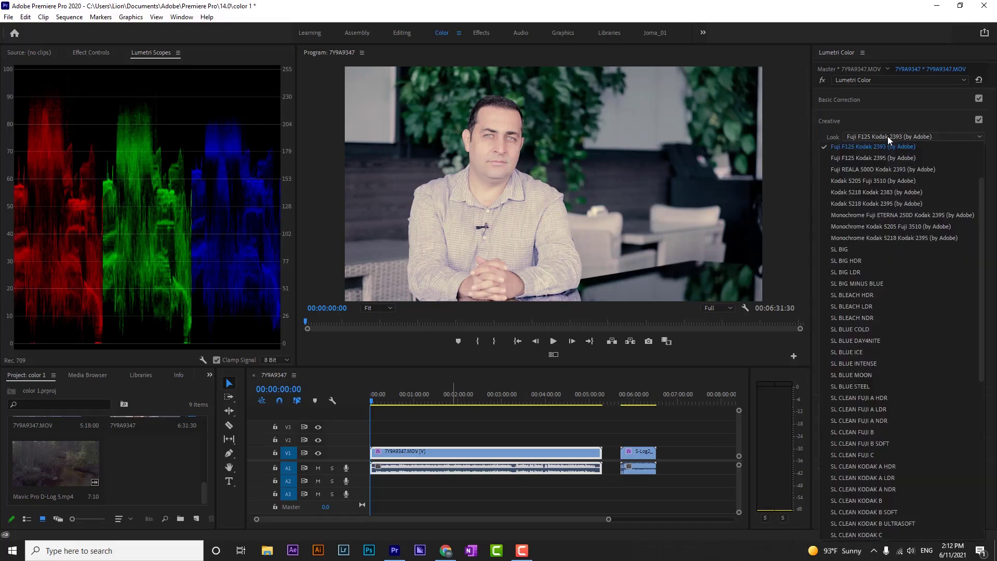
{"action": "left_click", "coordinate": [887, 136]}
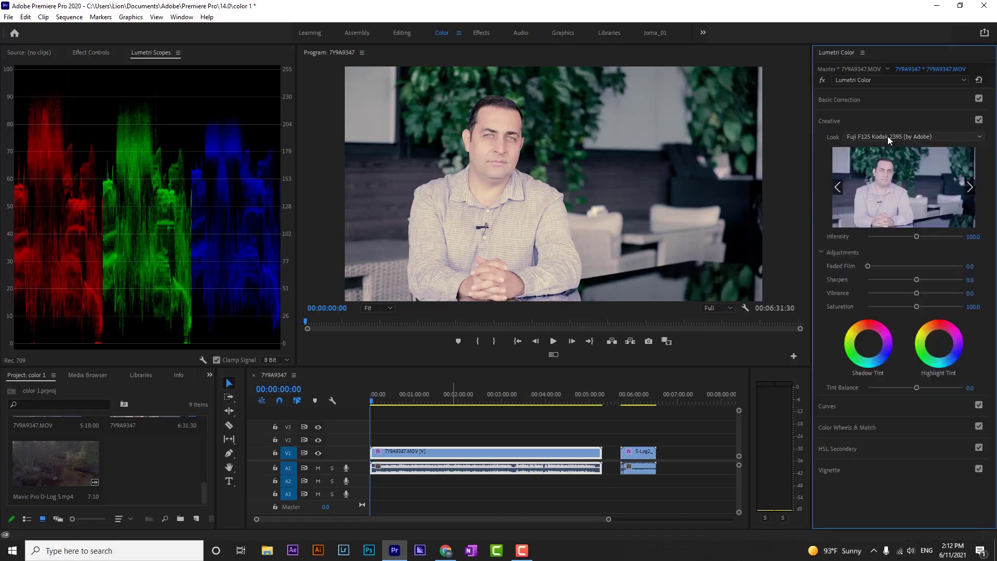
{"action": "scroll", "coordinate": [887, 136], "scroll_direction": "down", "scroll_amount": 1}
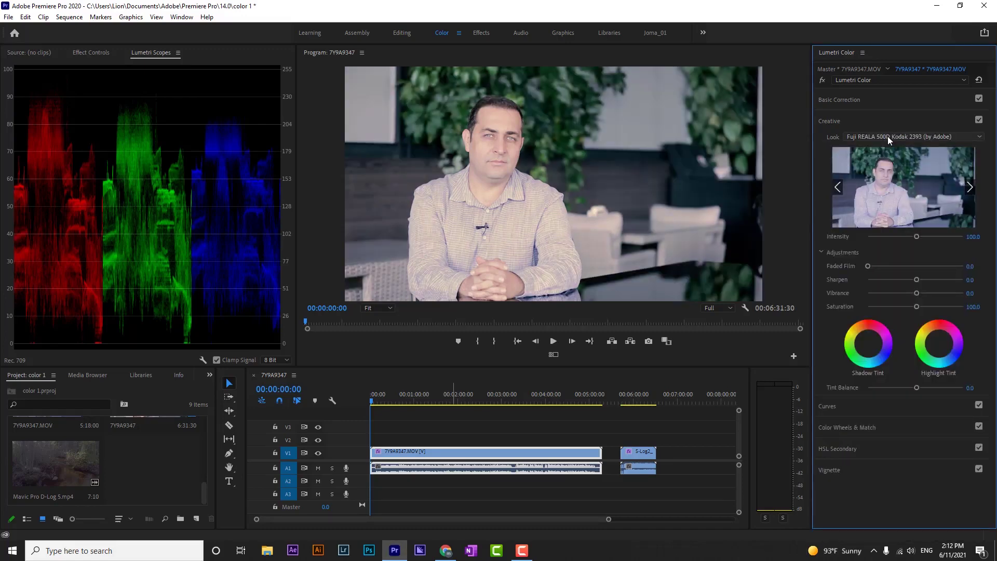
{"action": "scroll", "coordinate": [887, 136], "scroll_direction": "down", "scroll_amount": 2}
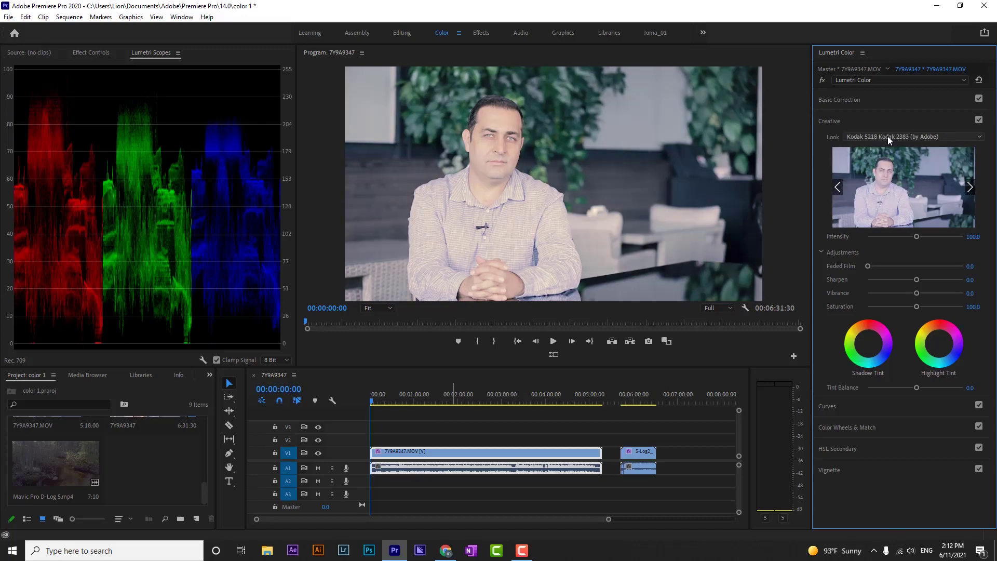
{"action": "scroll", "coordinate": [887, 136], "scroll_direction": "down", "scroll_amount": 2}
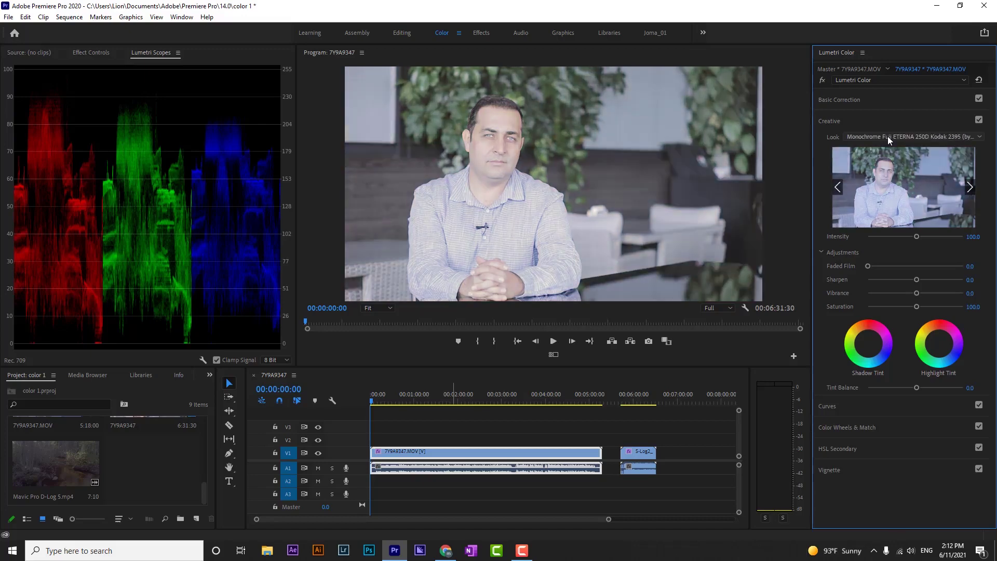
{"action": "scroll", "coordinate": [886, 136], "scroll_direction": "down", "scroll_amount": 2}
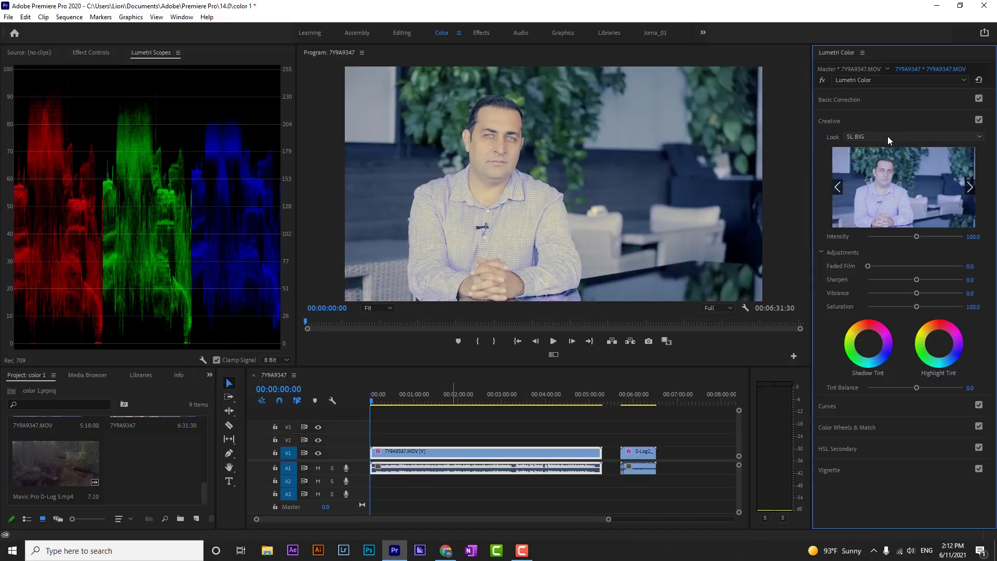
- Browse the computer for an external look or LUT file, and cancel without loading one
{"action": "left_click", "coordinate": [886, 136]}
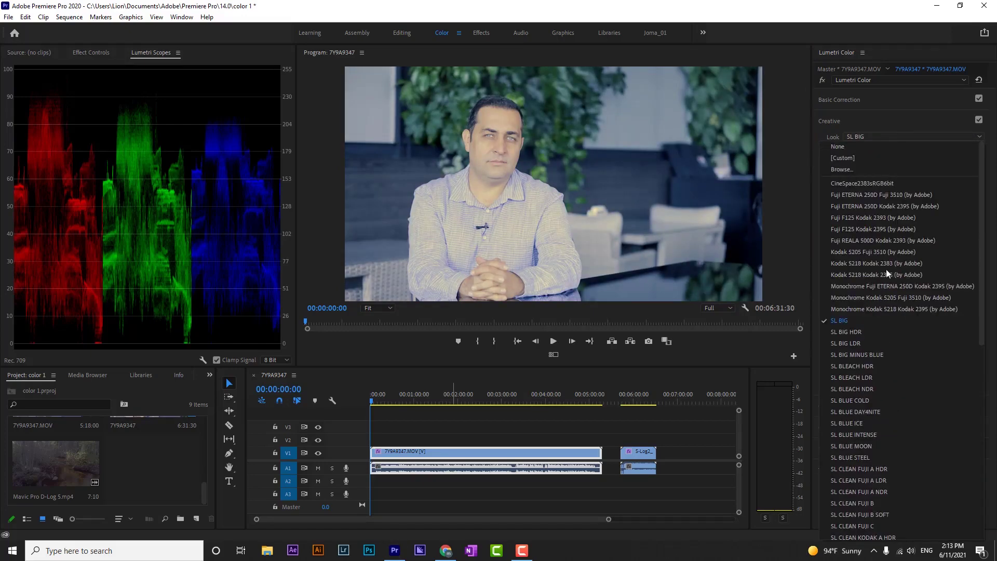
{"action": "left_click", "coordinate": [851, 170]}
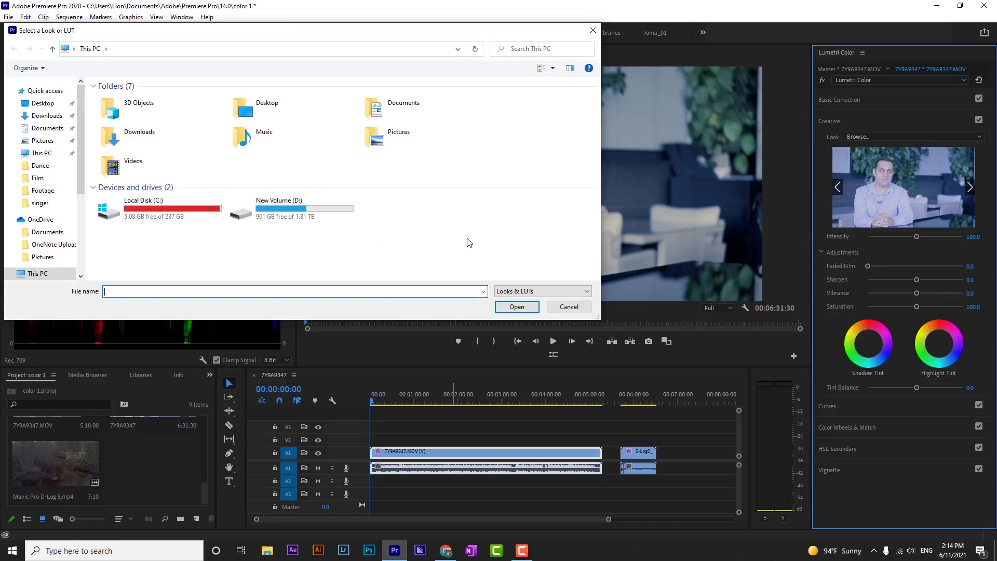
{"action": "left_click", "coordinate": [569, 307]}
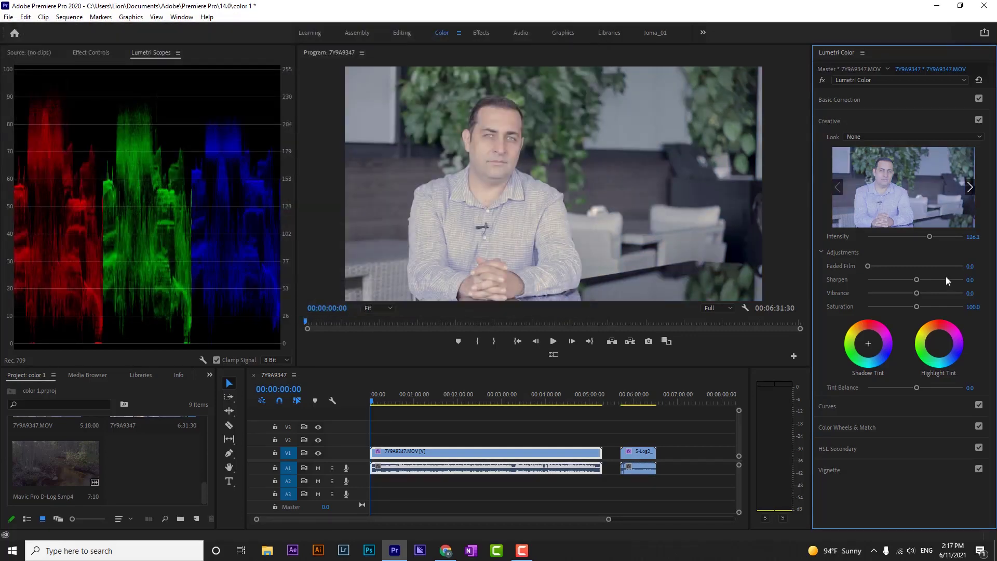
- Try the CineSpace2383sRGB6bit creative look on 7Y9A9347.MOV and undo it
{"action": "left_click", "coordinate": [876, 136]}
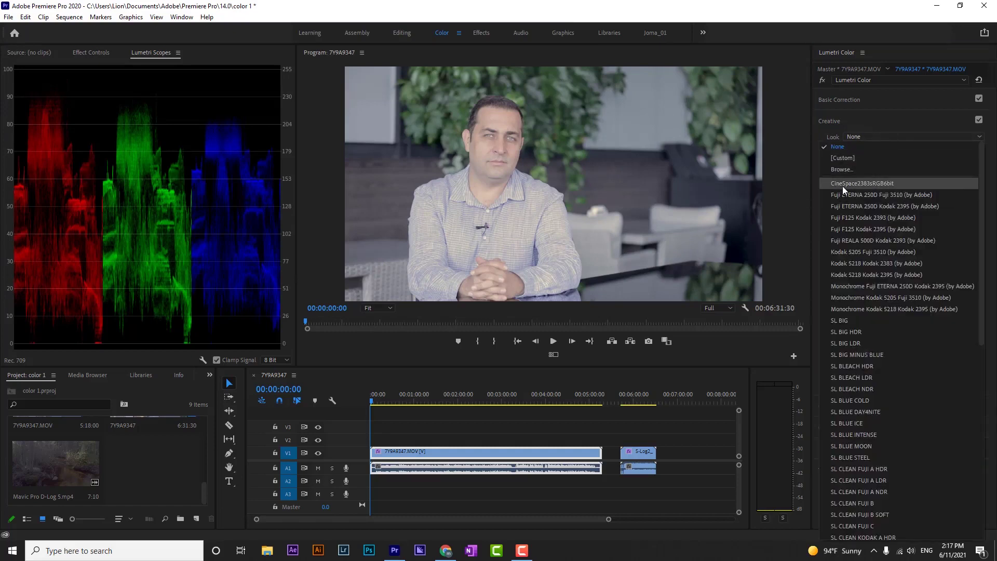
{"action": "left_click", "coordinate": [859, 183]}
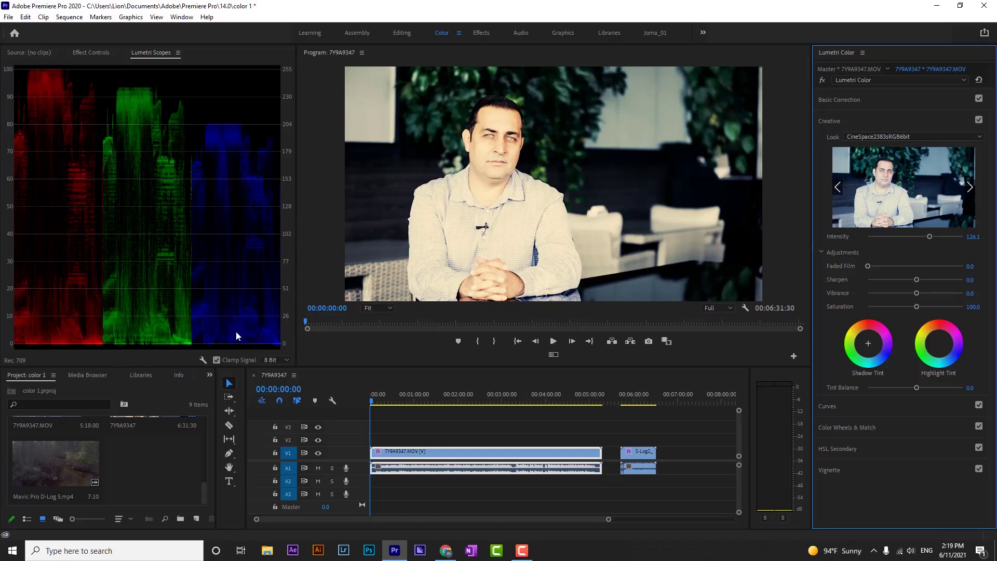
{"action": "key", "text": "ctrl+z"}
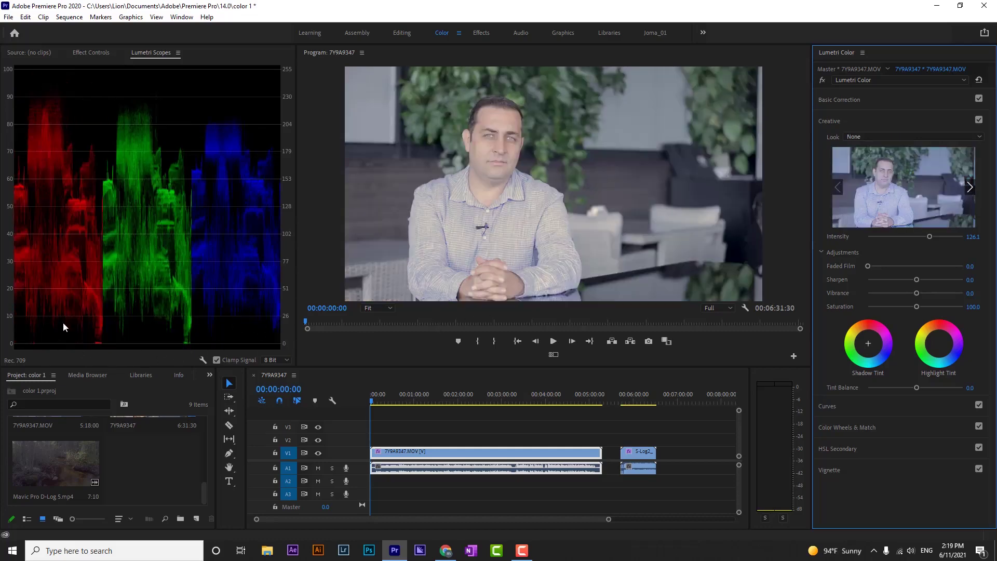
- Apply the CineSpace2383sRGB6bit creative look to 7Y9A9347.MOV with Intensity 59.8, Faded Film 10.3 and Sharpen 100
{"action": "left_click", "coordinate": [883, 138]}
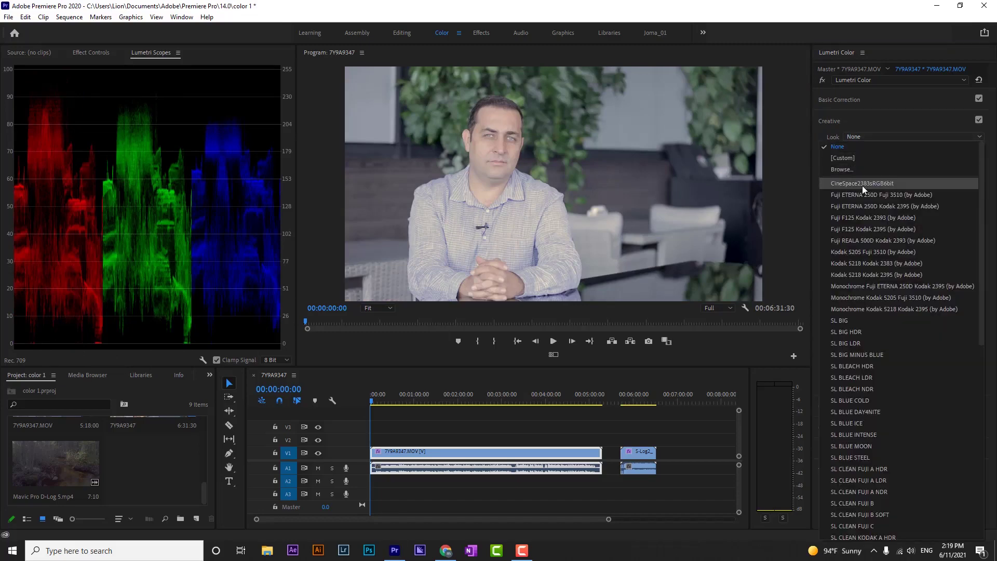
{"action": "left_click", "coordinate": [846, 184]}
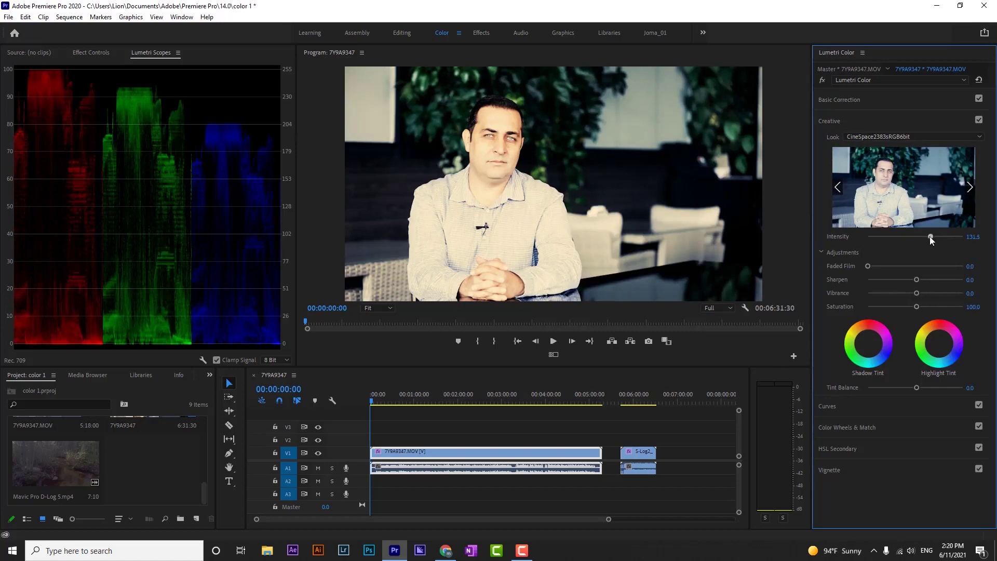
{"action": "left_click_drag", "start_coordinate": [929, 235], "coordinate": [897, 239]}
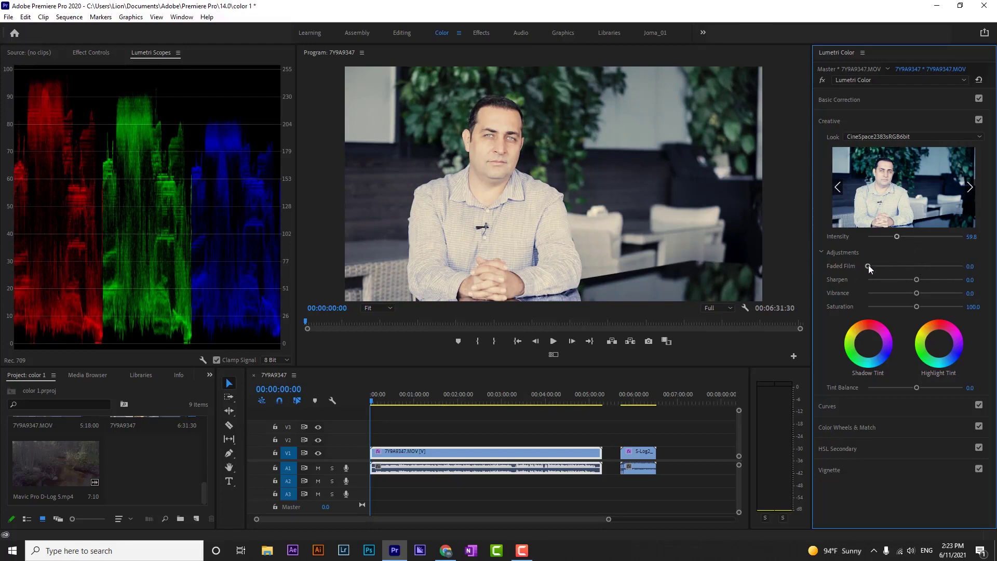
{"action": "left_click_drag", "start_coordinate": [868, 266], "coordinate": [940, 266]}
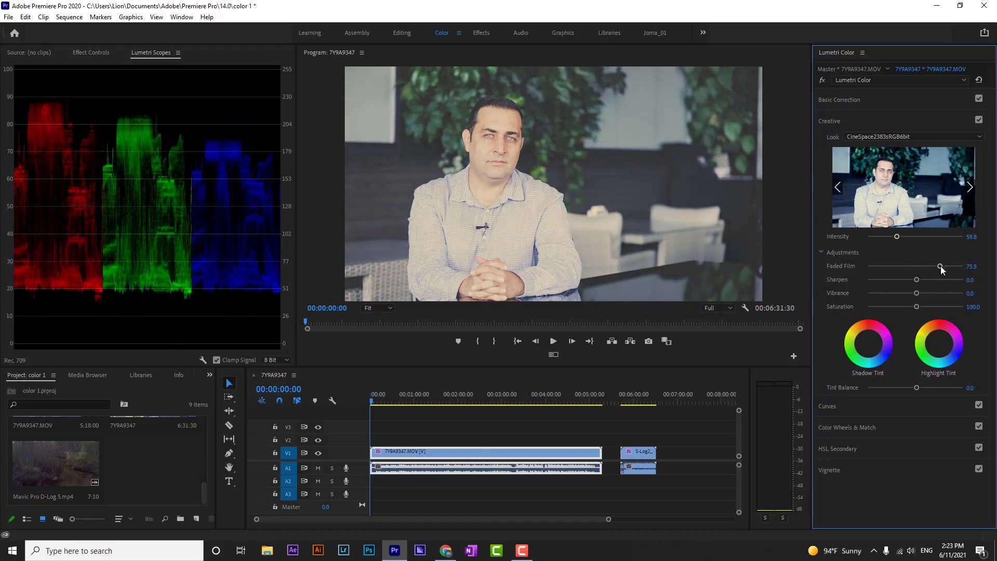
{"action": "left_click_drag", "start_coordinate": [940, 266], "coordinate": [978, 279]}
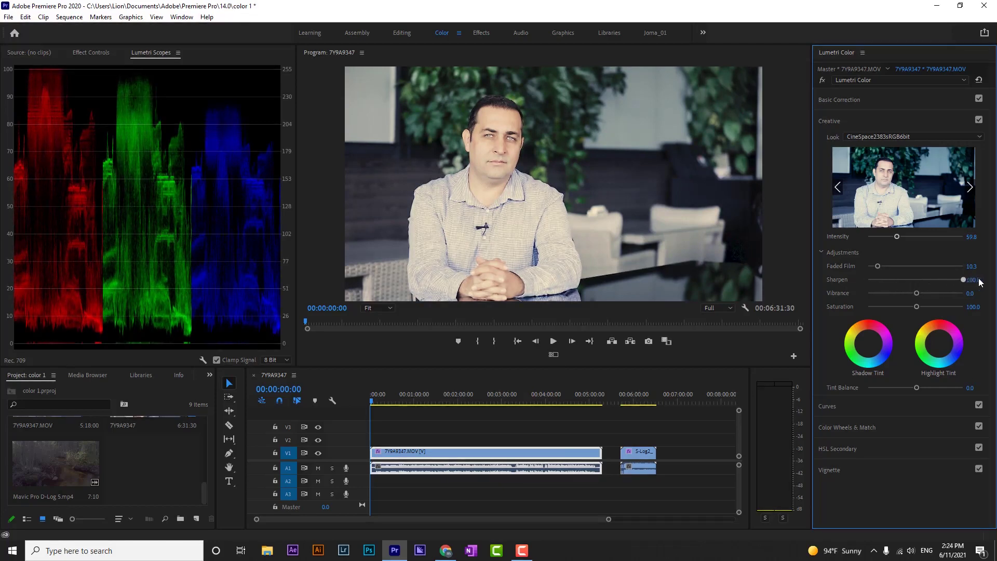
- Examine the sharpening on the man's face at 400% zoom, and reduce Sharpen to 8.7
{"action": "left_click", "coordinate": [384, 308]}
{"action": "left_click", "coordinate": [378, 410]}
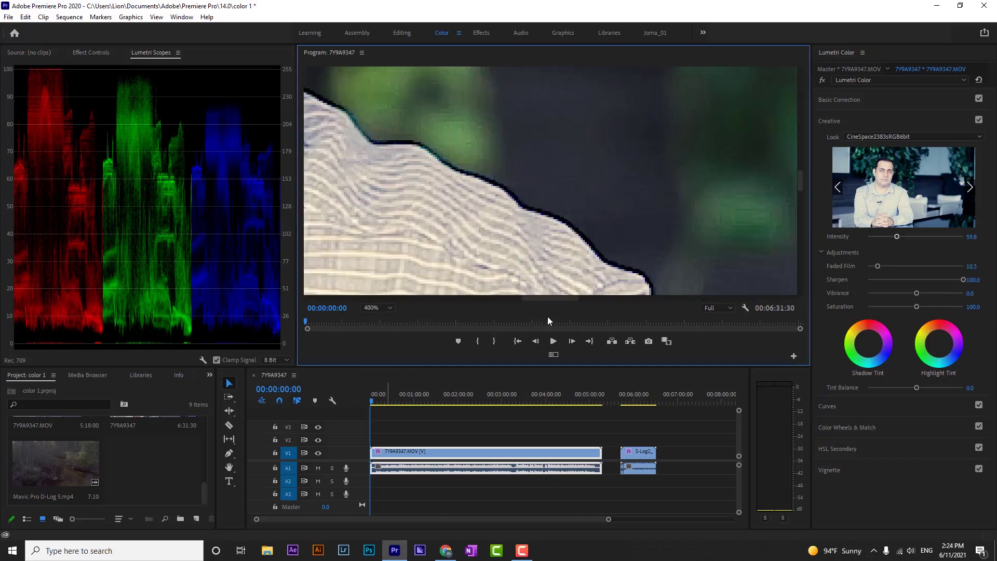
{"action": "left_click_drag", "start_coordinate": [567, 299], "coordinate": [503, 298]}
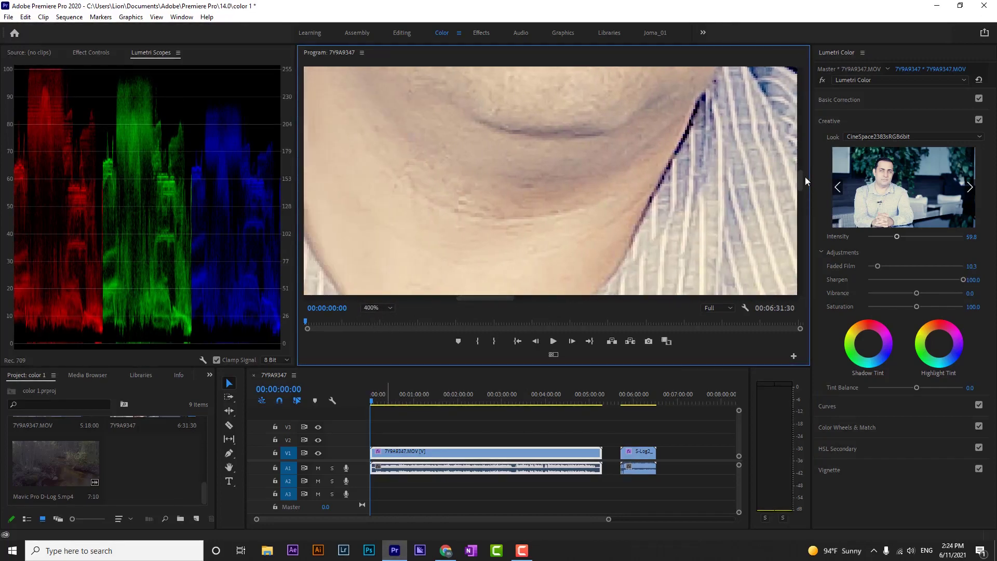
{"action": "left_click_drag", "start_coordinate": [806, 178], "coordinate": [797, 135]}
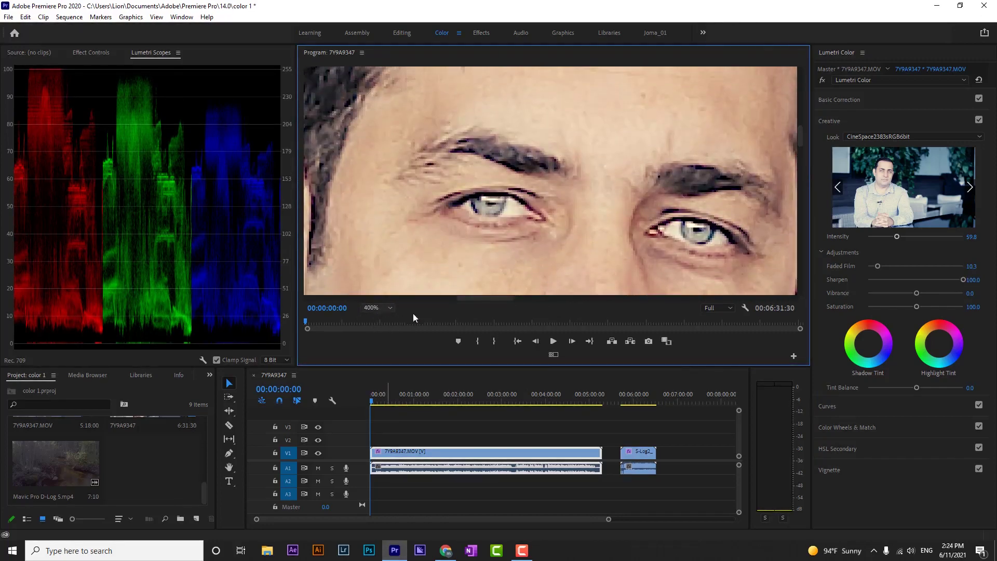
{"action": "left_click", "coordinate": [963, 280]}
{"action": "mouse_move", "coordinate": [961, 280]}
{"action": "left_mouse_down"}
{"action": "mouse_move", "coordinate": [863, 295]}
{"action": "mouse_move", "coordinate": [967, 288]}
{"action": "left_mouse_up"}
{"action": "left_click", "coordinate": [385, 310]}
{"action": "left_click", "coordinate": [381, 316]}
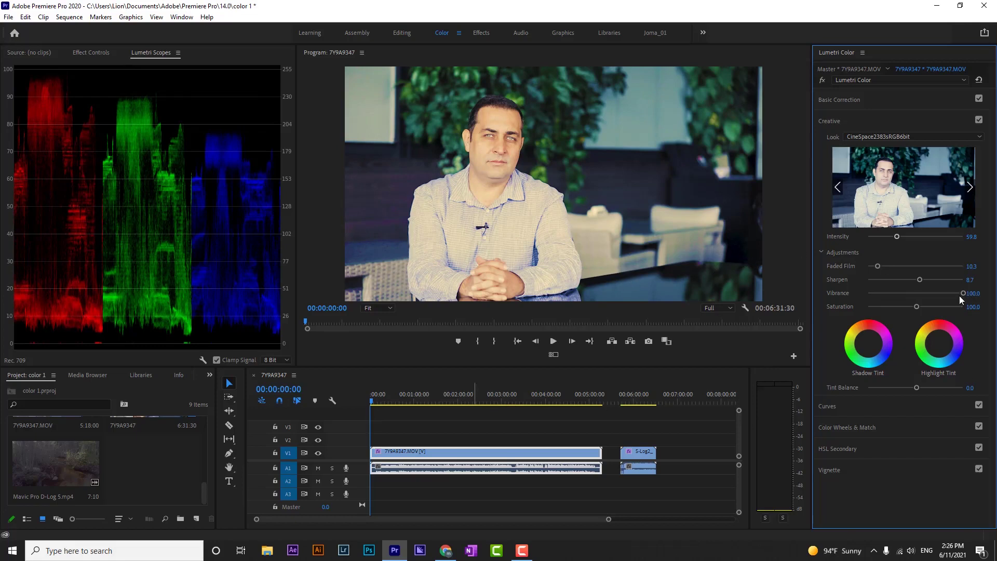
- Set the creative adjustments Vibrance to 2.2 and Saturation to 103.3
{"action": "left_click_drag", "start_coordinate": [963, 294], "coordinate": [916, 297]}
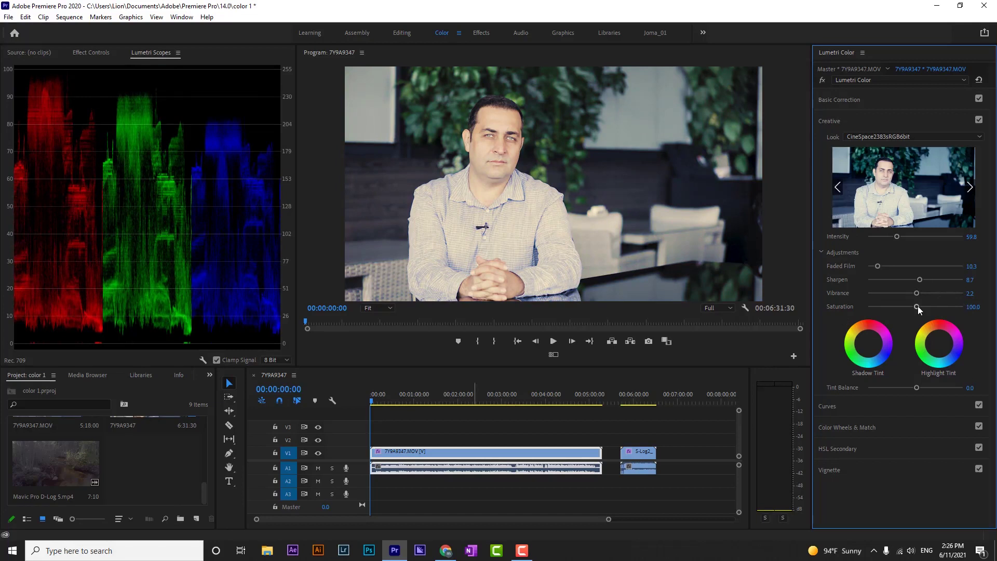
{"action": "left_click_drag", "start_coordinate": [917, 306], "coordinate": [961, 307]}
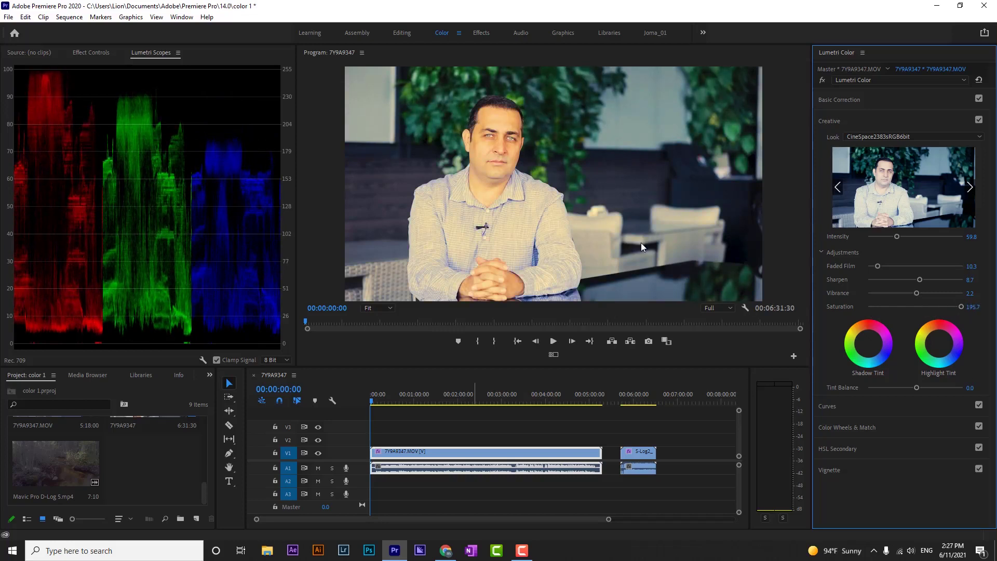
{"action": "left_click", "coordinate": [917, 306]}
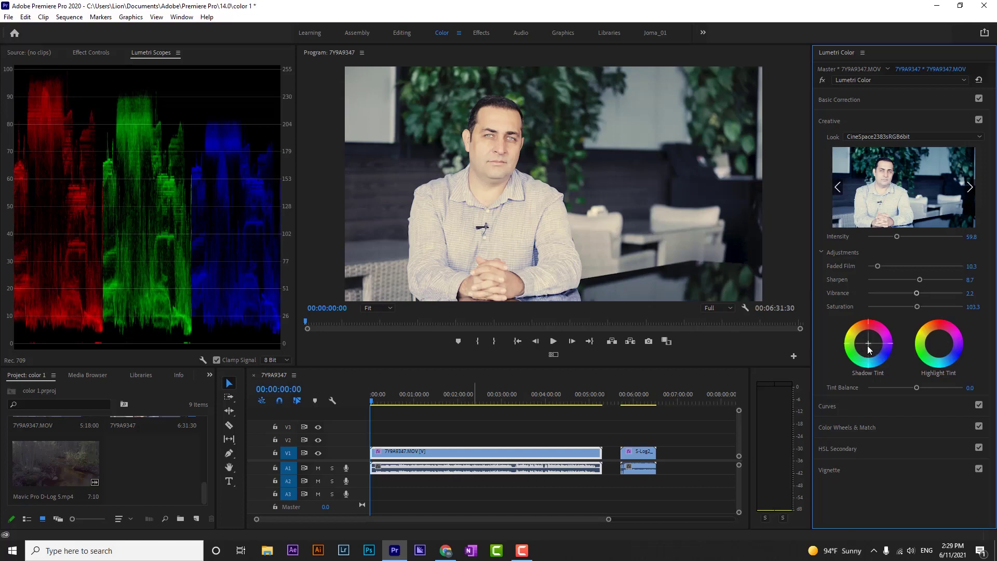
- Try a magenta shadow tint on the clip and undo it
{"action": "left_click_drag", "start_coordinate": [868, 345], "coordinate": [880, 330]}
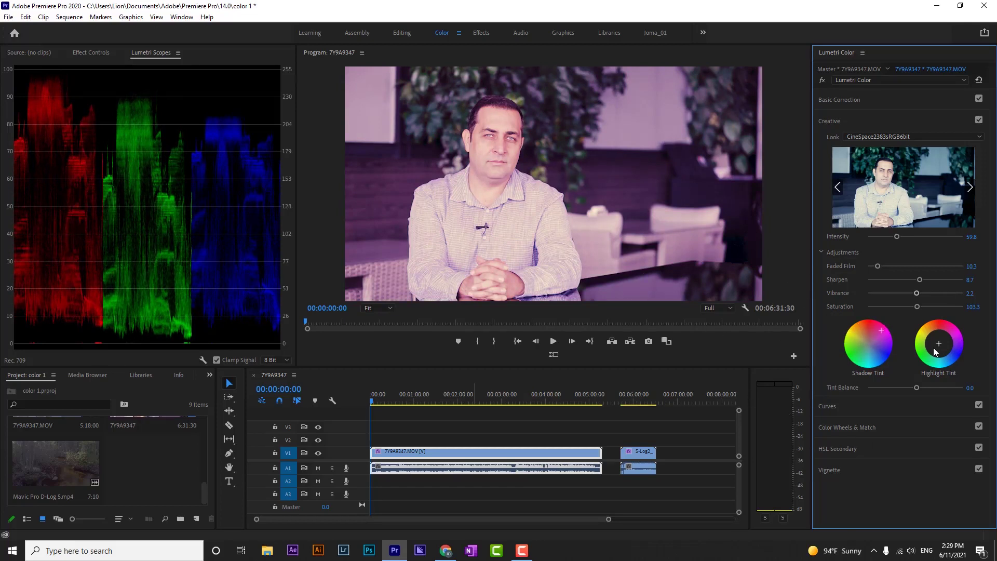
{"action": "key", "text": "ctrl+z"}
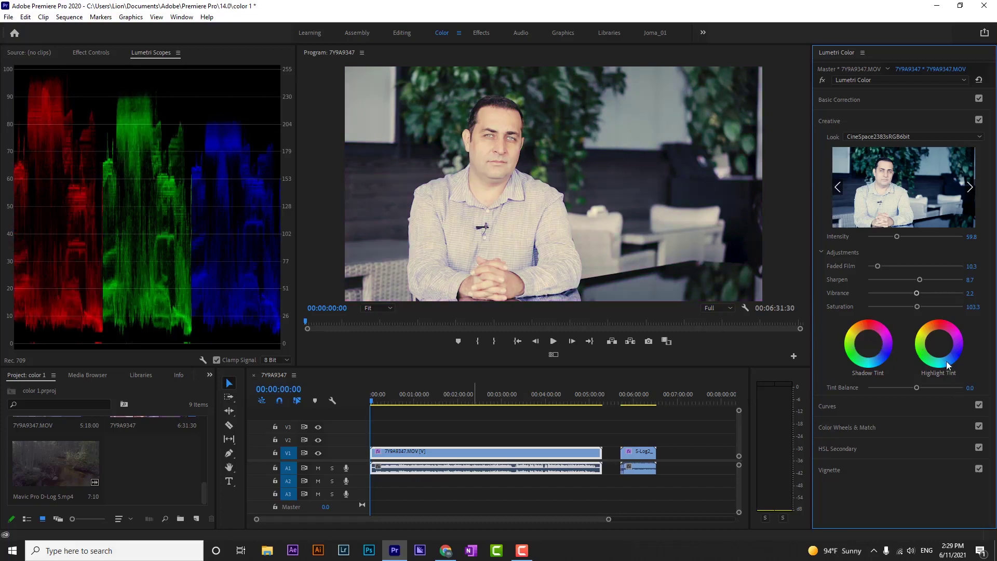
- Try a magenta highlight tint combined with a green shadow tint on the clip, and undo both tints
{"action": "left_click_drag", "start_coordinate": [938, 348], "coordinate": [954, 331]}
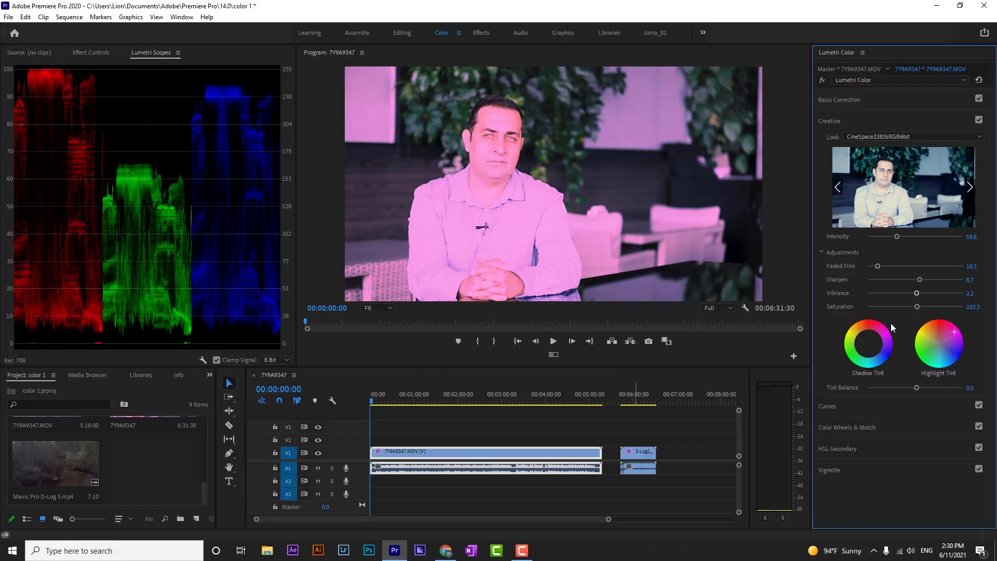
{"action": "left_click_drag", "start_coordinate": [865, 345], "coordinate": [850, 357]}
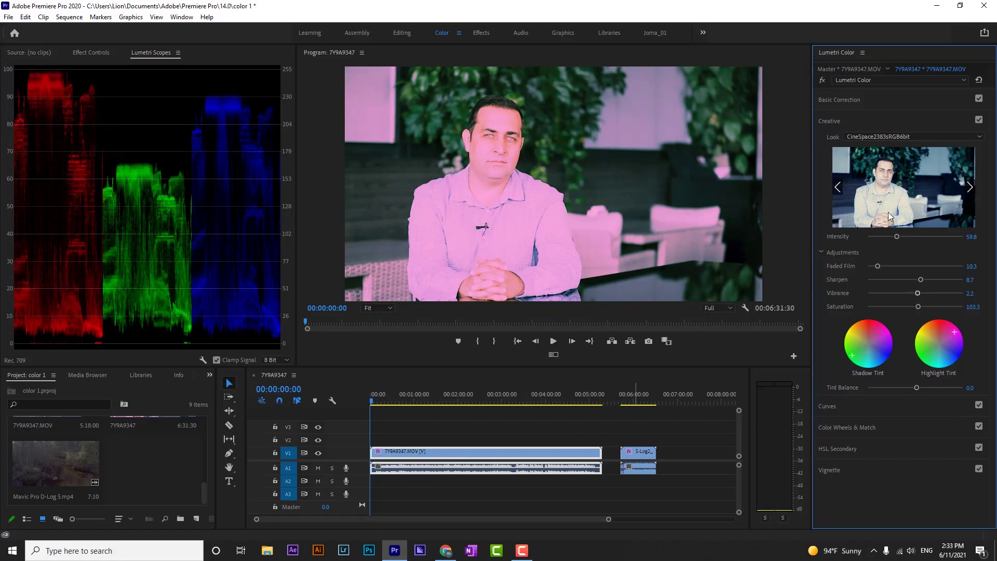
{"action": "left_click", "coordinate": [839, 99]}
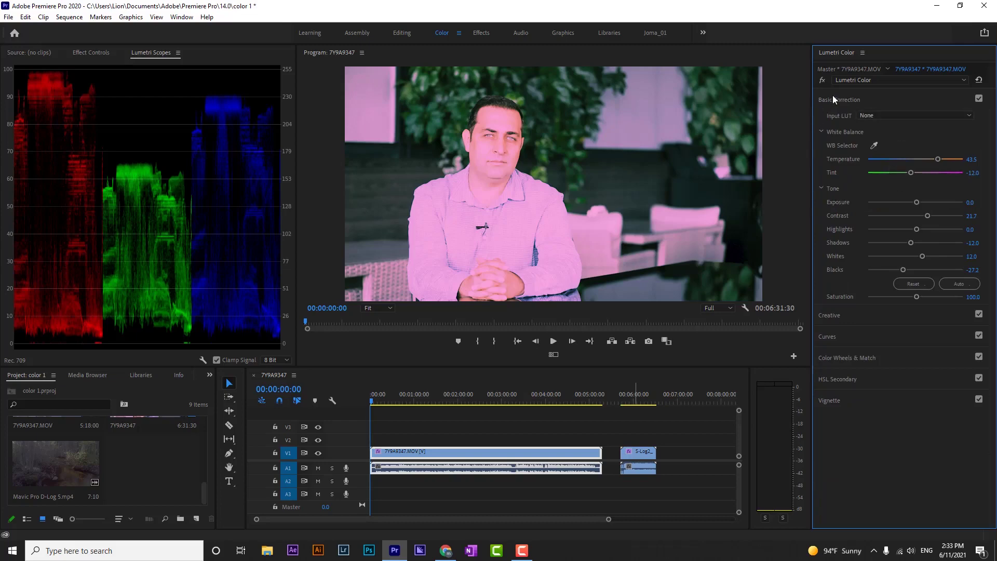
{"action": "left_click", "coordinate": [843, 312]}
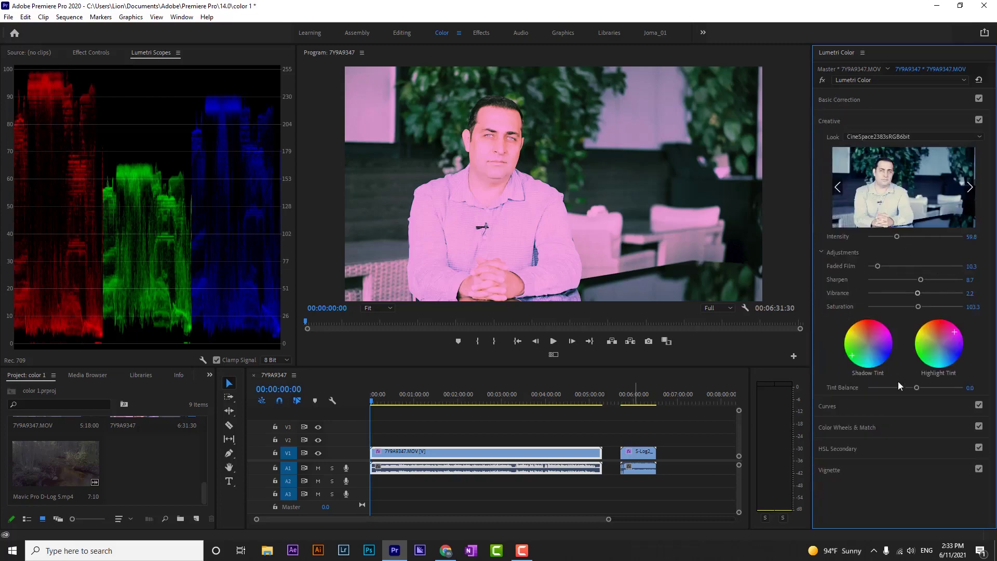
{"action": "left_click_drag", "start_coordinate": [920, 387], "coordinate": [906, 387]}
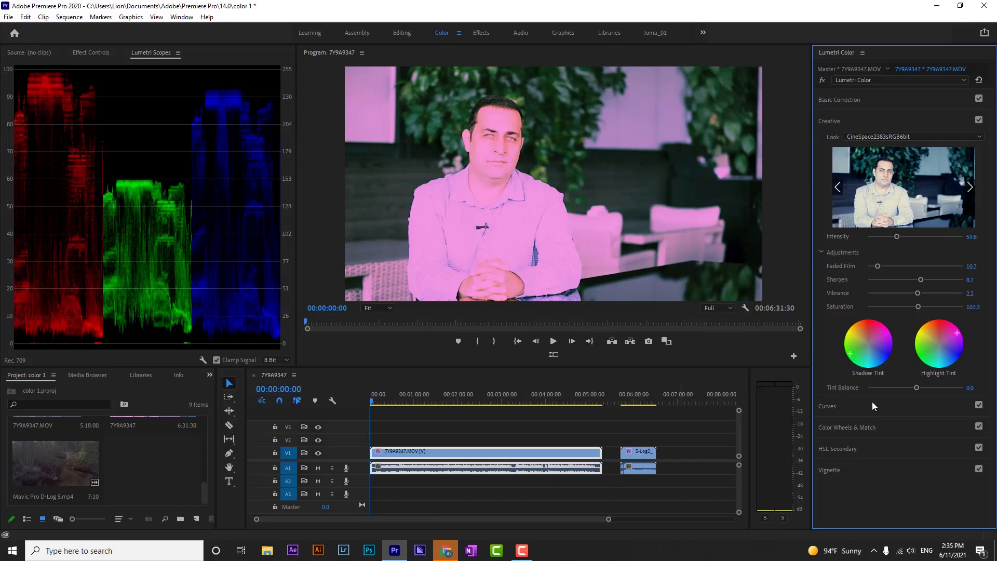
{"action": "key", "text": "ctrl+z"}
{"action": "key", "text": "ctrl+z"}
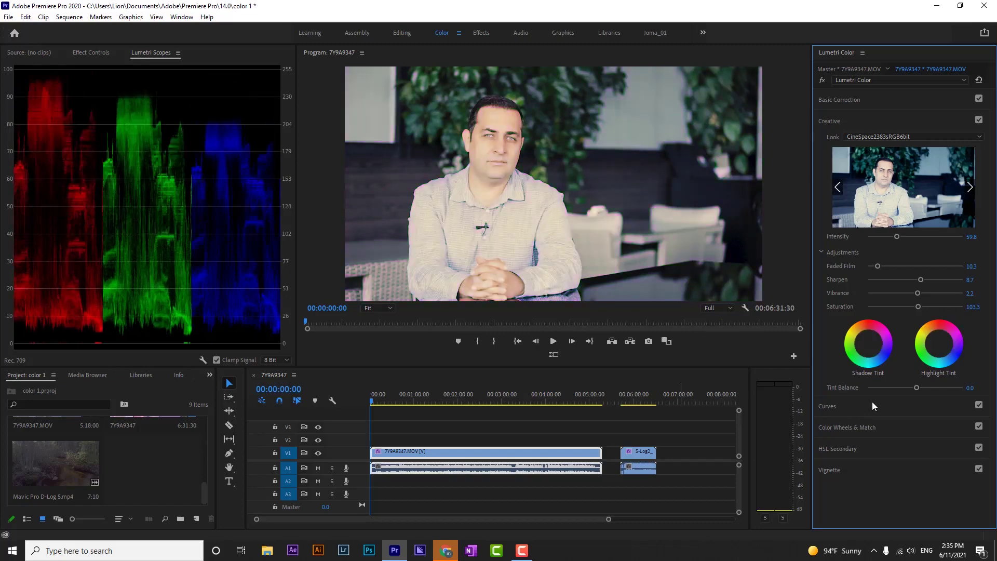
- Set the creative look back to None and raise Faded Film to 43.7
{"action": "left_click", "coordinate": [876, 133]}
{"action": "left_click", "coordinate": [857, 147]}
{"action": "left_click", "coordinate": [917, 306]}
{"action": "left_click", "coordinate": [917, 279]}
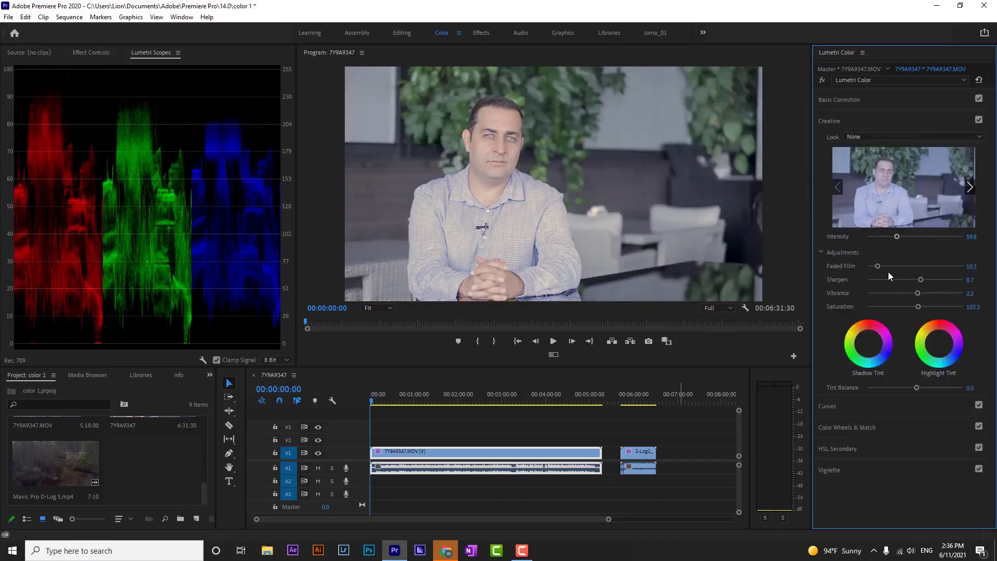
{"action": "left_click", "coordinate": [917, 236]}
{"action": "left_click", "coordinate": [917, 266]}
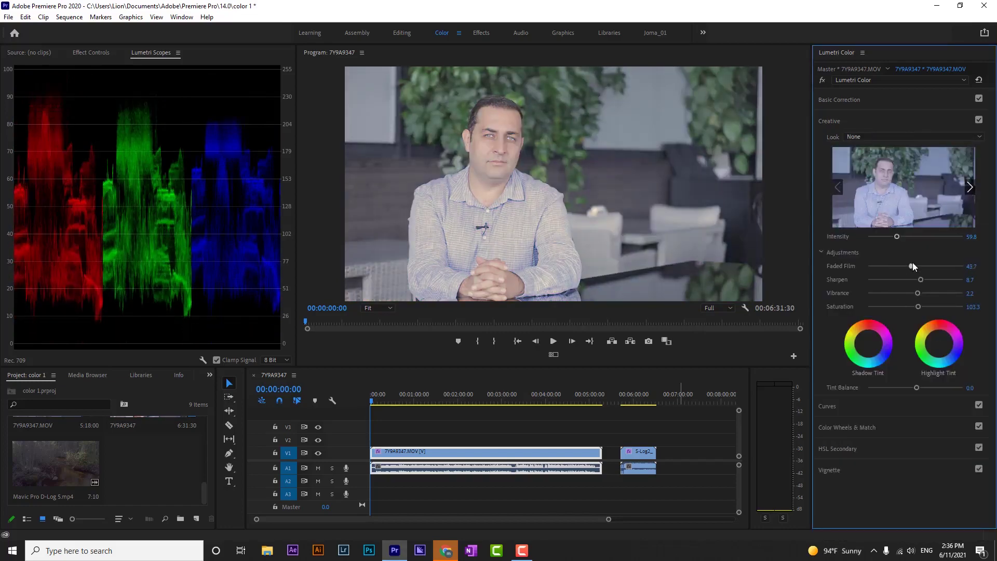
- Try brightening and darkening the image from the highlights end of the master RGB curve, and reset the curve
{"action": "left_click", "coordinate": [829, 407]}
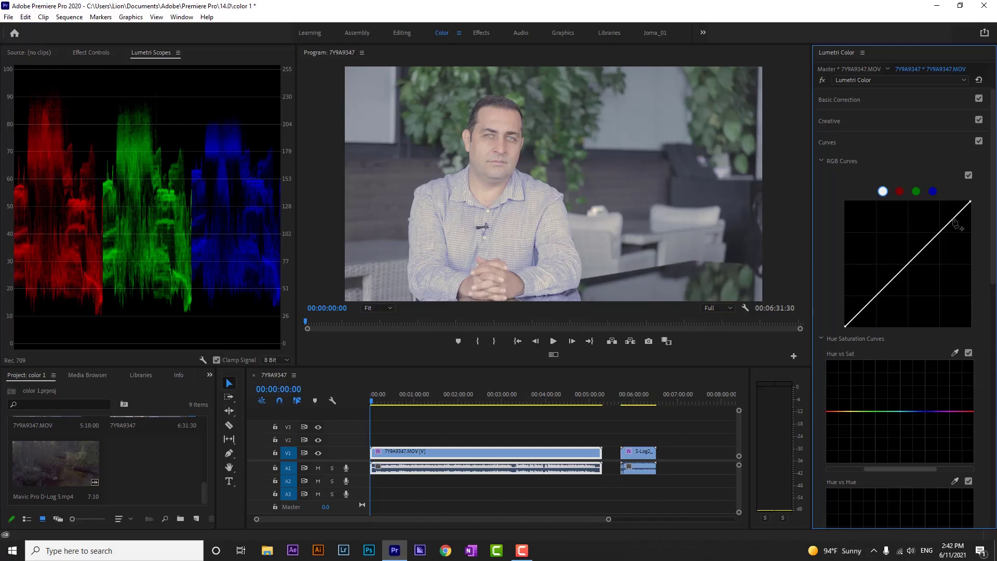
{"action": "left_click_drag", "start_coordinate": [954, 223], "coordinate": [948, 205]}
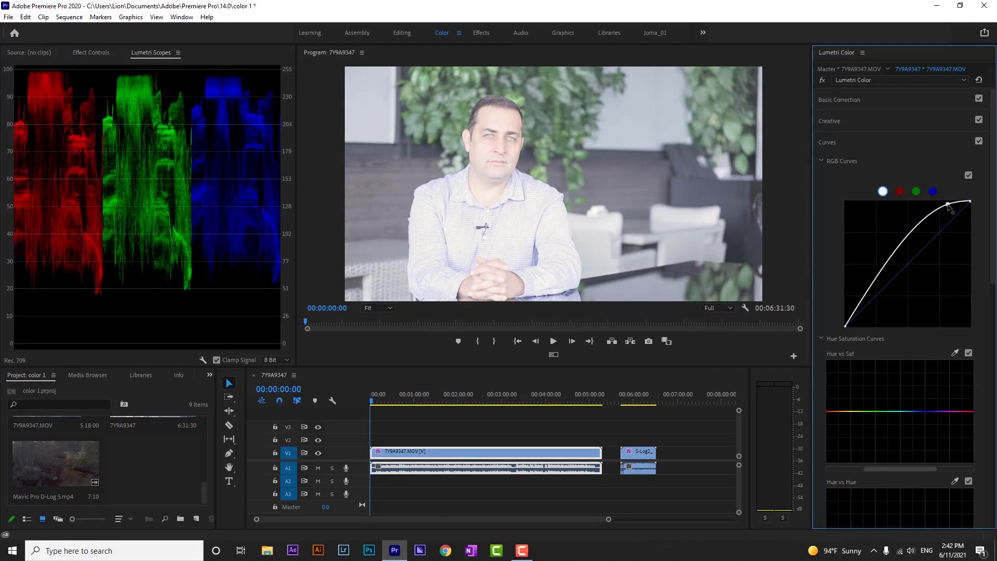
{"action": "left_click_drag", "start_coordinate": [948, 207], "coordinate": [964, 220]}
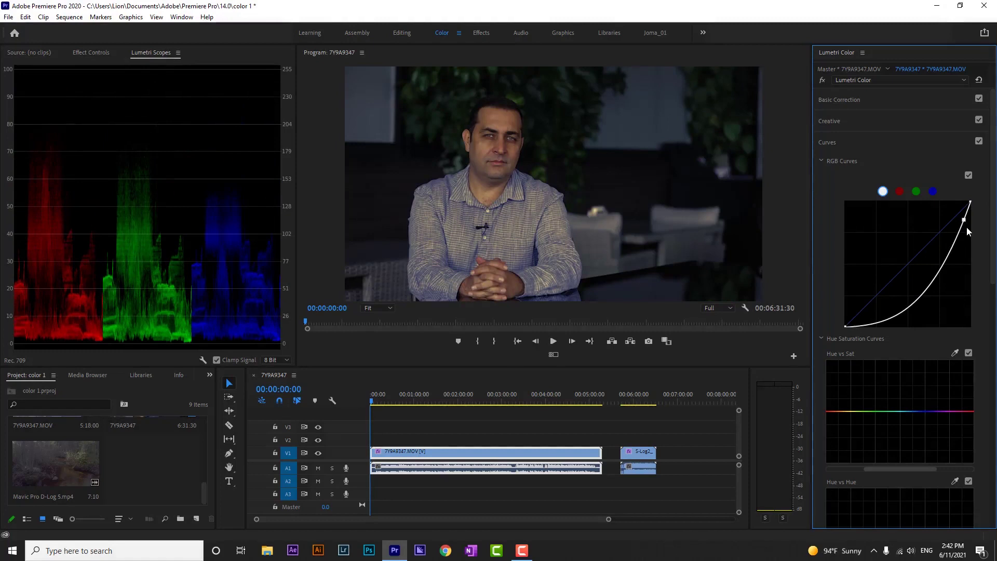
{"action": "double_click", "coordinate": [951, 254]}
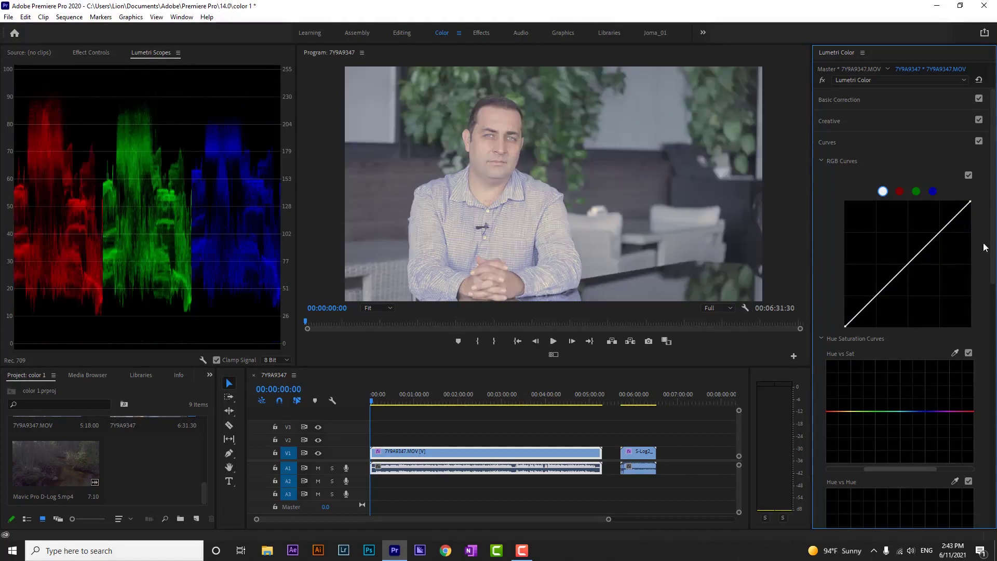
- Try raising and lowering the shadows and lowering the midtones on the master RGB curve, resetting it after each trial
{"action": "left_click", "coordinate": [861, 312]}
{"action": "left_click_drag", "start_coordinate": [861, 312], "coordinate": [856, 299]}
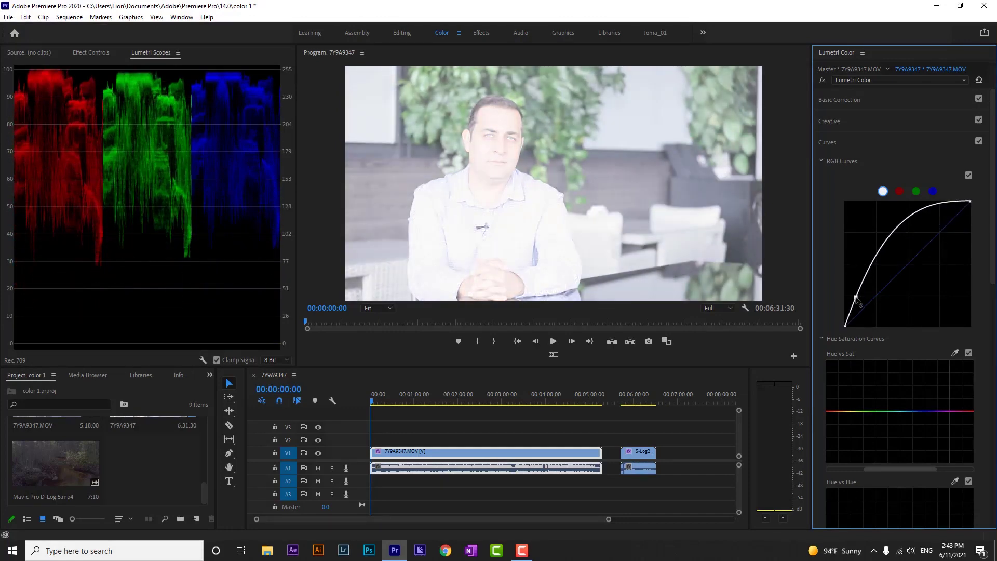
{"action": "left_click_drag", "start_coordinate": [856, 298], "coordinate": [867, 328]}
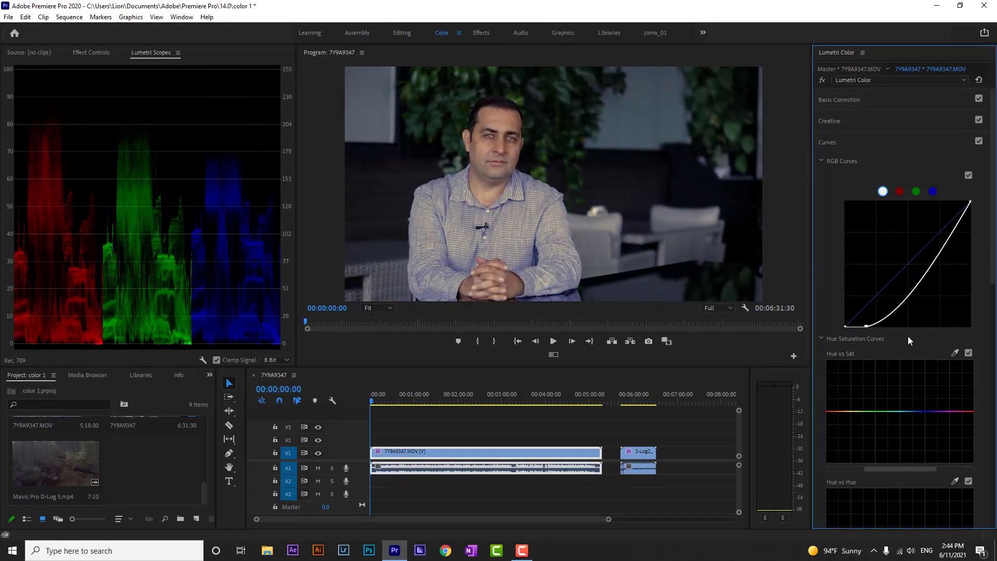
{"action": "double_click", "coordinate": [905, 277]}
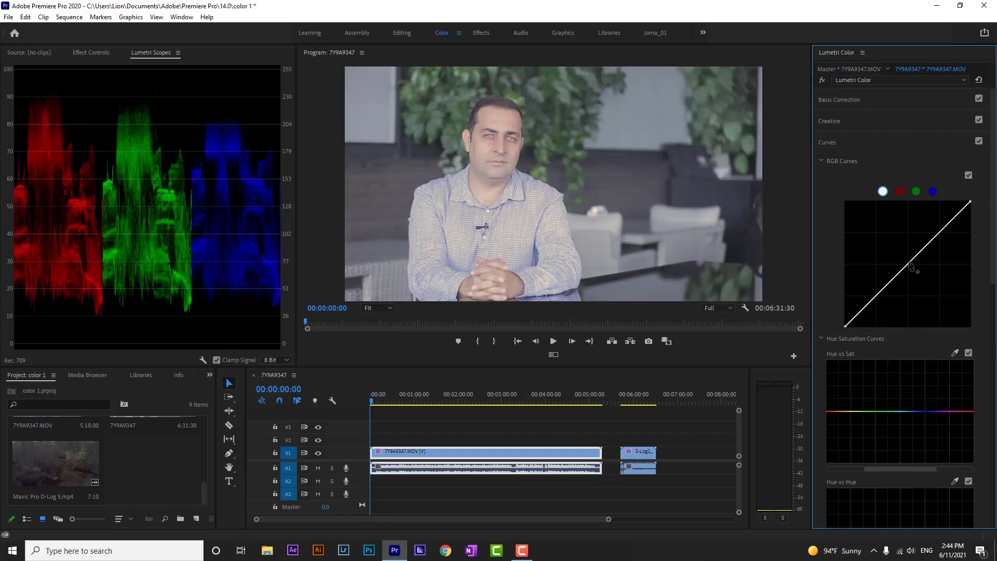
{"action": "mouse_move", "coordinate": [909, 265]}
{"action": "left_mouse_down"}
{"action": "mouse_move", "coordinate": [901, 238]}
{"action": "mouse_move", "coordinate": [909, 277]}
{"action": "left_mouse_up"}
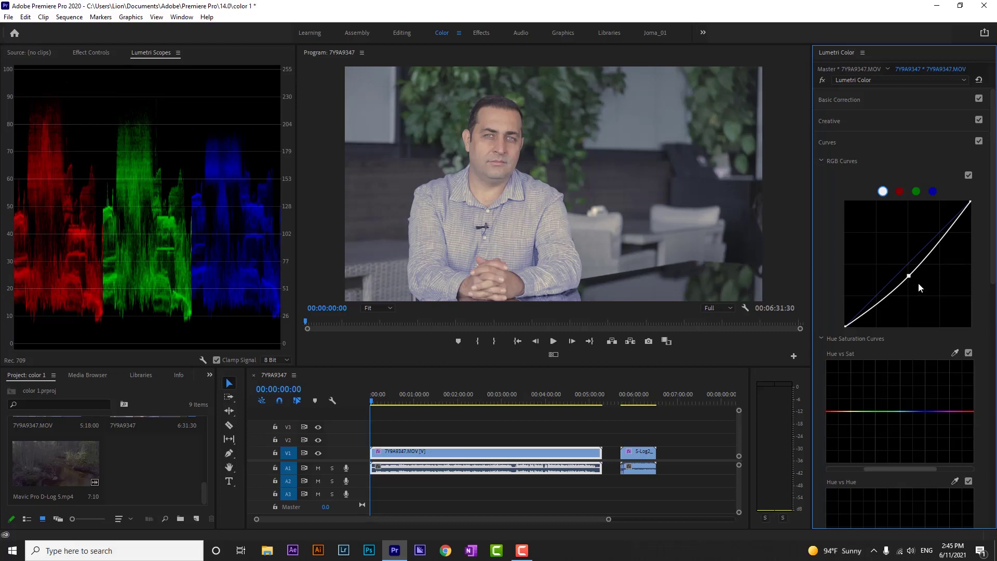
{"action": "double_click", "coordinate": [919, 281]}
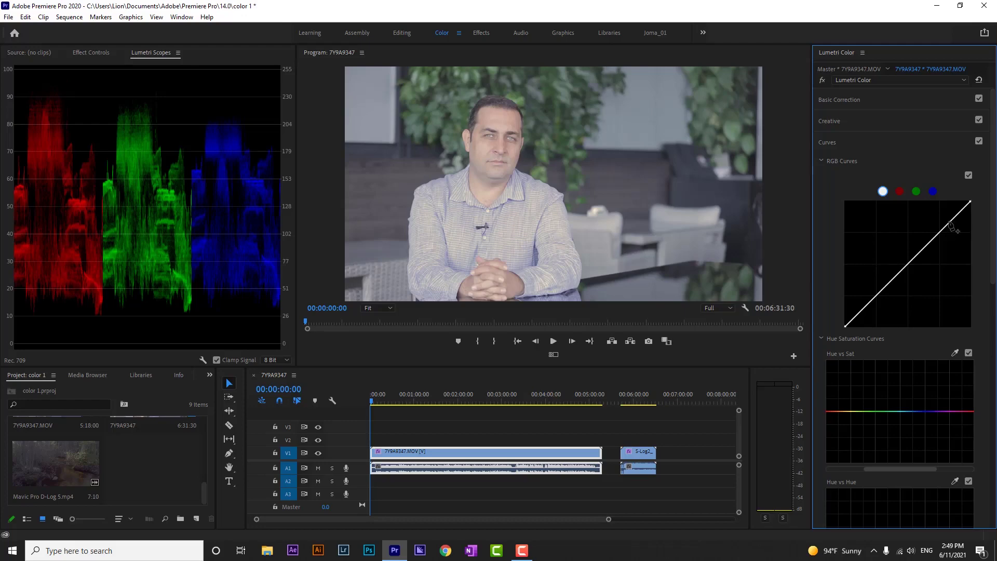
- Shape the master RGB curve with highlight, midtone and lowered shadow points, and compare the image with Curves off and on
{"action": "mouse_move", "coordinate": [953, 225]}
{"action": "left_mouse_down"}
{"action": "mouse_move", "coordinate": [948, 214]}
{"action": "mouse_move", "coordinate": [952, 221]}
{"action": "left_mouse_up"}
{"action": "left_click_drag", "start_coordinate": [915, 264], "coordinate": [915, 261]}
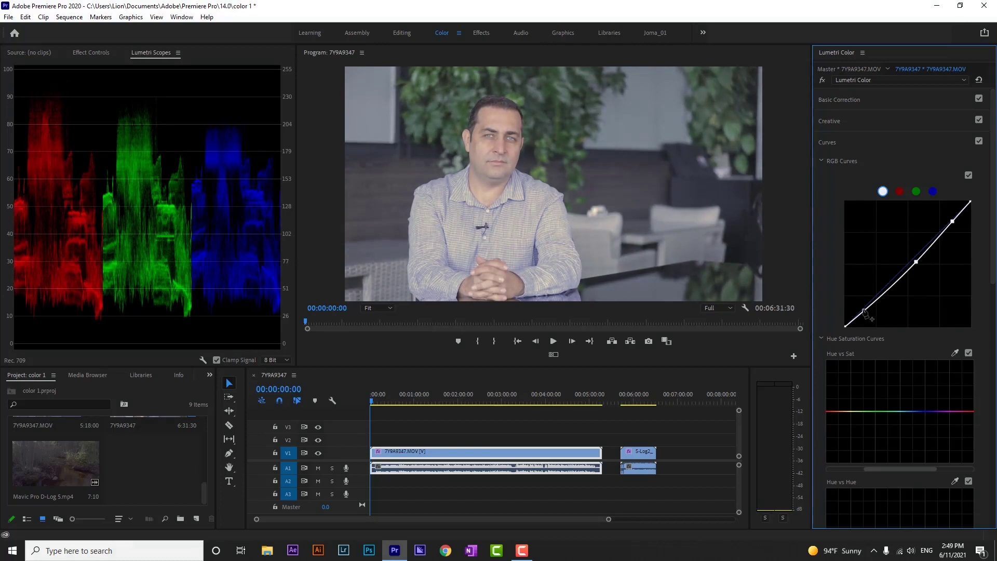
{"action": "left_click_drag", "start_coordinate": [864, 312], "coordinate": [867, 316]}
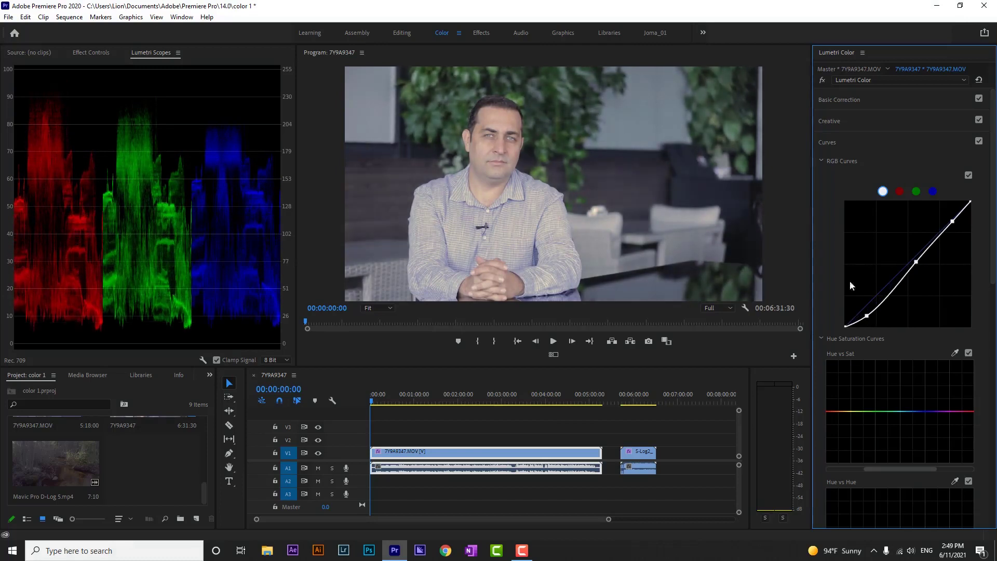
{"action": "left_click", "coordinate": [979, 141]}
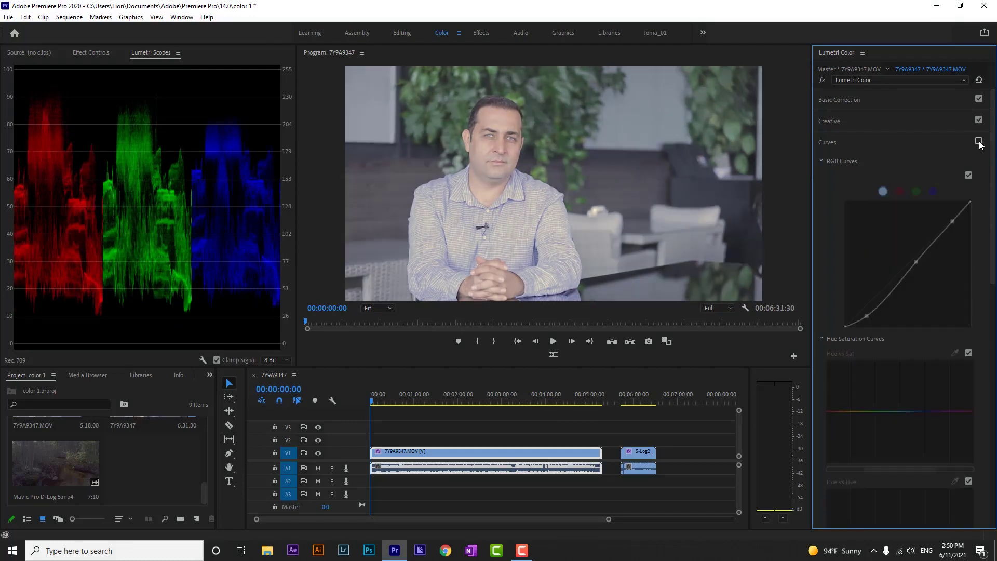
{"action": "left_click", "coordinate": [979, 141]}
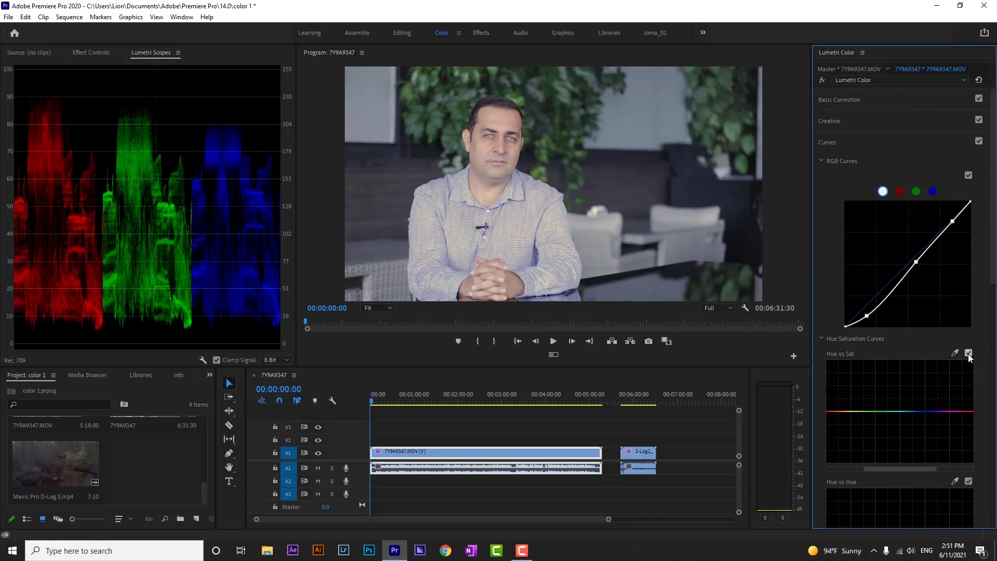
- Shape the red RGB curve into an S by raising its highlights and lowering its shadows
{"action": "left_click", "coordinate": [899, 192]}
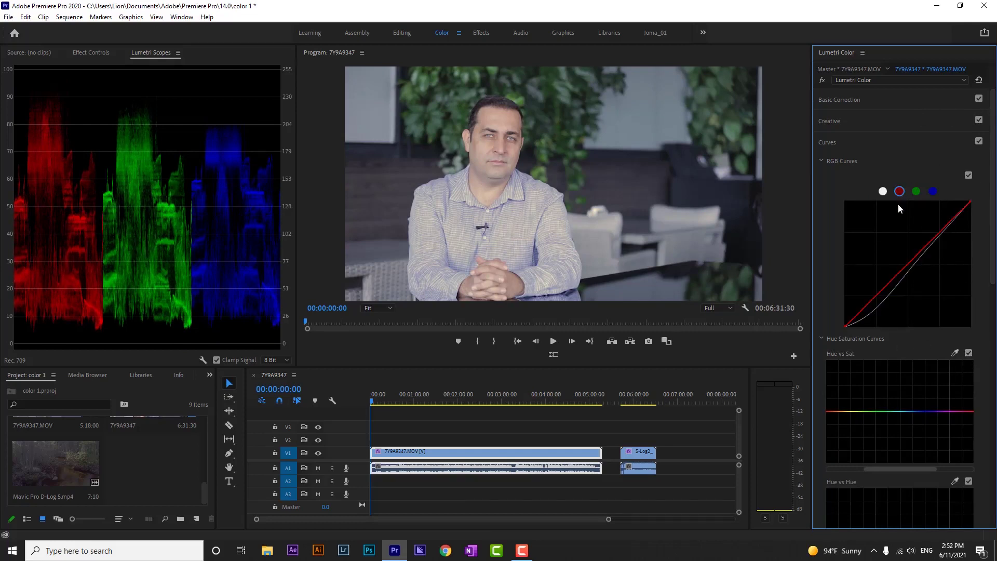
{"action": "left_click", "coordinate": [883, 191]}
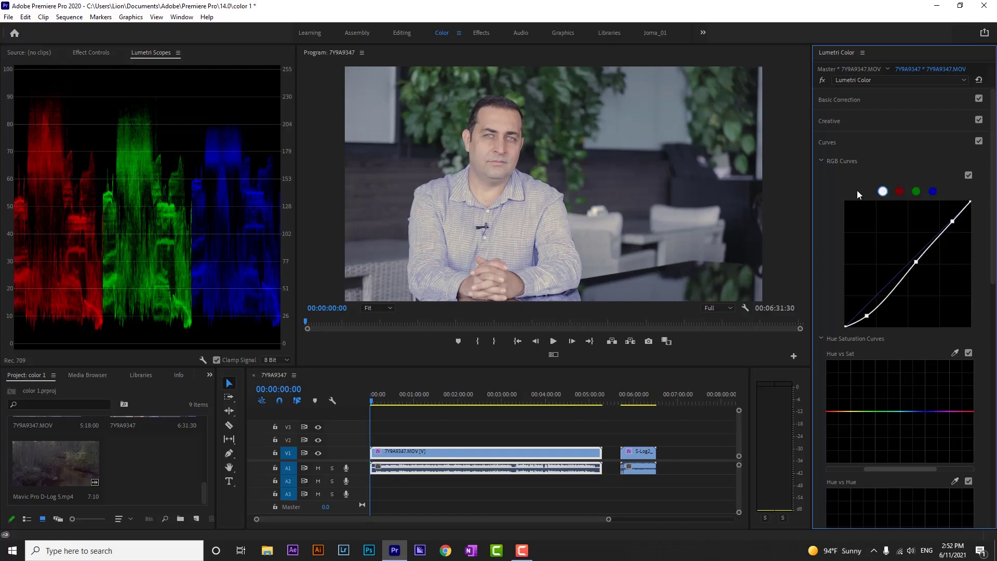
{"action": "left_click", "coordinate": [899, 192]}
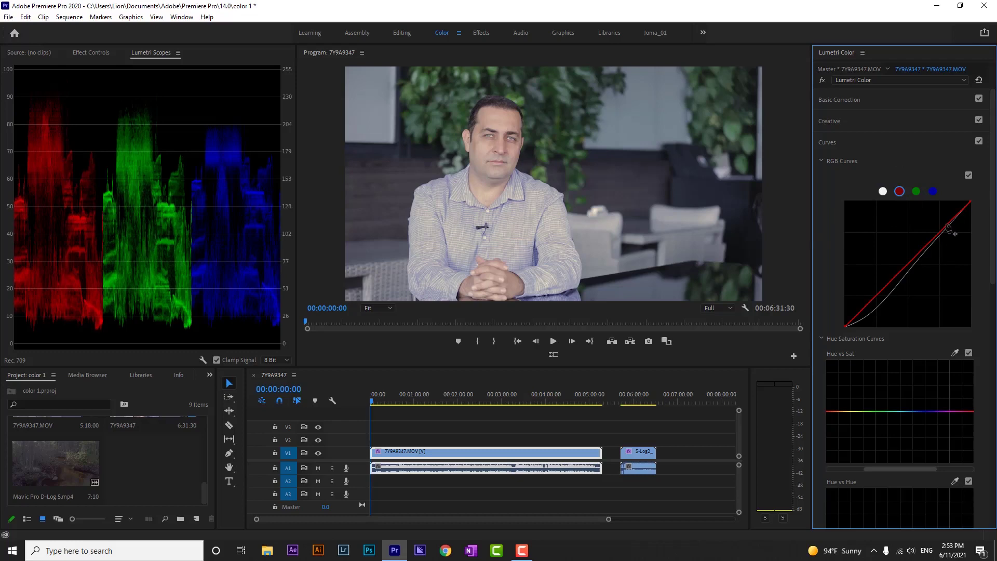
{"action": "left_click_drag", "start_coordinate": [946, 225], "coordinate": [946, 209]}
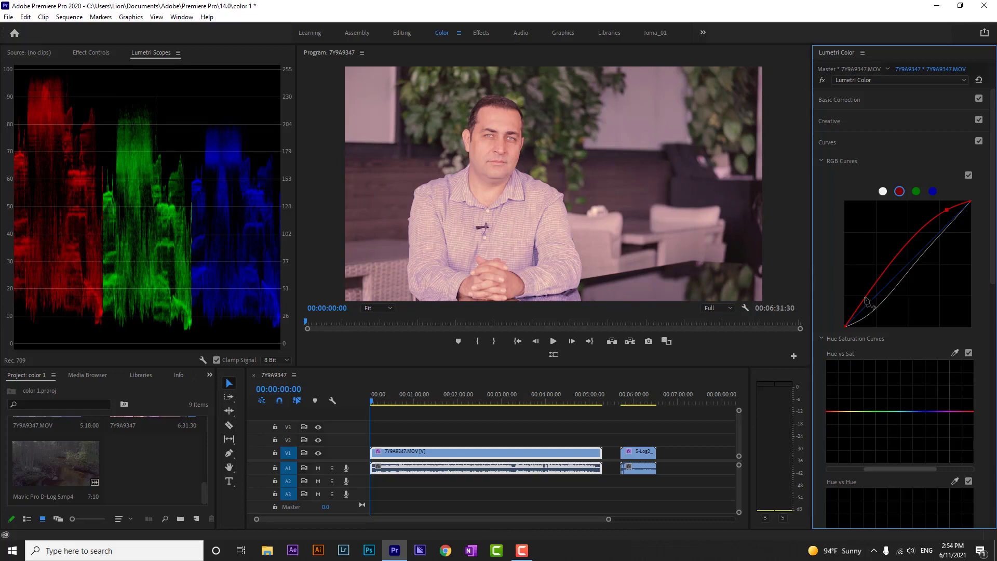
{"action": "left_click_drag", "start_coordinate": [865, 300], "coordinate": [878, 323]}
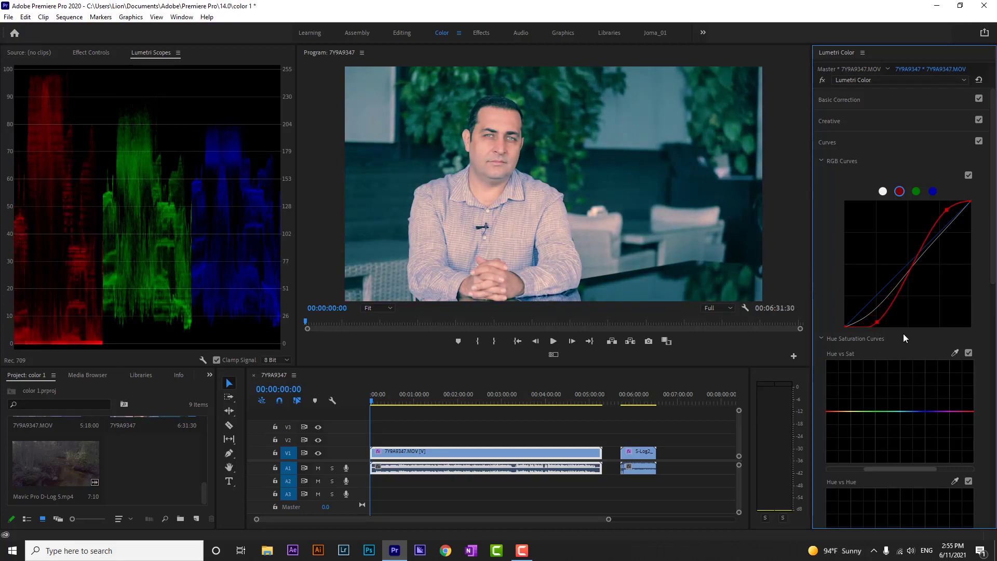
- Pull down the midtones of the green curve and the lower midtones of the blue curve
{"action": "left_click", "coordinate": [916, 192]}
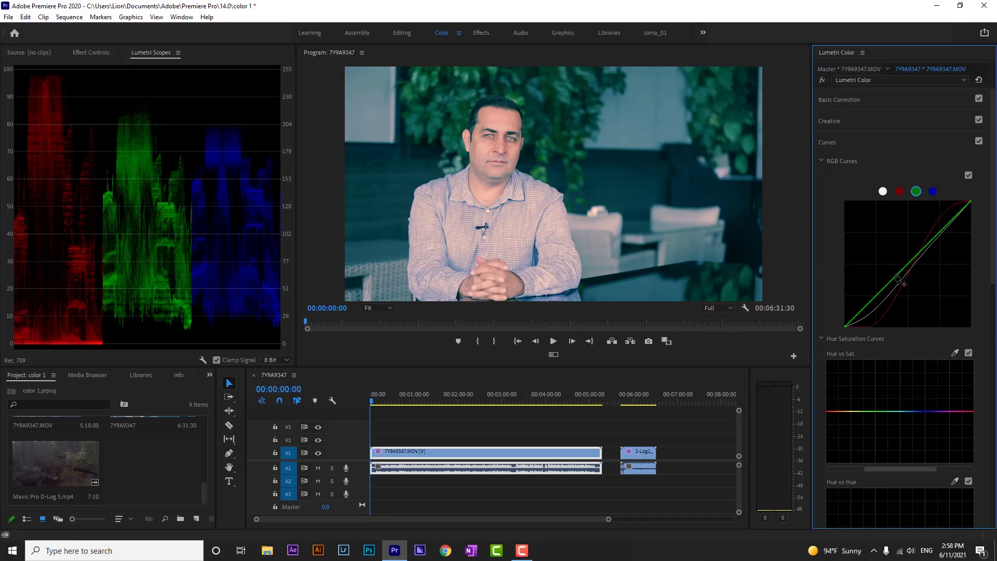
{"action": "left_click_drag", "start_coordinate": [900, 271], "coordinate": [913, 294]}
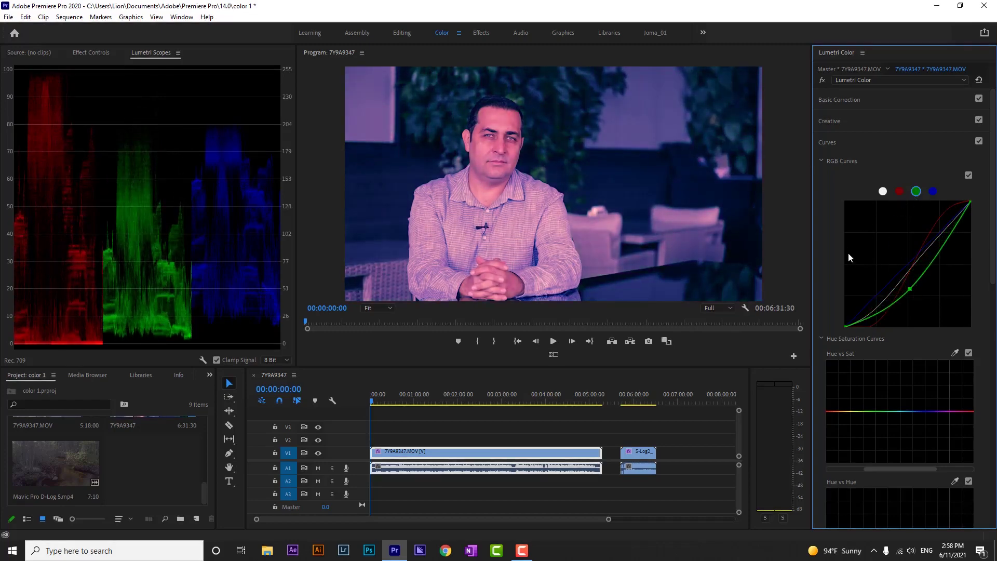
{"action": "left_click", "coordinate": [933, 192]}
{"action": "left_click_drag", "start_coordinate": [887, 284], "coordinate": [900, 298]}
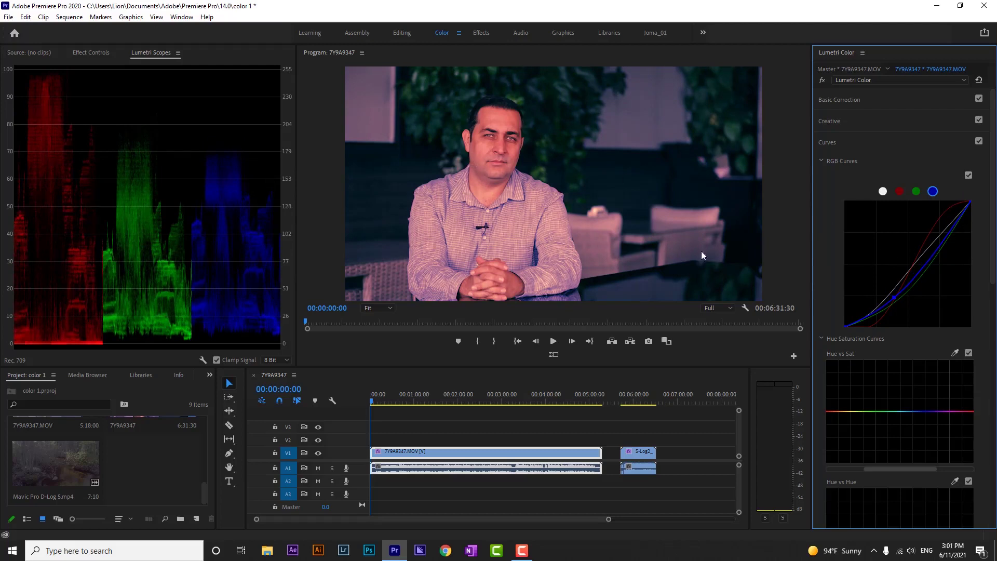
- Compare the image with RGB Curves off and on, and leave RGB Curves turned off
{"action": "left_click", "coordinate": [968, 176]}
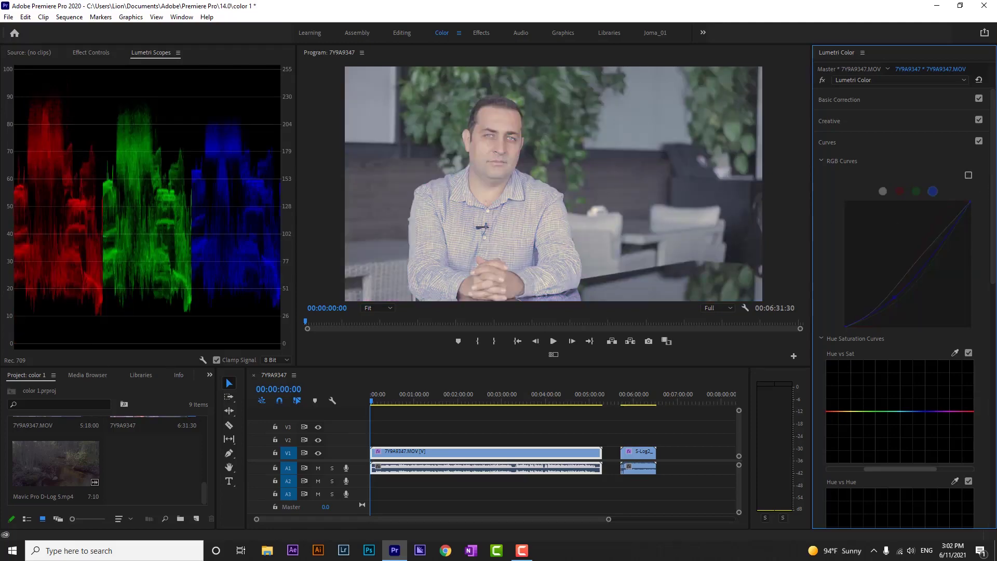
{"action": "left_click", "coordinate": [969, 176]}
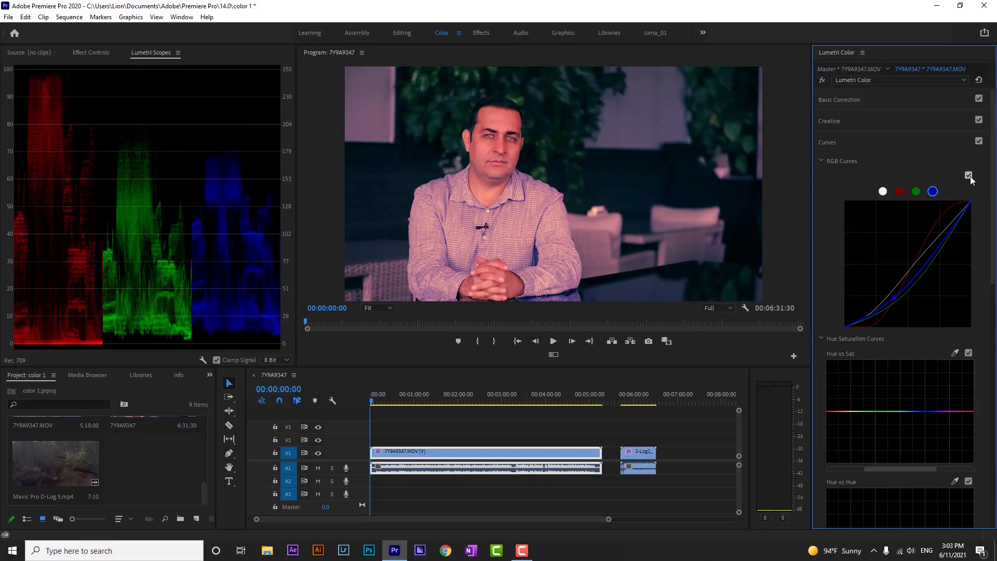
{"action": "left_click", "coordinate": [968, 175]}
- Sample the green leaves behind the man for the Hue vs Sat curve and raise the green point to the maximum
{"action": "scroll", "coordinate": [862, 306], "scroll_direction": "down", "scroll_amount": 3}
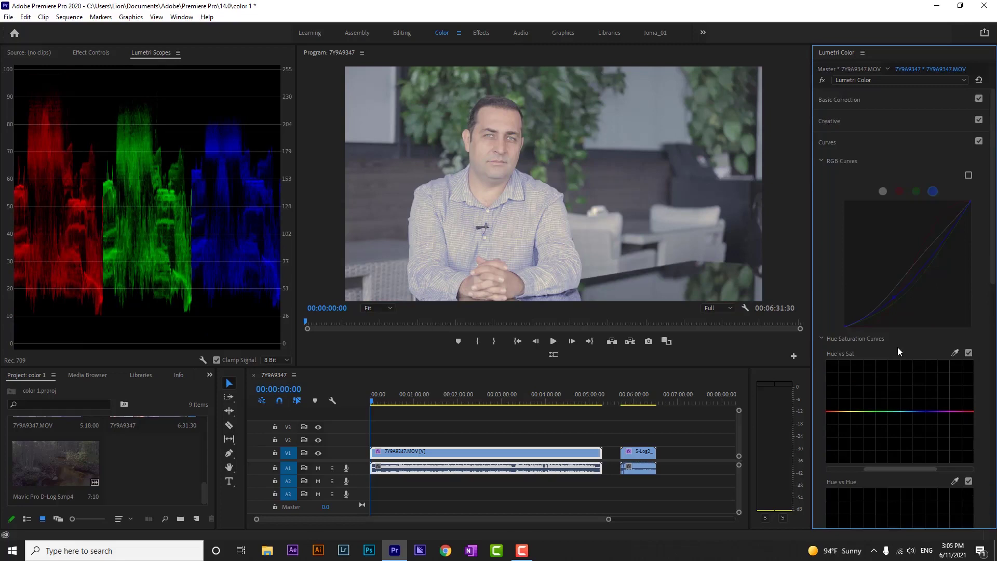
{"action": "scroll", "coordinate": [903, 344], "scroll_direction": "down", "scroll_amount": 3}
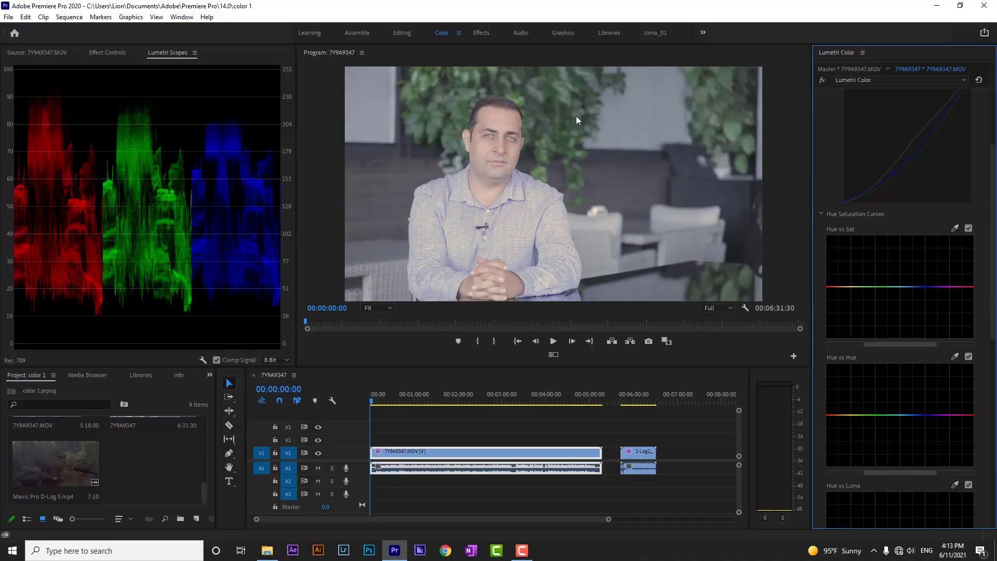
{"action": "left_click", "coordinate": [954, 228]}
{"action": "left_click", "coordinate": [553, 88]}
{"action": "left_click", "coordinate": [875, 289]}
{"action": "left_click_drag", "start_coordinate": [876, 291], "coordinate": [876, 240]}
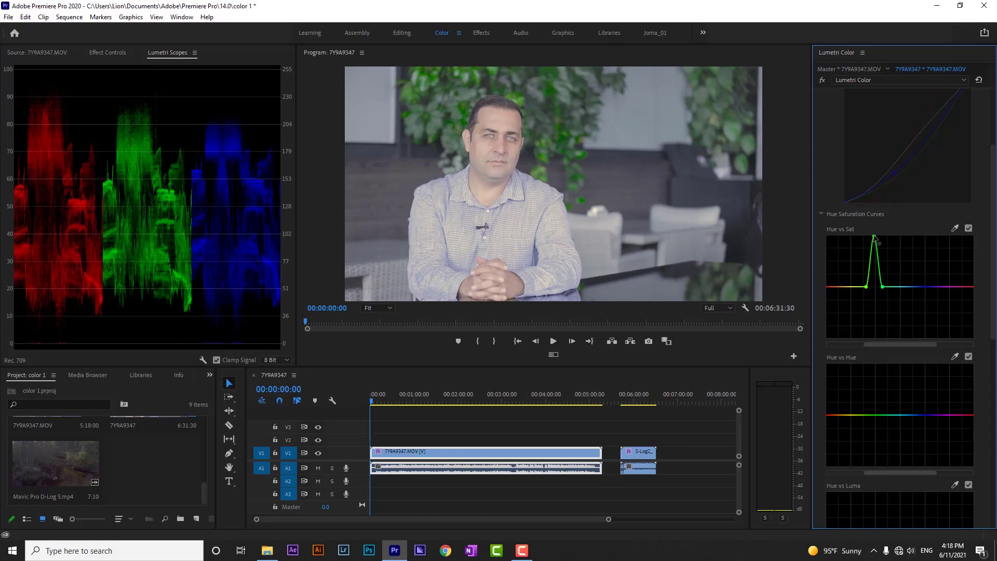
- Try desaturating and resaturating the greens on Hue vs Sat, widen the affected hue range, and reset the curve
{"action": "left_click_drag", "start_coordinate": [874, 237], "coordinate": [874, 341]}
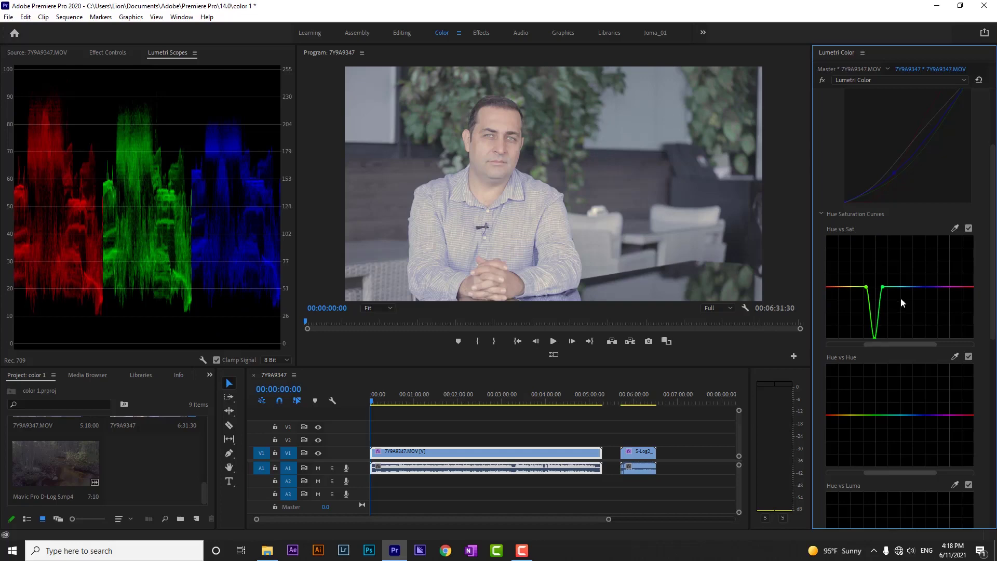
{"action": "left_click_drag", "start_coordinate": [875, 340], "coordinate": [874, 218]}
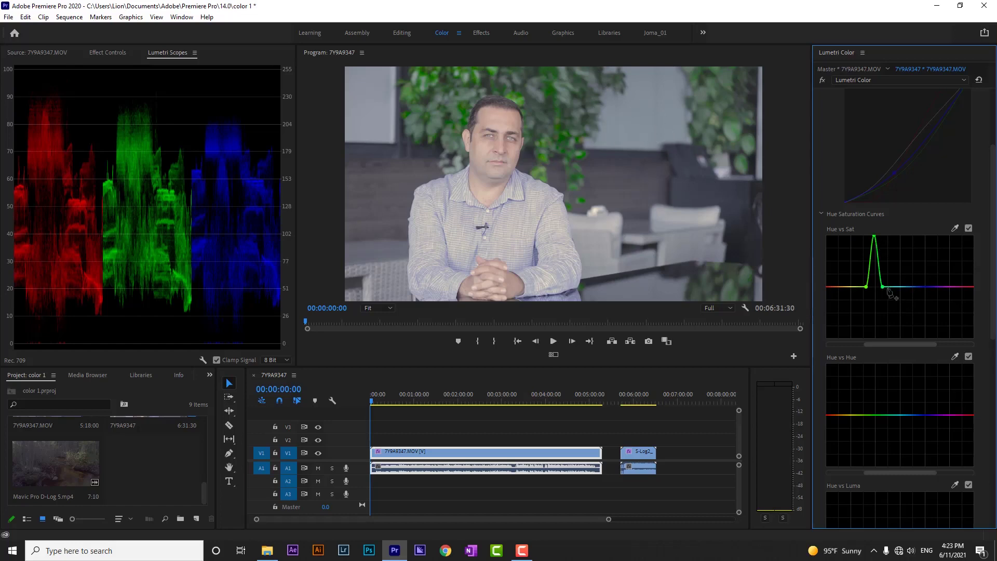
{"action": "left_click_drag", "start_coordinate": [882, 287], "coordinate": [862, 287]}
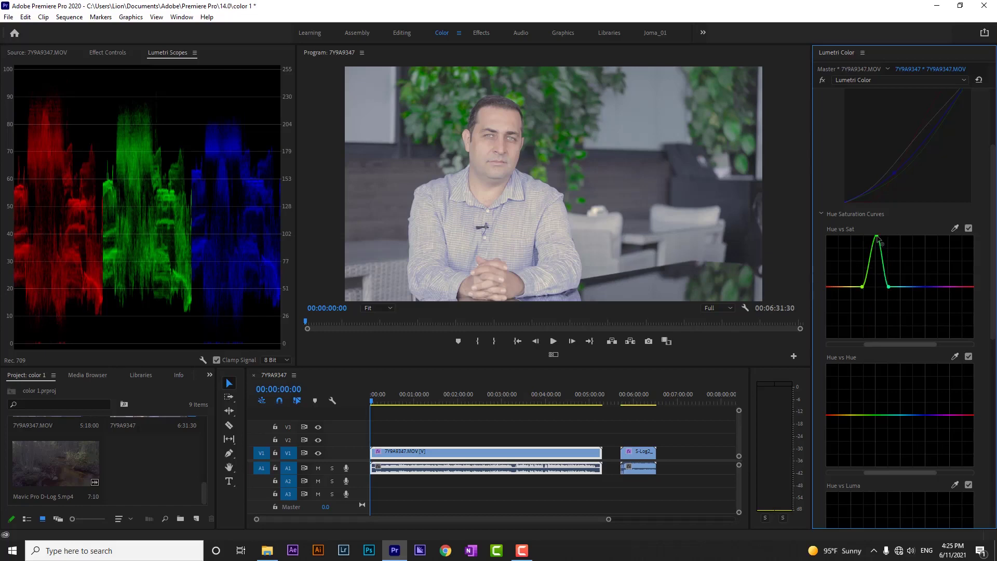
{"action": "mouse_move", "coordinate": [876, 238]}
{"action": "left_mouse_down"}
{"action": "mouse_move", "coordinate": [876, 255]}
{"action": "mouse_move", "coordinate": [876, 228]}
{"action": "left_mouse_up"}
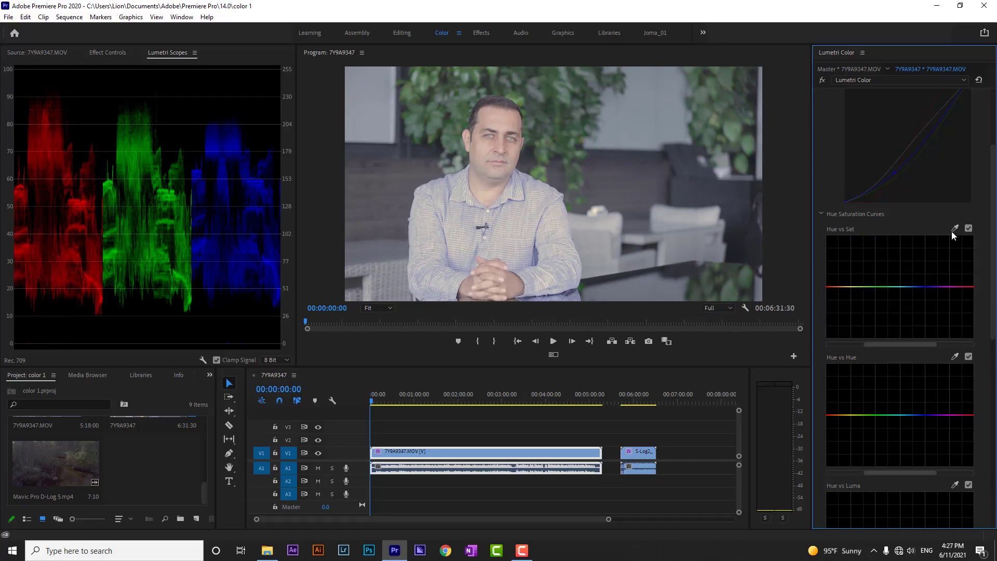
- Add points to the Hue vs Sat curve, raise the red, yellow and green saturation, and turn Hue vs Sat off
{"action": "left_click", "coordinate": [836, 287]}
{"action": "left_click", "coordinate": [845, 287]}
{"action": "left_click_drag", "start_coordinate": [844, 287], "coordinate": [868, 256]}
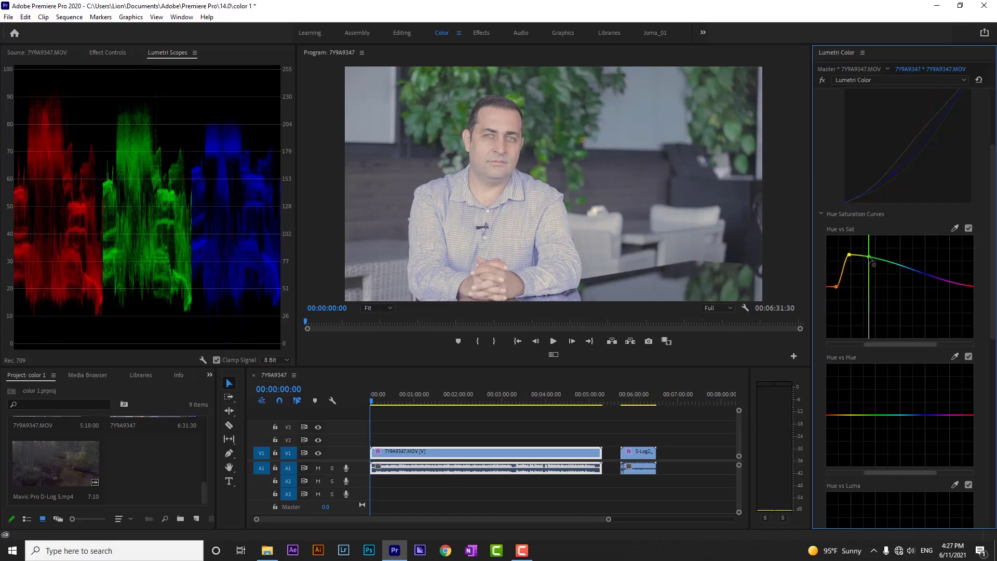
{"action": "left_click_drag", "start_coordinate": [836, 287], "coordinate": [829, 267]}
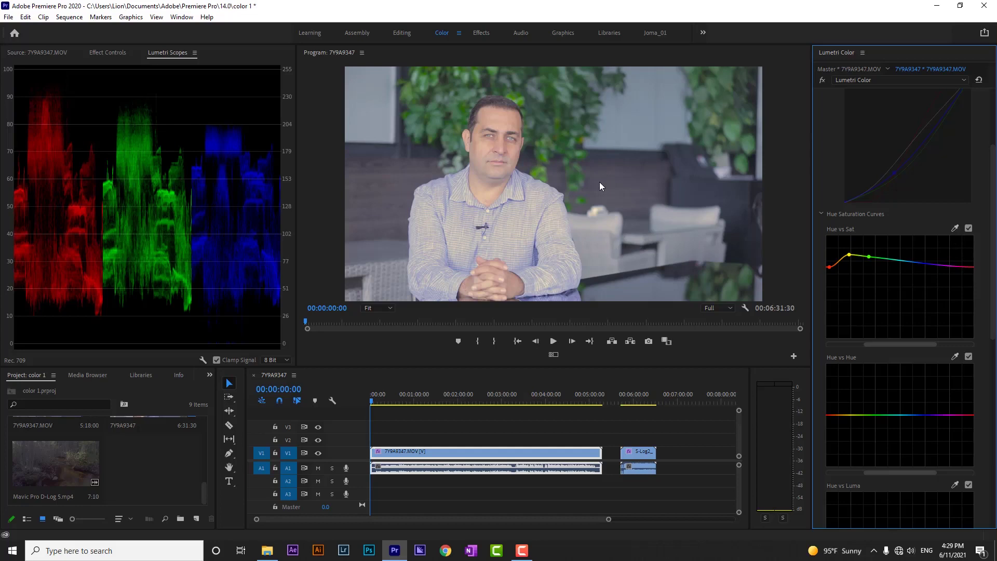
{"action": "left_click", "coordinate": [969, 220]}
- Add the mixkit-parked-red-sports-car-66 clip from the Footage folder to V1 after the last clip and show its frame
{"action": "scroll", "coordinate": [959, 285], "scroll_direction": "down", "scroll_amount": 4}
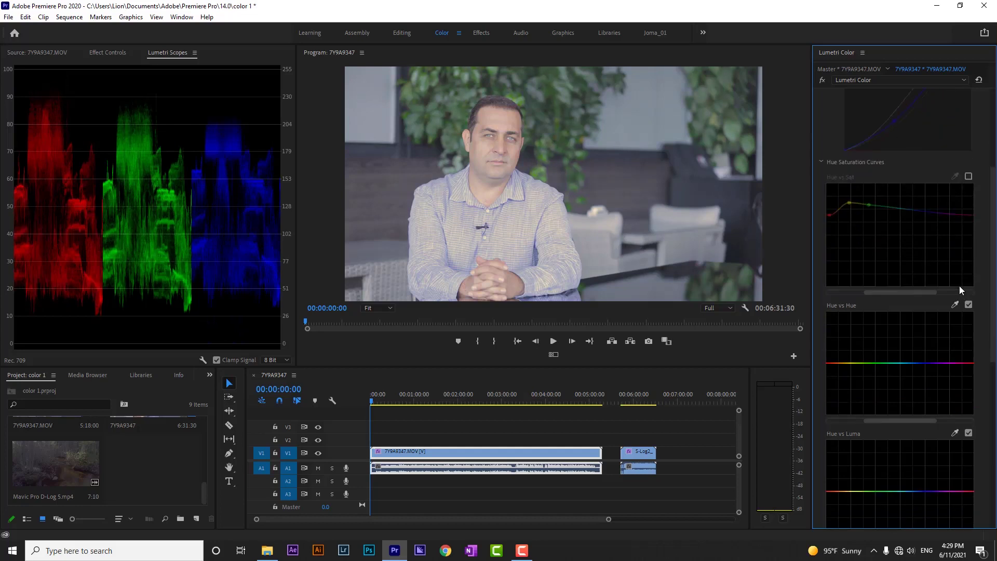
{"action": "scroll", "coordinate": [959, 281], "scroll_direction": "down", "scroll_amount": 2}
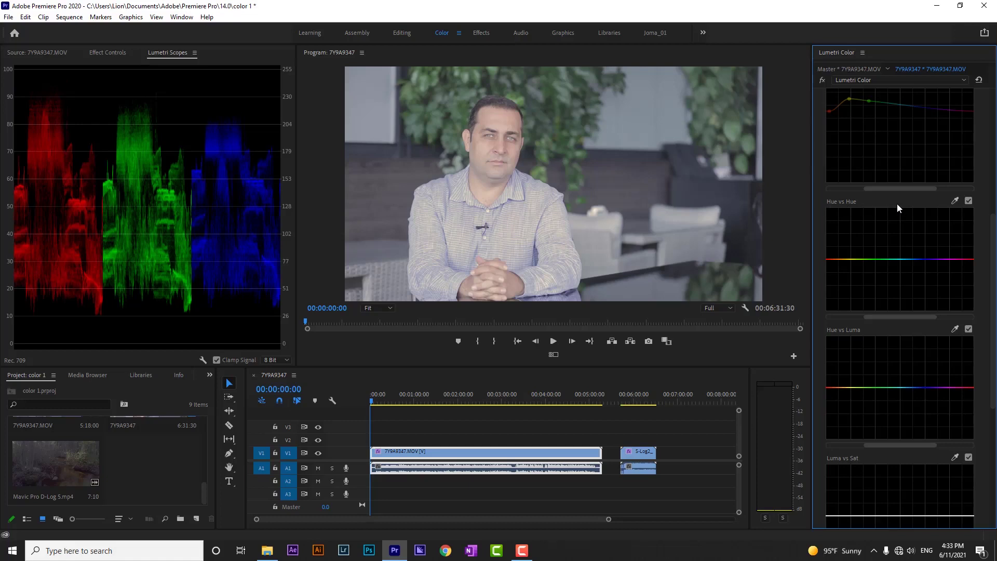
{"action": "left_click", "coordinate": [267, 550]}
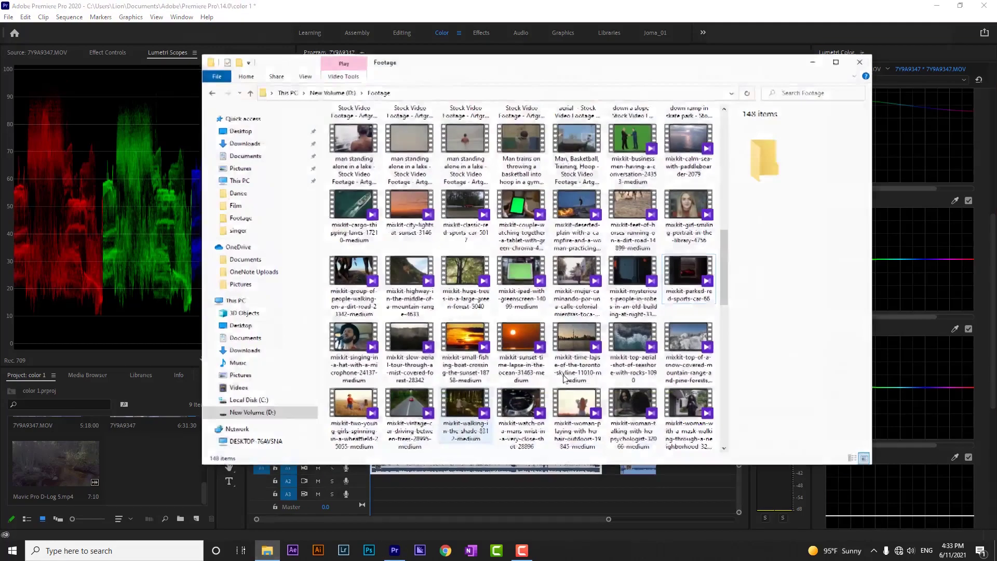
{"action": "left_click", "coordinate": [676, 284]}
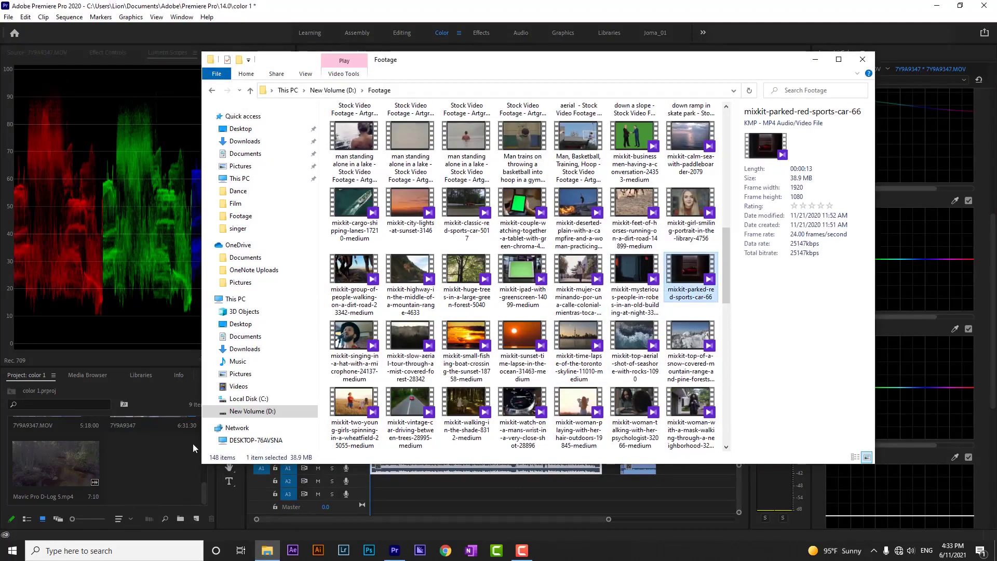
{"action": "left_click_drag", "start_coordinate": [691, 270], "coordinate": [690, 456]}
{"action": "left_click", "coordinate": [689, 403]}
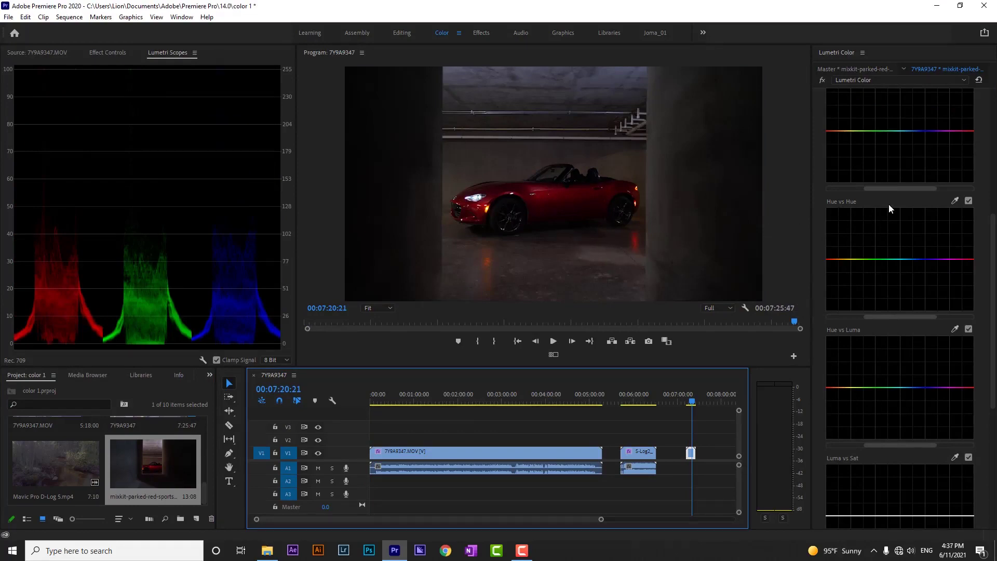
- Sample the red car body for Hue vs Hue, try shifting it to green, undo that, and raise the red point to turn it blue
{"action": "left_click", "coordinate": [953, 201]}
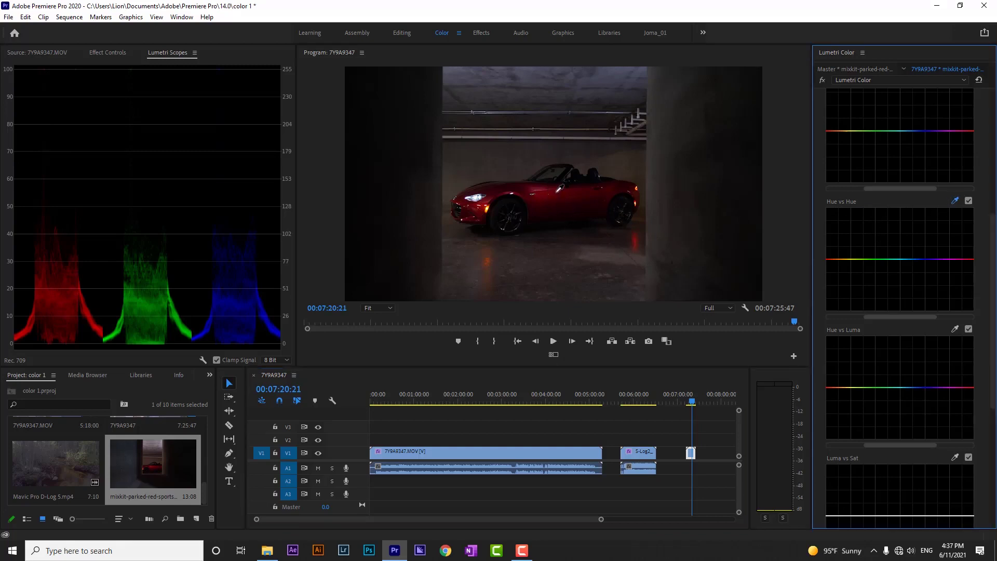
{"action": "left_click", "coordinate": [561, 190]}
{"action": "left_click_drag", "start_coordinate": [972, 259], "coordinate": [978, 293]}
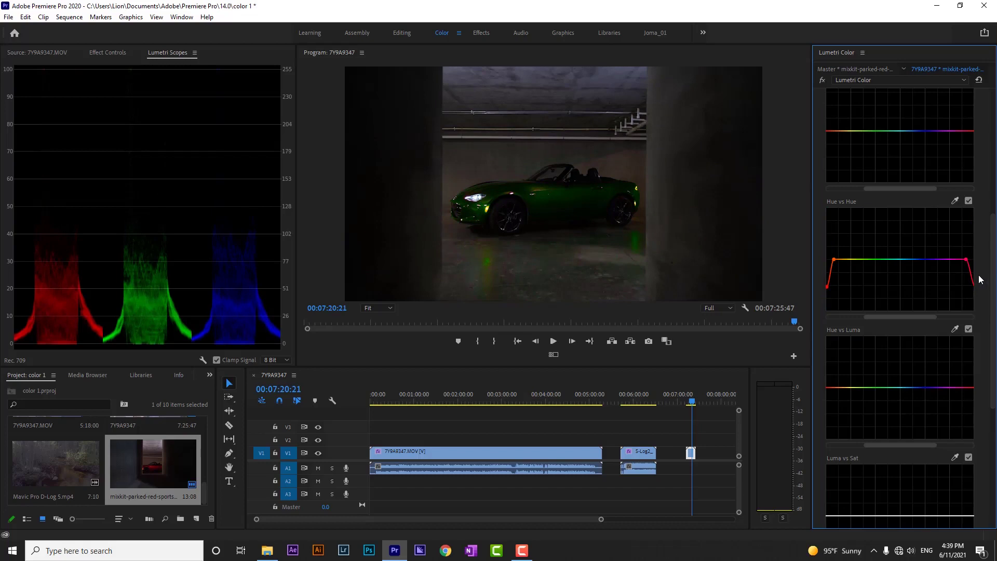
{"action": "key", "text": "ctrl+z"}
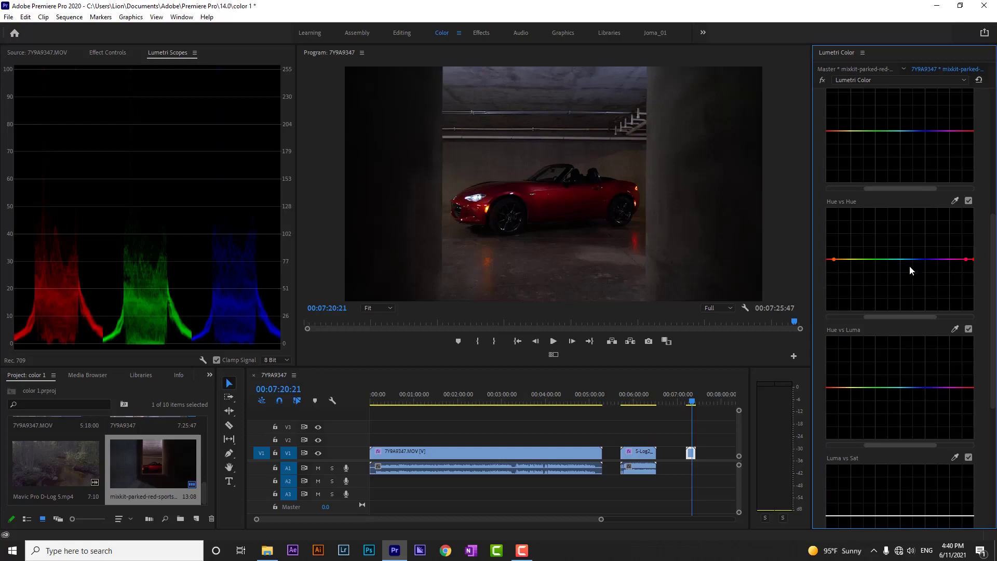
{"action": "left_click_drag", "start_coordinate": [973, 262], "coordinate": [973, 218]}
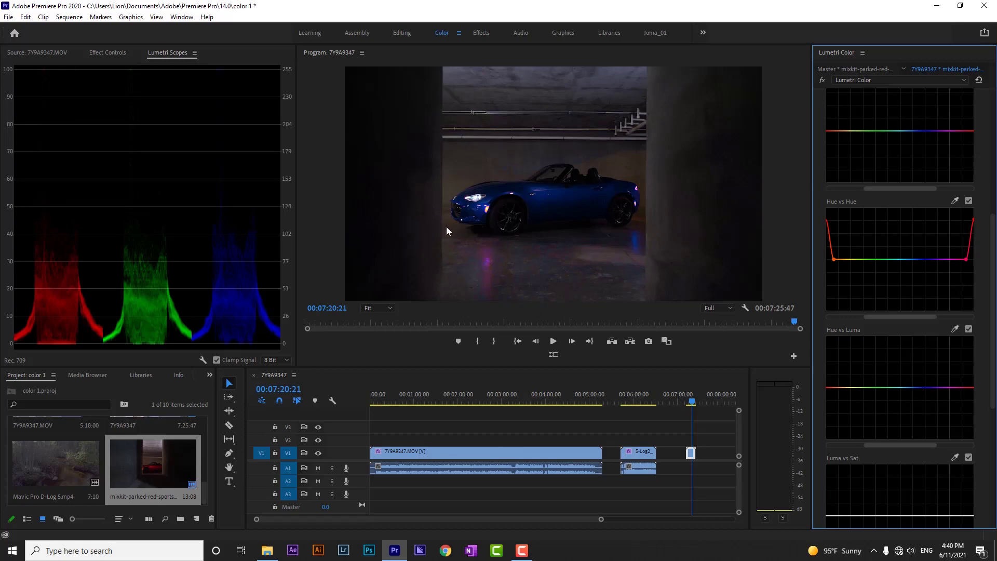
- Try limiting the Lumetri Color effect with a free-drawn polygon mask around the car, and delete the mask
{"action": "left_click", "coordinate": [112, 53]}
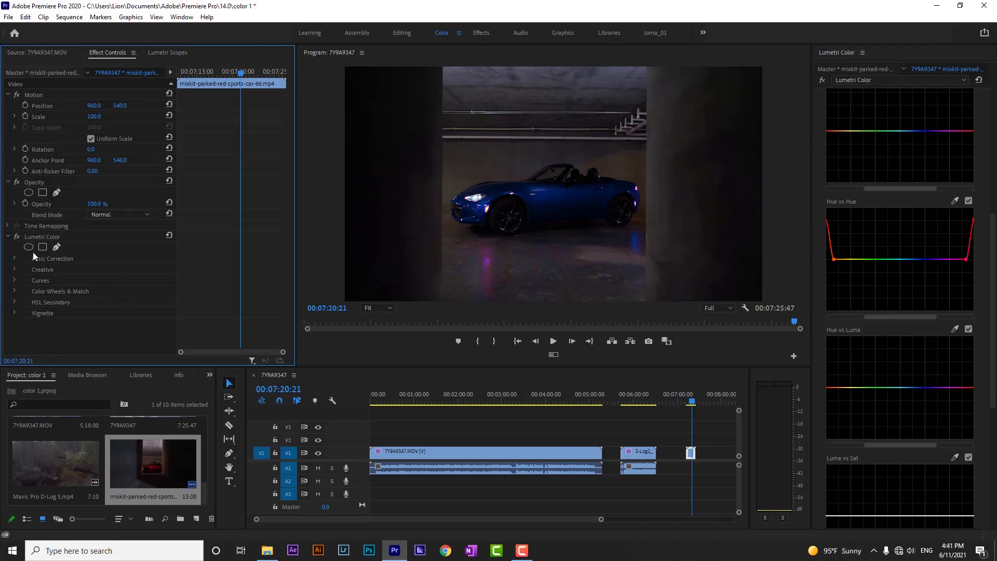
{"action": "left_click", "coordinate": [56, 247]}
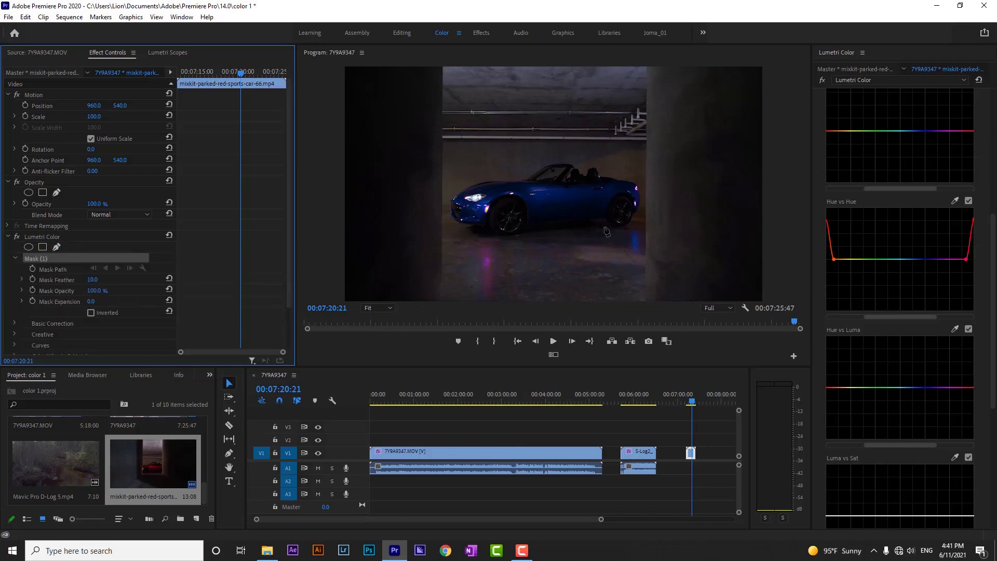
{"action": "left_click", "coordinate": [653, 208]}
{"action": "left_click", "coordinate": [627, 230]}
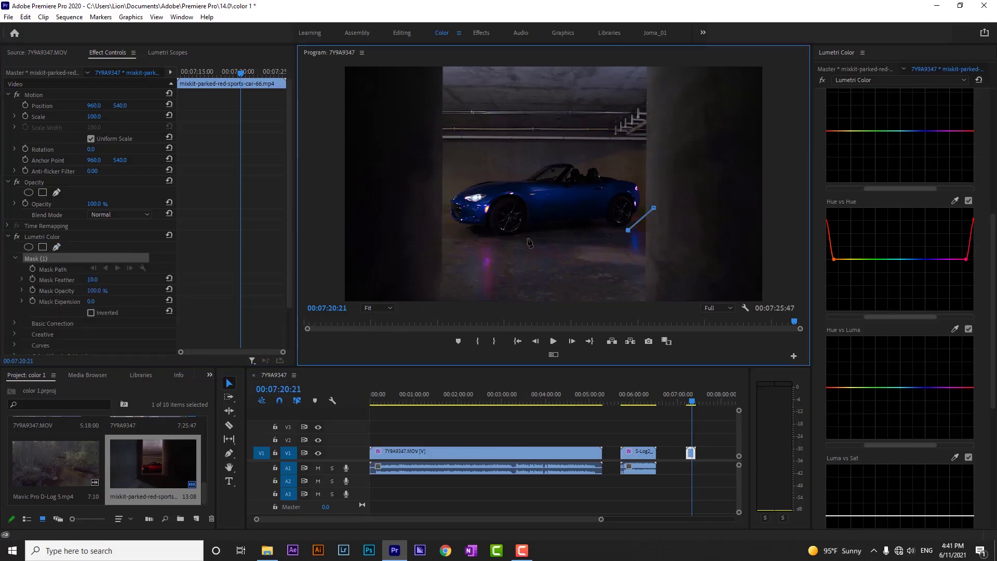
{"action": "left_click", "coordinate": [528, 237]}
{"action": "left_click", "coordinate": [475, 236]}
{"action": "left_click", "coordinate": [444, 228]}
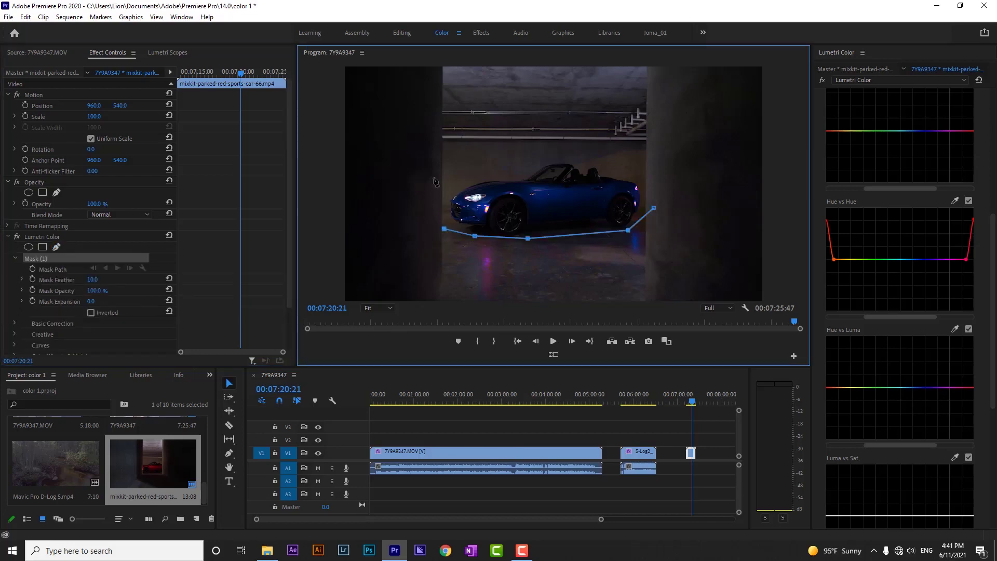
{"action": "left_click", "coordinate": [441, 171]}
{"action": "left_click", "coordinate": [498, 150]}
{"action": "left_click", "coordinate": [604, 156]}
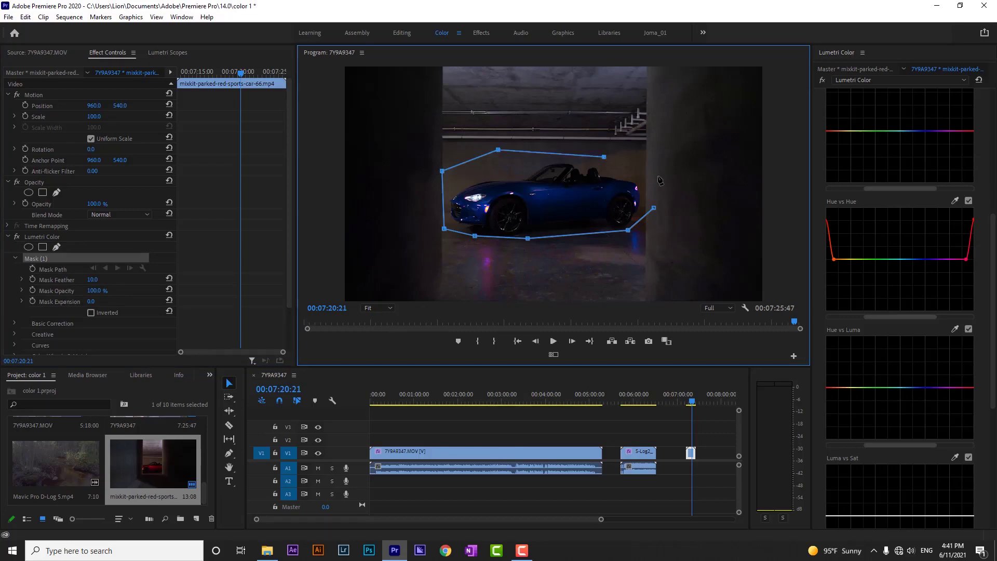
{"action": "left_click", "coordinate": [657, 176]}
{"action": "left_click", "coordinate": [653, 207]}
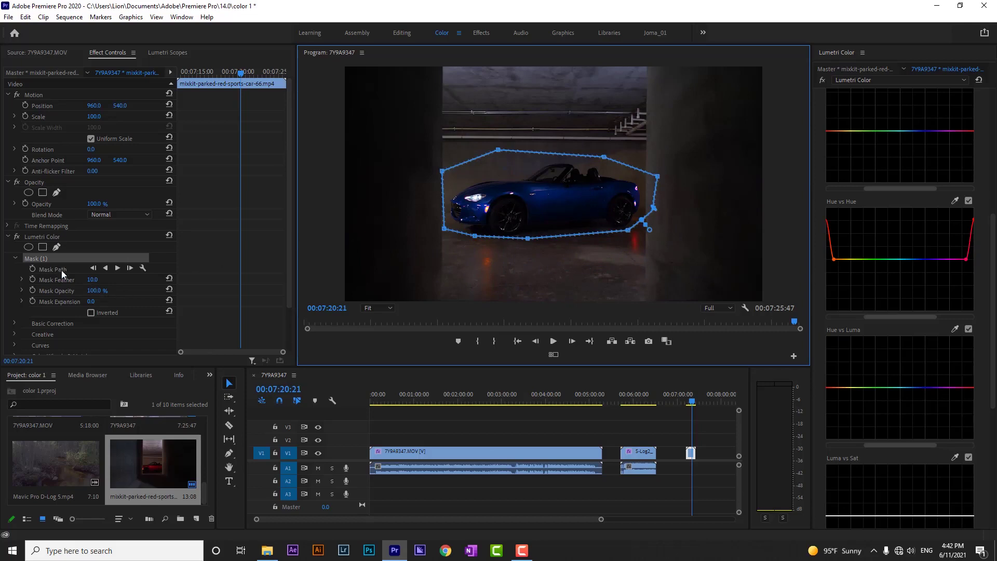
{"action": "left_click", "coordinate": [38, 258]}
{"action": "key", "text": "Delete"}
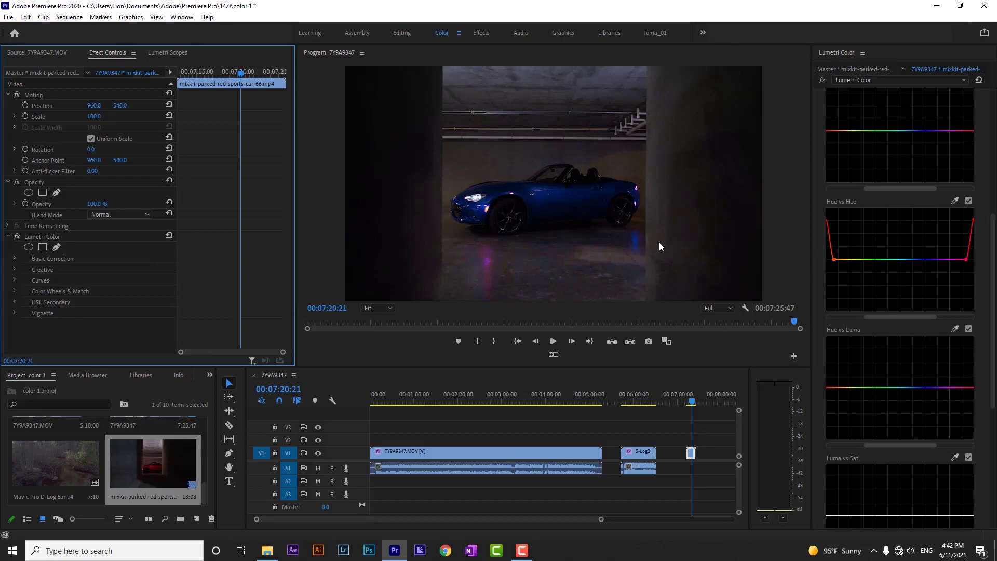
- Show the Lumetri Scopes for the parked car clip and turn its Hue vs Hue curve off
{"action": "left_click", "coordinate": [167, 52]}
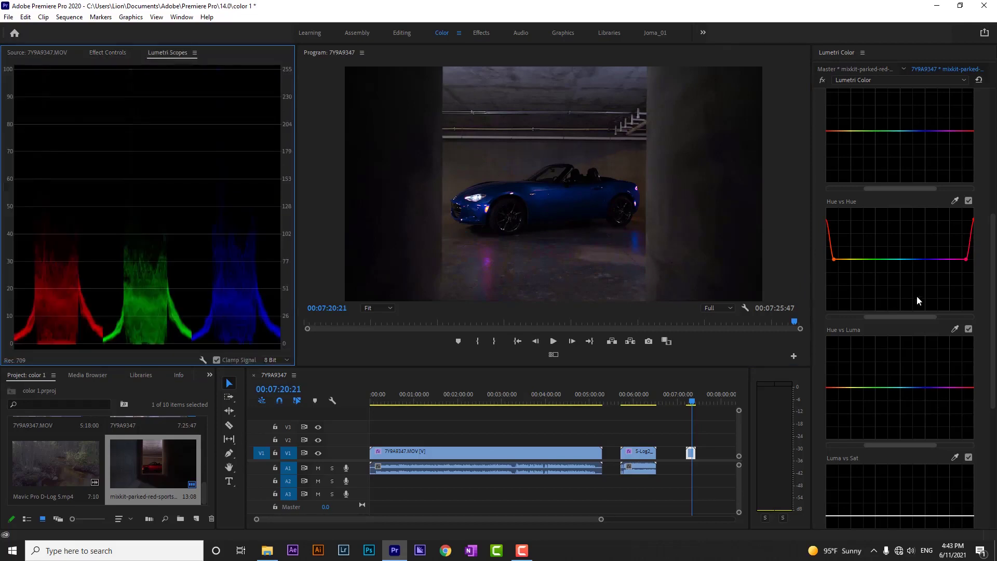
{"action": "left_click", "coordinate": [967, 201]}
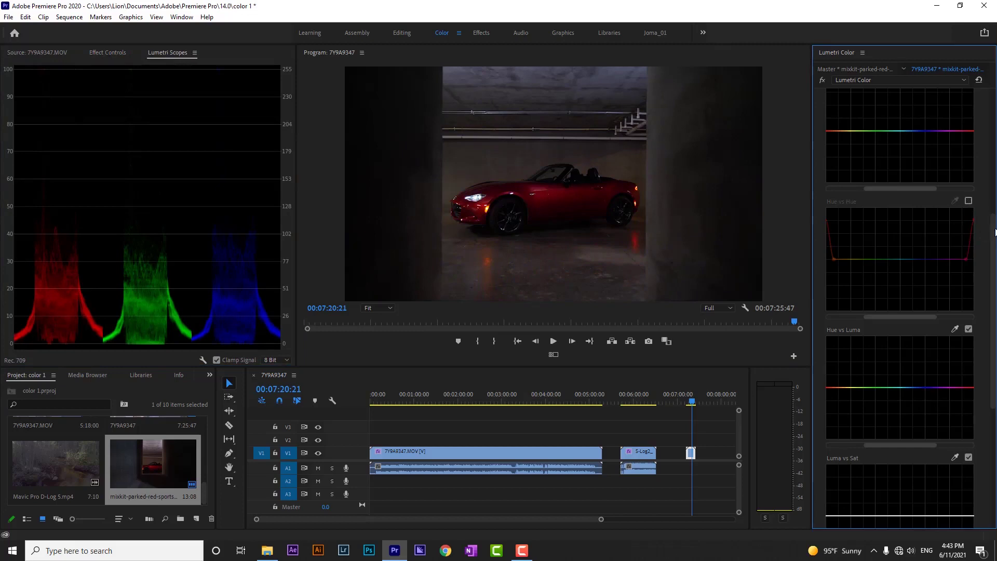
{"action": "scroll", "coordinate": [882, 234], "scroll_direction": "down", "scroll_amount": 3}
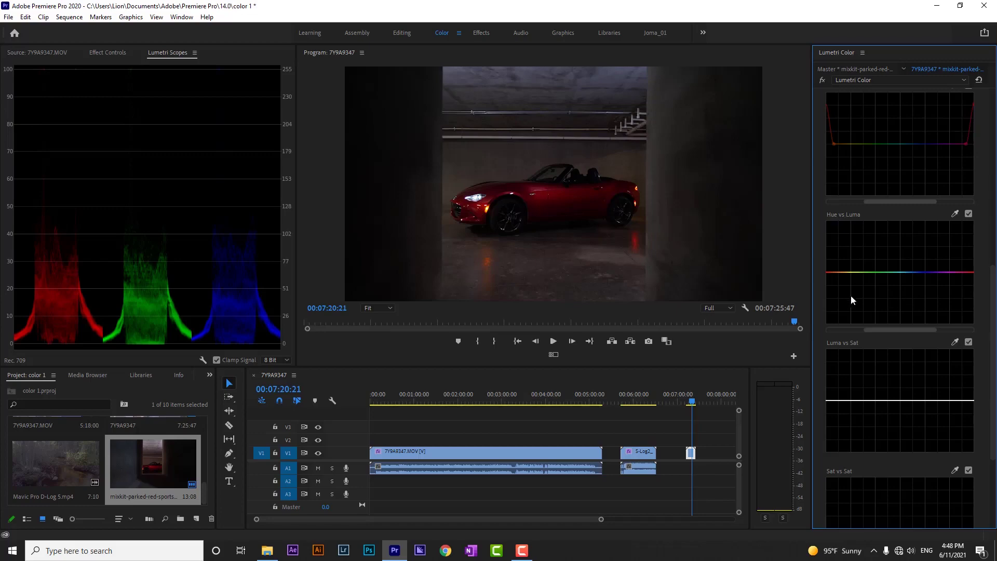
- Add the mixkit-girl-smiling-portrait-in-the-library-4756 clip from the Footage folder to V1 after the last clip and show its frame
{"action": "left_click", "coordinate": [267, 550]}
{"action": "left_click_drag", "start_coordinate": [691, 204], "coordinate": [157, 473]}
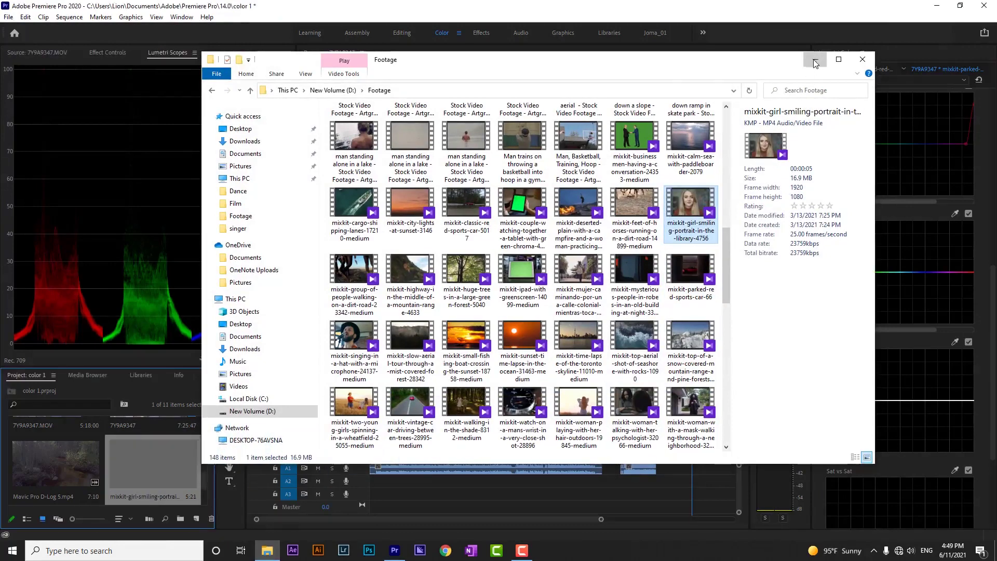
{"action": "left_click", "coordinate": [814, 59]}
{"action": "mouse_move", "coordinate": [664, 468]}
{"action": "left_mouse_down"}
{"action": "mouse_move", "coordinate": [680, 462]}
{"action": "mouse_move", "coordinate": [670, 457]}
{"action": "left_mouse_up"}
{"action": "left_click", "coordinate": [670, 408]}
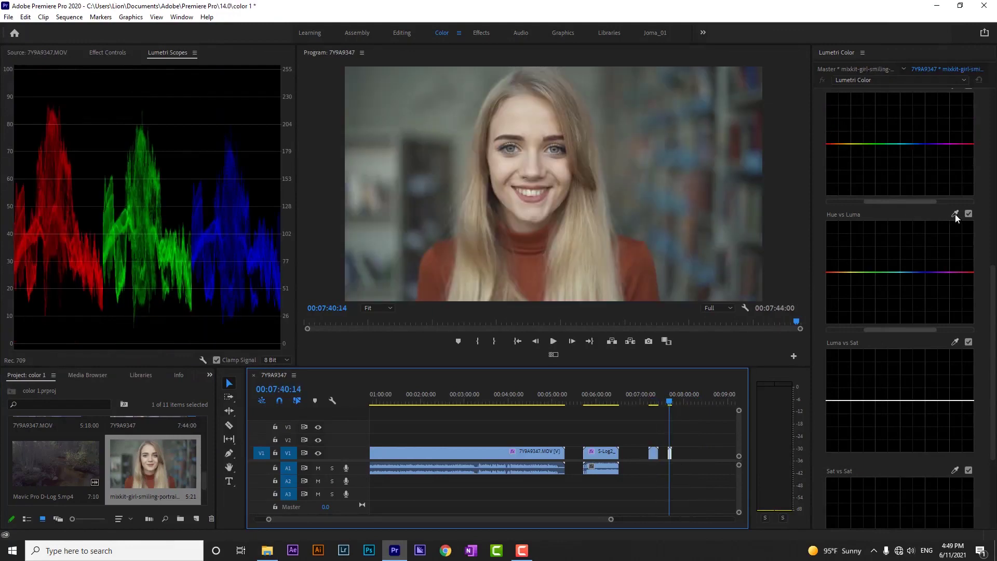
- Sample the woman's facial skin for Hue vs Luma, slightly lower the orange point, compare before and after, and turn Hue vs Luma off
{"action": "left_click", "coordinate": [937, 214]}
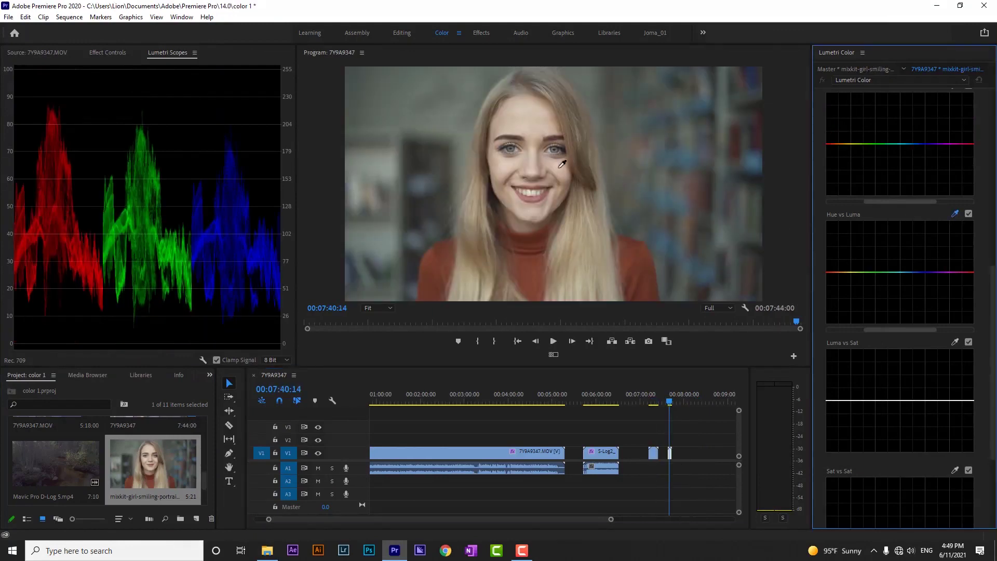
{"action": "left_click", "coordinate": [562, 164]}
{"action": "mouse_move", "coordinate": [837, 275]}
{"action": "left_mouse_down"}
{"action": "mouse_move", "coordinate": [840, 266]}
{"action": "mouse_move", "coordinate": [841, 291]}
{"action": "mouse_move", "coordinate": [837, 263]}
{"action": "mouse_move", "coordinate": [837, 281]}
{"action": "left_mouse_up"}
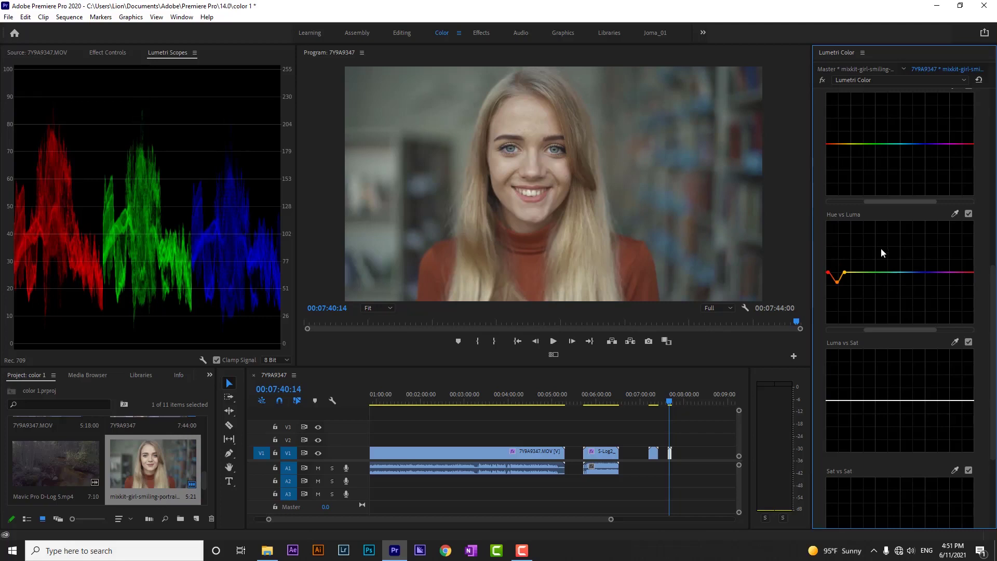
{"action": "key", "text": "ctrl+z"}
{"action": "key", "text": "ctrl+shift+z"}
{"action": "left_click", "coordinate": [968, 213]}
{"action": "scroll", "coordinate": [974, 248], "scroll_direction": "down", "scroll_amount": 5}
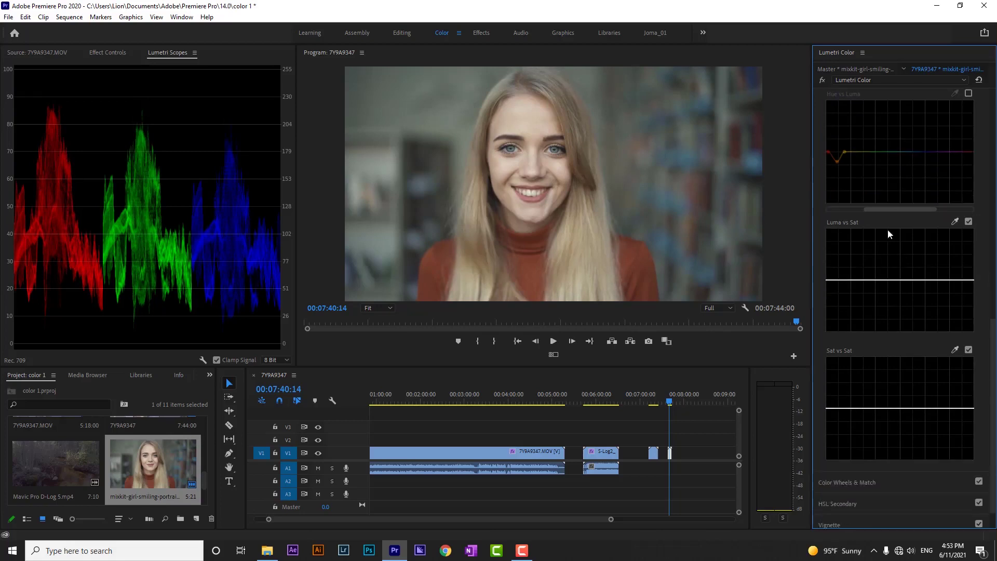
- Sample the red sweater for Luma vs Sat, try its point at maximum, and pull it down to minimum with a wider luma range
{"action": "scroll", "coordinate": [889, 236], "scroll_direction": "down", "scroll_amount": 2}
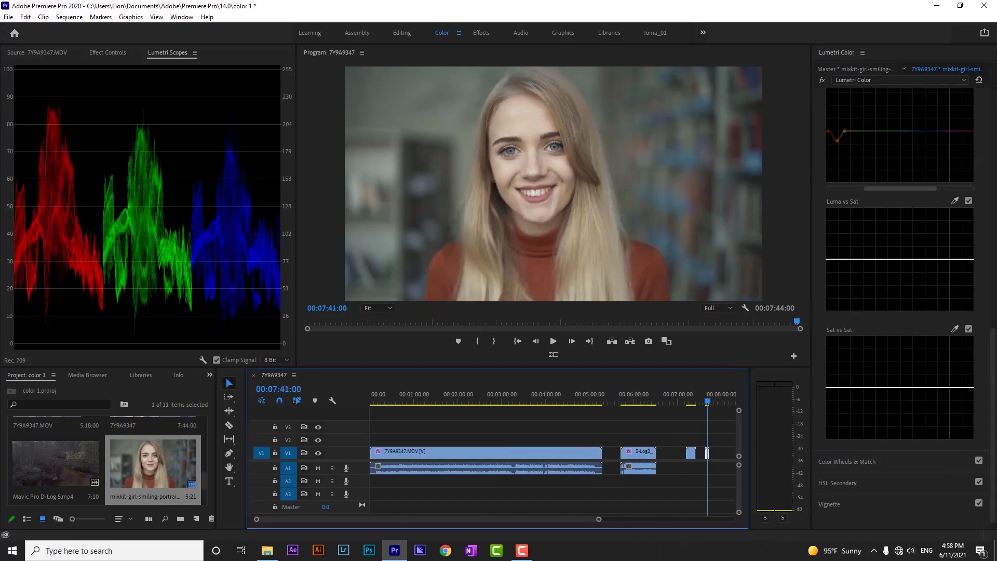
{"action": "left_click", "coordinate": [954, 200]}
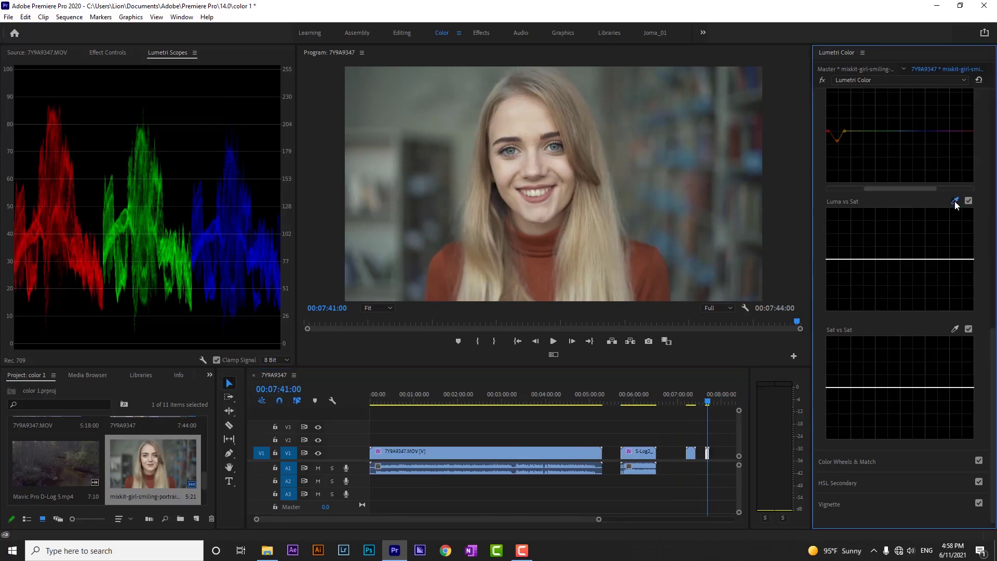
{"action": "left_click", "coordinate": [546, 263]}
{"action": "left_click_drag", "start_coordinate": [868, 259], "coordinate": [868, 206]}
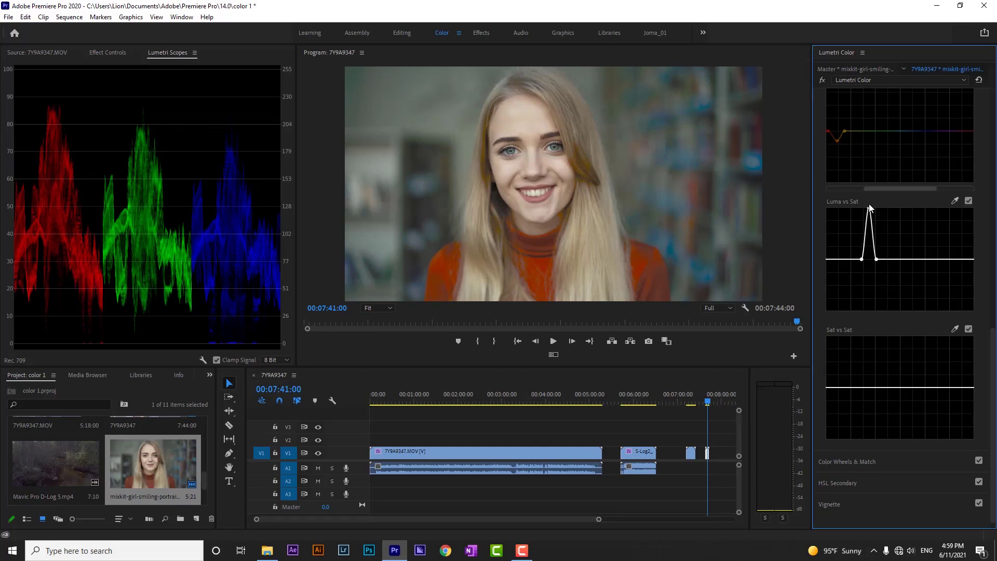
{"action": "left_click_drag", "start_coordinate": [868, 204], "coordinate": [871, 309]}
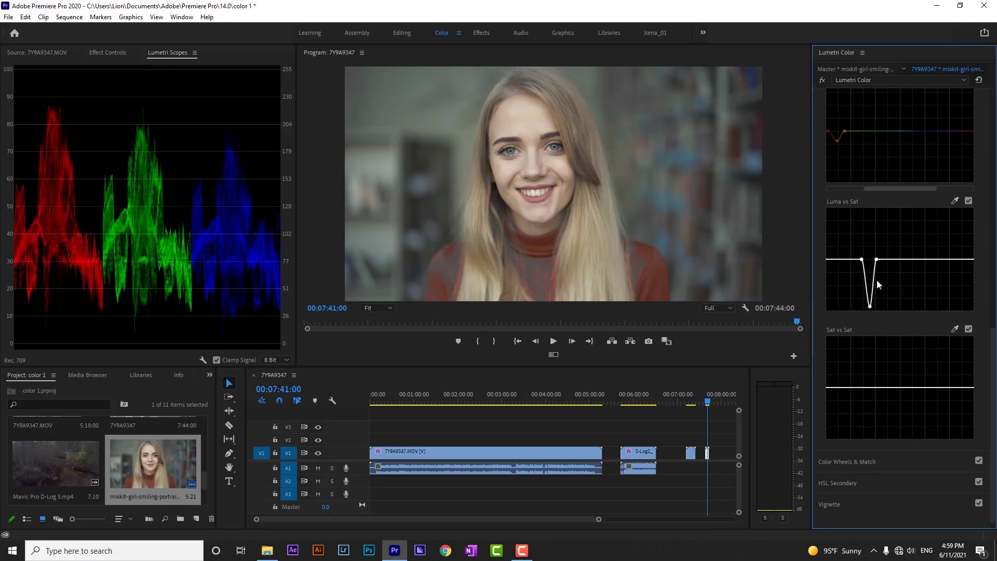
{"action": "left_click_drag", "start_coordinate": [877, 259], "coordinate": [827, 259]}
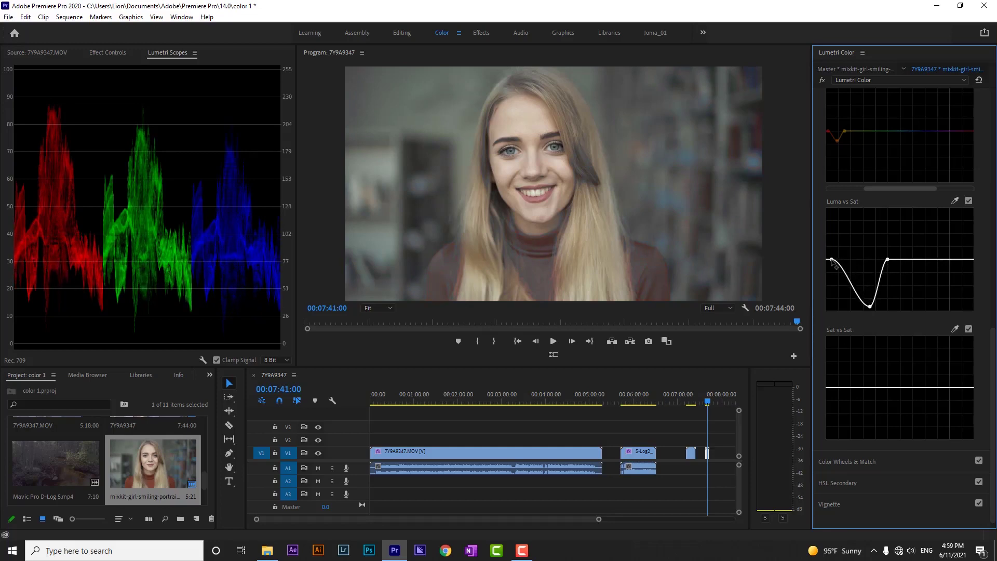
{"action": "scroll", "coordinate": [947, 284], "scroll_direction": "up", "scroll_amount": 1}
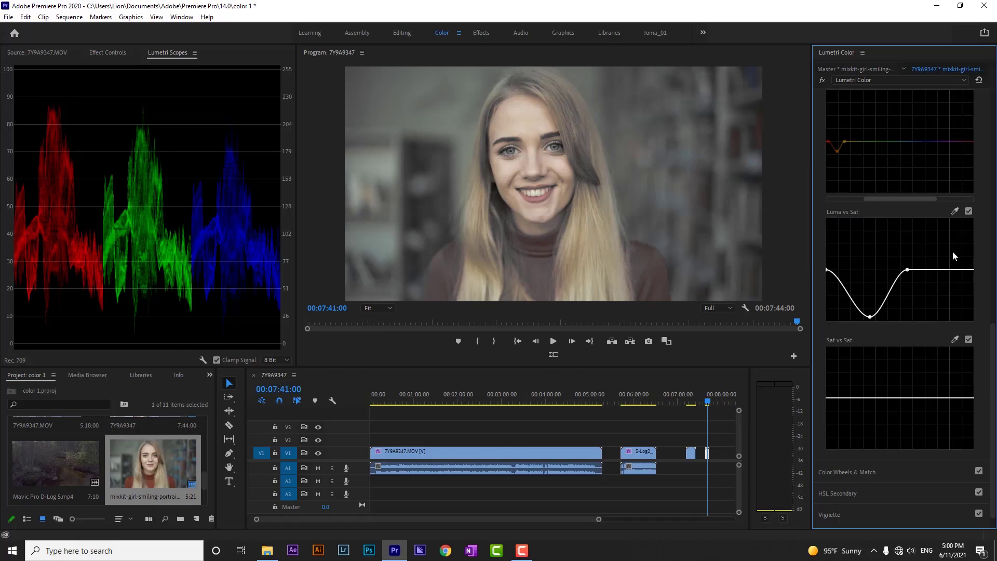
- Compare the image with Luma vs Sat off and on, and raise the curve's sampled point to maximum over a narrow luma range
{"action": "left_click", "coordinate": [968, 211]}
{"action": "scroll", "coordinate": [987, 246], "scroll_direction": "down", "scroll_amount": 1}
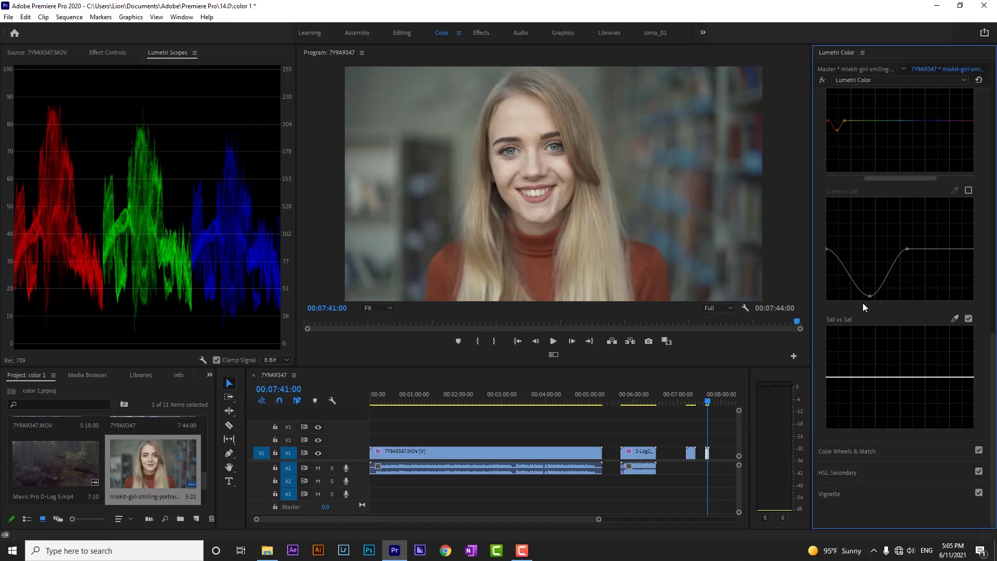
{"action": "left_click", "coordinate": [968, 190]}
{"action": "left_click_drag", "start_coordinate": [870, 285], "coordinate": [872, 197]}
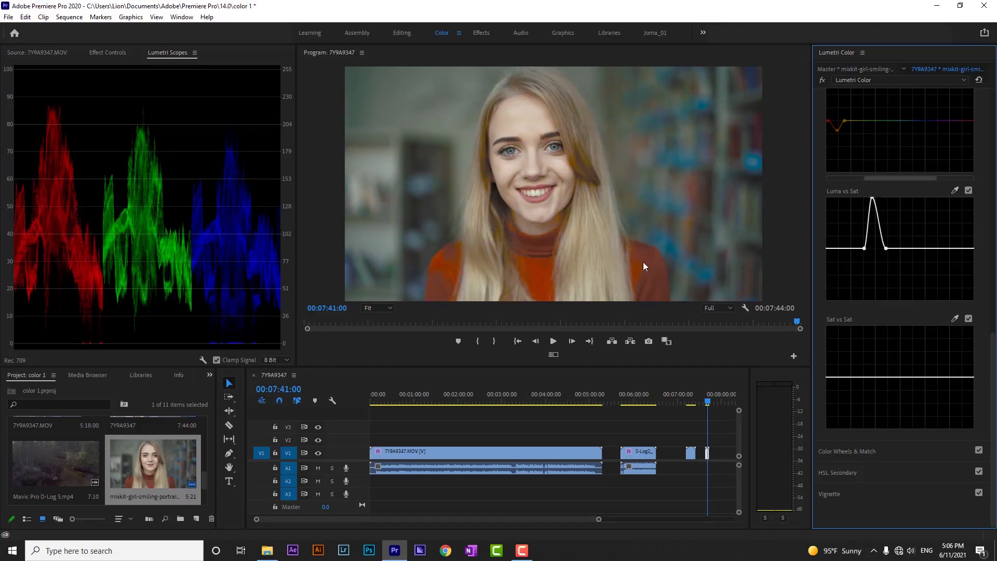
- Sample the red sweater for Sat vs Sat, raise its point over a wider range, and turn Sat vs Sat and Luma vs Sat off
{"action": "left_click", "coordinate": [954, 318]}
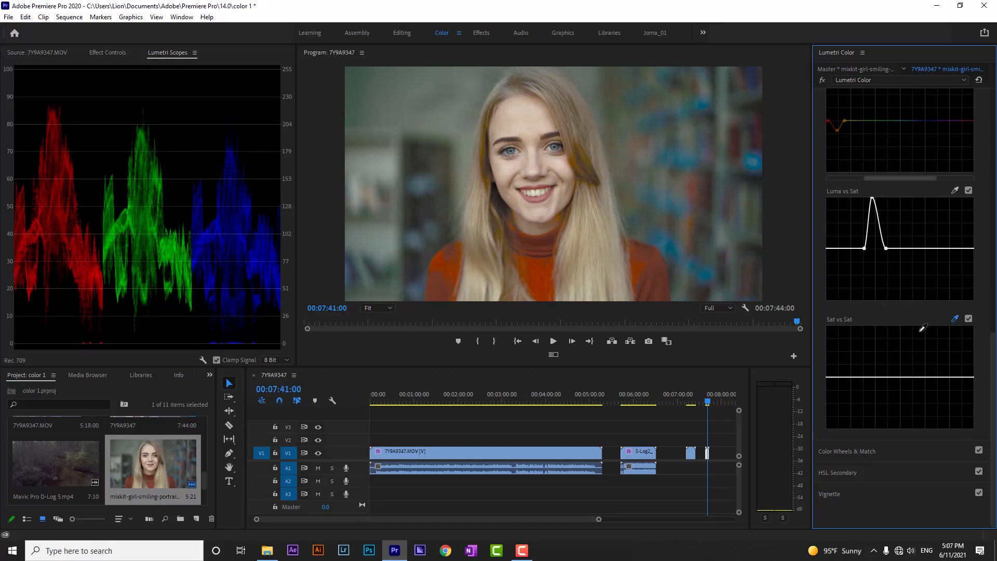
{"action": "left_click", "coordinate": [542, 277]}
{"action": "left_click_drag", "start_coordinate": [857, 377], "coordinate": [882, 377]}
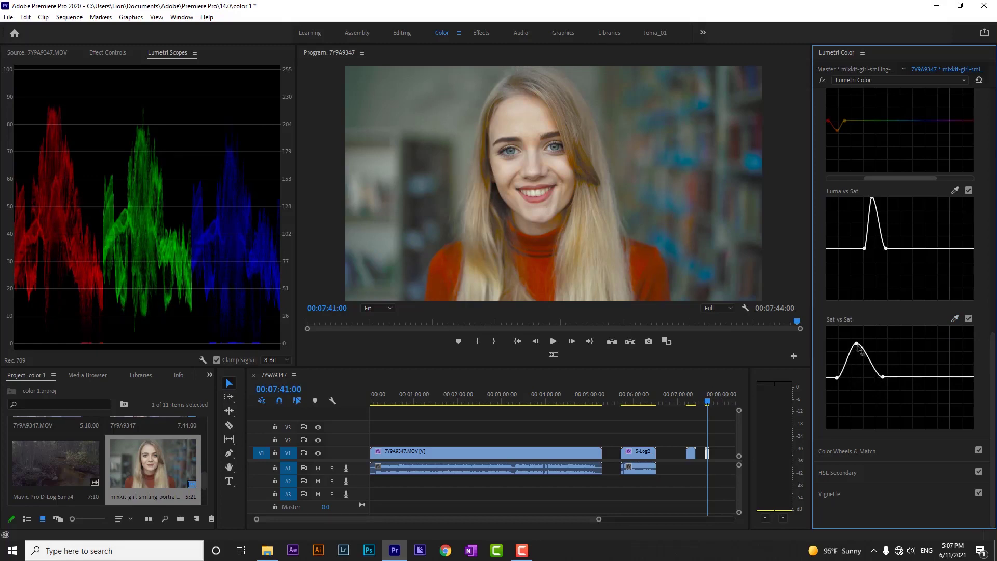
{"action": "left_click_drag", "start_coordinate": [857, 345], "coordinate": [860, 334]}
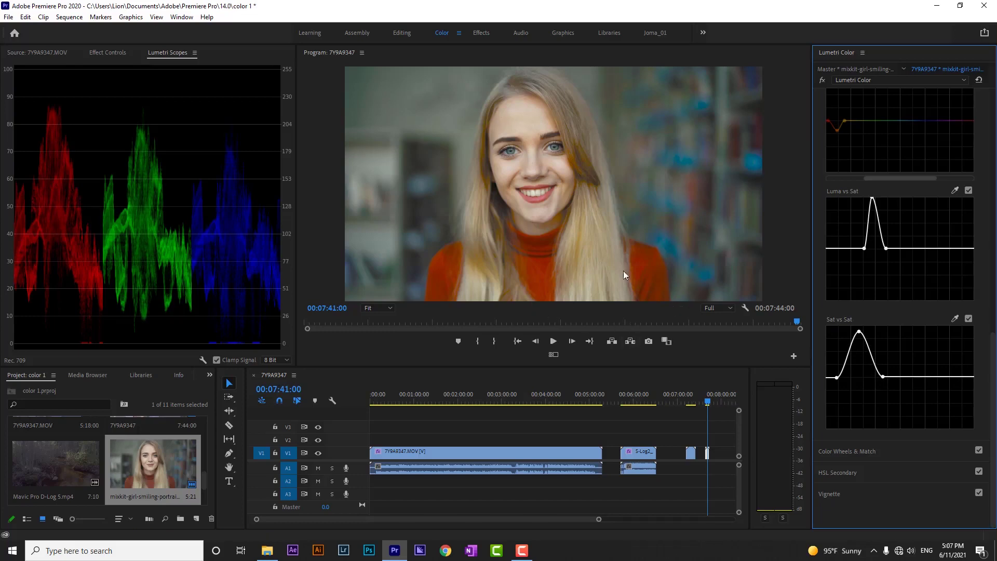
{"action": "left_click", "coordinate": [968, 318]}
{"action": "left_click", "coordinate": [968, 190]}
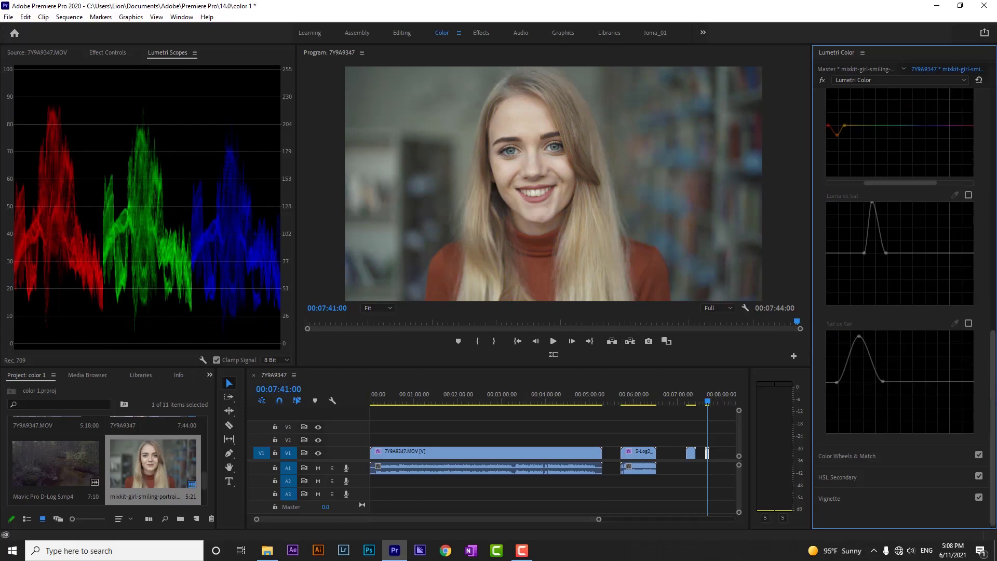
- Collapse the Curves section and expand Color Wheels & Match for the DVX200 V-Log 2 clip
{"action": "left_click_drag", "start_coordinate": [992, 393], "coordinate": [993, 150]}
{"action": "left_click", "coordinate": [833, 143]}
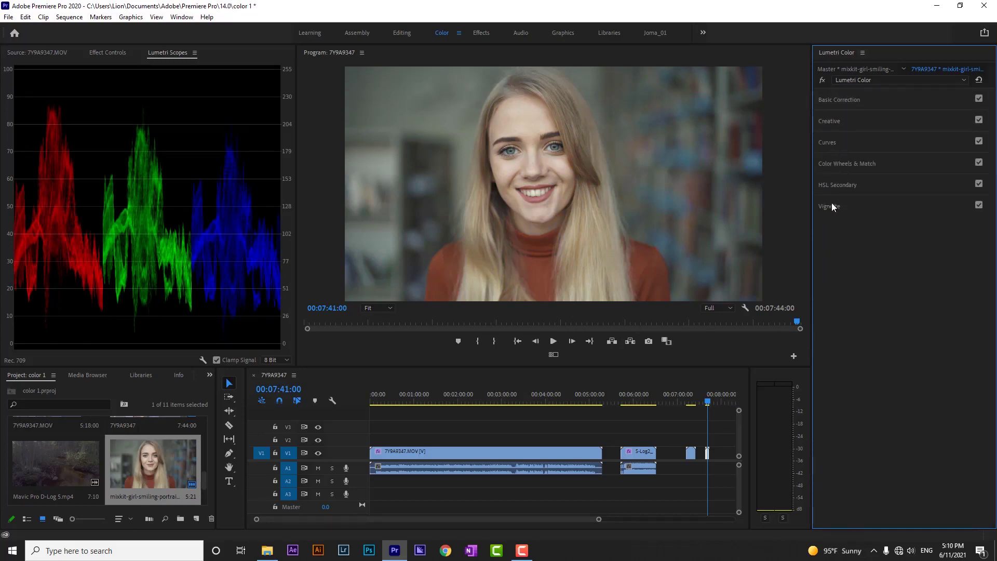
{"action": "left_click", "coordinate": [840, 164]}
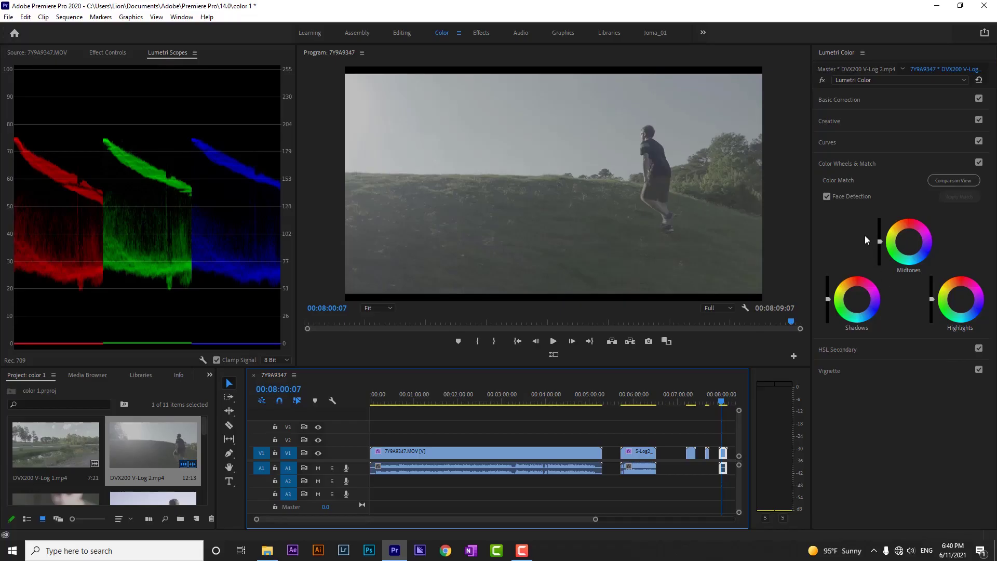
{"action": "left_click", "coordinate": [862, 235]}
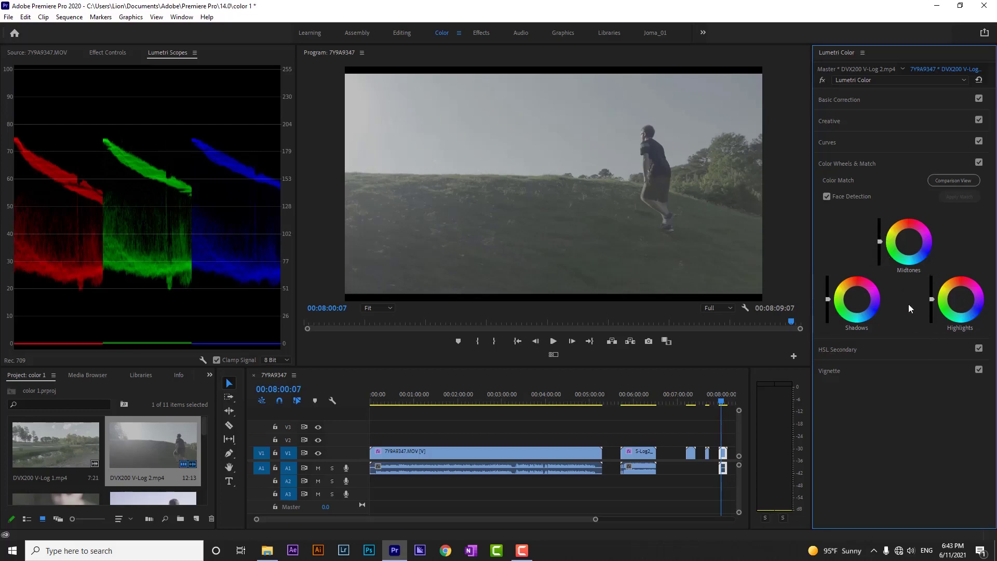
- Try brightening the shadows in the color wheels, reset them, and darken the shadows slightly
{"action": "left_click_drag", "start_coordinate": [827, 299], "coordinate": [827, 282]}
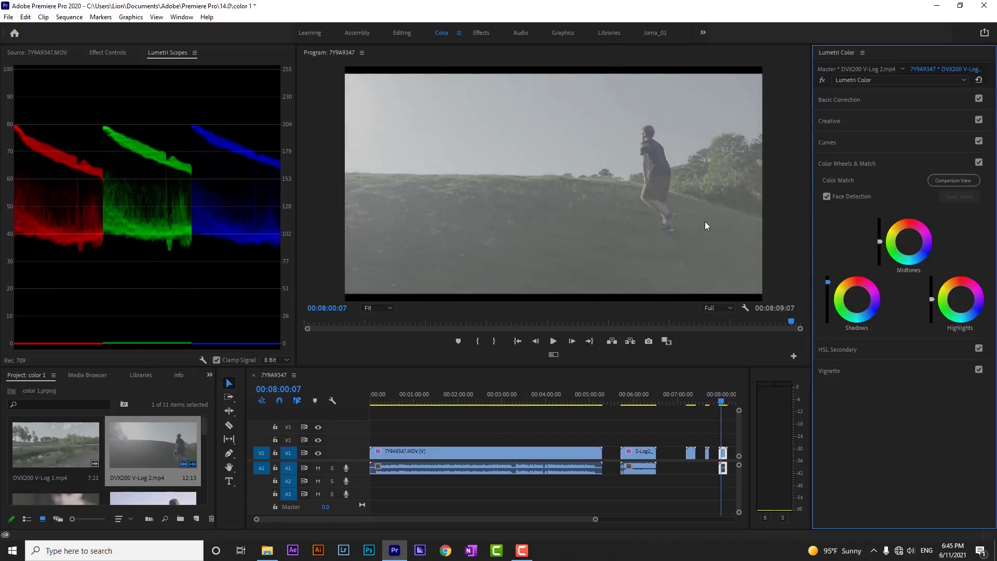
{"action": "double_click", "coordinate": [828, 283]}
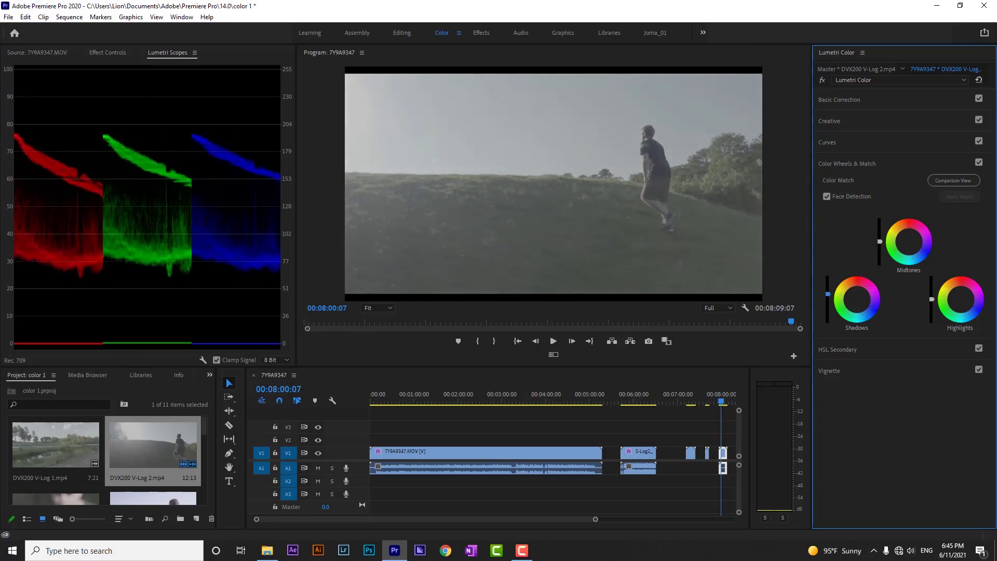
{"action": "left_click_drag", "start_coordinate": [828, 299], "coordinate": [835, 329]}
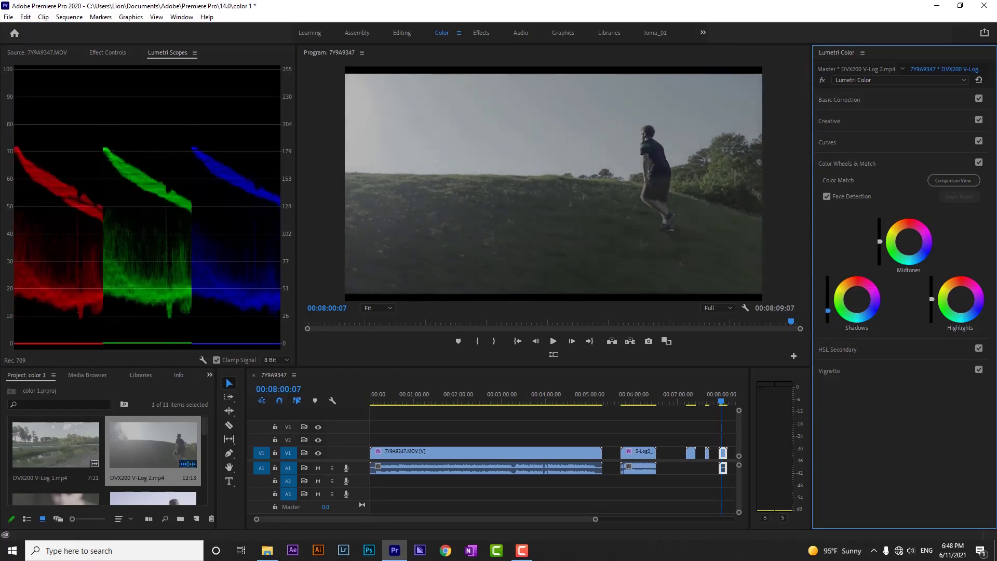
{"action": "left_click_drag", "start_coordinate": [827, 310], "coordinate": [828, 305]}
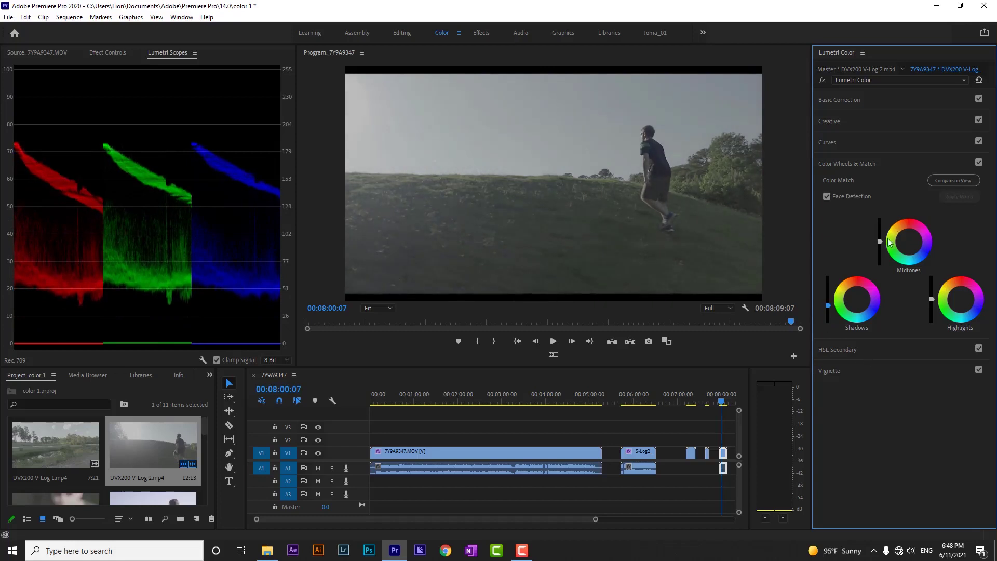
- Tint the midtones and shadows toward green and the highlights strongly toward blue, and brighten the midtones slightly and the highlights more
{"action": "left_click_drag", "start_coordinate": [908, 242], "coordinate": [880, 239]}
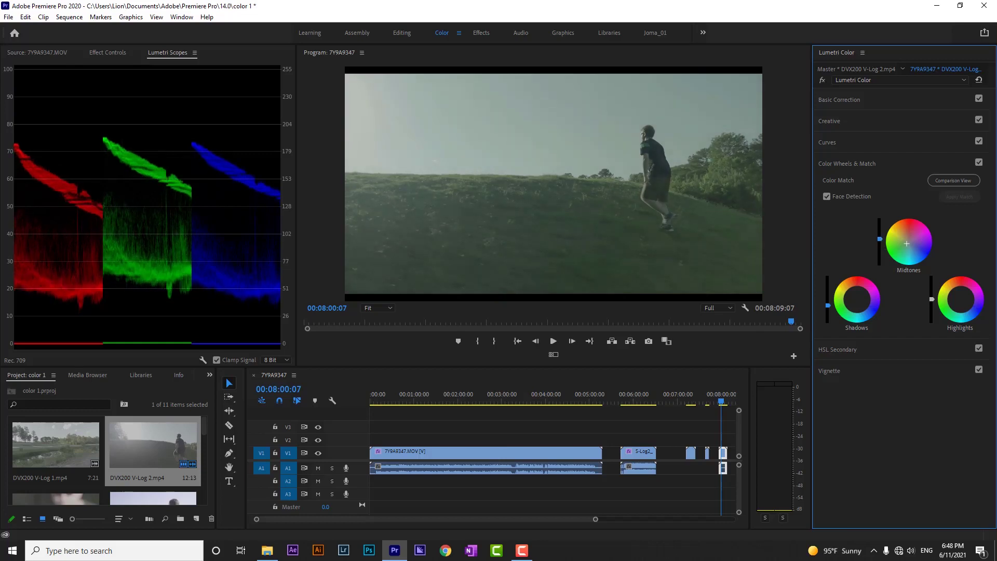
{"action": "left_click_drag", "start_coordinate": [945, 304], "coordinate": [962, 301]}
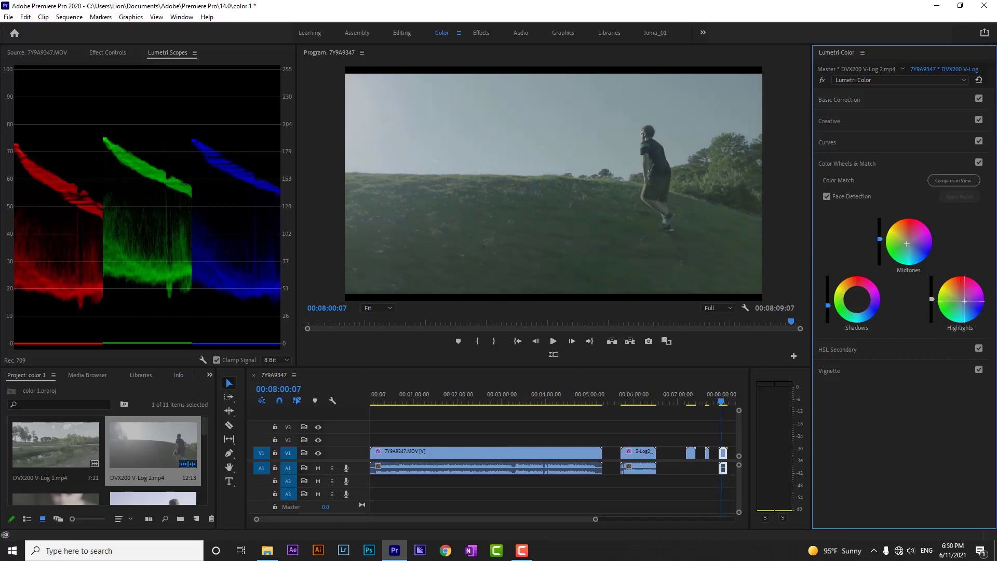
{"action": "left_click_drag", "start_coordinate": [966, 303], "coordinate": [978, 311]}
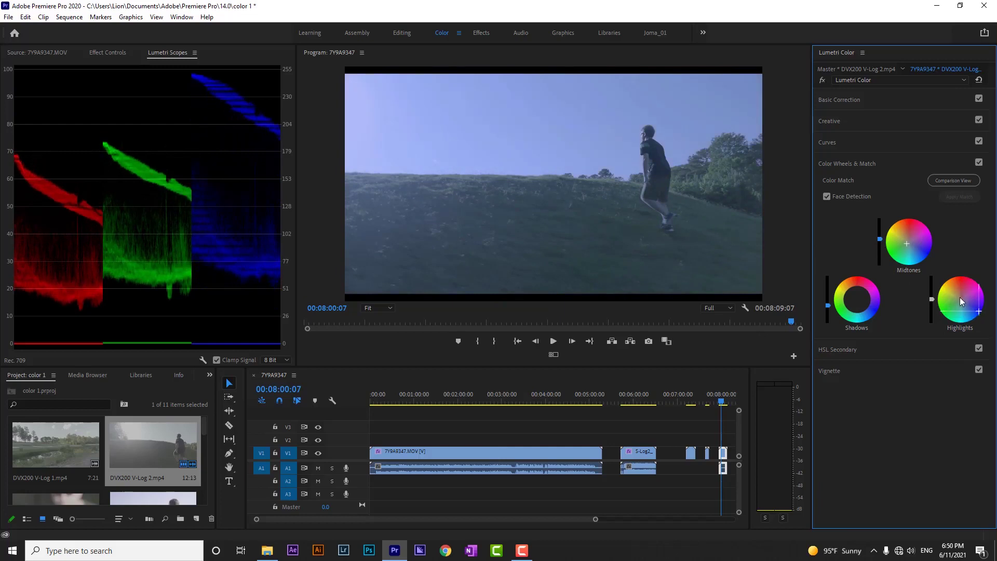
{"action": "left_click_drag", "start_coordinate": [864, 304], "coordinate": [859, 306]}
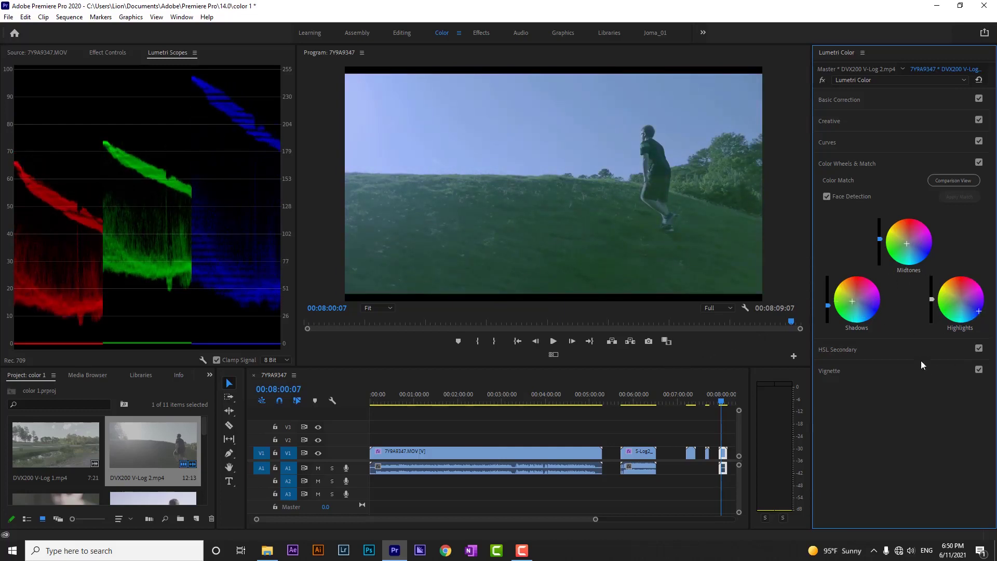
{"action": "left_click_drag", "start_coordinate": [930, 298], "coordinate": [930, 284]}
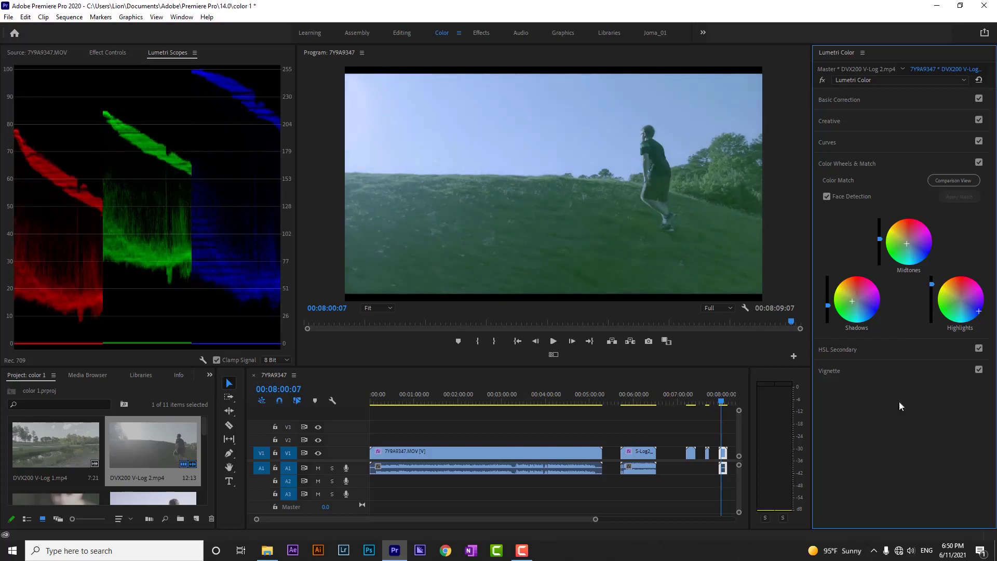
- Play the running-man clip while switching Color Wheels & Match off and on to compare the grade, leaving it on
{"action": "left_click", "coordinate": [979, 162]}
{"action": "key", "text": "space"}
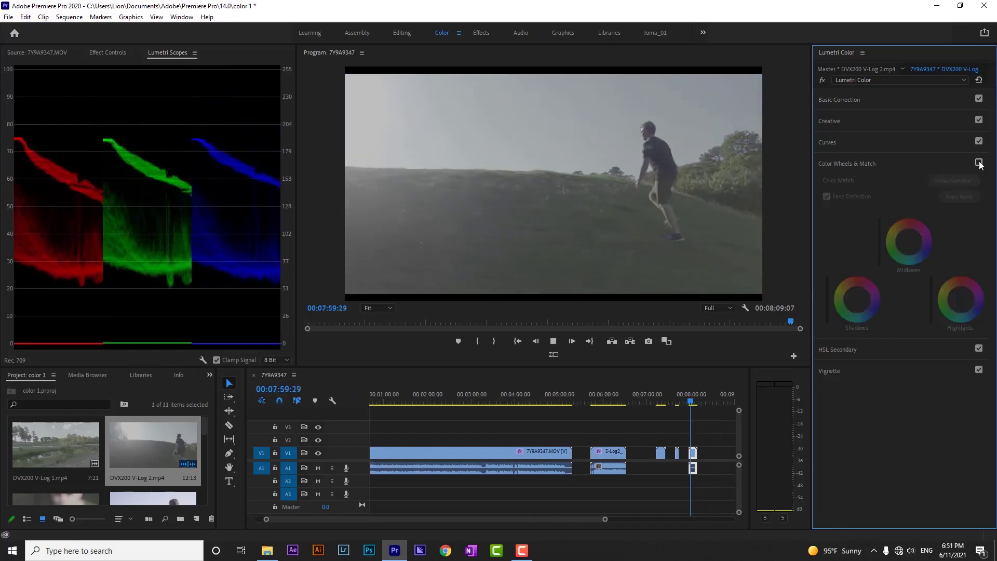
{"action": "left_click", "coordinate": [978, 162]}
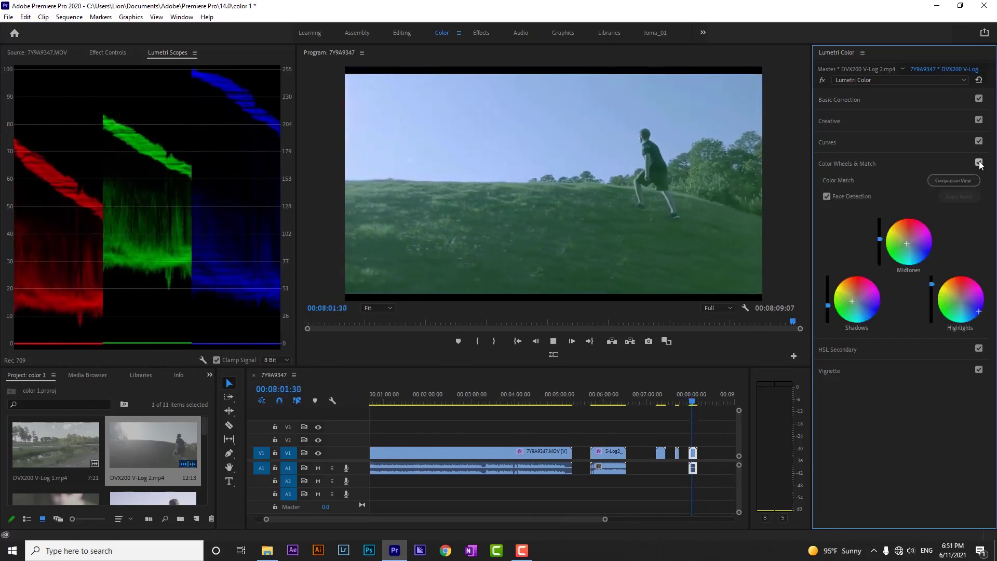
{"action": "left_click", "coordinate": [978, 162]}
{"action": "left_click", "coordinate": [978, 162]}
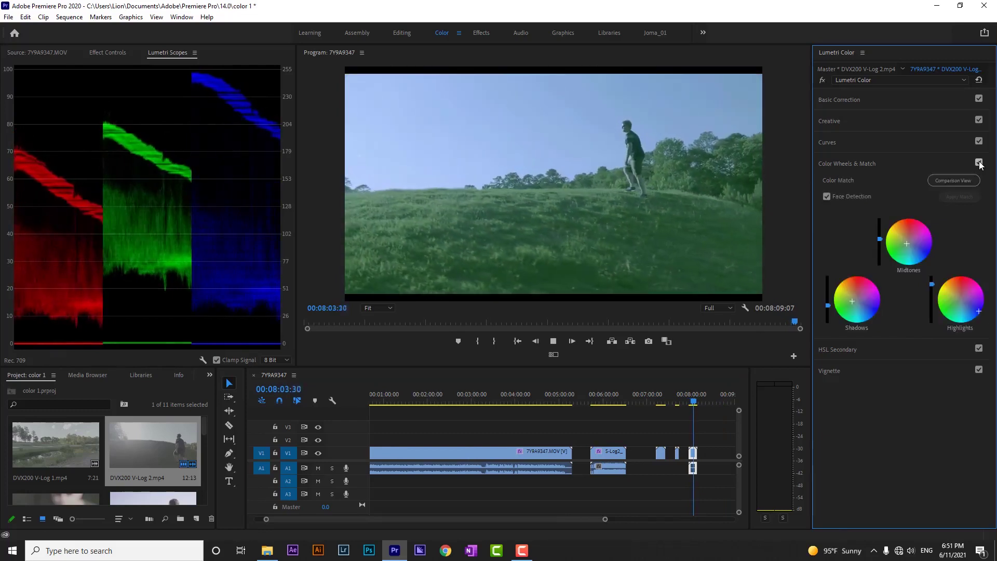
- Stop playback and open the Comparison View, trying the vertical and horizontal splits before returning to side by side
{"action": "key", "text": "space"}
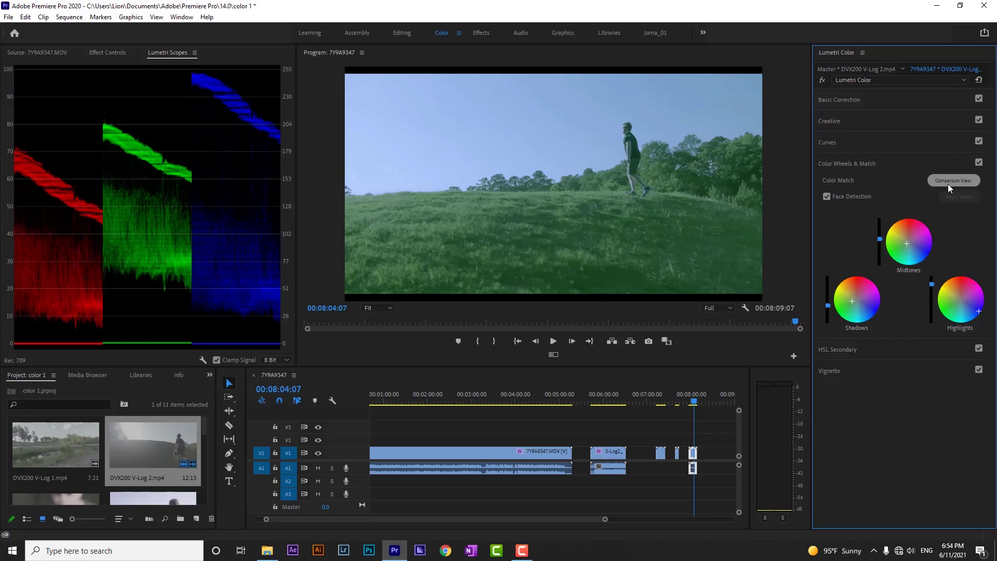
{"action": "left_click", "coordinate": [961, 180]}
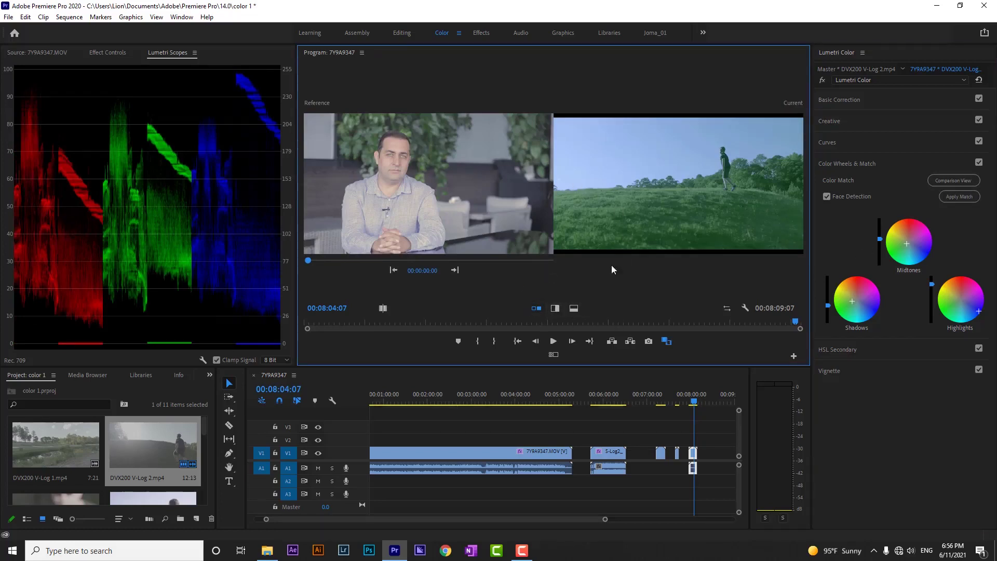
{"action": "left_click", "coordinate": [556, 310]}
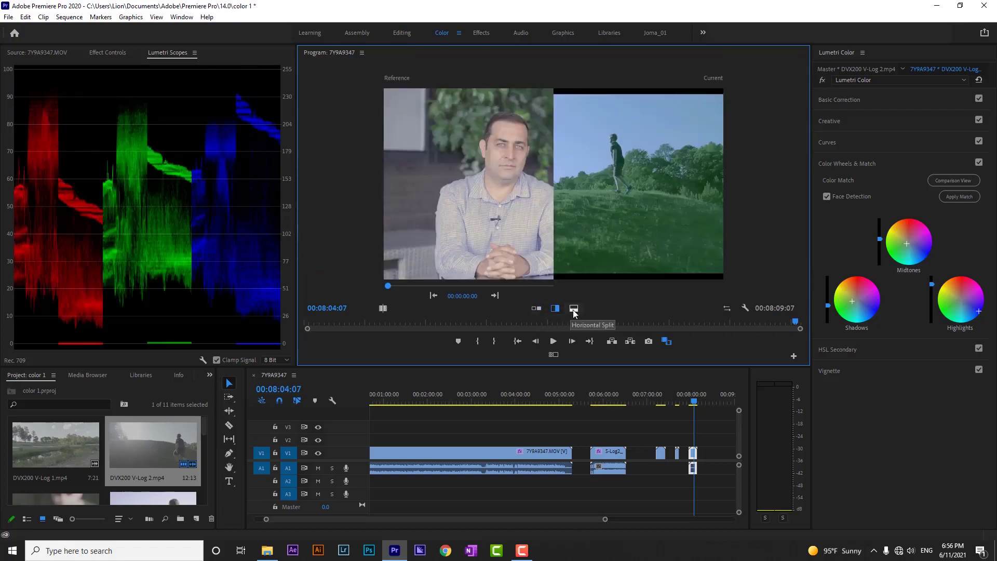
{"action": "left_click", "coordinate": [574, 309]}
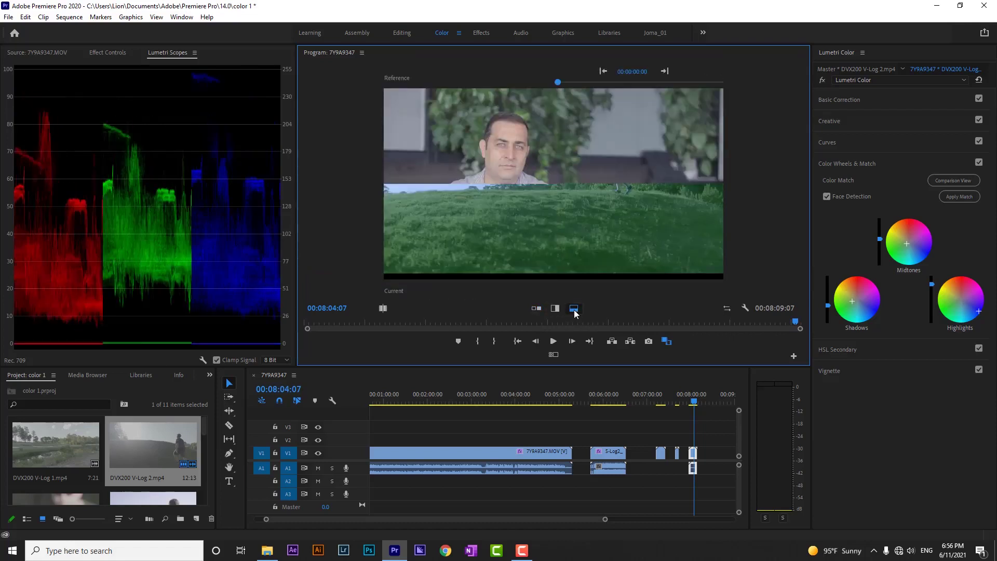
{"action": "left_click", "coordinate": [535, 309]}
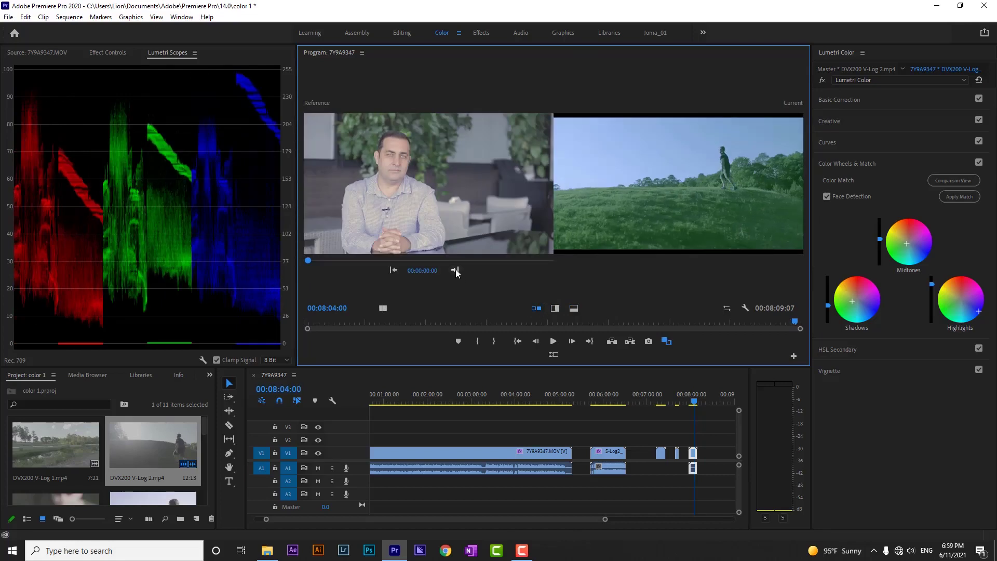
- Set the comparison reference to the woman by the railing at 00:05:42:28 and apply the color match to the running-man clip
{"action": "left_click", "coordinate": [455, 270]}
{"action": "left_click", "coordinate": [454, 270]}
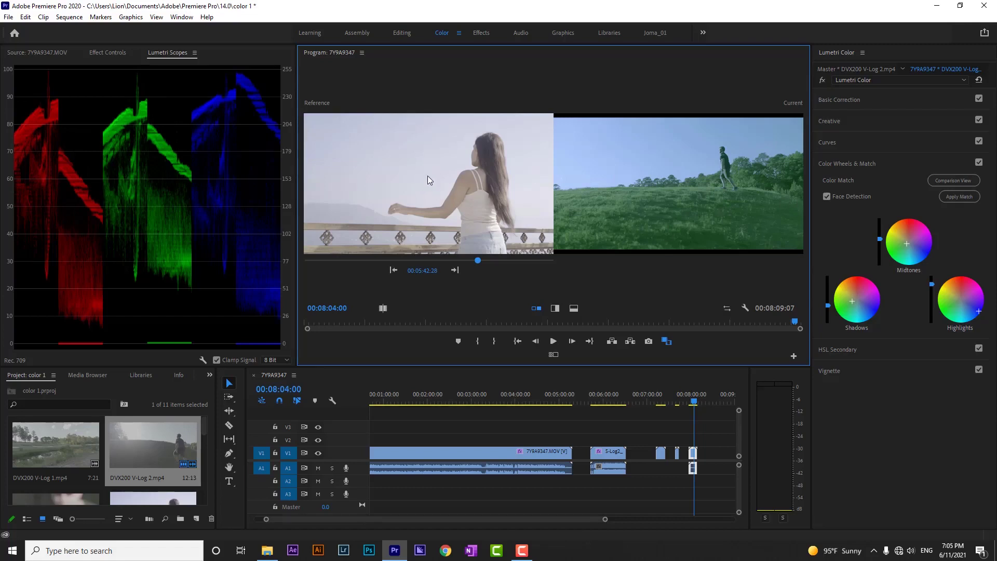
{"action": "left_click", "coordinate": [964, 199]}
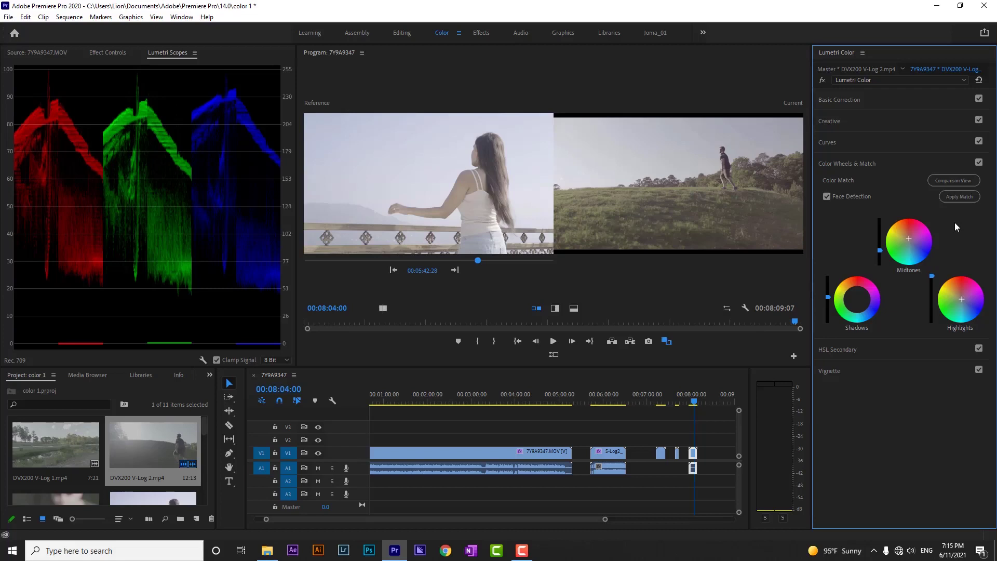
- Turn off the Comparison View and expand the HSL Secondary section
{"action": "left_click", "coordinate": [834, 351]}
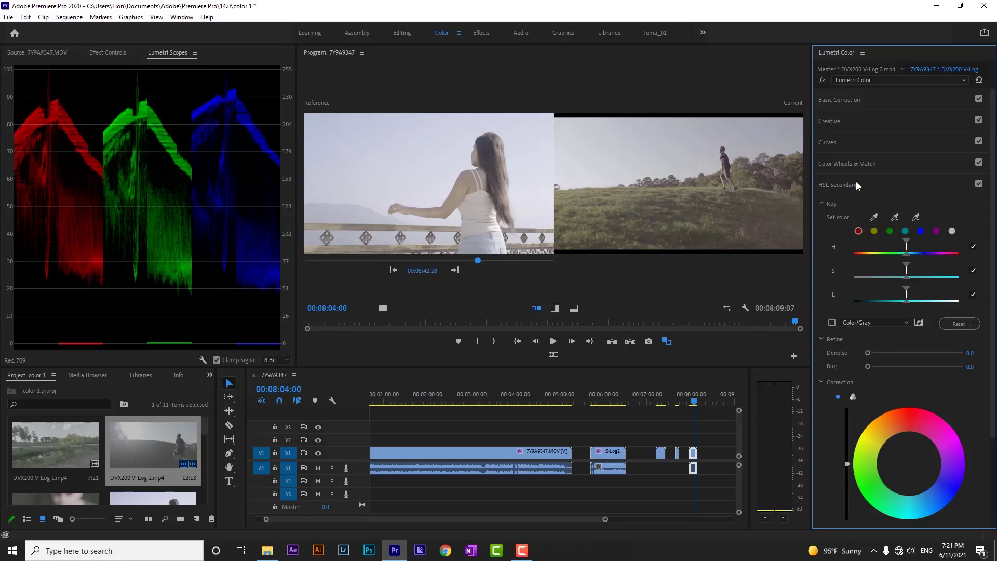
{"action": "left_click", "coordinate": [842, 163]}
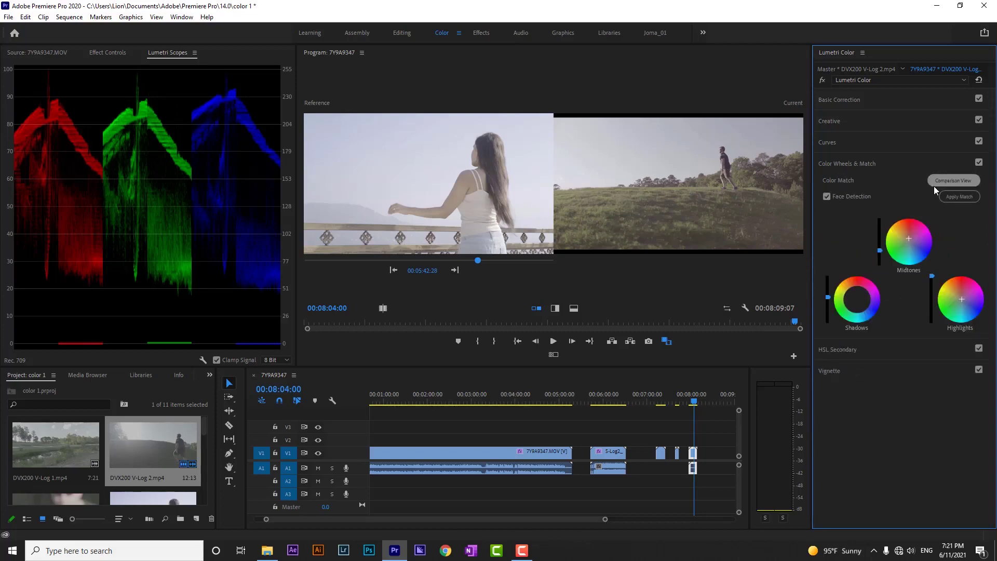
{"action": "left_click", "coordinate": [948, 179]}
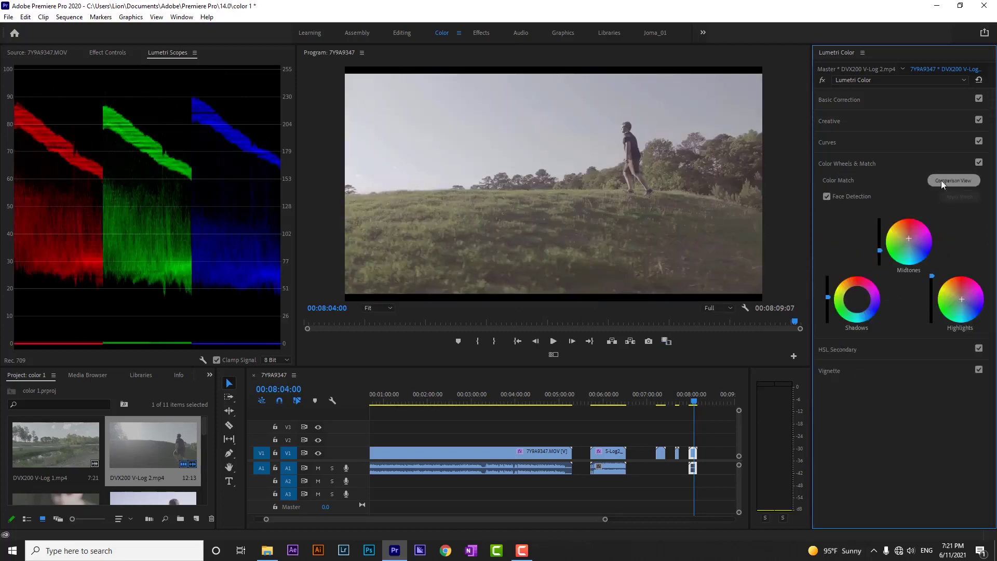
{"action": "left_click", "coordinate": [843, 351]}
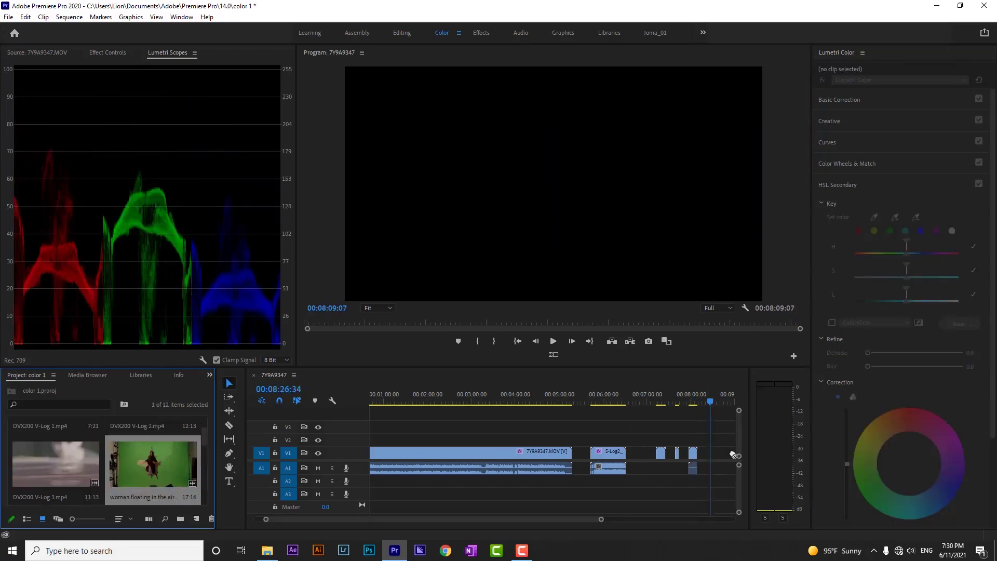
- Place the green-screen clip of the floating woman on V1 at 00:08:26:34, after the running-man clip
{"action": "left_click_drag", "start_coordinate": [733, 454], "coordinate": [716, 454]}
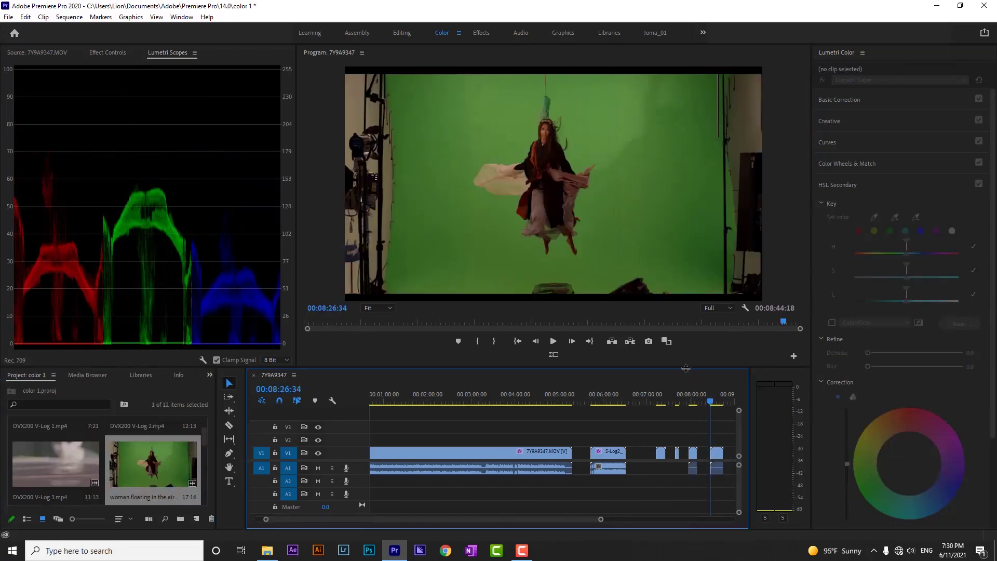
{"action": "scroll", "coordinate": [601, 521], "scroll_direction": "up", "scroll_amount": 5}
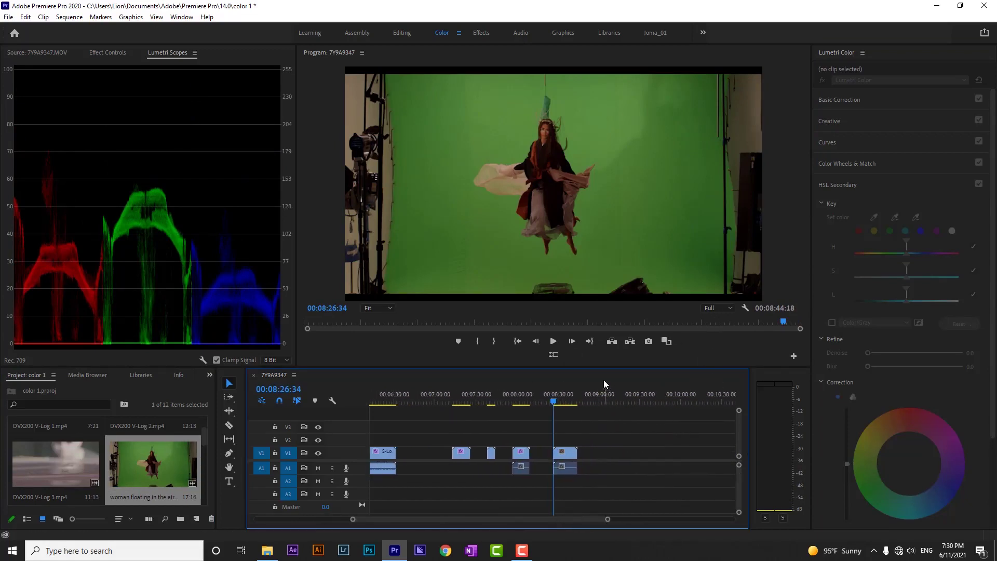
- Select the floating-woman clip and sample its green background as the HSL Secondary key color
{"action": "left_click", "coordinate": [563, 453]}
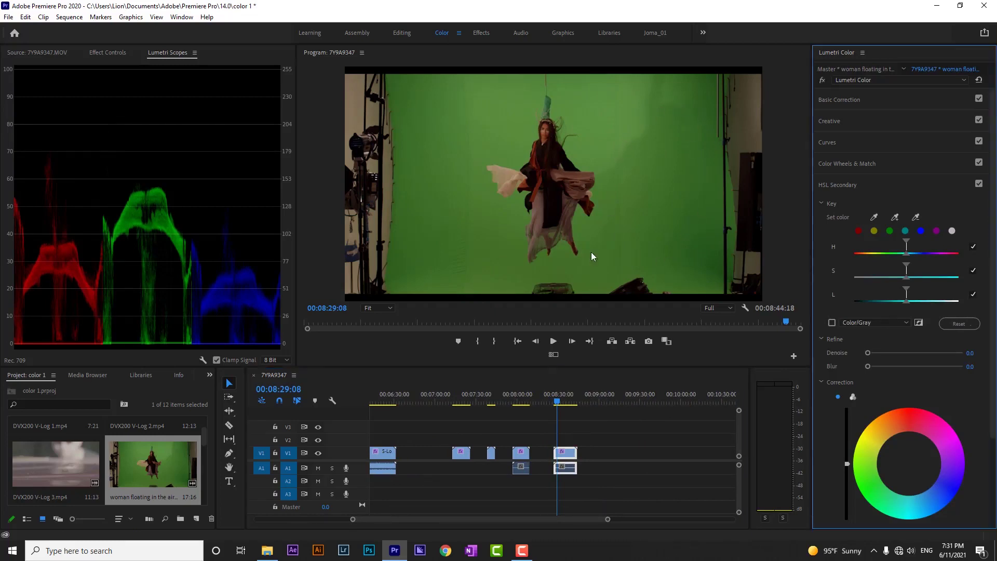
{"action": "left_click", "coordinate": [874, 217]}
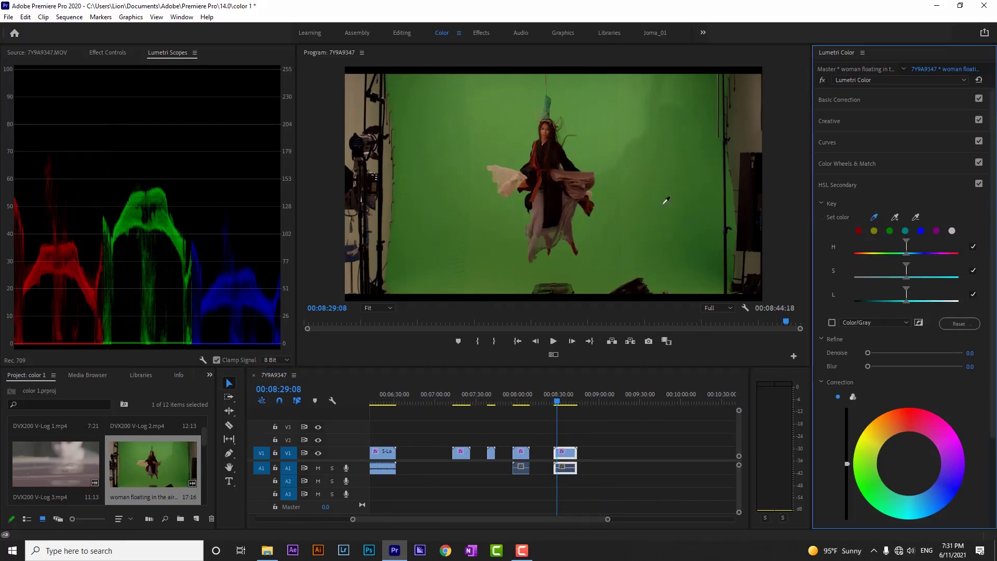
{"action": "left_click", "coordinate": [601, 149]}
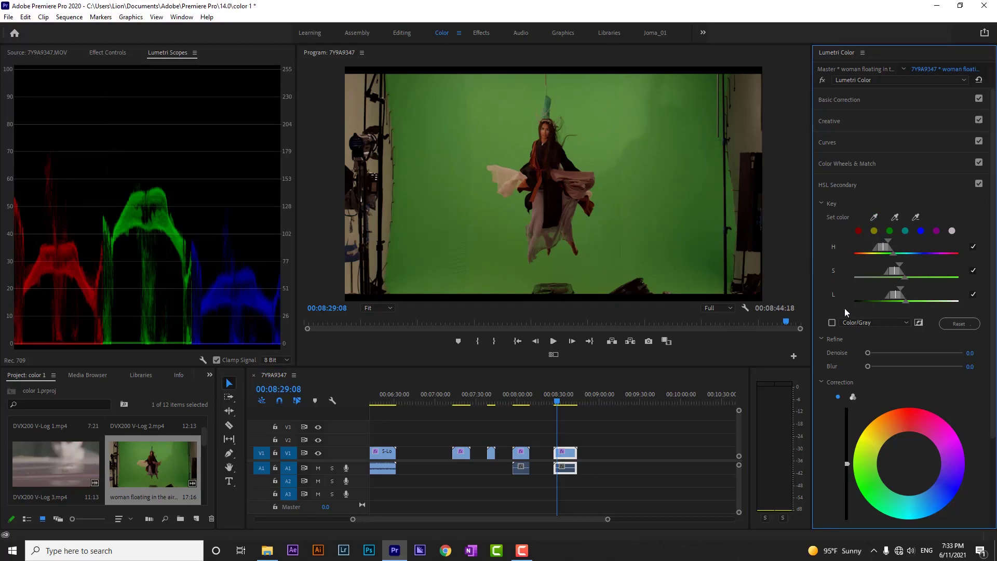
- Show the HSL Secondary key mask and adjust the hue, saturation and luma ranges to isolate the green backdrop
{"action": "left_click", "coordinate": [832, 323]}
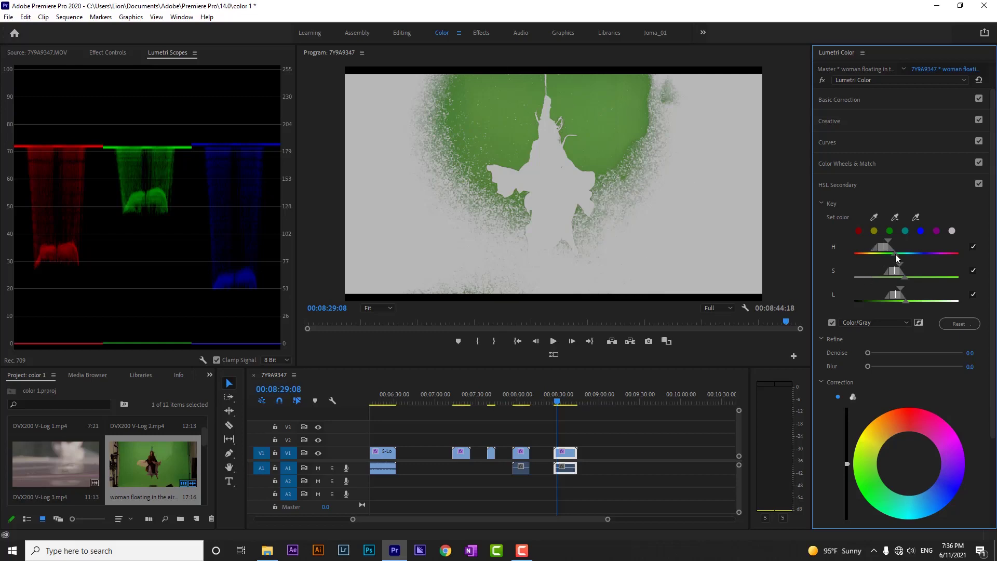
{"action": "left_click_drag", "start_coordinate": [895, 254], "coordinate": [958, 277]}
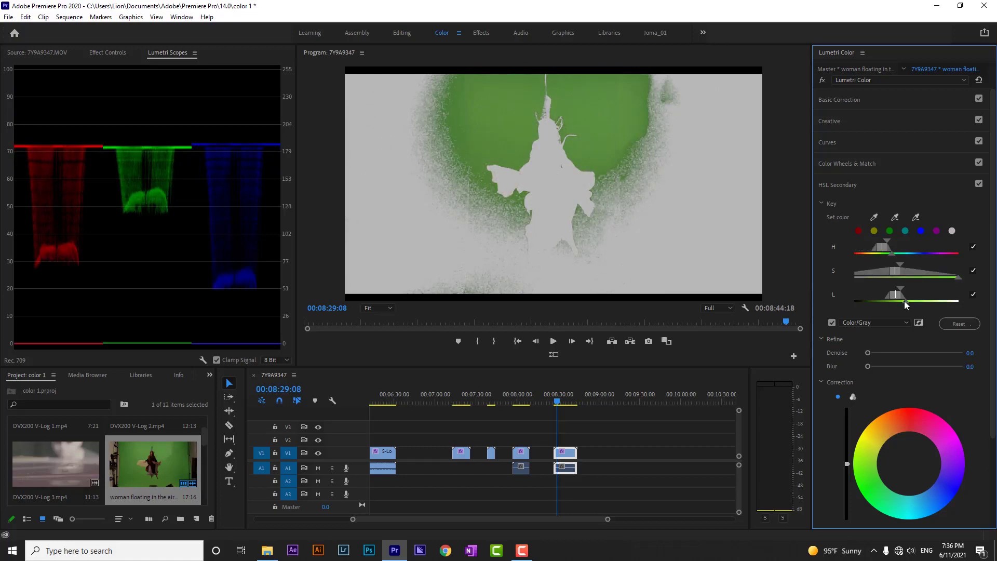
{"action": "left_click_drag", "start_coordinate": [905, 301], "coordinate": [930, 304]}
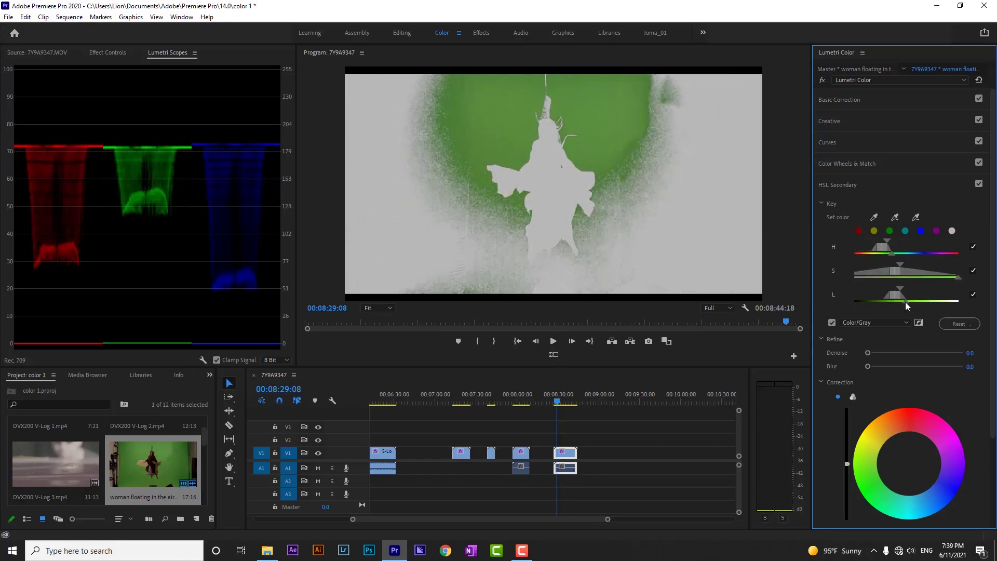
{"action": "left_click_drag", "start_coordinate": [905, 301], "coordinate": [905, 272]}
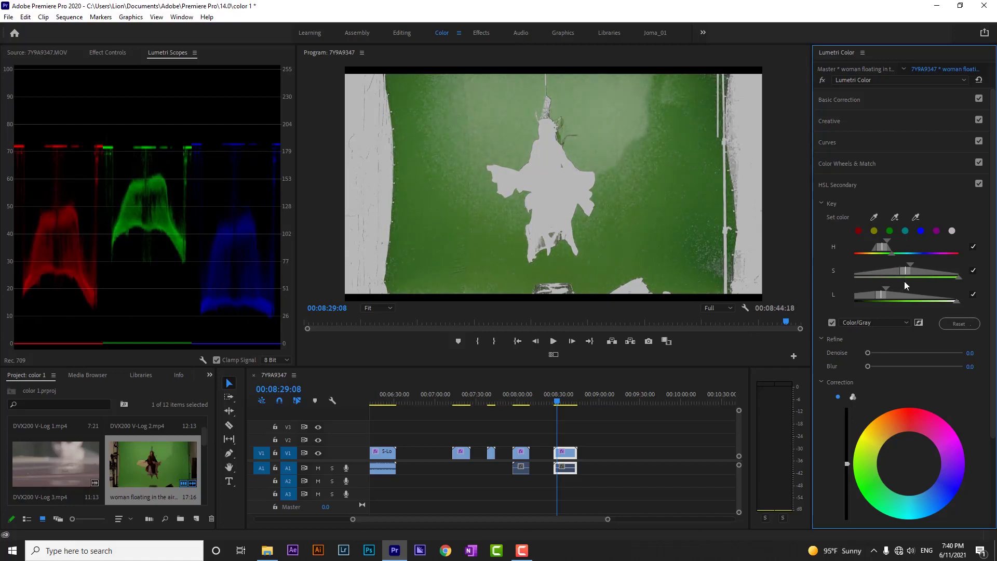
{"action": "left_click_drag", "start_coordinate": [884, 255], "coordinate": [892, 252]}
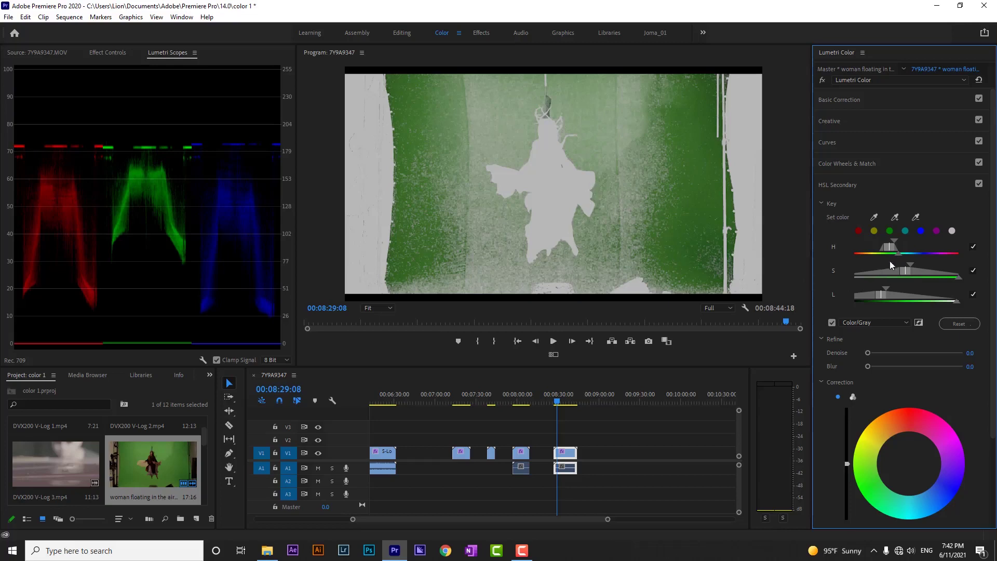
{"action": "left_click_drag", "start_coordinate": [891, 250], "coordinate": [881, 249]}
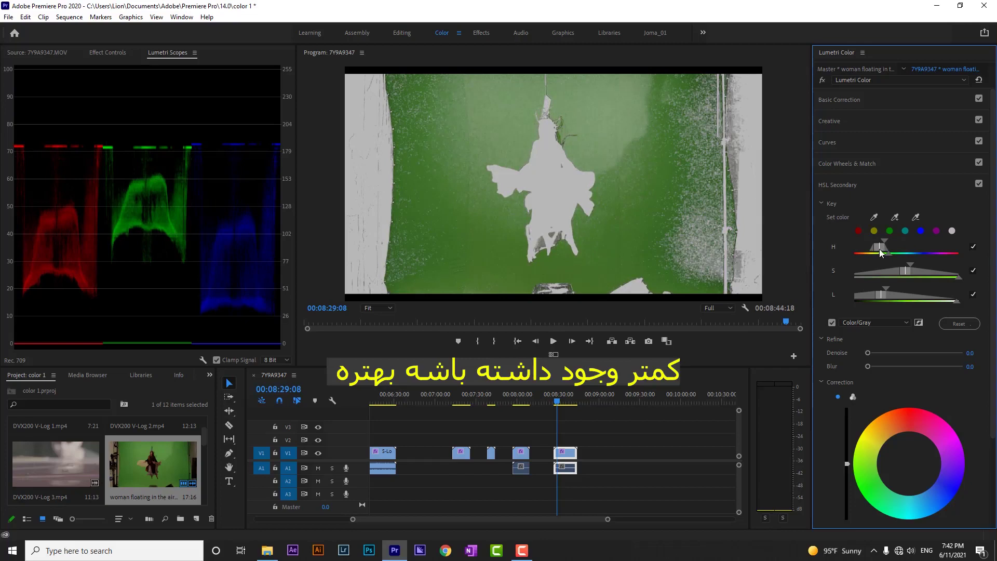
{"action": "left_click_drag", "start_coordinate": [880, 248], "coordinate": [886, 248]}
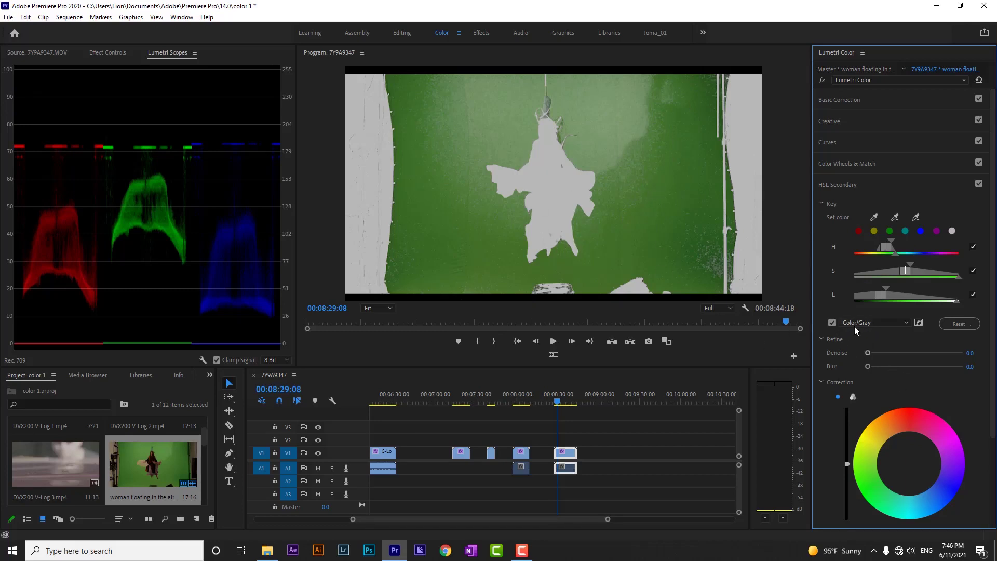
- View the key mask in Color/Black and White/Black modes, ending on Color/Gray
{"action": "left_click", "coordinate": [878, 322]}
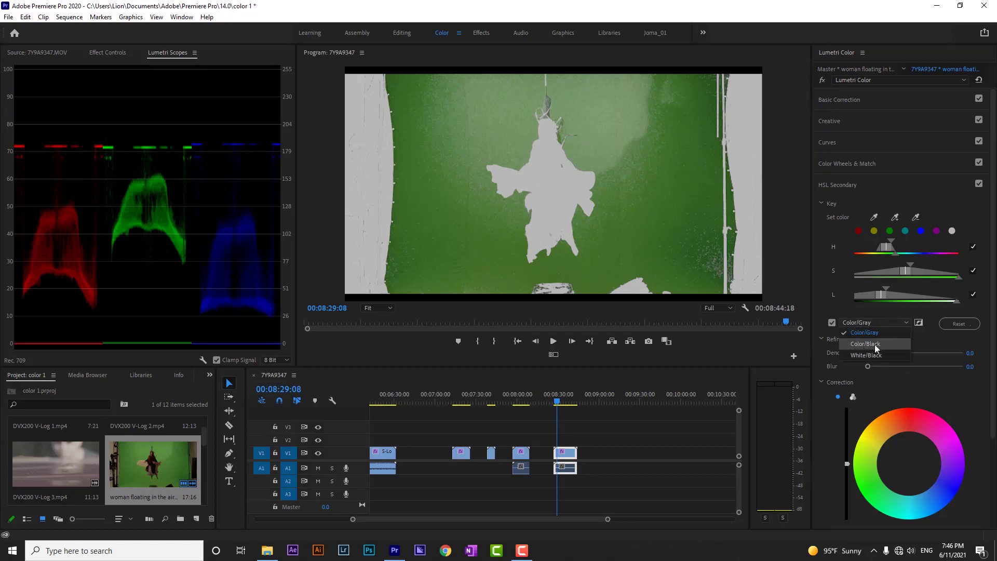
{"action": "left_click", "coordinate": [882, 343]}
{"action": "left_click", "coordinate": [877, 322]}
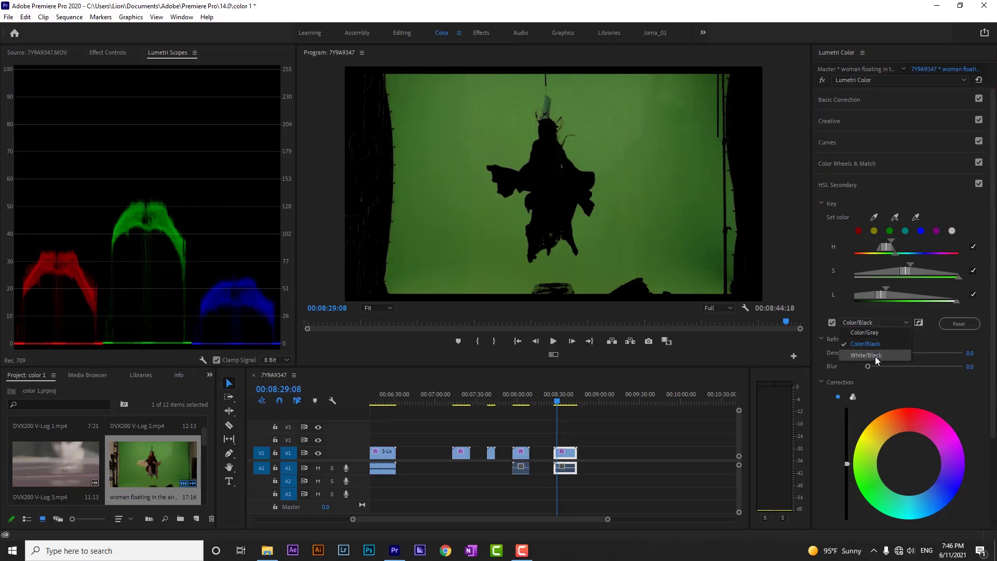
{"action": "left_click", "coordinate": [886, 355]}
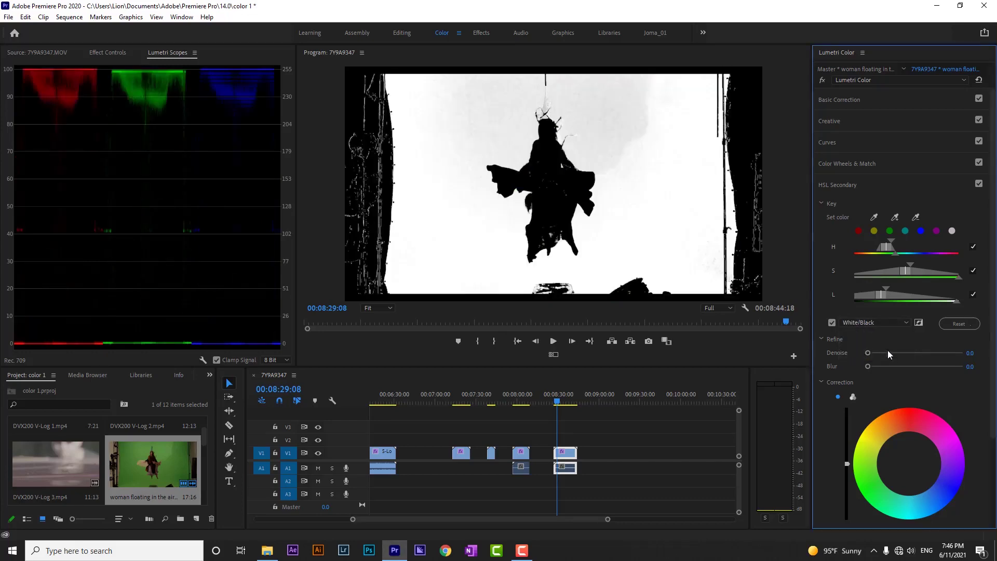
{"action": "left_click", "coordinate": [866, 322]}
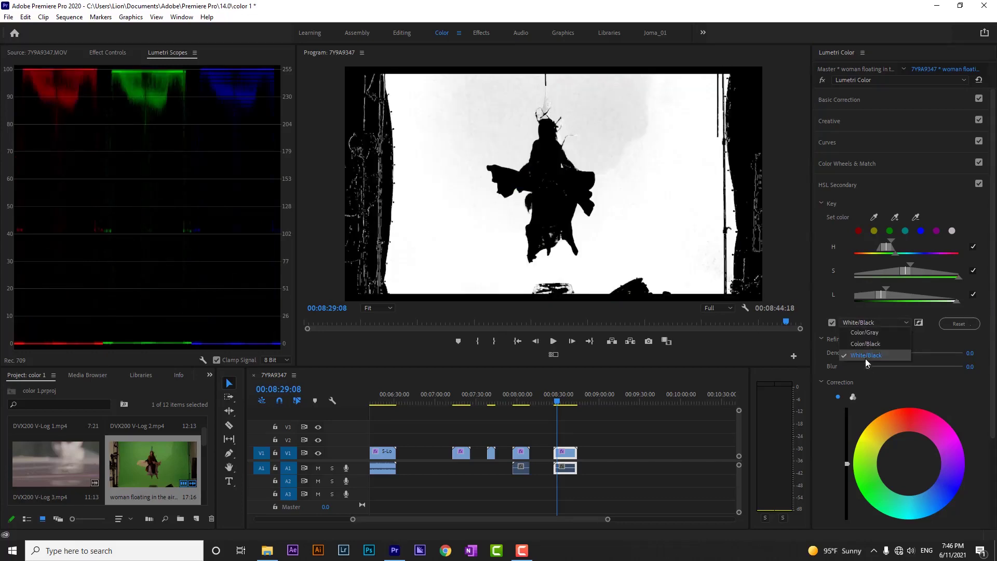
{"action": "left_click", "coordinate": [870, 332]}
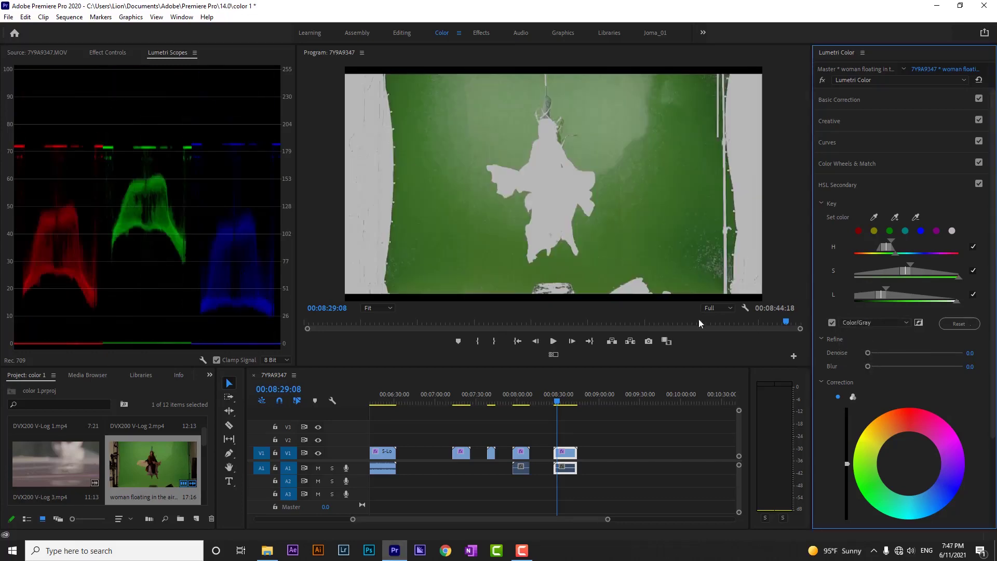
- Compare the keyed backdrop area with the full image by switching the mask preview off and on
{"action": "left_click", "coordinate": [831, 323]}
{"action": "left_click", "coordinate": [832, 323]}
{"action": "left_click", "coordinate": [831, 323]}
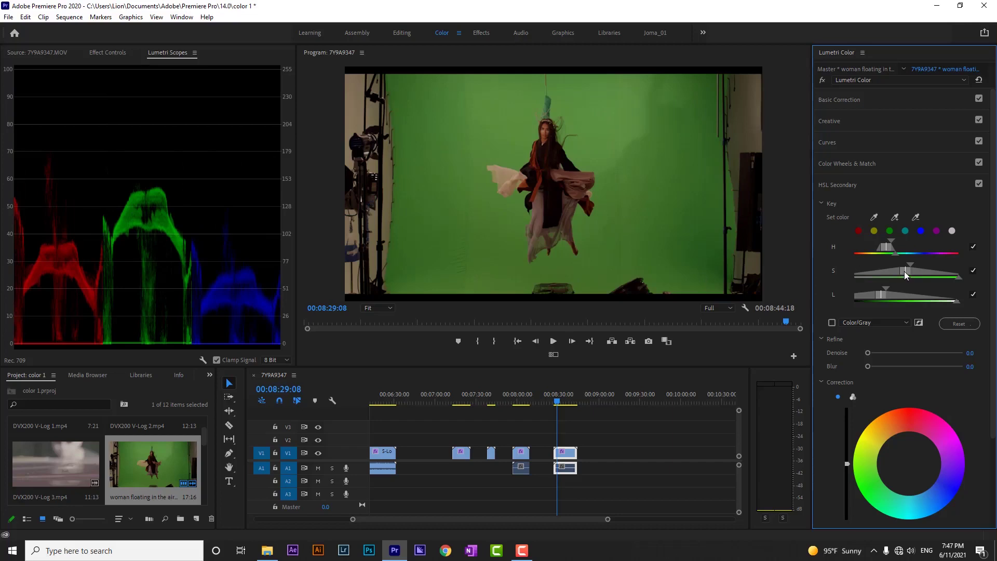
{"action": "left_click_drag", "start_coordinate": [904, 271], "coordinate": [904, 273]}
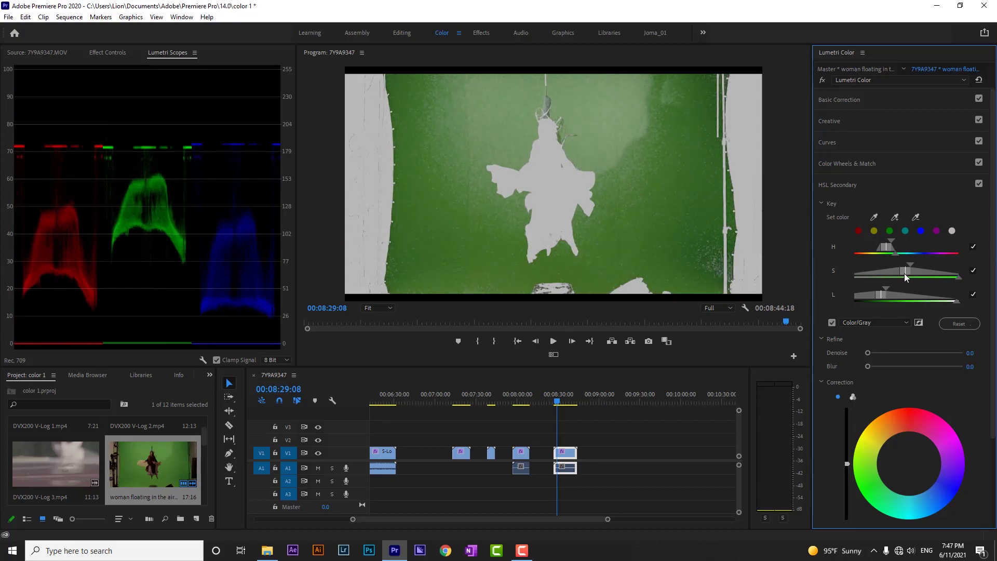
{"action": "left_click_drag", "start_coordinate": [904, 273], "coordinate": [904, 273]}
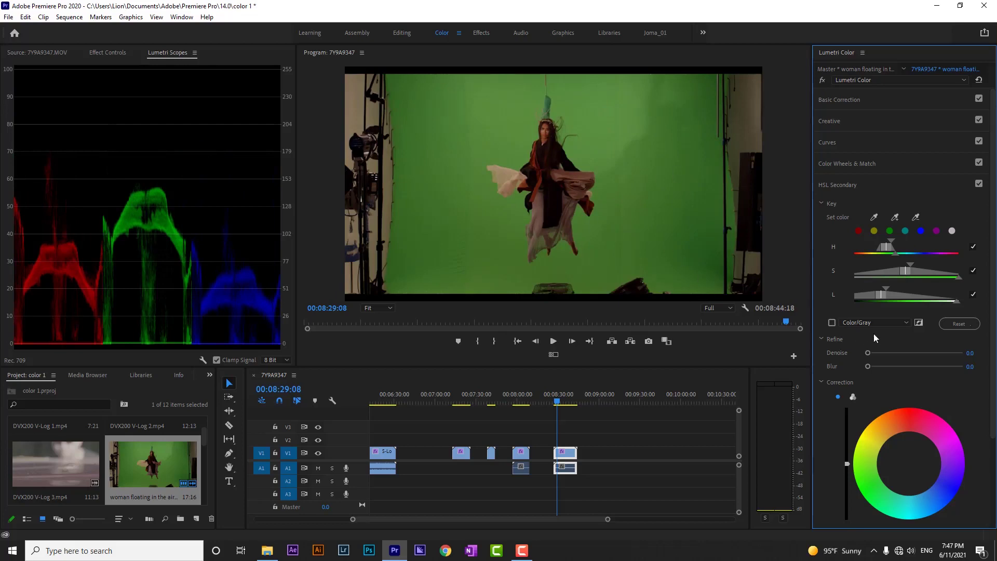
{"action": "left_click", "coordinate": [832, 323]}
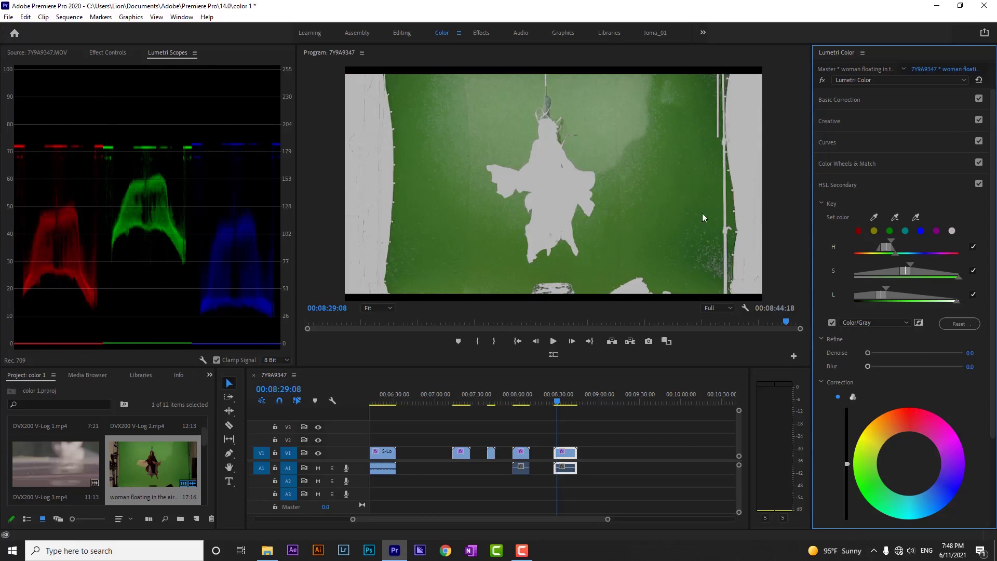
- Refine the green backdrop key with Denoise 50 and Blur 2
{"action": "mouse_move", "coordinate": [872, 353]}
{"action": "left_mouse_down"}
{"action": "mouse_move", "coordinate": [955, 355]}
{"action": "mouse_move", "coordinate": [855, 352]}
{"action": "left_mouse_up"}
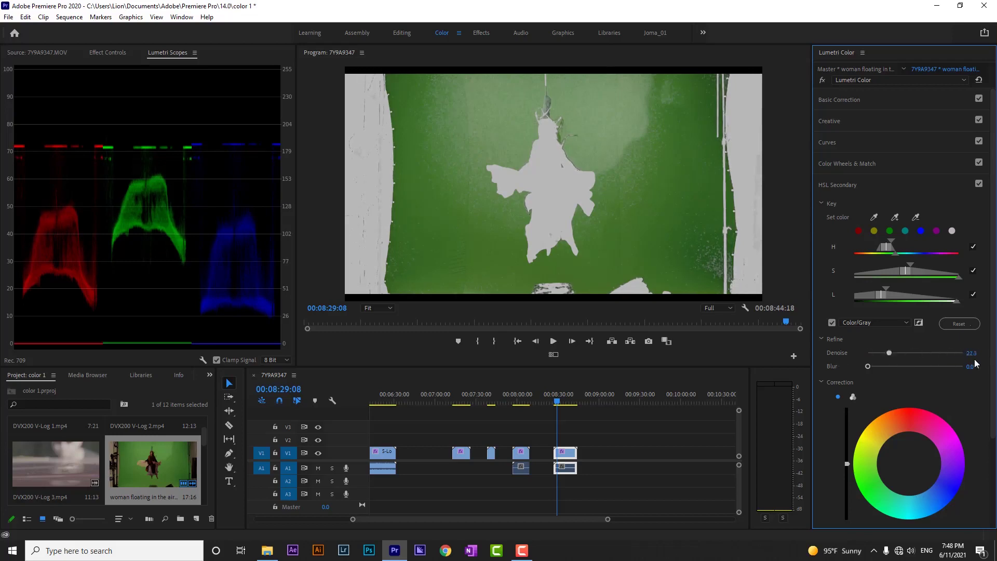
{"action": "key", "text": "ctrl+z"}
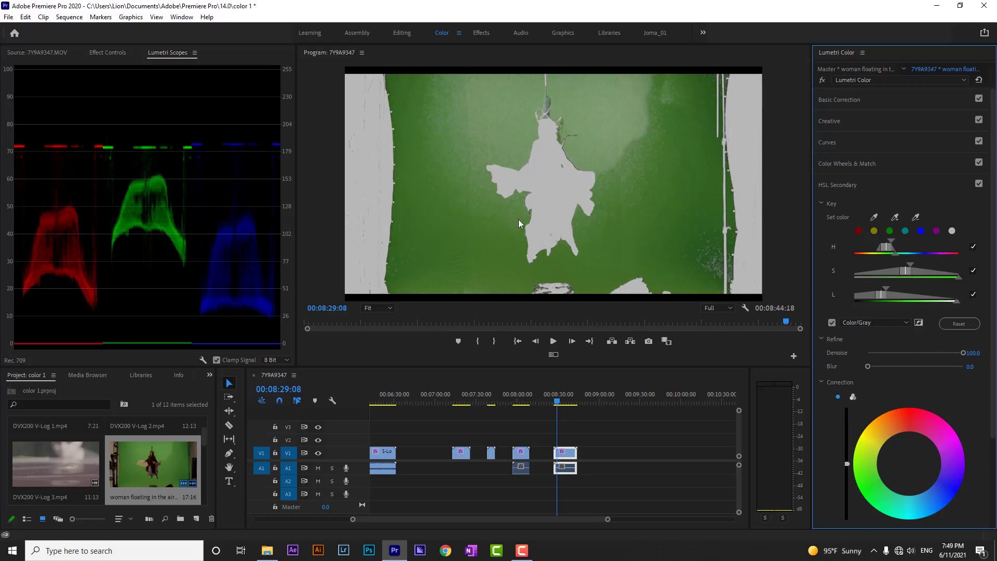
{"action": "mouse_move", "coordinate": [868, 367]}
{"action": "left_mouse_down"}
{"action": "mouse_move", "coordinate": [902, 368]}
{"action": "mouse_move", "coordinate": [861, 367]}
{"action": "mouse_move", "coordinate": [869, 367]}
{"action": "left_mouse_up"}
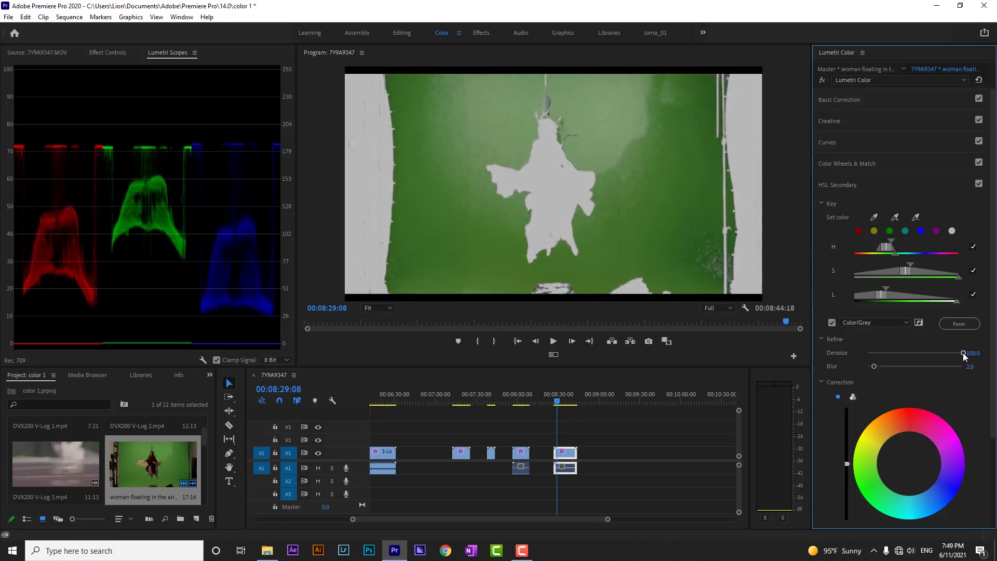
{"action": "left_click_drag", "start_coordinate": [963, 353], "coordinate": [909, 354]}
- Turn off the mask preview and shift the keyed backdrop toward a stronger green with the correction color wheel
{"action": "scroll", "coordinate": [914, 410], "scroll_direction": "down", "scroll_amount": 3}
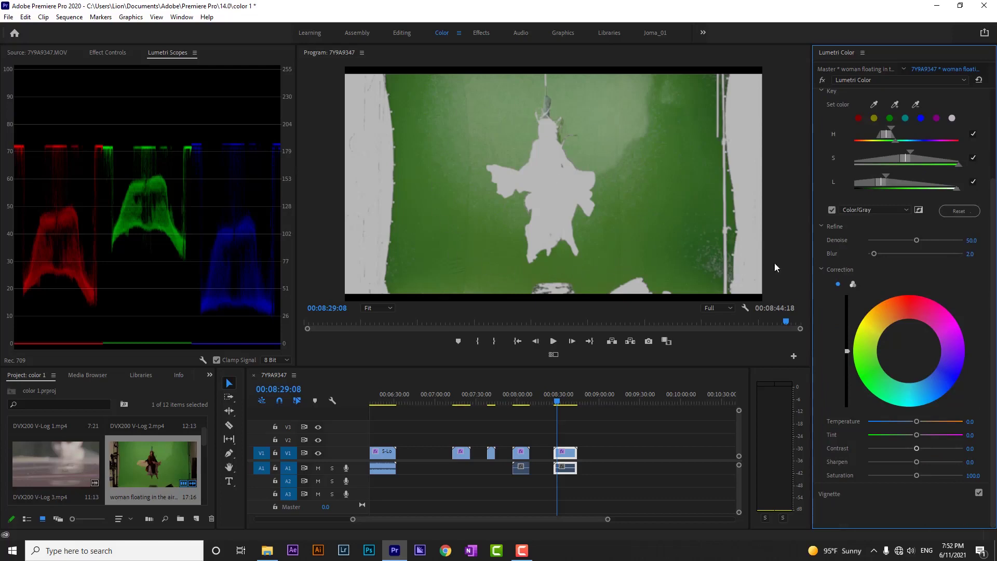
{"action": "left_click", "coordinate": [831, 210]}
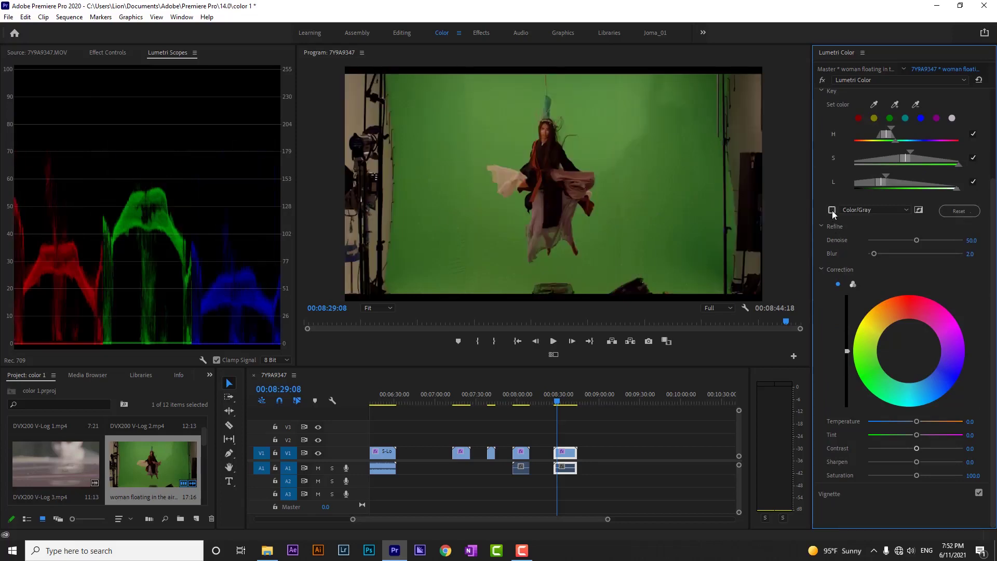
{"action": "left_click_drag", "start_coordinate": [907, 352], "coordinate": [862, 314]}
{"action": "left_click_drag", "start_coordinate": [880, 324], "coordinate": [951, 387]}
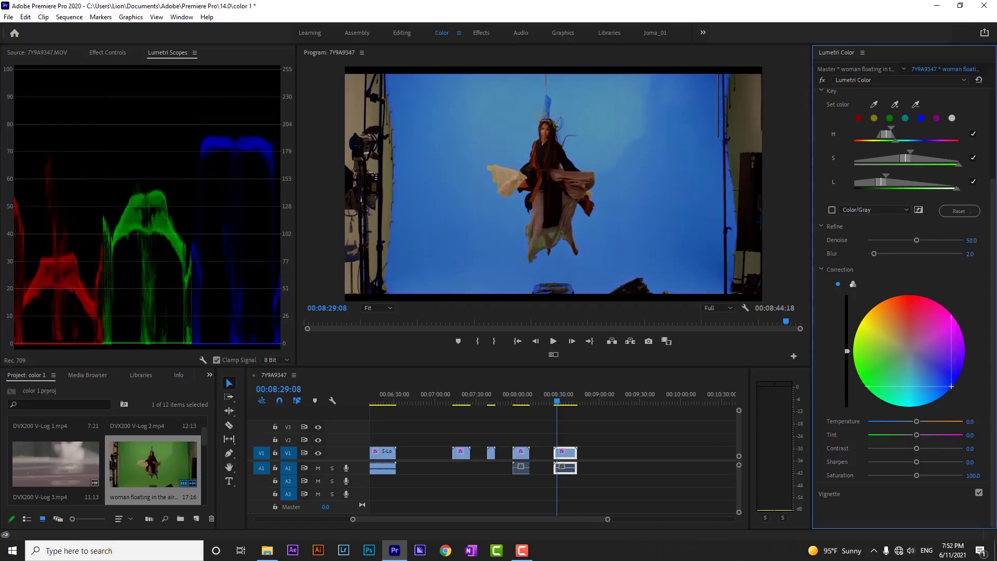
{"action": "double_click", "coordinate": [914, 397]}
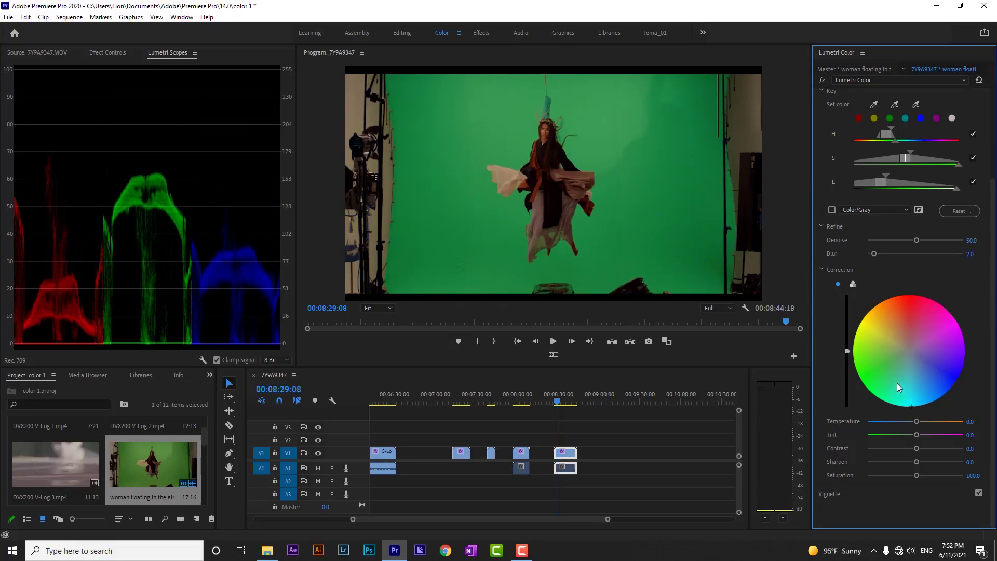
{"action": "left_click_drag", "start_coordinate": [883, 360], "coordinate": [860, 378]}
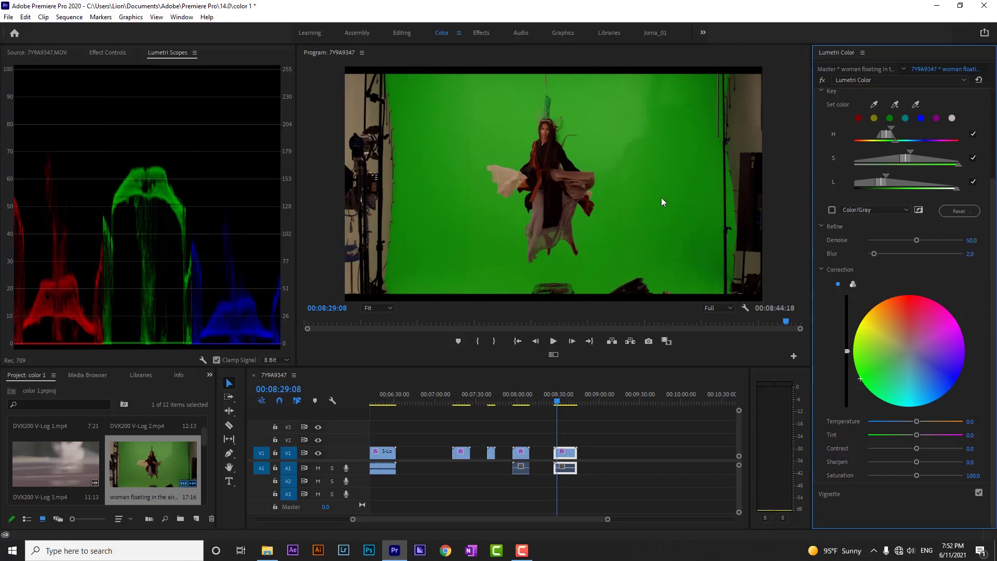
- Compare the clip with and without the Lumetri Color effect to check the green backdrop tint
{"action": "left_click", "coordinate": [822, 80]}
{"action": "left_click", "coordinate": [822, 80]}
{"action": "left_click", "coordinate": [822, 80]}
{"action": "left_click", "coordinate": [823, 80]}
- Show the three-way correction wheels and set Temperature -100, Tint -100, Contrast 100, Sharpen about 22.8 and Saturation 200 for the keyed area
{"action": "left_click", "coordinate": [852, 283]}
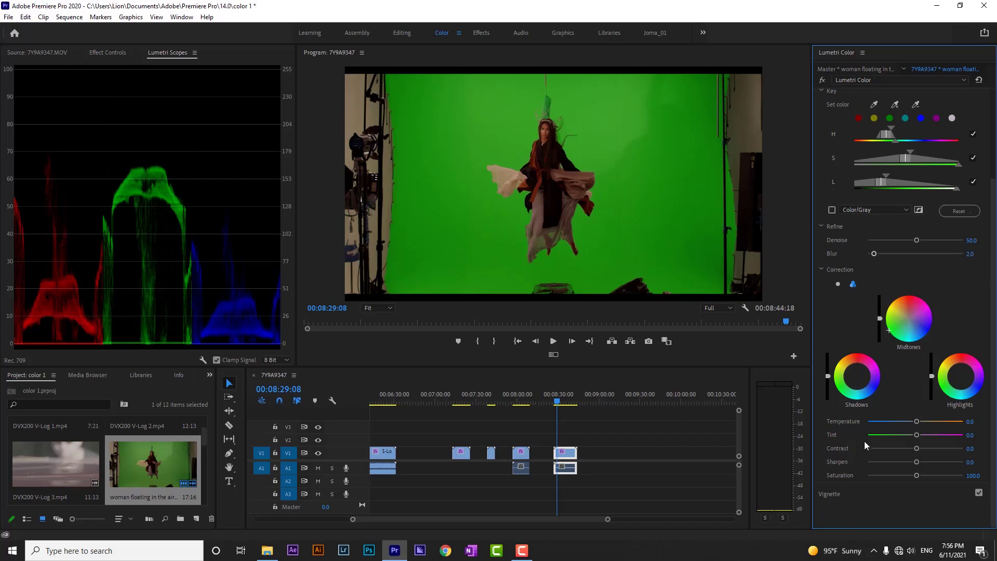
{"action": "left_click_drag", "start_coordinate": [918, 425], "coordinate": [834, 423]}
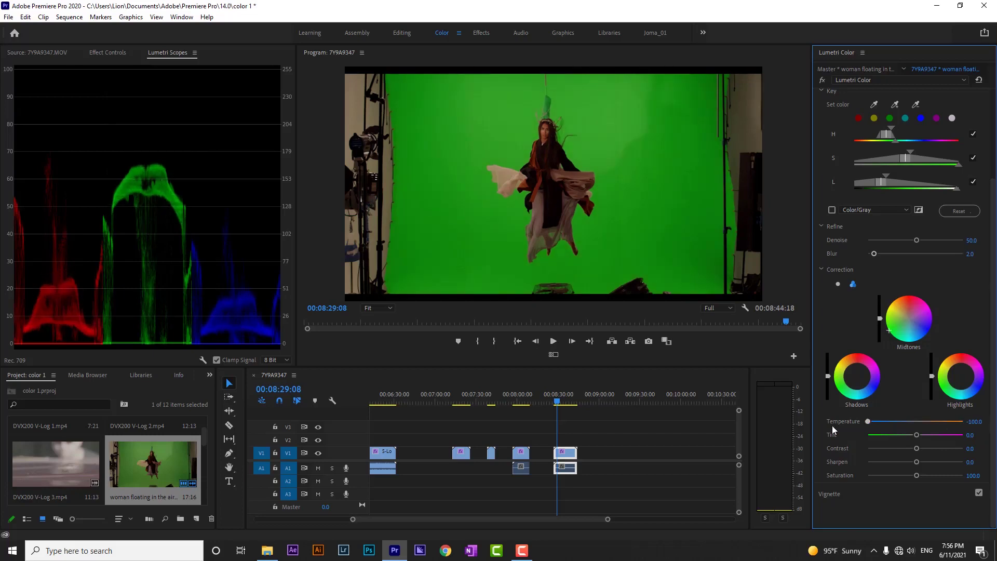
{"action": "left_click_drag", "start_coordinate": [917, 434], "coordinate": [963, 475]}
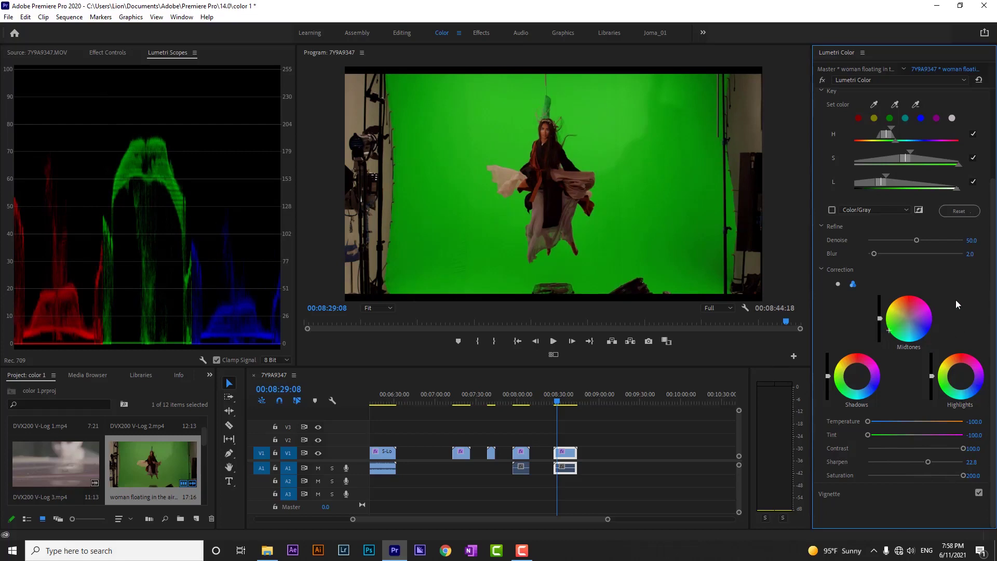
- Compare the intensified backdrop correction with the ungraded clip by bypassing and restoring Lumetri Color
{"action": "scroll", "coordinate": [955, 306], "scroll_direction": "up", "scroll_amount": 2}
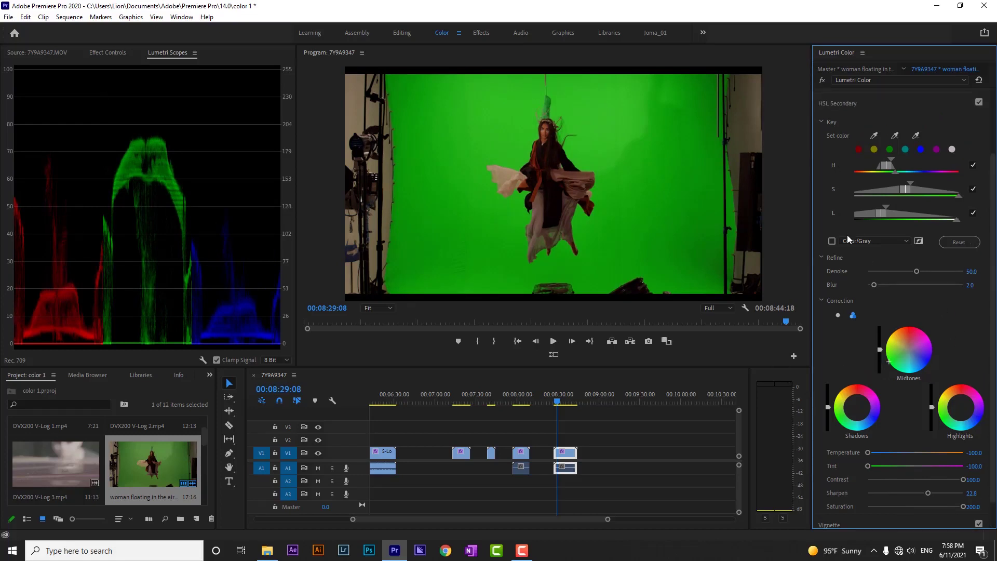
{"action": "scroll", "coordinate": [847, 235], "scroll_direction": "up", "scroll_amount": 4}
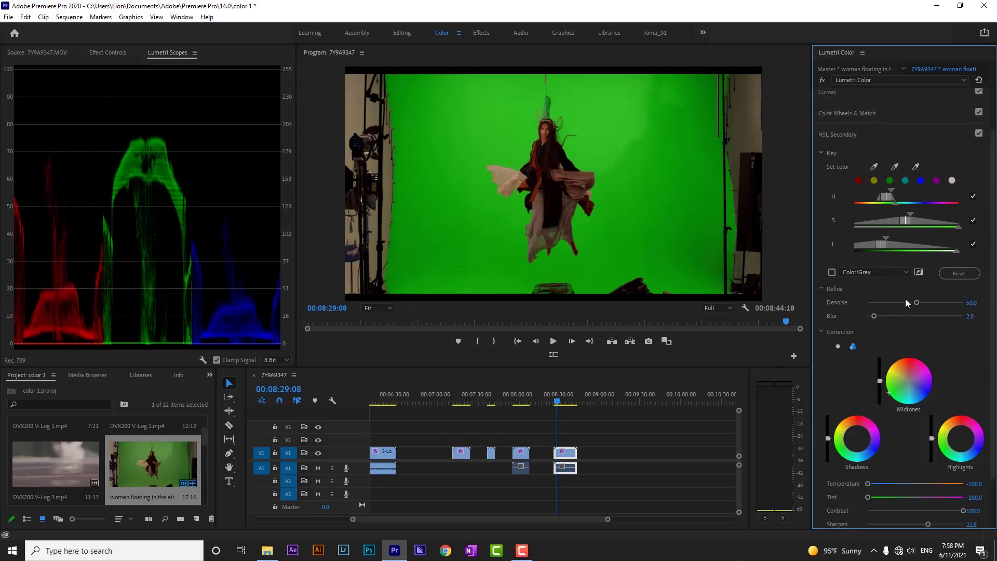
{"action": "left_click", "coordinate": [821, 80]}
{"action": "left_click", "coordinate": [822, 80]}
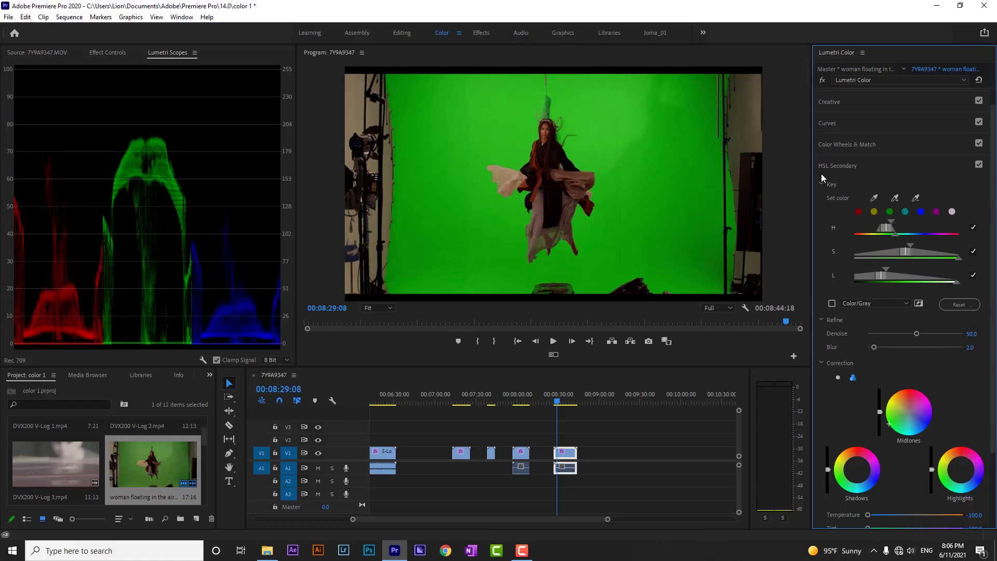
- Try the red, green and magenta preset key colors for the HSL Secondary selection
{"action": "left_click", "coordinate": [858, 212]}
{"action": "left_click", "coordinate": [889, 212]}
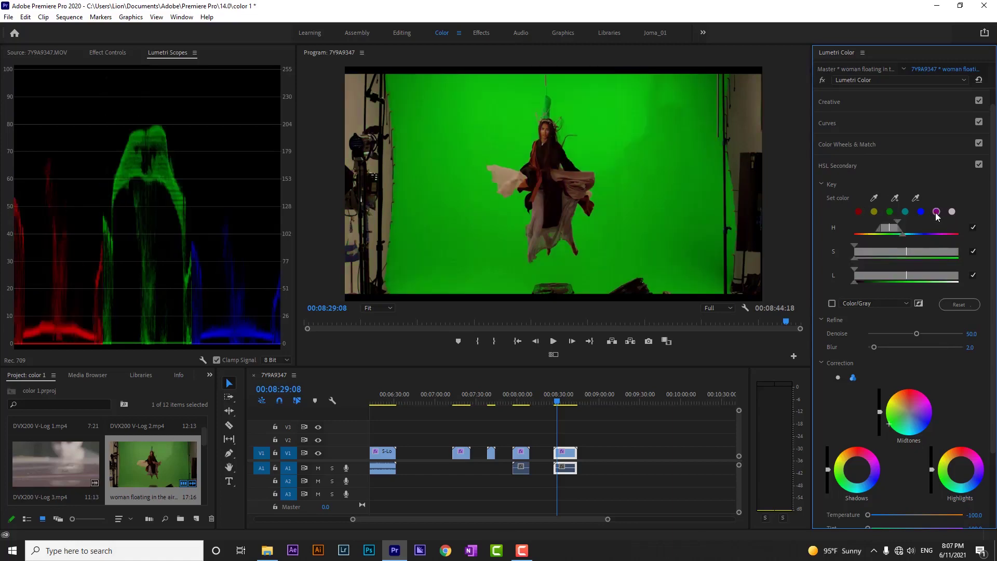
{"action": "left_click", "coordinate": [936, 212]}
{"action": "left_click", "coordinate": [890, 212]}
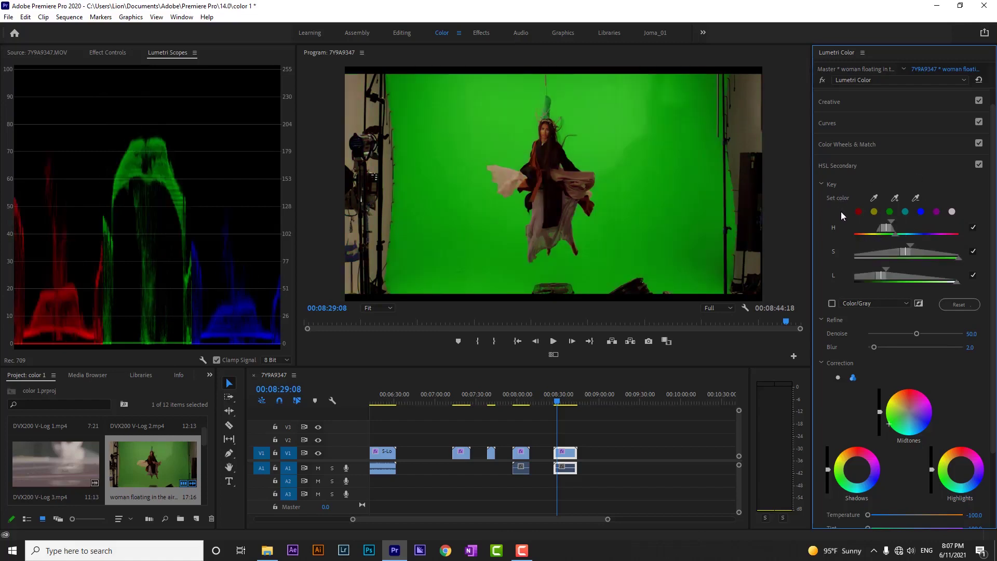
- Open the Vignette section, and import the "Woman looking out toward a stormy sea" clip from File Explorer's Footage folder into the project
{"action": "scroll", "coordinate": [879, 327], "scroll_direction": "down", "scroll_amount": 3}
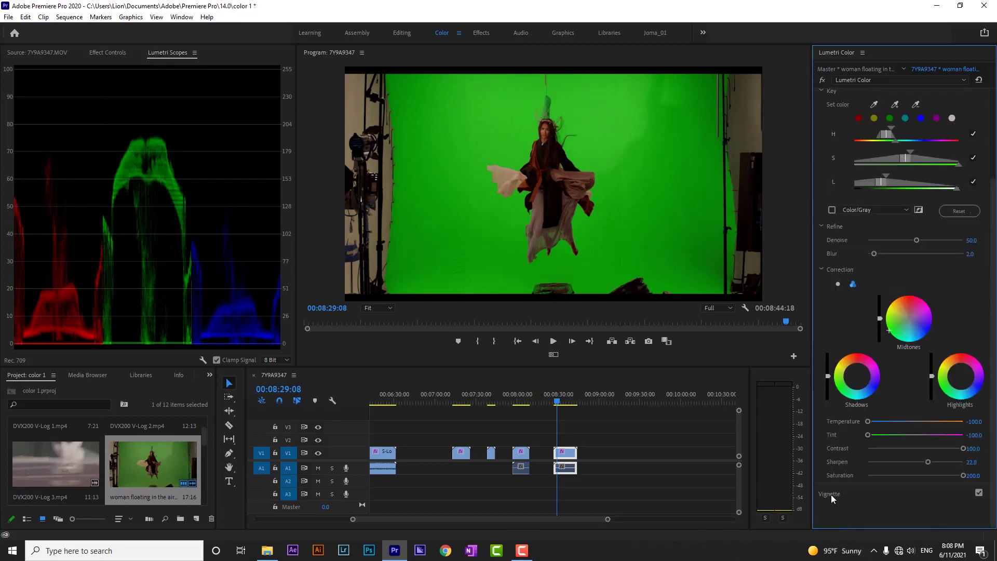
{"action": "left_click", "coordinate": [831, 495]}
{"action": "left_click", "coordinate": [268, 551]}
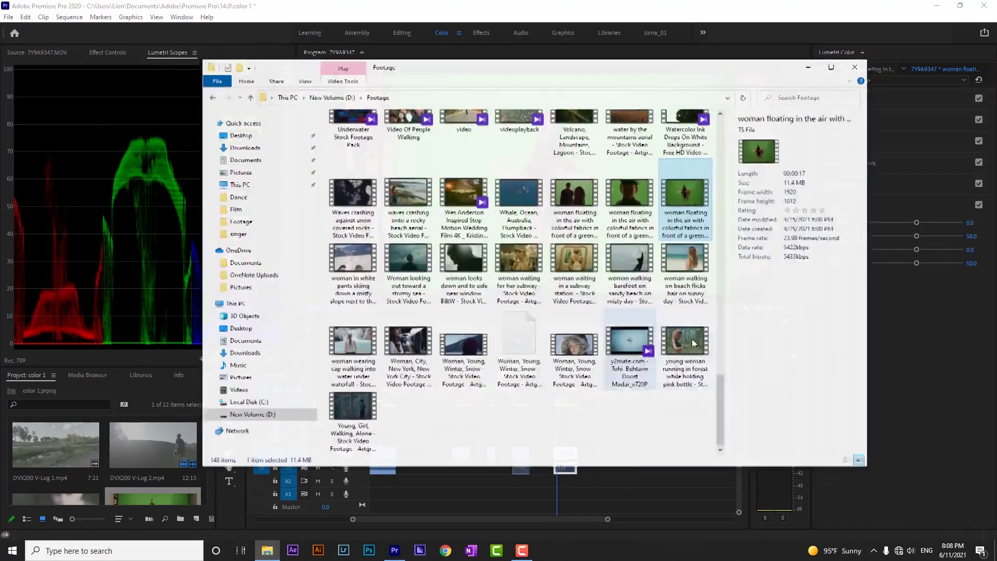
{"action": "left_click_drag", "start_coordinate": [425, 253], "coordinate": [113, 467]}
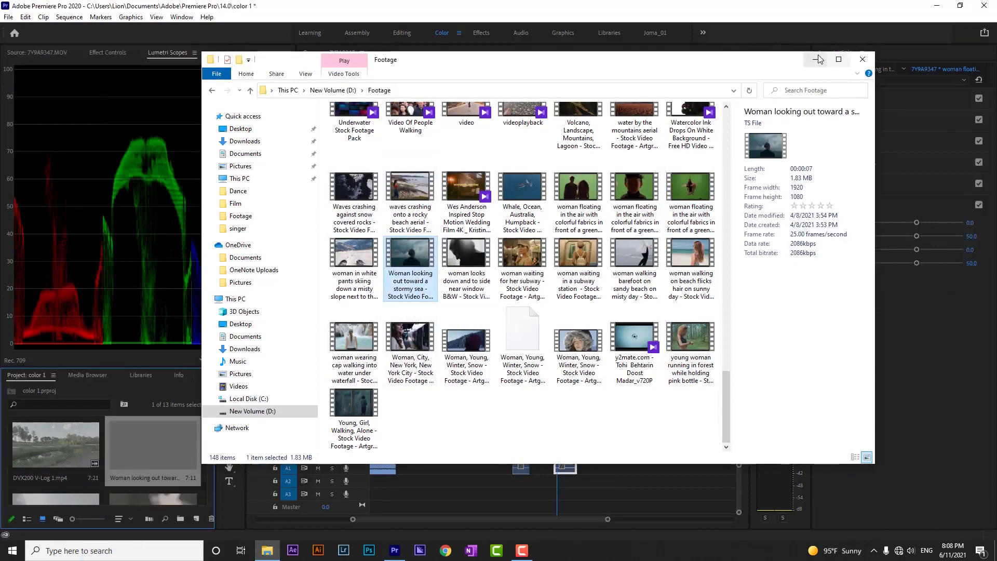
- Place the imported "Woman looking out toward a stormy sea" clip on track V1 after the last clip, and move the playhead onto it
{"action": "left_click", "coordinate": [815, 60]}
{"action": "left_click_drag", "start_coordinate": [194, 438], "coordinate": [596, 452]}
{"action": "left_click", "coordinate": [596, 404]}
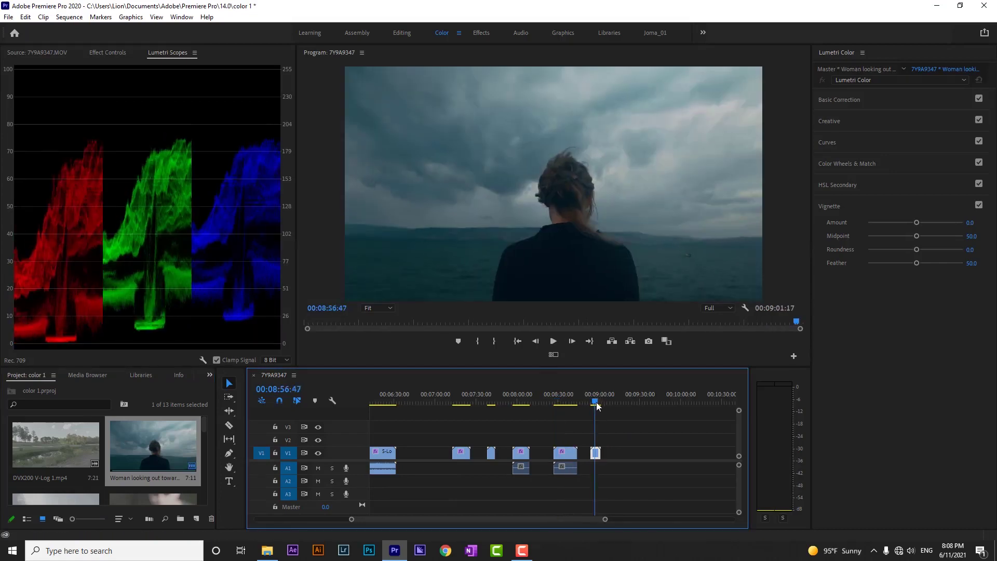
- Add a dark vignette to the stormy-sea clip with Amount -3.0, Midpoint 18.5, Roundness about 72.8 and Feather about 81.5
{"action": "left_click", "coordinate": [850, 234]}
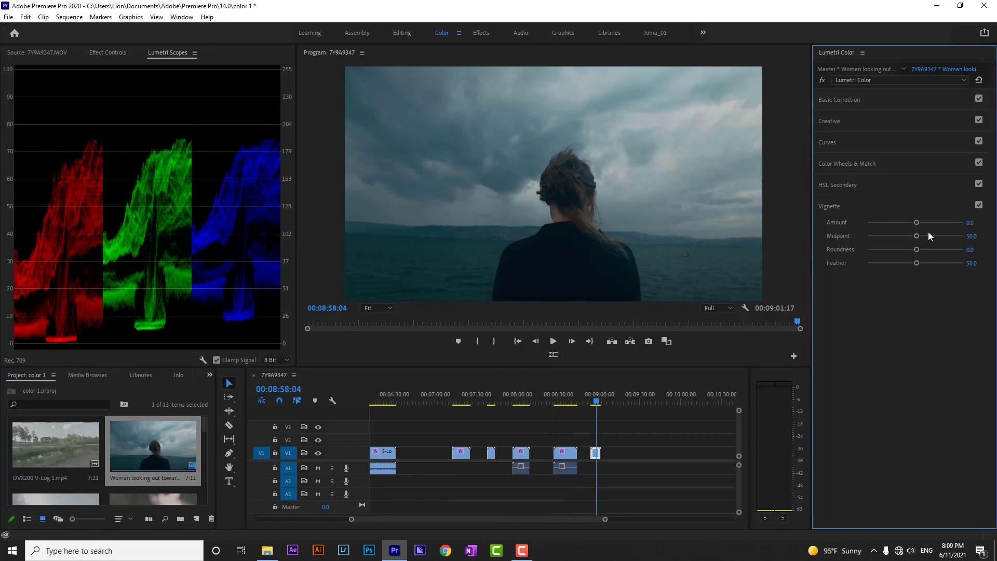
{"action": "left_click_drag", "start_coordinate": [916, 222], "coordinate": [864, 223]}
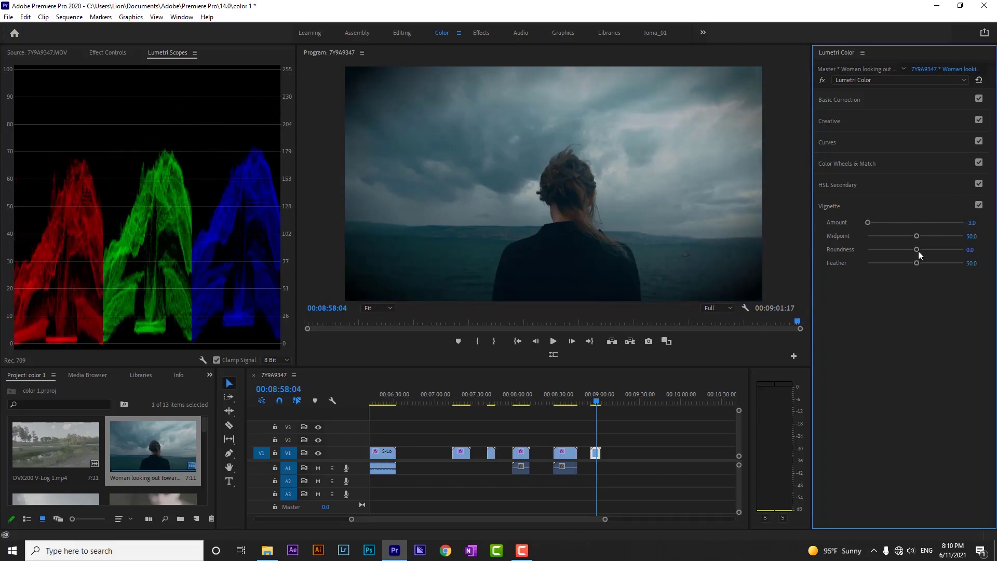
{"action": "left_click_drag", "start_coordinate": [917, 236], "coordinate": [885, 236]}
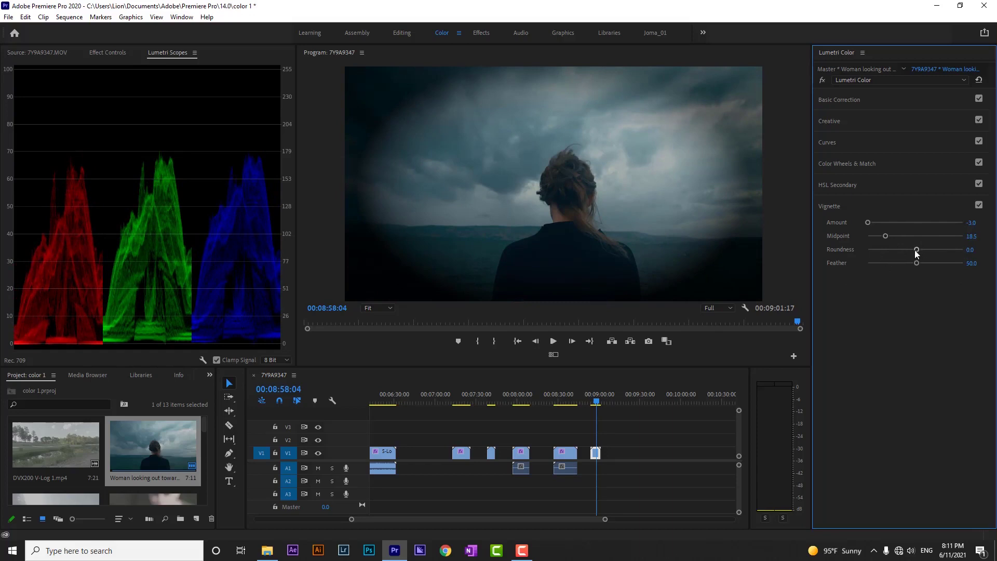
{"action": "left_click_drag", "start_coordinate": [917, 250], "coordinate": [949, 248]}
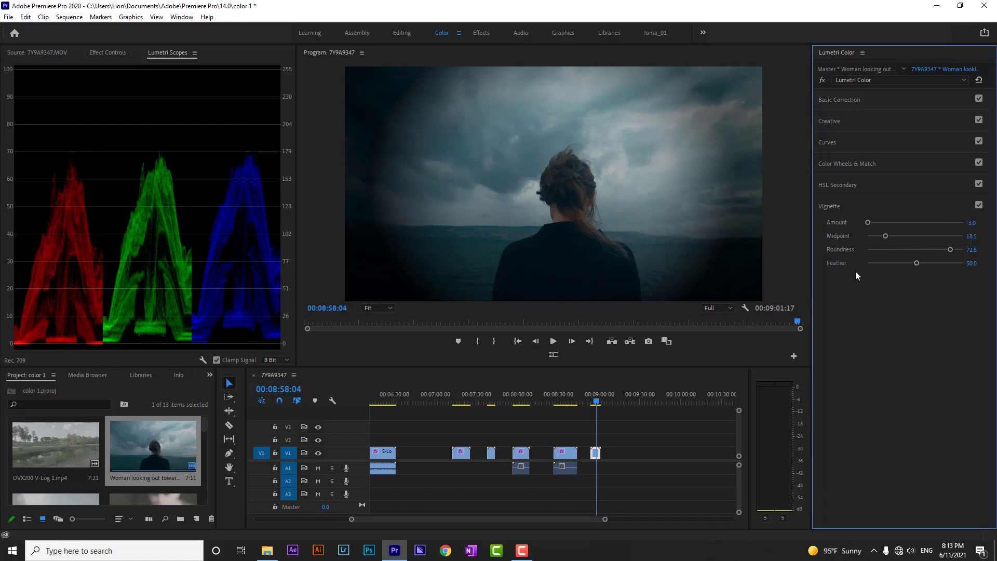
{"action": "left_click_drag", "start_coordinate": [917, 263], "coordinate": [945, 264]}
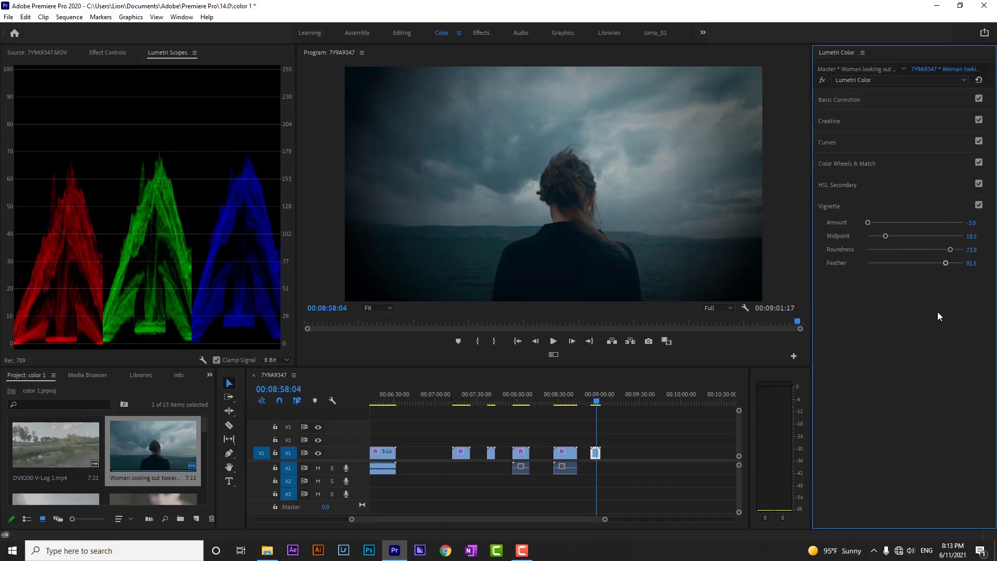
- Compare the stormy-sea clip with and without the vignette, and collapse the Vignette section
{"action": "left_click", "coordinate": [979, 205]}
{"action": "left_click", "coordinate": [978, 205]}
{"action": "left_click", "coordinate": [979, 205]}
{"action": "left_click", "coordinate": [978, 206]}
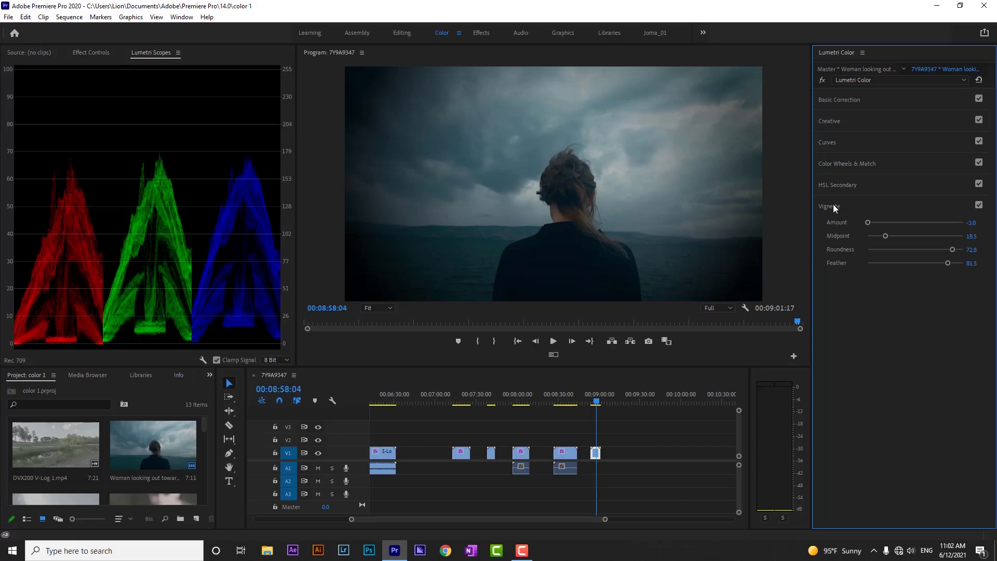
{"action": "left_click", "coordinate": [833, 204]}
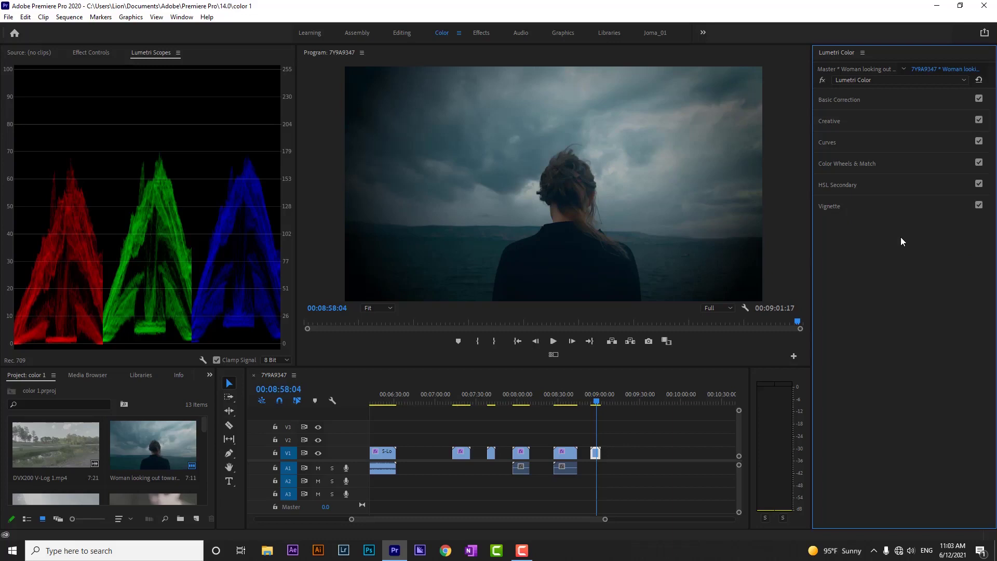
- Show the Color Correction video effects in the Effects workspace, and remove Lumetri Color from the stormy-sea clip
{"action": "left_click", "coordinate": [478, 35]}
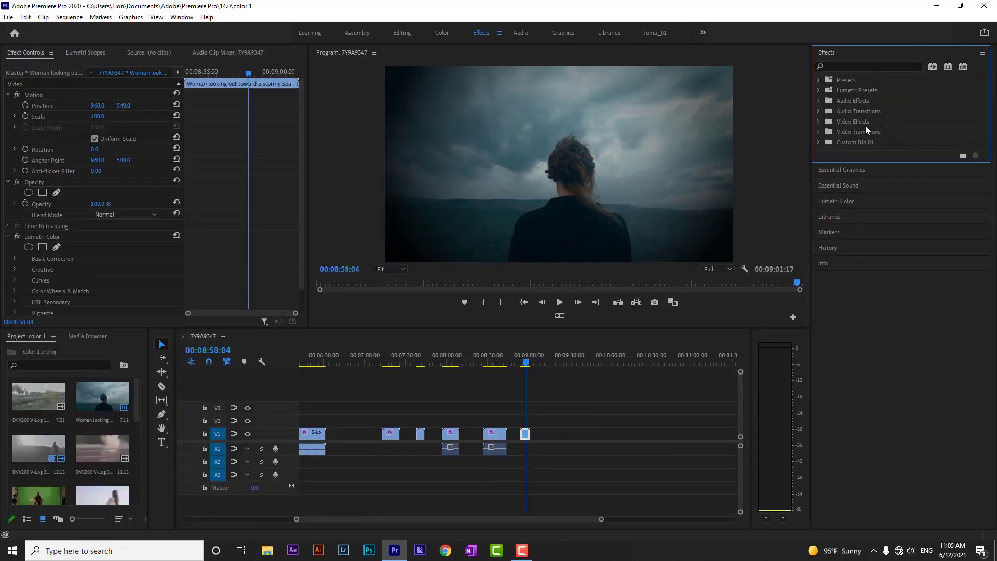
{"action": "left_click", "coordinate": [818, 121]}
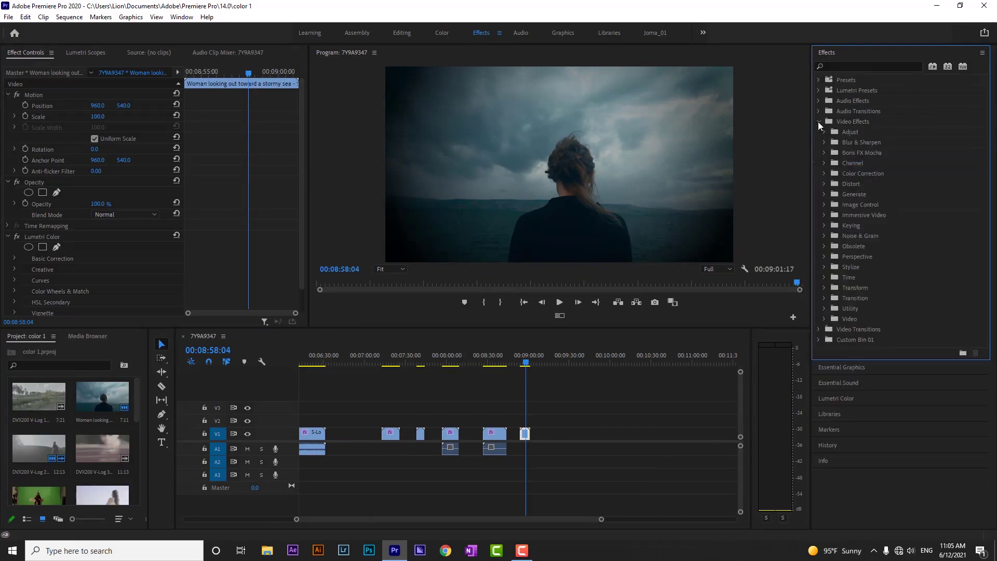
{"action": "left_click", "coordinate": [824, 173]}
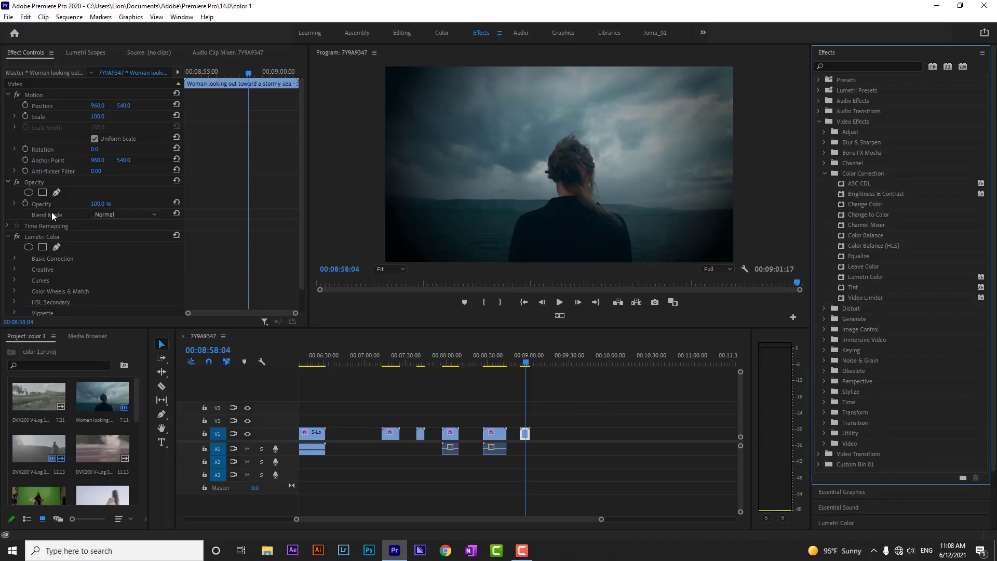
{"action": "left_click", "coordinate": [41, 236]}
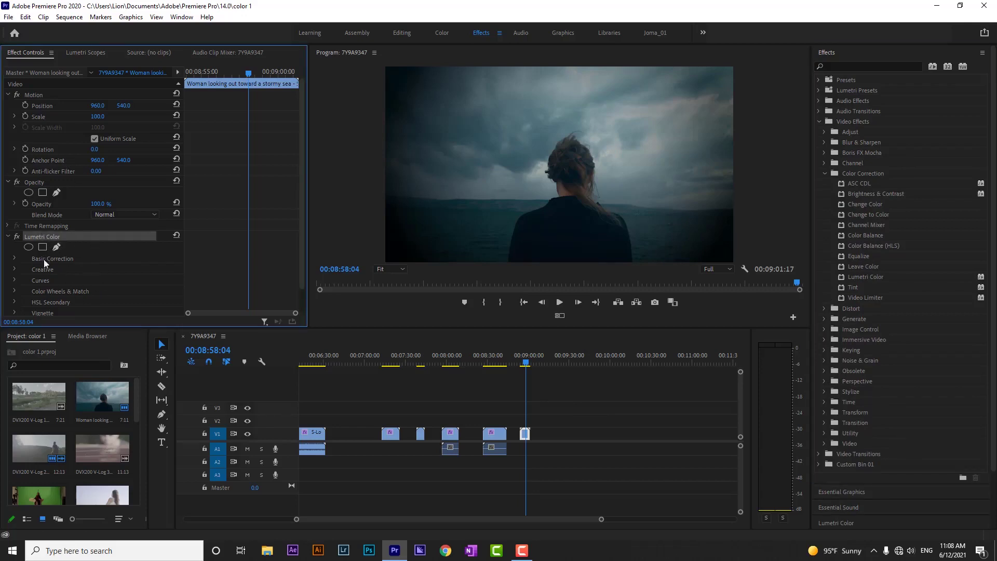
{"action": "key", "text": "Delete"}
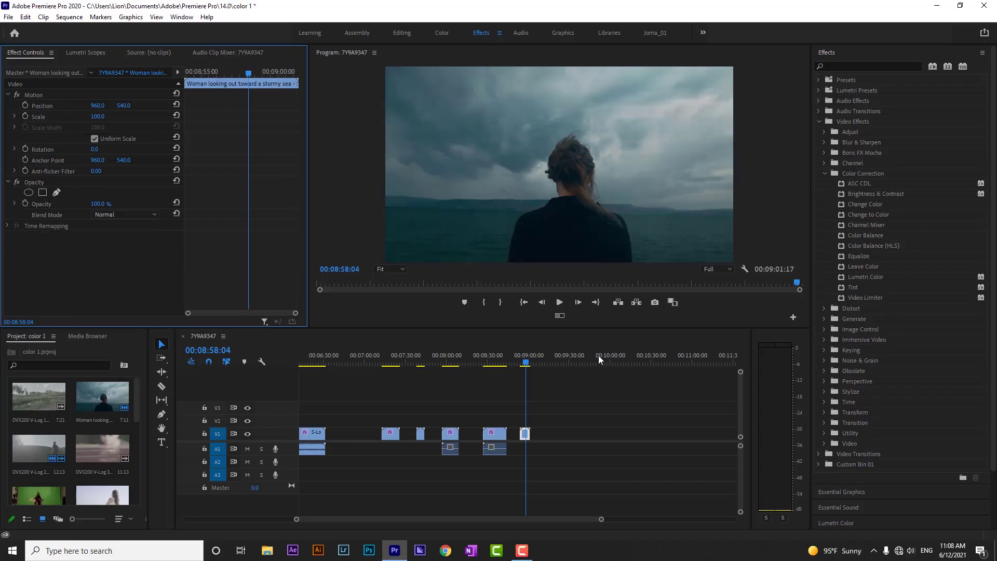
- Try ASC CDL on the stormy-sea clip with Red Slope 0.3, Red Power 0.8, Blue Offset -1 and Saturation 1.8, and remove the effect
{"action": "left_click", "coordinate": [866, 184]}
{"action": "left_click_drag", "start_coordinate": [581, 343], "coordinate": [526, 433]}
{"action": "left_click_drag", "start_coordinate": [301, 204], "coordinate": [300, 277]}
{"action": "left_click_drag", "start_coordinate": [101, 193], "coordinate": [600, 189]}
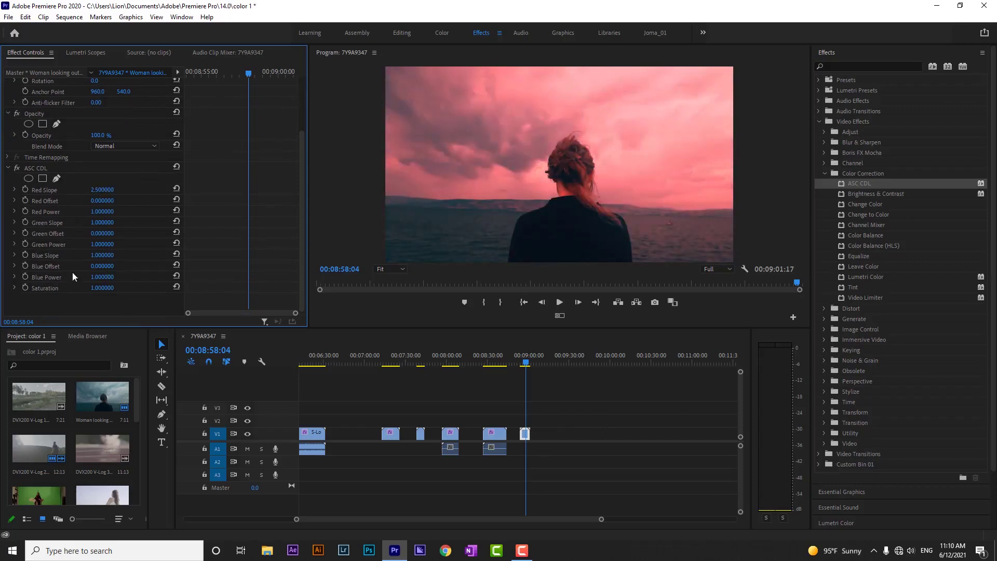
{"action": "left_click_drag", "start_coordinate": [102, 212], "coordinate": [156, 264]}
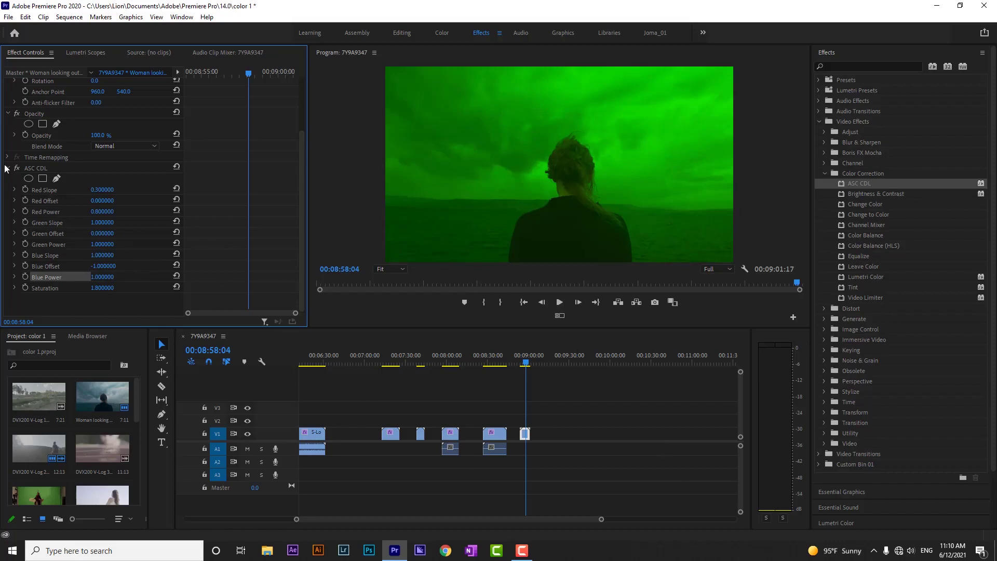
{"action": "left_click", "coordinate": [34, 167]}
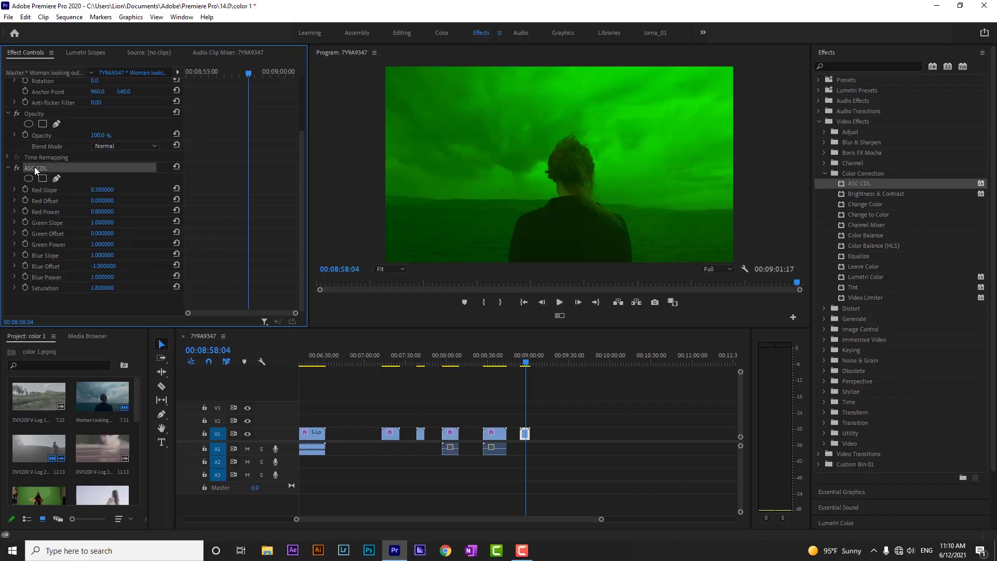
{"action": "key", "text": "Delete"}
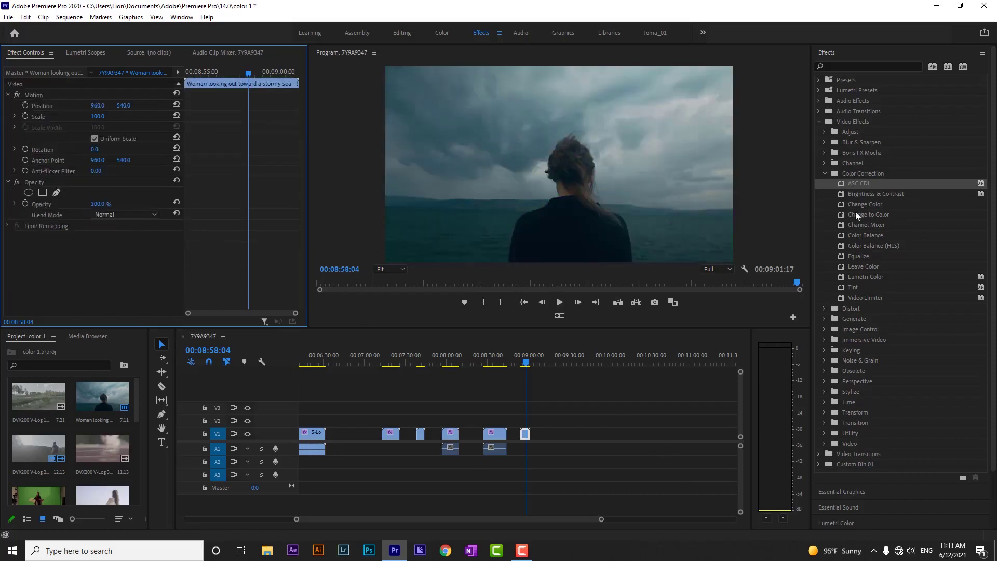
- Apply Brightness & Contrast to the stormy-sea clip and raise both its brightness and contrast
{"action": "left_click", "coordinate": [875, 194]}
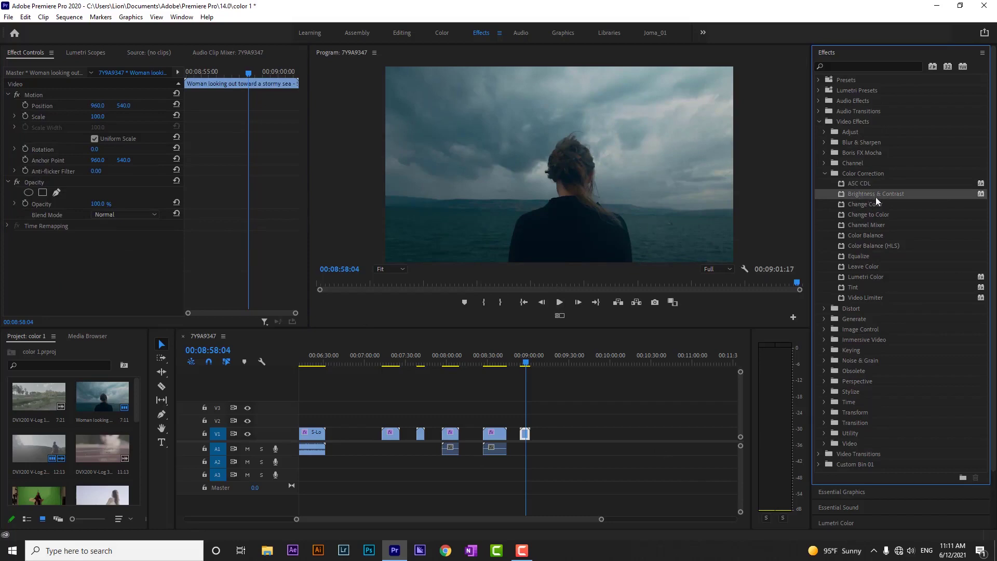
{"action": "left_click_drag", "start_coordinate": [561, 379], "coordinate": [525, 434]}
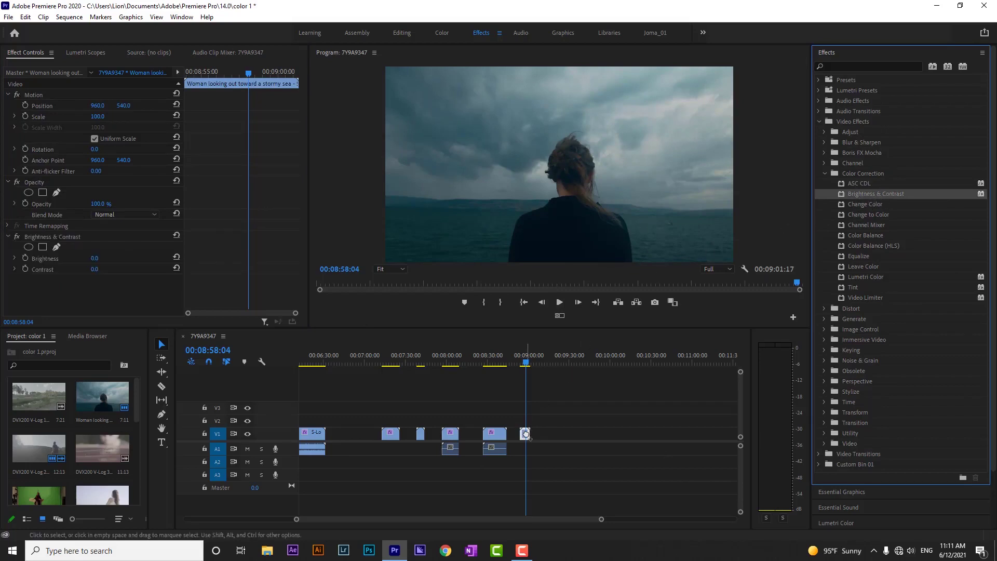
{"action": "left_click", "coordinate": [89, 261]}
{"action": "left_click_drag", "start_coordinate": [94, 258], "coordinate": [71, 269]}
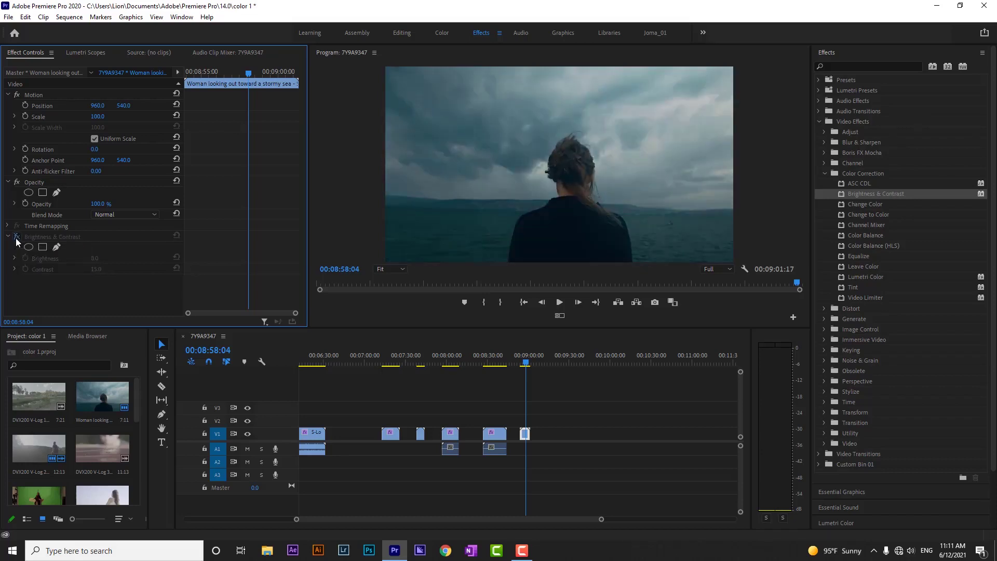
- Compare the stormy-sea clip with Brightness & Contrast off and on, and remove the effect
{"action": "left_click", "coordinate": [16, 237]}
{"action": "left_click", "coordinate": [16, 237]}
{"action": "left_click", "coordinate": [16, 237]}
{"action": "left_click", "coordinate": [16, 237]}
{"action": "left_click", "coordinate": [92, 238]}
{"action": "key", "text": "Delete"}
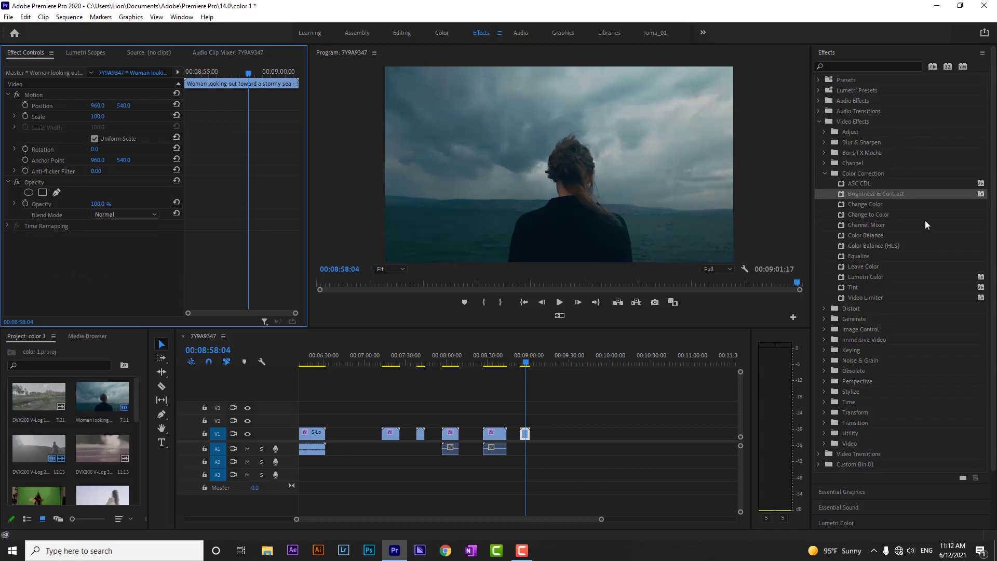
{"action": "left_click", "coordinate": [860, 205]}
{"action": "left_click_drag", "start_coordinate": [862, 205], "coordinate": [524, 432]}
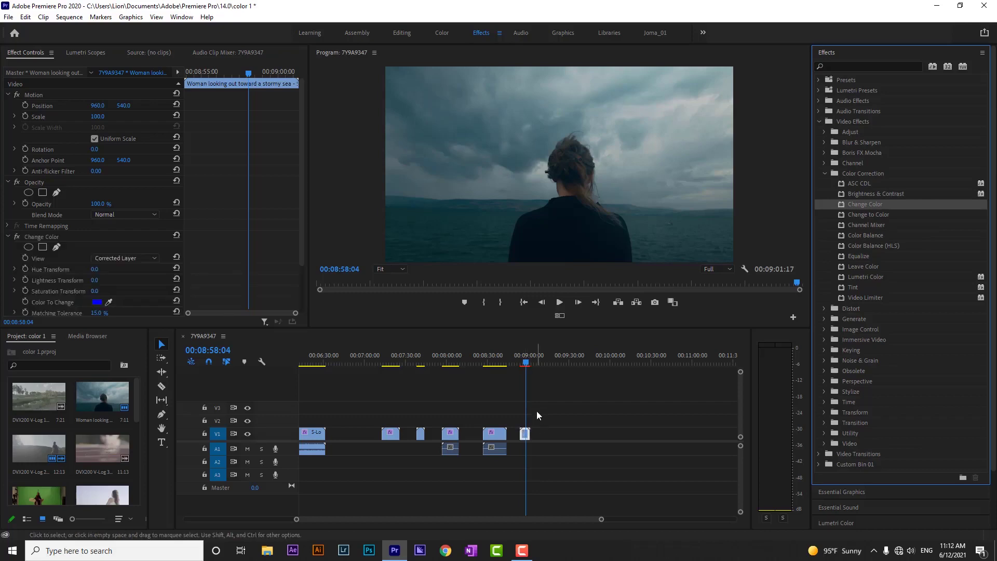
{"action": "key", "text": "ctrl+z"}
- Select the smiling girl library portrait clip with the playhead on it, and remove its Lumetri Color effect
{"action": "left_click", "coordinate": [494, 362]}
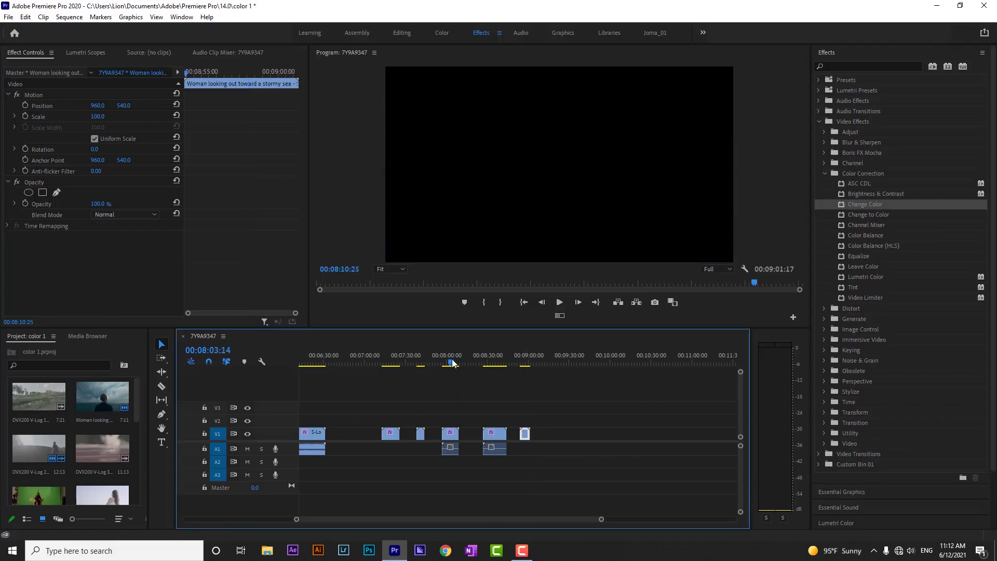
{"action": "left_click", "coordinate": [451, 362]}
{"action": "left_click", "coordinate": [418, 363]}
{"action": "left_click", "coordinate": [420, 434]}
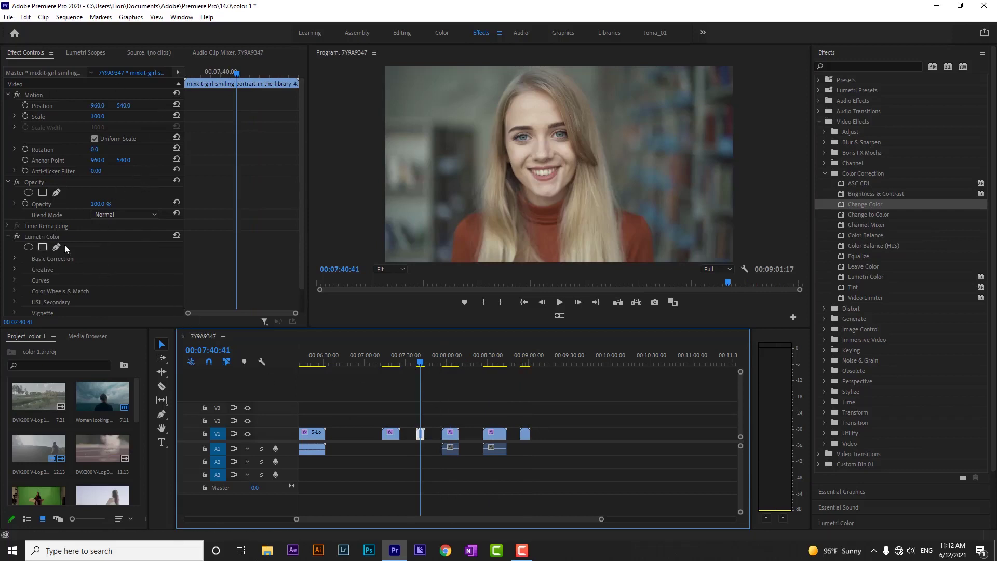
{"action": "left_click_drag", "start_coordinate": [300, 197], "coordinate": [300, 219]}
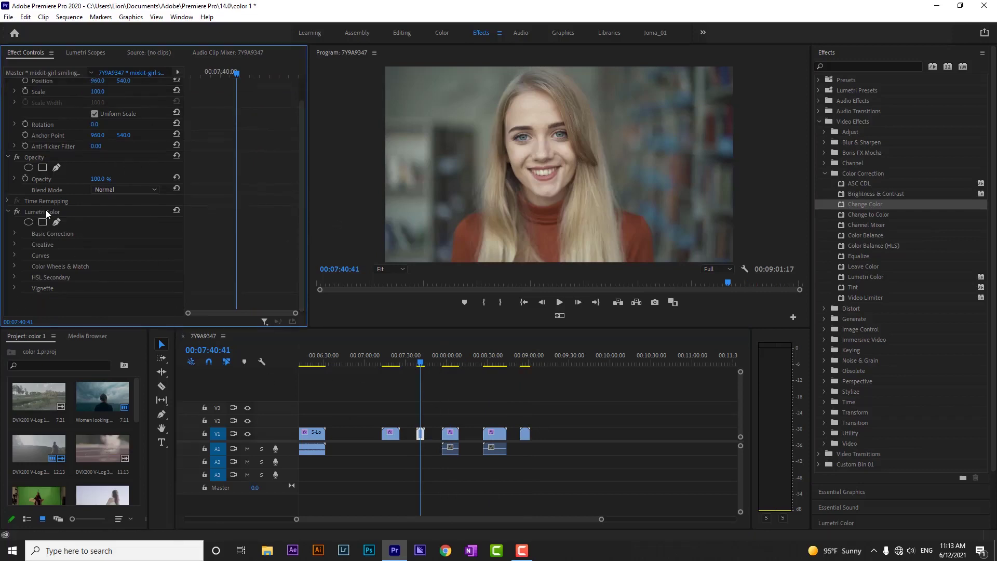
{"action": "left_click", "coordinate": [46, 209]}
{"action": "key", "text": "Delete"}
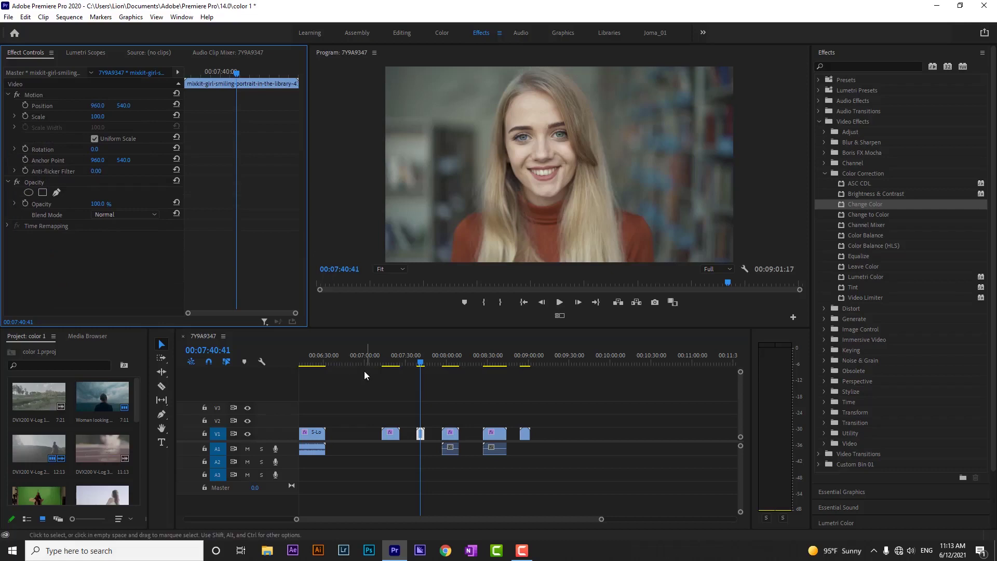
- Apply Change Color to the library portrait clip and sample the girl's red-brown sweater as the Color To Change
{"action": "left_click_drag", "start_coordinate": [871, 202], "coordinate": [420, 433]}
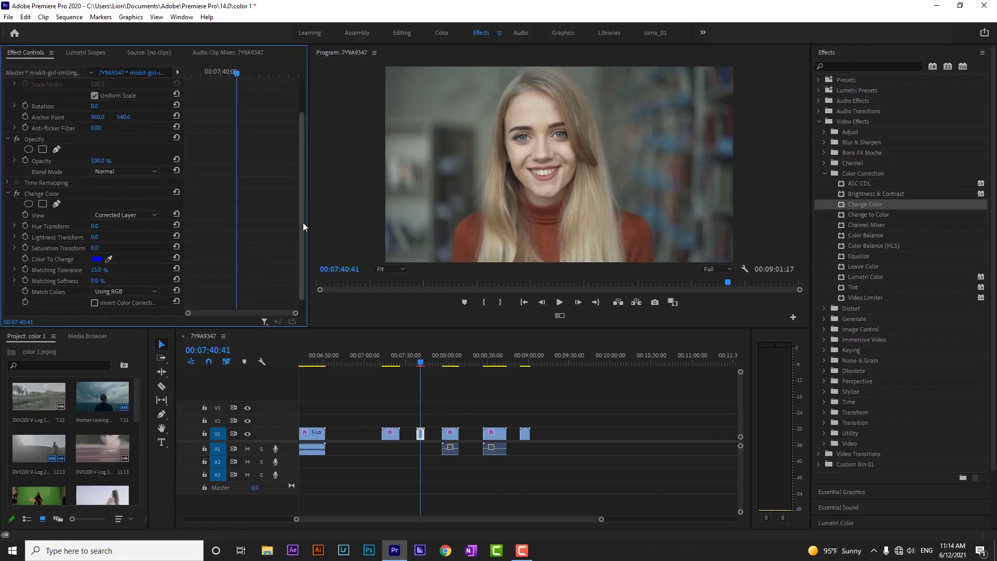
{"action": "scroll", "coordinate": [303, 226], "scroll_direction": "down", "scroll_amount": 1}
{"action": "left_click", "coordinate": [108, 246]}
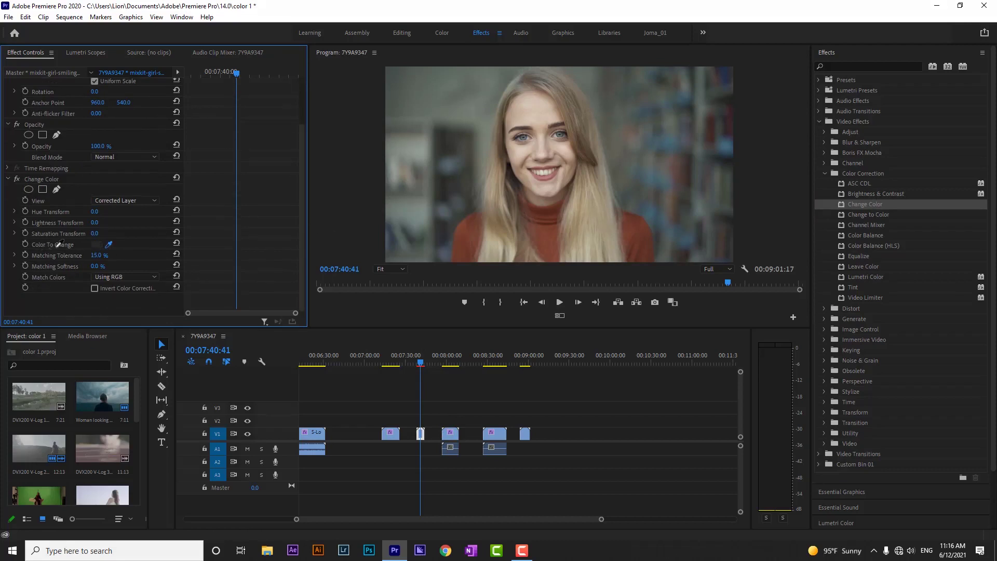
{"action": "left_click", "coordinate": [656, 232]}
{"action": "left_click", "coordinate": [635, 227]}
- Try Hue Transform 30, settle on -14, and set Match Colors to Using Hue and finally Using Chroma
{"action": "left_click_drag", "start_coordinate": [96, 212], "coordinate": [98, 211]}
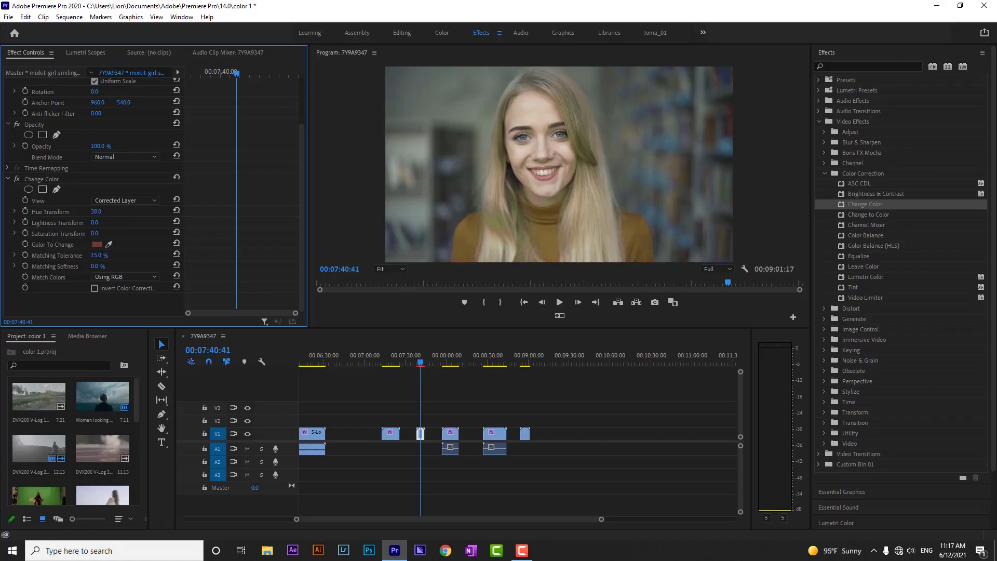
{"action": "left_click_drag", "start_coordinate": [96, 212], "coordinate": [93, 211]}
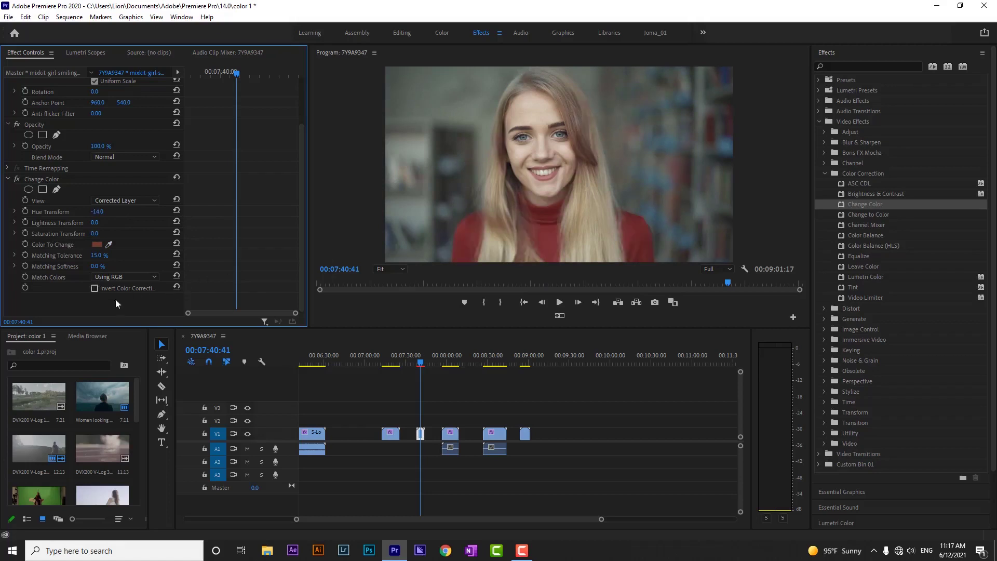
{"action": "left_click", "coordinate": [128, 278]}
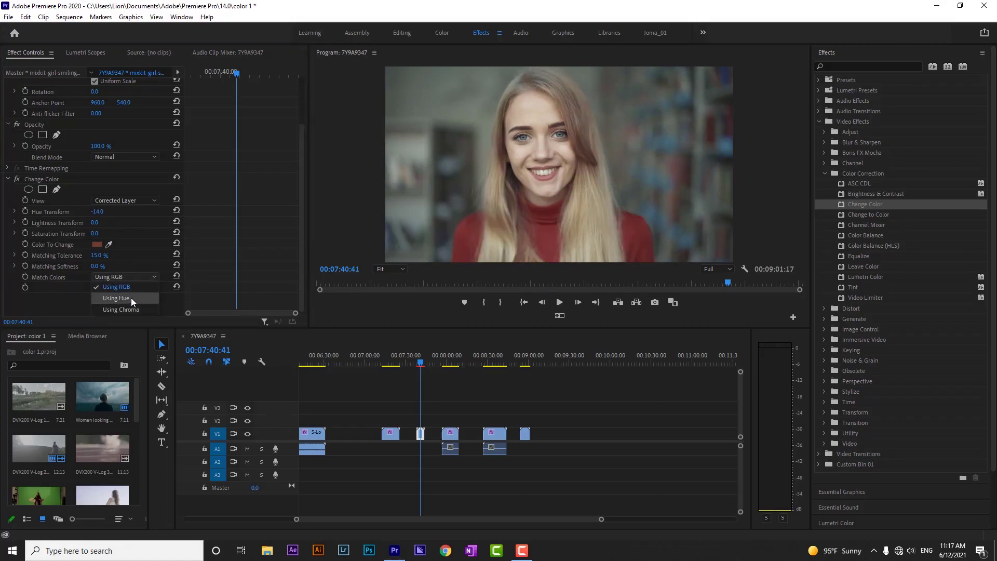
{"action": "left_click", "coordinate": [133, 299]}
{"action": "left_click", "coordinate": [130, 278]}
{"action": "left_click", "coordinate": [138, 313]}
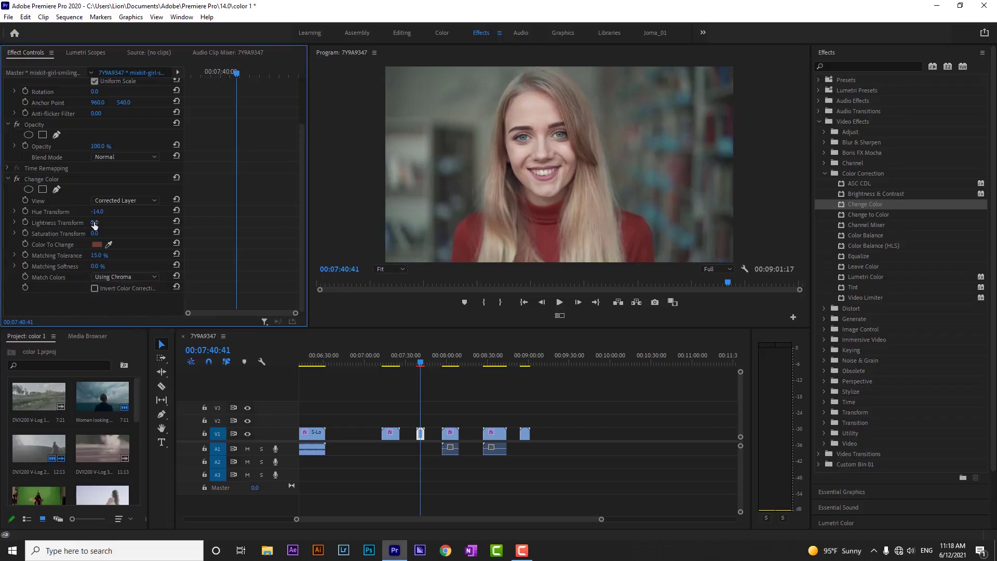
- Try a lower Lightness Transform, undo it, and set Saturation Transform to -25
{"action": "mouse_move", "coordinate": [94, 224]}
{"action": "left_mouse_down"}
{"action": "mouse_move", "coordinate": [122, 224]}
{"action": "mouse_move", "coordinate": [86, 224]}
{"action": "left_mouse_up"}
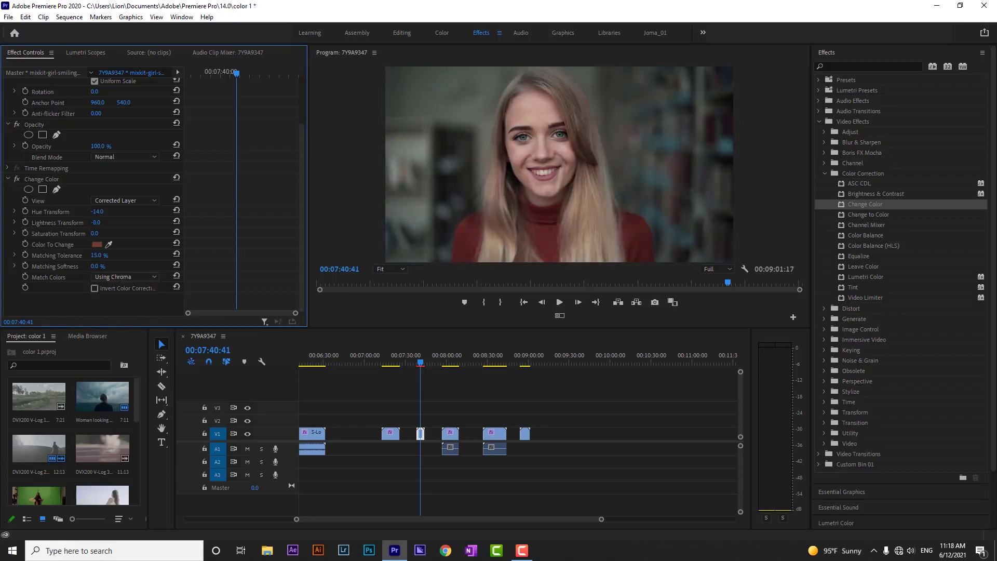
{"action": "key", "text": "ctrl+z"}
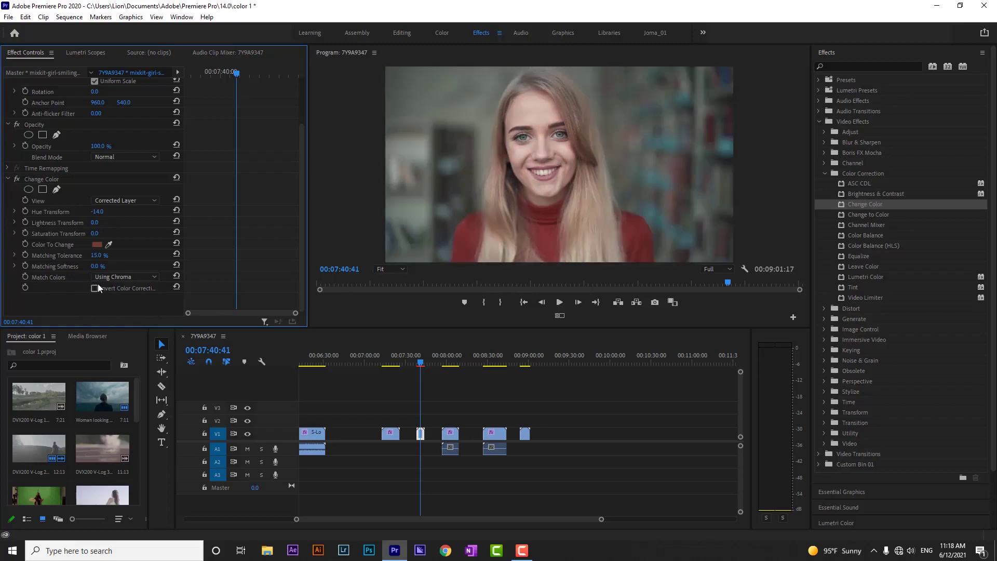
{"action": "mouse_move", "coordinate": [94, 235]}
{"action": "left_mouse_down"}
{"action": "mouse_move", "coordinate": [117, 235]}
{"action": "mouse_move", "coordinate": [86, 235]}
{"action": "left_mouse_up"}
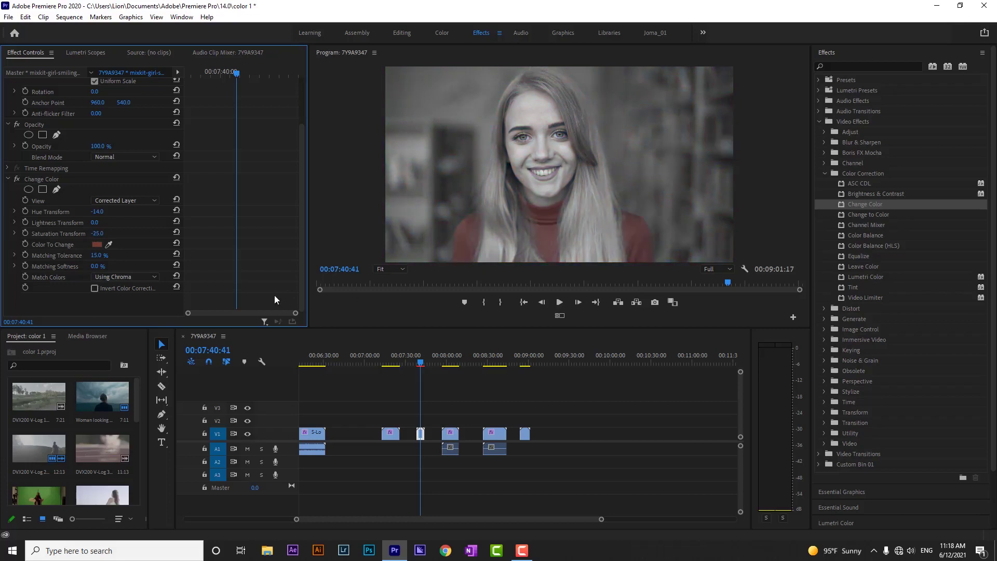
- Remove Change Color from the library portrait clip and apply Change to Color instead
{"action": "left_click", "coordinate": [46, 178]}
{"action": "key", "text": "Delete"}
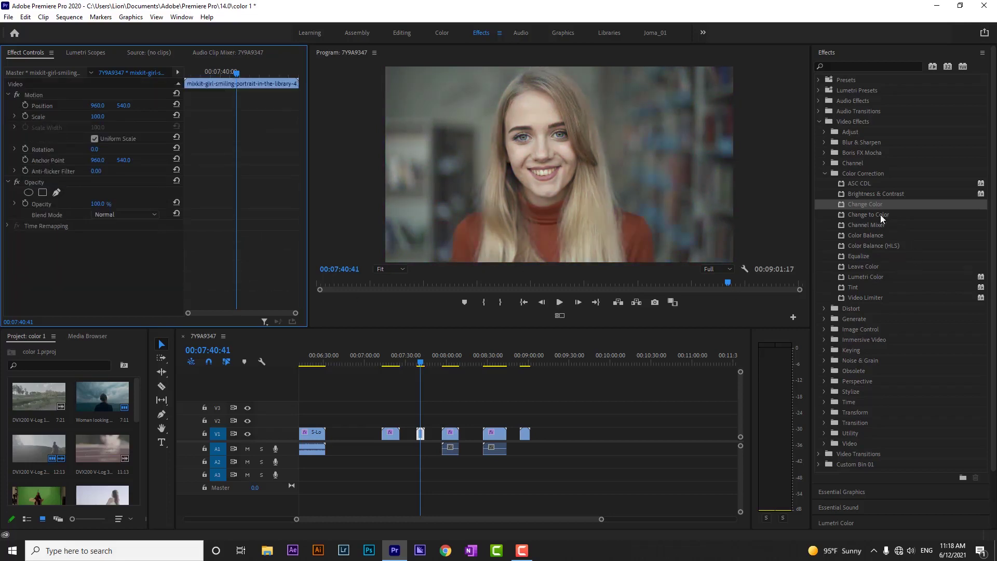
{"action": "left_click_drag", "start_coordinate": [870, 215], "coordinate": [421, 434]}
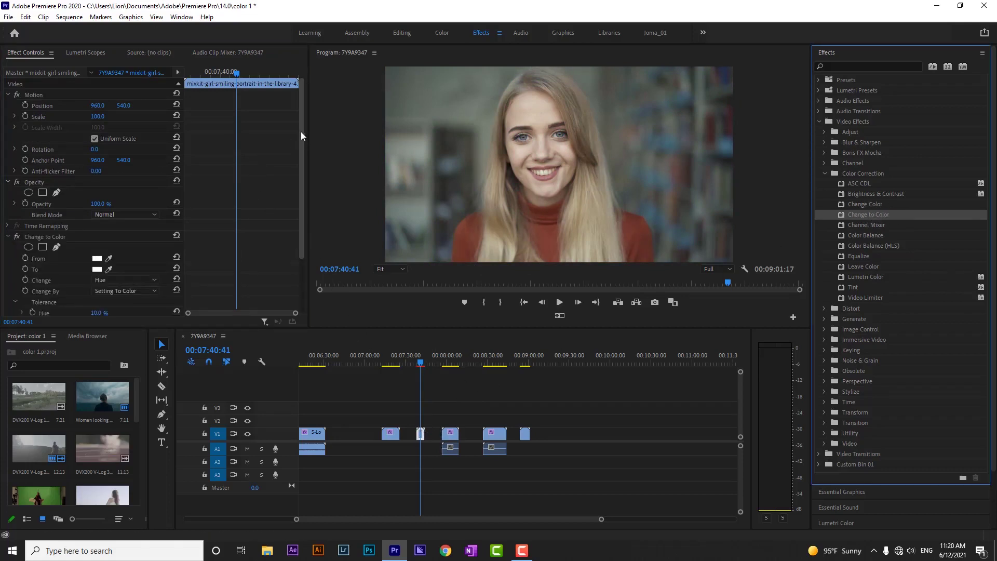
- Sample the girl's red-brown sweater as the From color of Change to Color
{"action": "left_click_drag", "start_coordinate": [300, 132], "coordinate": [297, 200]}
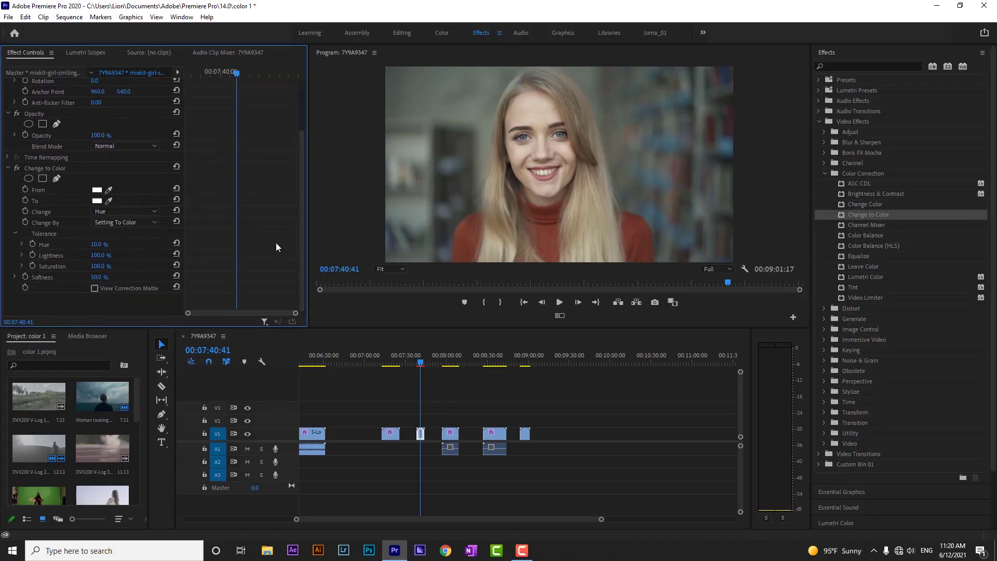
{"action": "left_click", "coordinate": [109, 189]}
{"action": "left_click", "coordinate": [633, 225]}
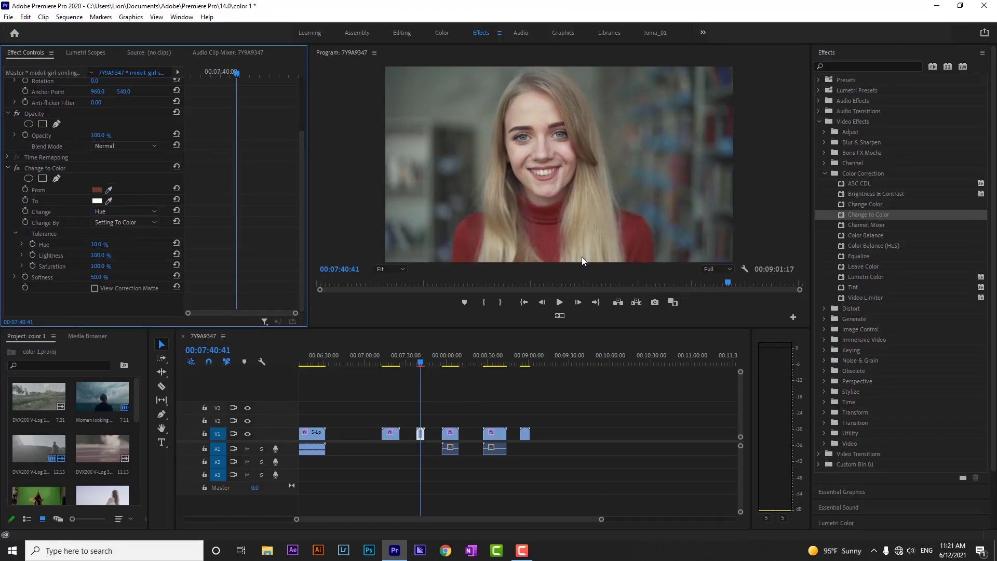
- Set the To color of Change to Color to a saturated light blue in the color picker
{"action": "left_click", "coordinate": [108, 200]}
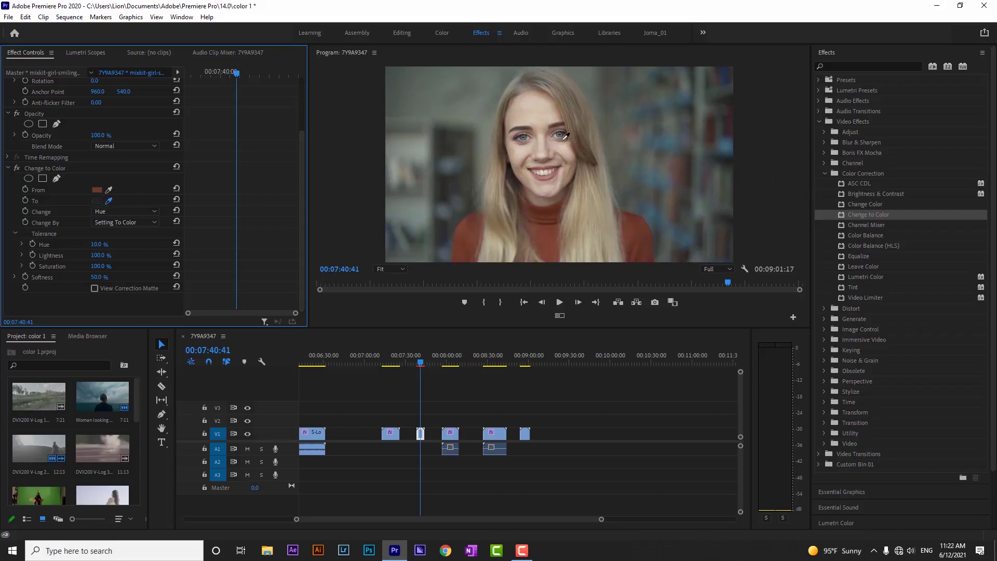
{"action": "left_click", "coordinate": [642, 230]}
{"action": "left_click", "coordinate": [97, 201]}
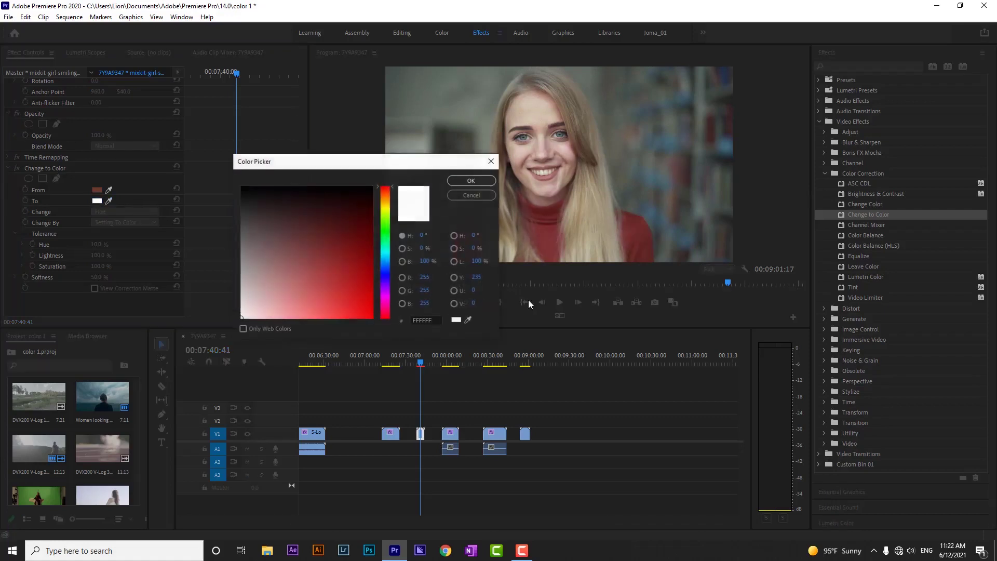
{"action": "left_click", "coordinate": [389, 270]}
{"action": "left_click_drag", "start_coordinate": [388, 270], "coordinate": [388, 259]}
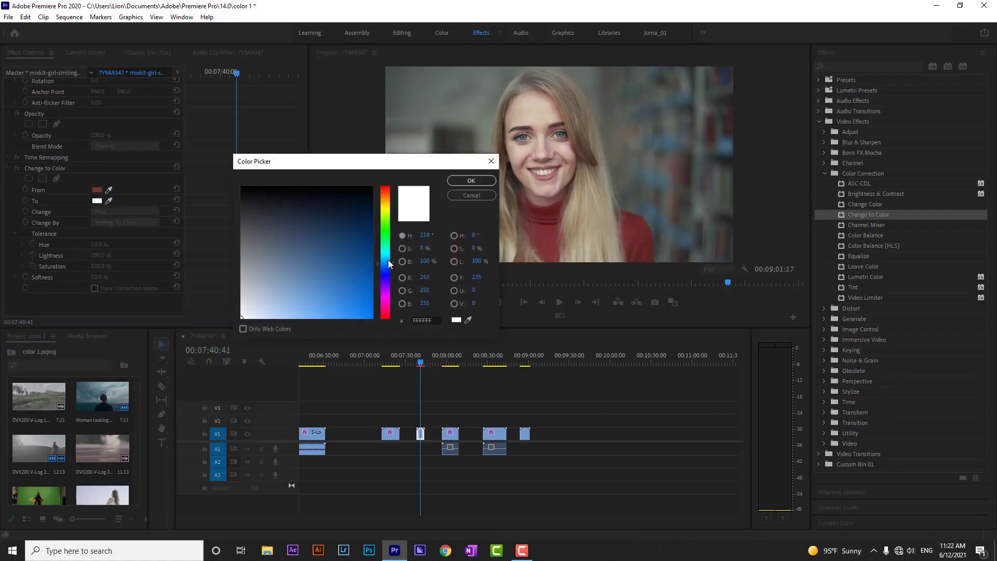
{"action": "left_click", "coordinate": [371, 293]}
{"action": "left_click", "coordinate": [471, 181]}
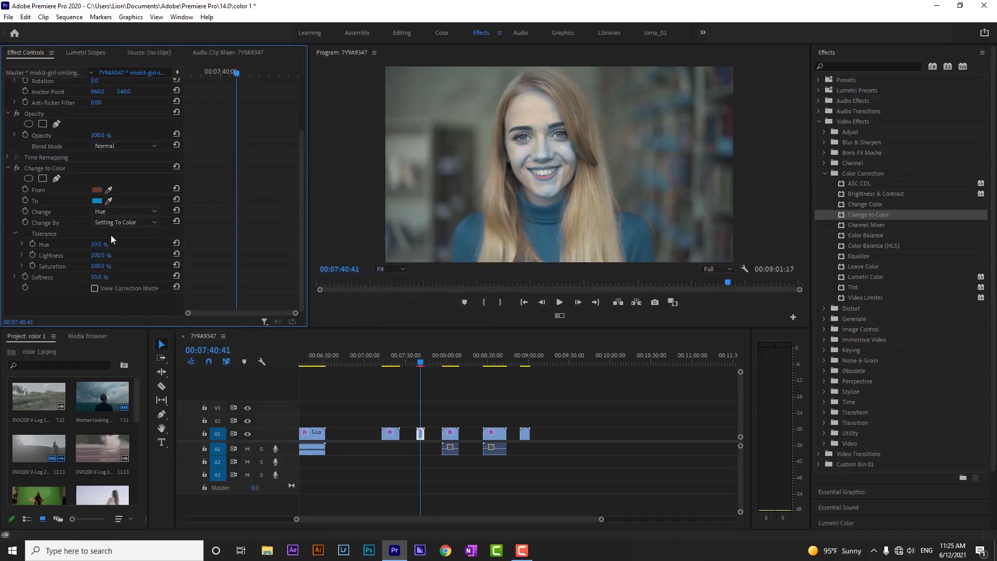
- Try the Change options Hue & Lightness, Hue & Saturation and Hue, Lightness & Saturation, and return to Hue
{"action": "left_click", "coordinate": [111, 214]}
{"action": "left_click", "coordinate": [123, 232]}
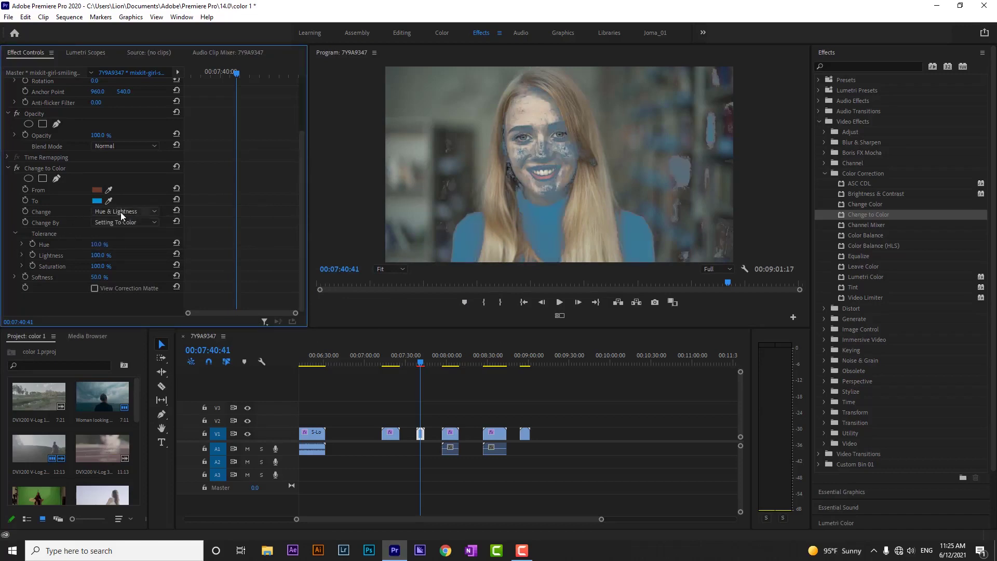
{"action": "left_click", "coordinate": [121, 212]}
{"action": "left_click", "coordinate": [134, 244]}
{"action": "left_click", "coordinate": [118, 211]}
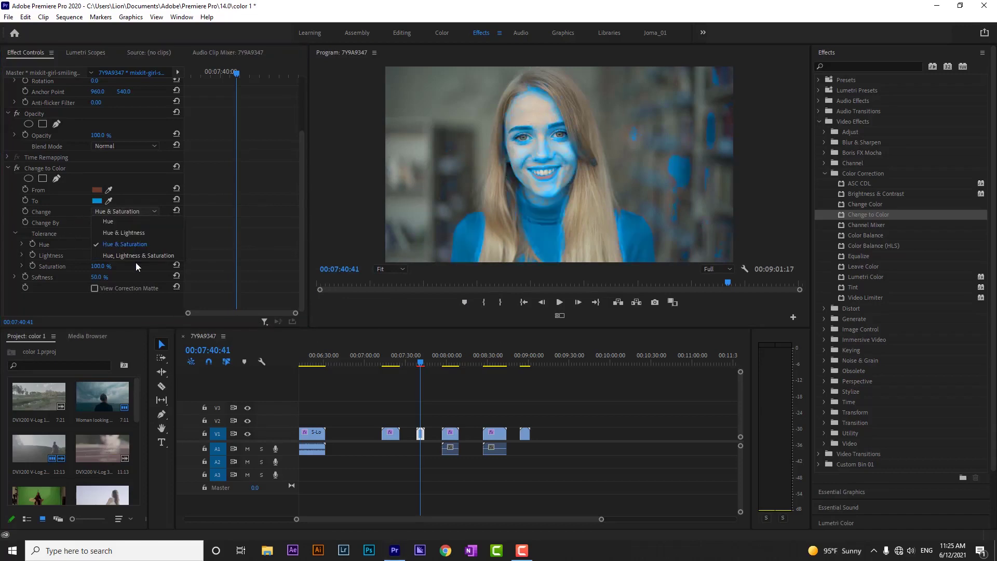
{"action": "left_click", "coordinate": [136, 255]}
{"action": "left_click", "coordinate": [121, 212]}
{"action": "left_click", "coordinate": [121, 221]}
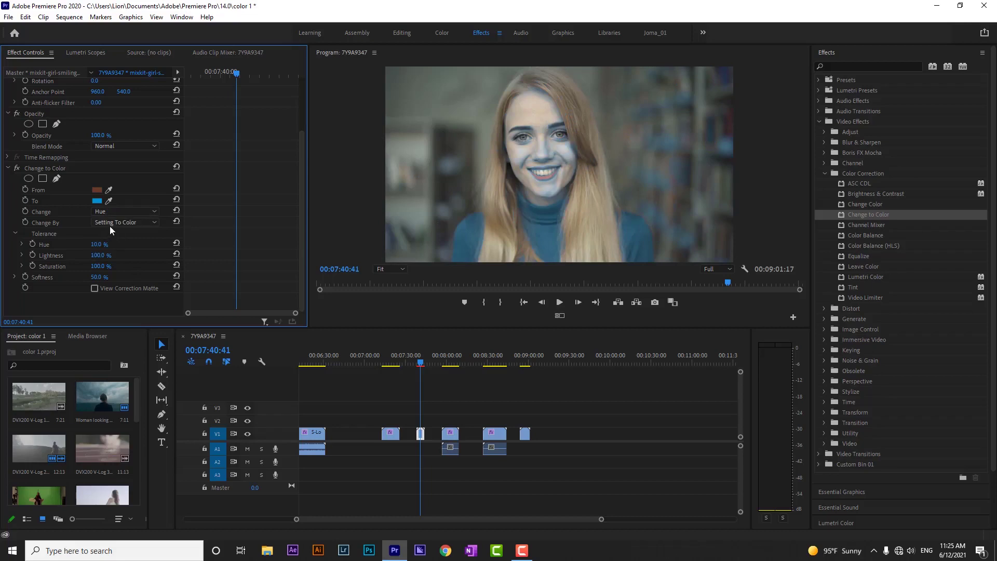
- Try Change By Transforming To Color, and return it to Setting To Color
{"action": "left_click", "coordinate": [115, 222]}
{"action": "left_click", "coordinate": [129, 244]}
{"action": "left_click", "coordinate": [122, 224]}
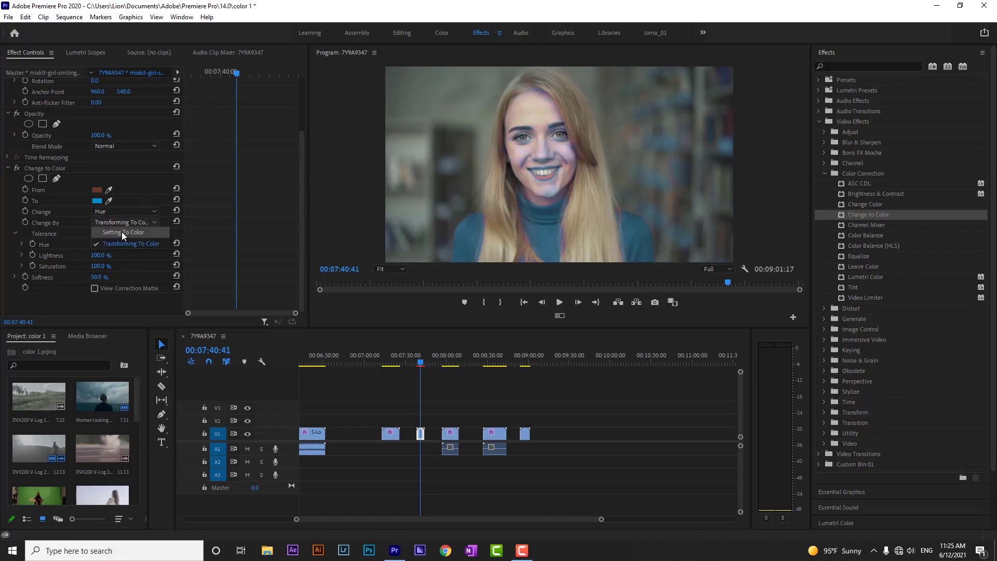
{"action": "left_click", "coordinate": [122, 232]}
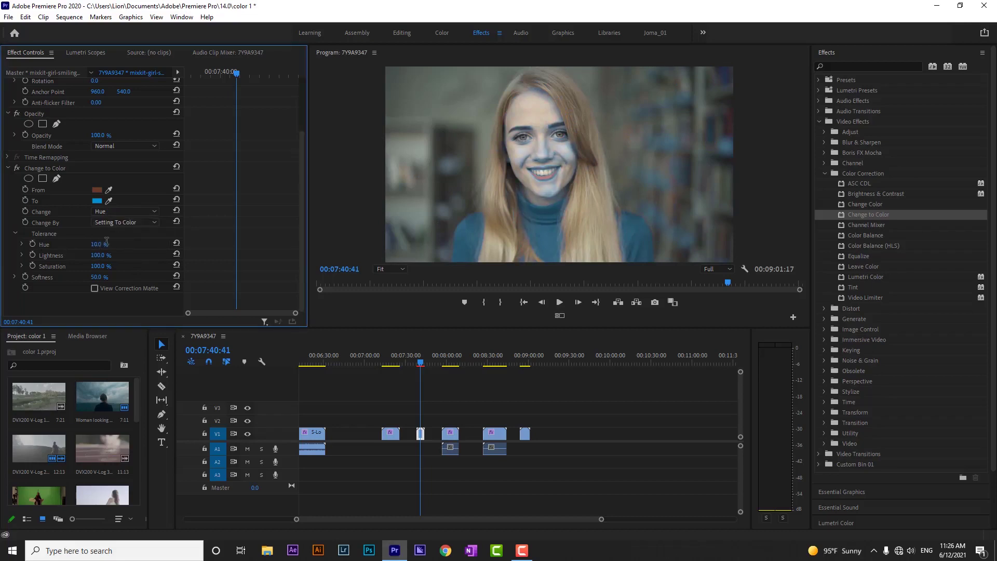
- Set the Hue tolerance to 3% and Softness to 0%, and toggle Change to Color off and on to compare
{"action": "left_click", "coordinate": [98, 244]}
{"action": "key", "text": "Down"}
{"action": "key", "text": "Down"}
{"action": "key", "text": "Return"}
{"action": "left_click_drag", "start_coordinate": [110, 278], "coordinate": [86, 279]}
{"action": "left_click", "coordinate": [17, 168]}
{"action": "left_click", "coordinate": [17, 169]}
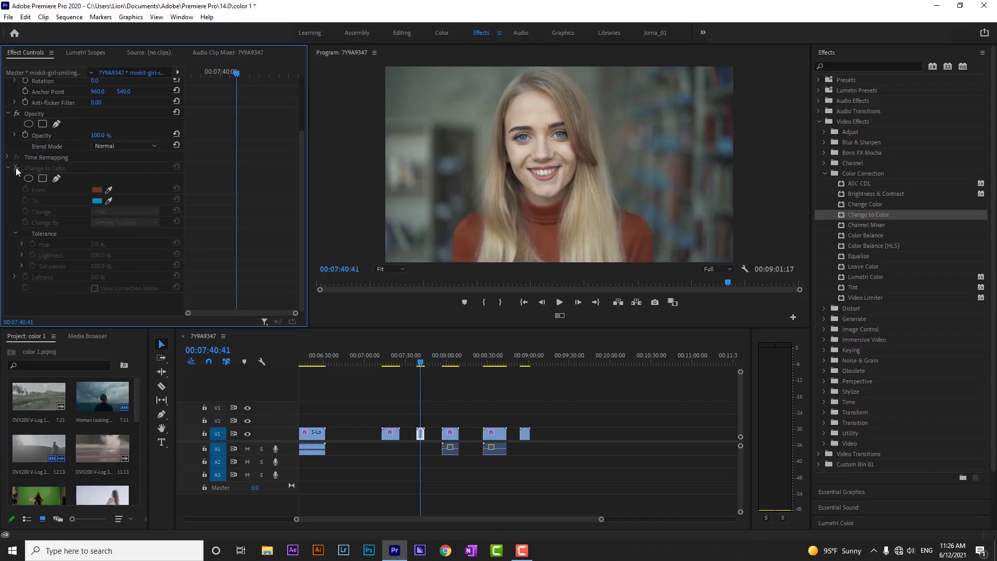
{"action": "left_click", "coordinate": [17, 168]}
{"action": "left_click", "coordinate": [47, 167]}
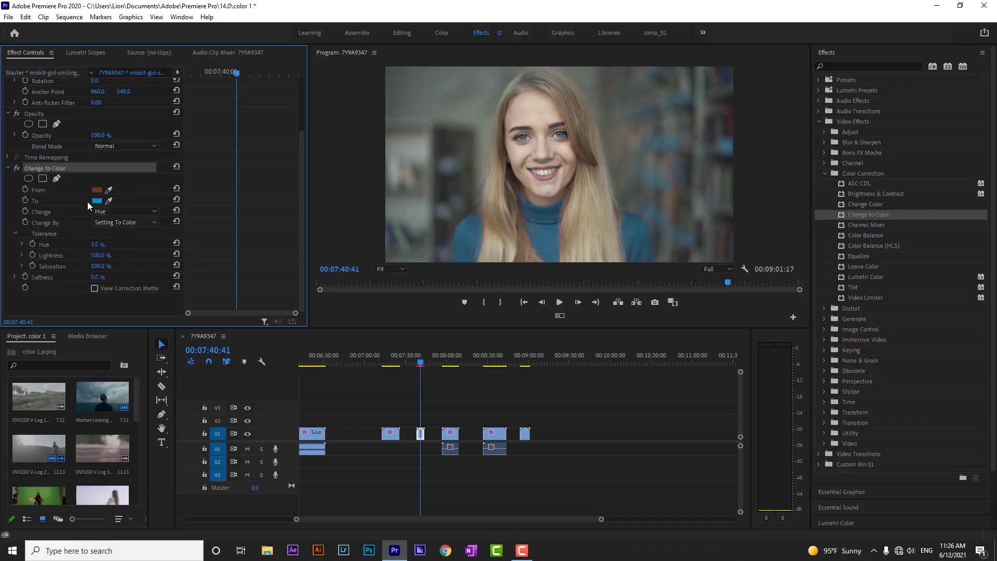
- Set the Hue tolerance of Change to Color to 10%
{"action": "left_click", "coordinate": [97, 244]}
{"action": "type", "text": "10"}
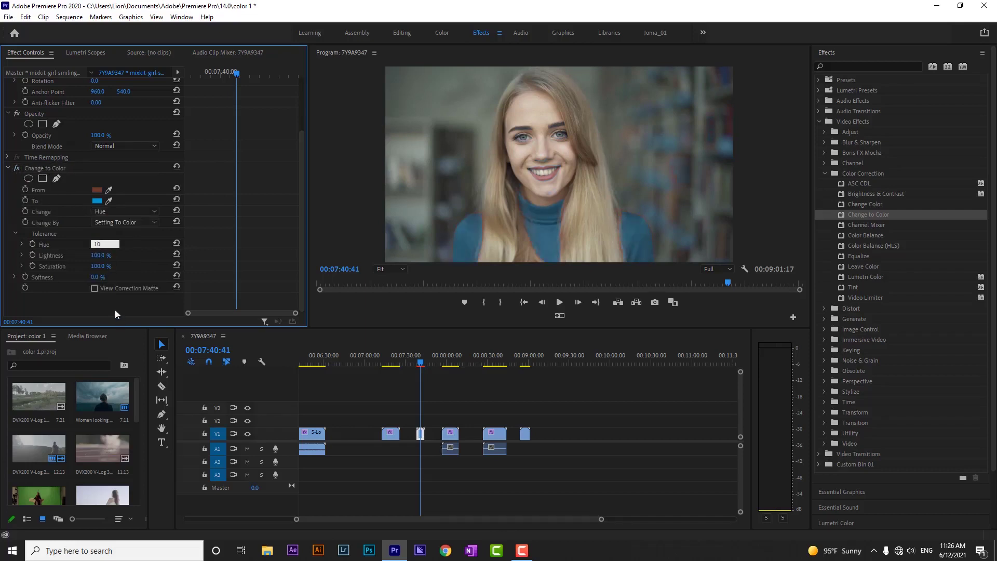
{"action": "key", "text": "Return"}
- Draw a closed freeform mask for Change to Color around the girl's face, upper hair and the background beside her, leaving out the sweater
{"action": "left_click", "coordinate": [55, 179]}
{"action": "left_click", "coordinate": [637, 170]}
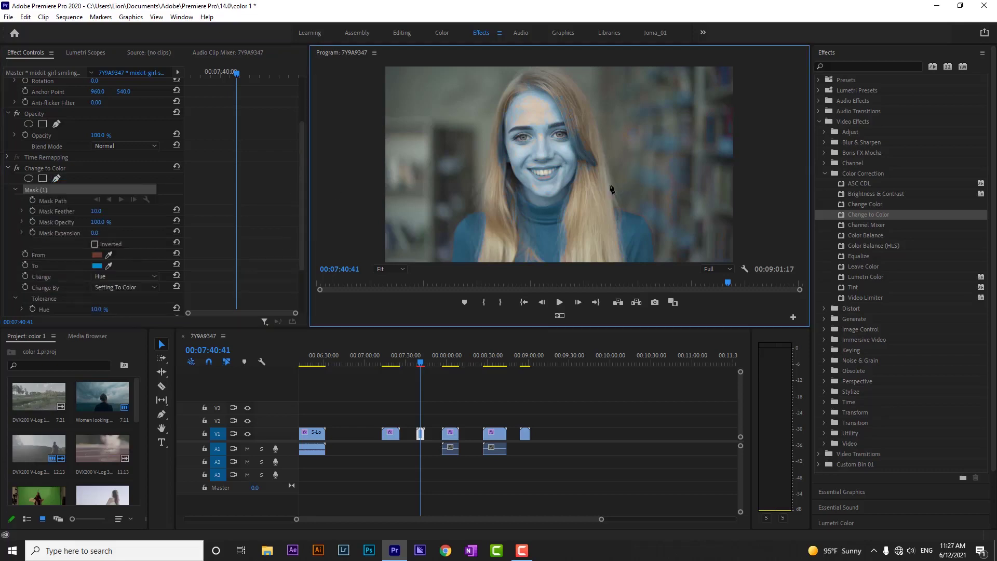
{"action": "left_click", "coordinate": [553, 205]}
{"action": "left_click", "coordinate": [502, 185]}
{"action": "left_click", "coordinate": [438, 168]}
{"action": "left_click", "coordinate": [513, 74]}
{"action": "left_click", "coordinate": [741, 58]}
{"action": "left_click", "coordinate": [754, 183]}
{"action": "left_click", "coordinate": [752, 255]}
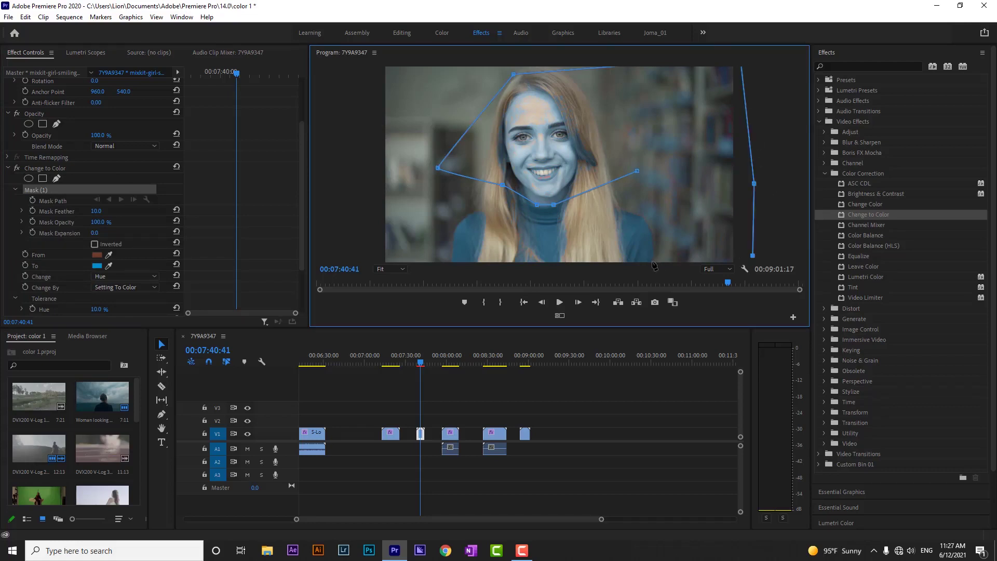
{"action": "left_click", "coordinate": [658, 259]}
{"action": "left_click", "coordinate": [644, 214]}
{"action": "left_click", "coordinate": [622, 207]}
{"action": "left_click", "coordinate": [636, 171]}
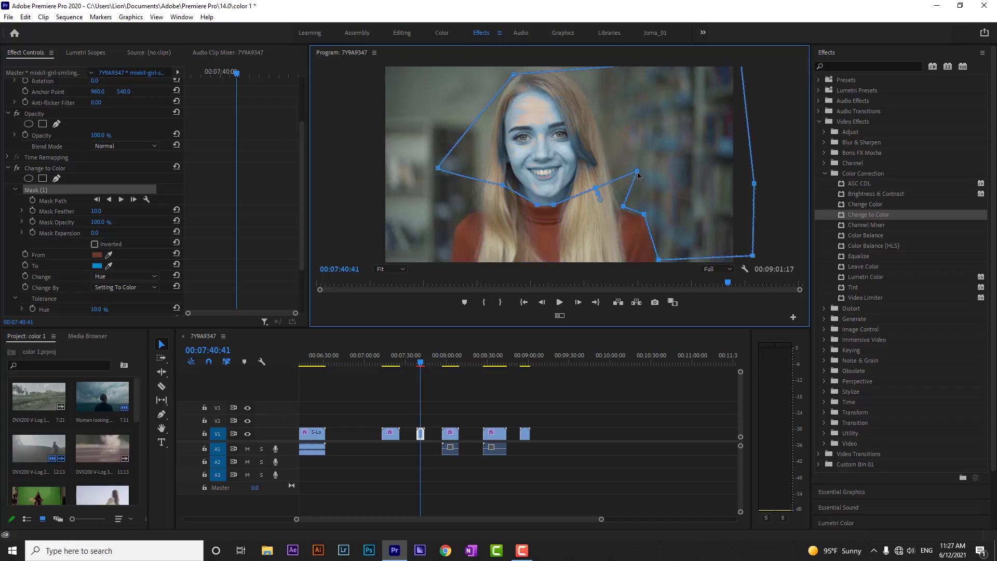
{"action": "left_click_drag", "start_coordinate": [637, 171], "coordinate": [624, 186]}
- Invert the Change to Color mask and deselect the clip to view the recolored sweater
{"action": "left_click_drag", "start_coordinate": [304, 144], "coordinate": [300, 191]}
{"action": "left_click", "coordinate": [94, 196]}
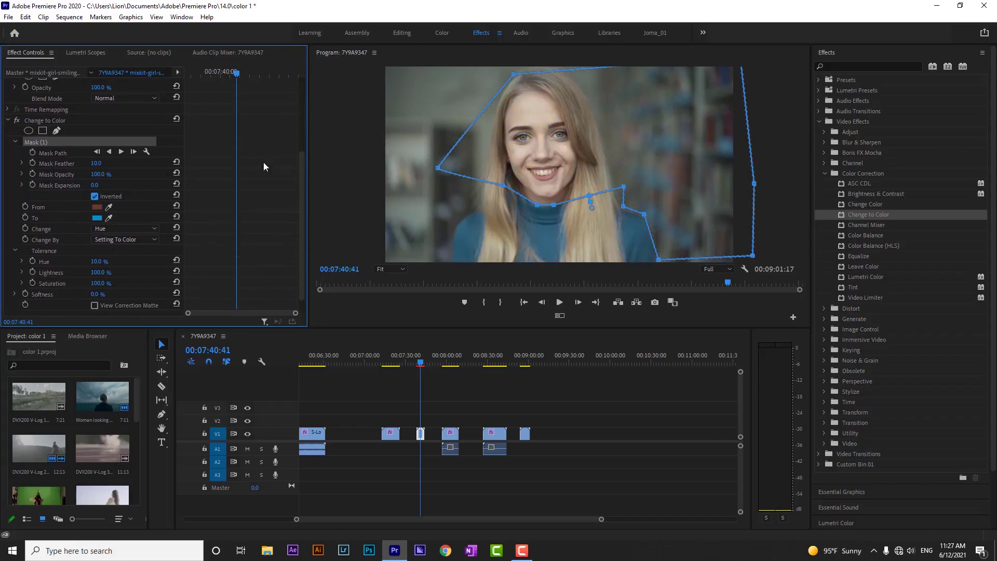
{"action": "left_click", "coordinate": [428, 385]}
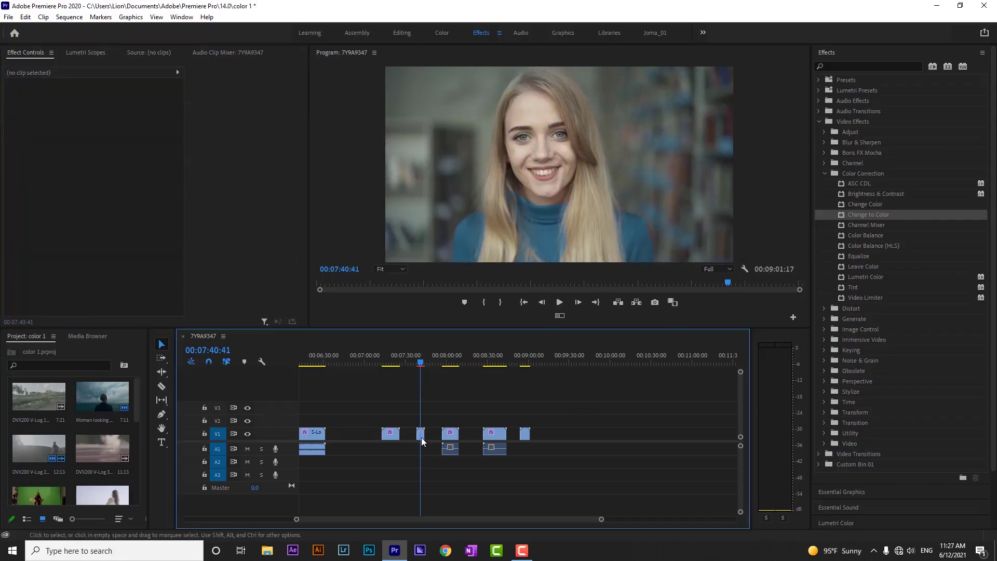
- Select the library portrait clip again and remove its Change to Color effect
{"action": "left_click", "coordinate": [421, 437]}
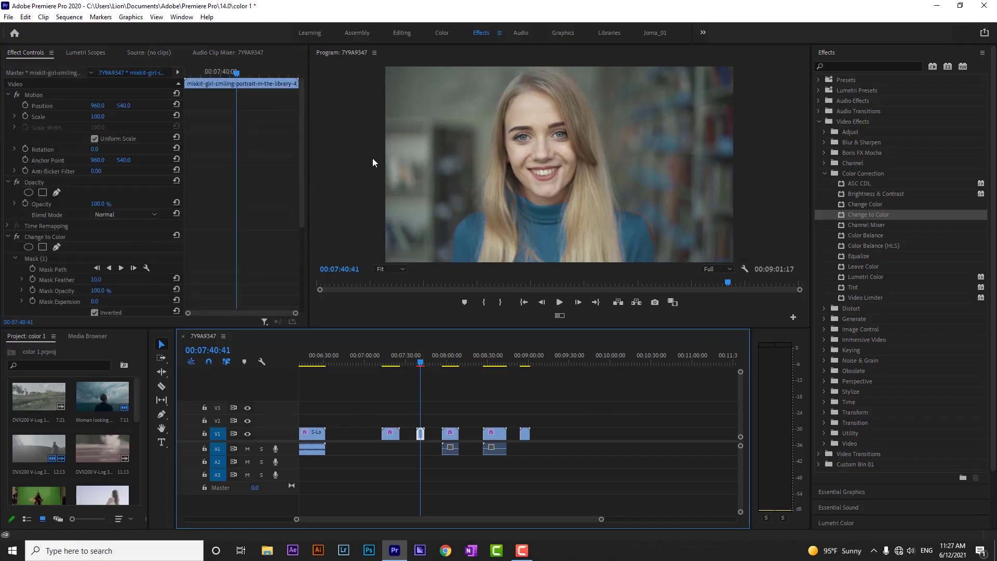
{"action": "left_click", "coordinate": [37, 234]}
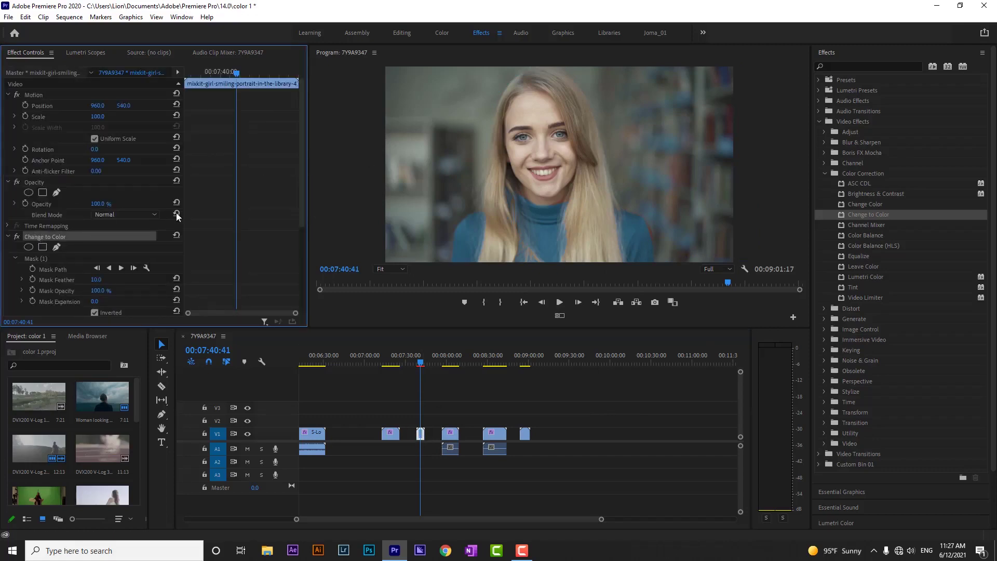
{"action": "key", "text": "Delete"}
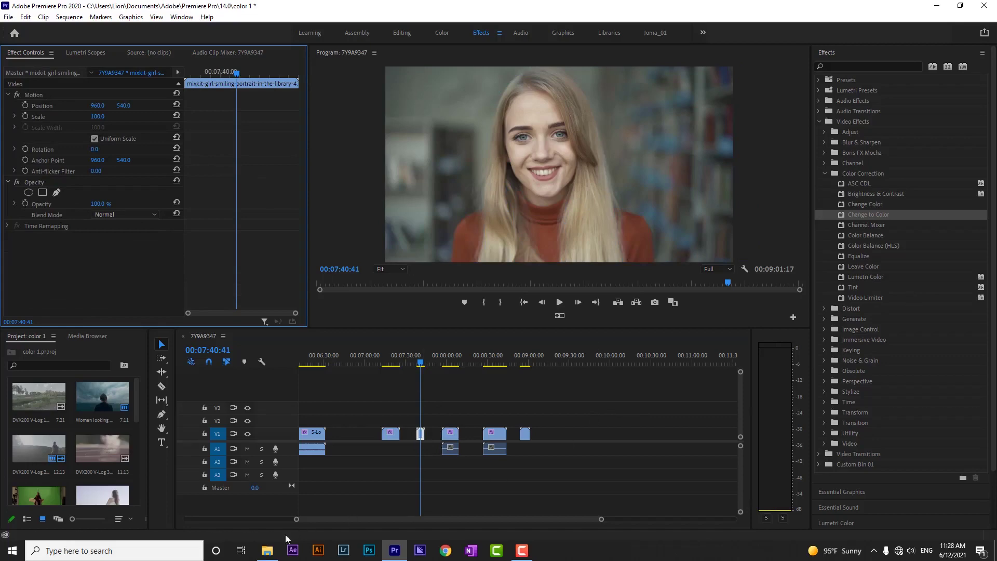
- Import mixkit-low-view-of-an-urban-man-dancing-hip-hop-40363 from File Explorer's Dance folder, place it after the last V1 clip, and put the playhead at 00:09:15:48
{"action": "left_click", "coordinate": [267, 551]}
{"action": "left_click", "coordinate": [474, 232]}
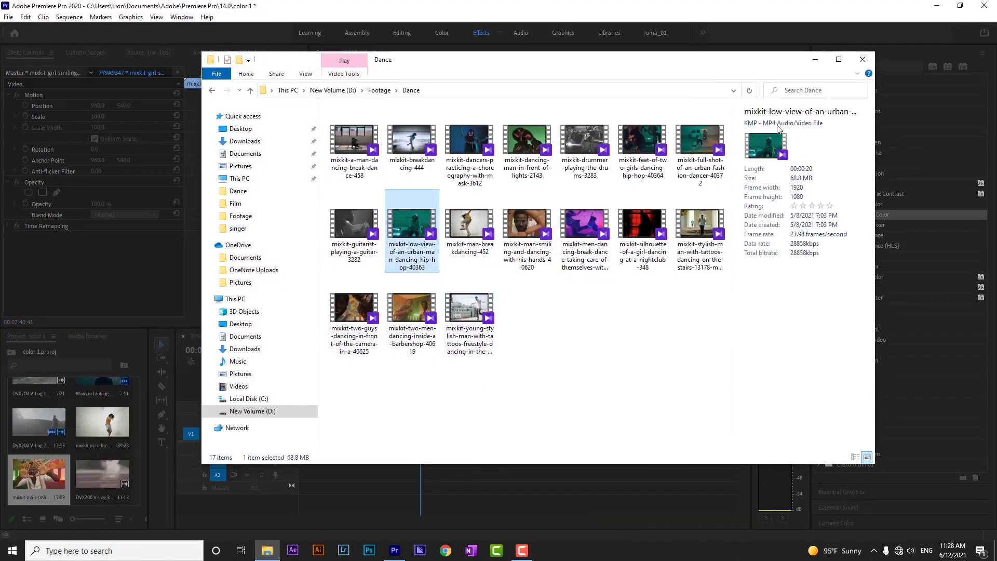
{"action": "left_click", "coordinate": [815, 60]}
{"action": "left_click_drag", "start_coordinate": [114, 484], "coordinate": [556, 435]}
{"action": "left_click", "coordinate": [550, 363]}
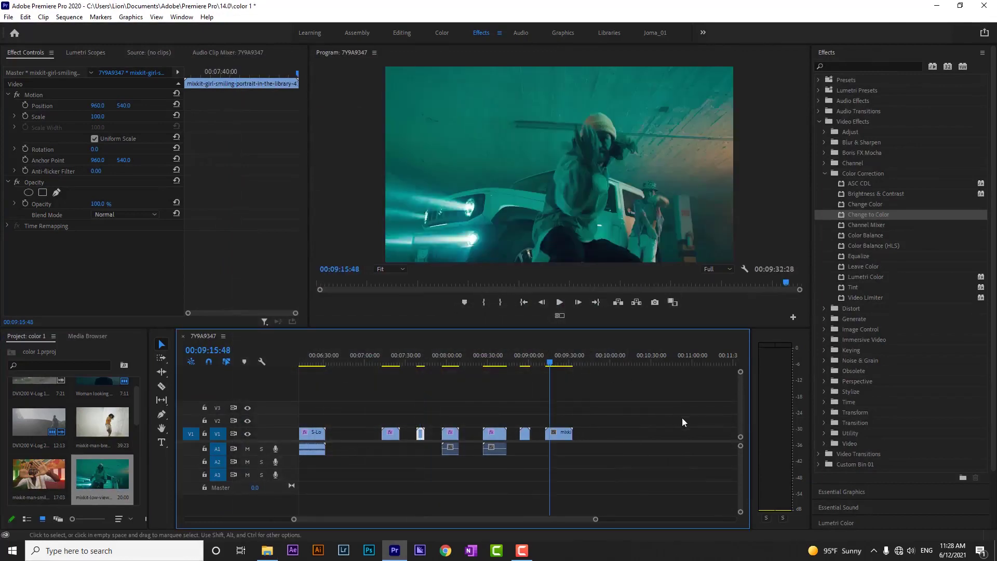
- Apply Channel Mixer to the urban man dancing clip, and set Red-Red to 200 and Red-Green to 200
{"action": "left_click_drag", "start_coordinate": [866, 225], "coordinate": [558, 434]}
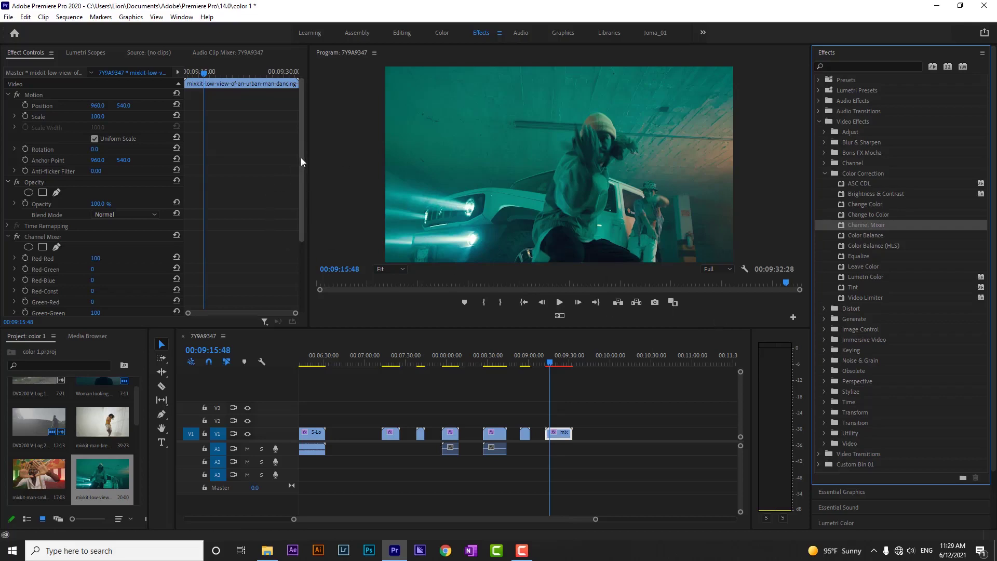
{"action": "left_click_drag", "start_coordinate": [301, 158], "coordinate": [301, 247]}
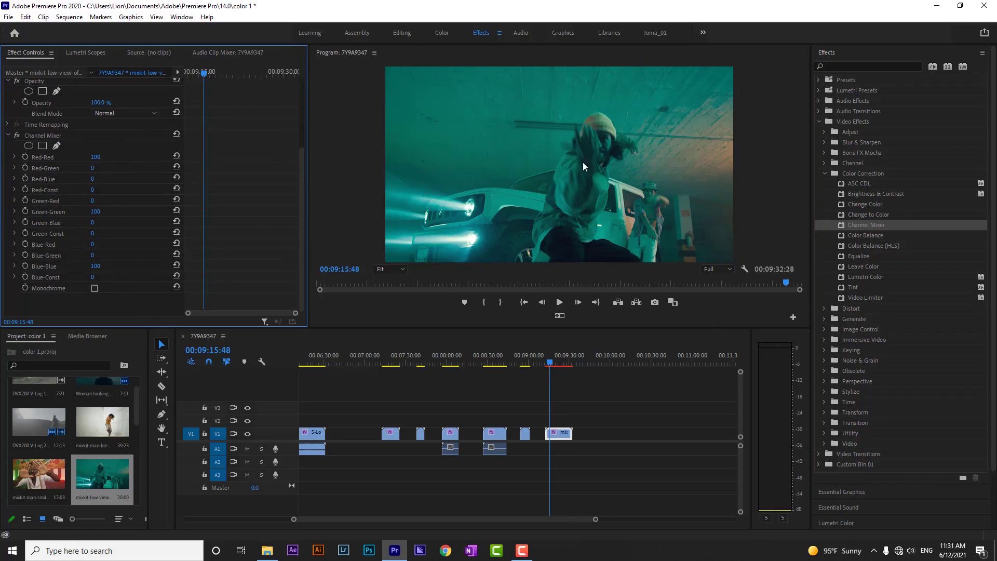
{"action": "left_click_drag", "start_coordinate": [96, 156], "coordinate": [479, 218]}
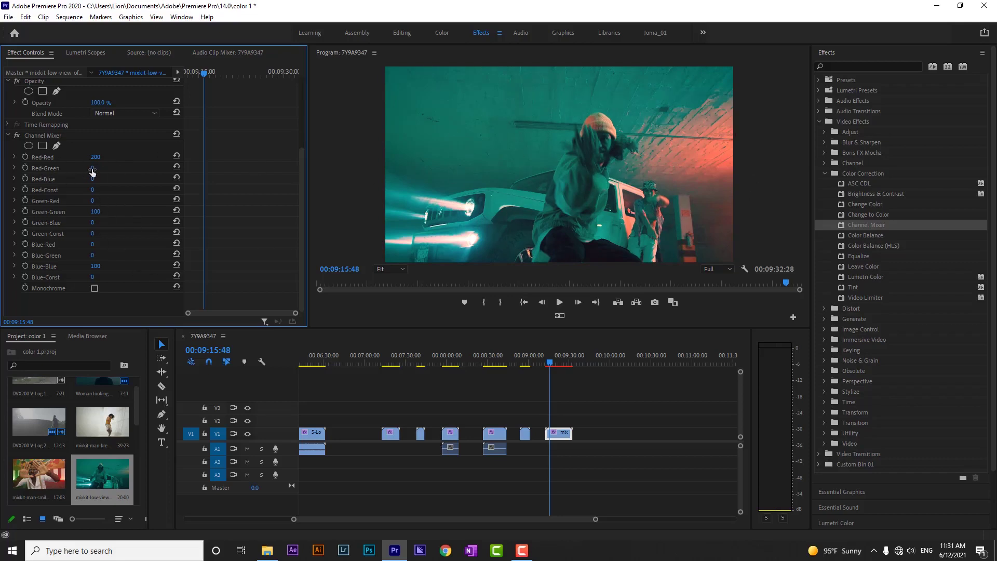
{"action": "left_click_drag", "start_coordinate": [93, 168], "coordinate": [291, 168]}
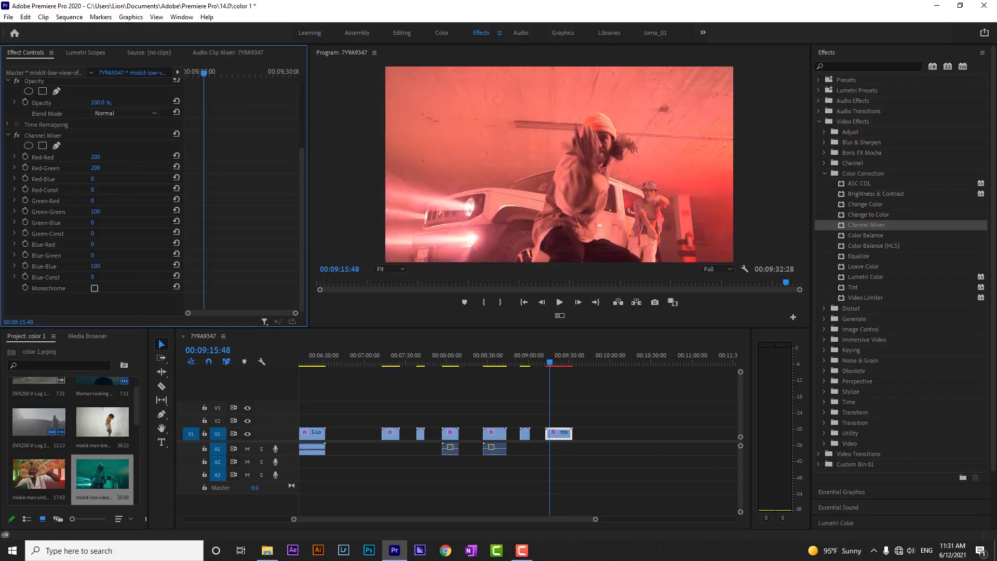
- Set Red-Red back to 100 and reset Red-Green to its default in Channel Mixer
{"action": "left_click", "coordinate": [95, 157]}
{"action": "type", "text": "100"}
{"action": "key", "text": "Return"}
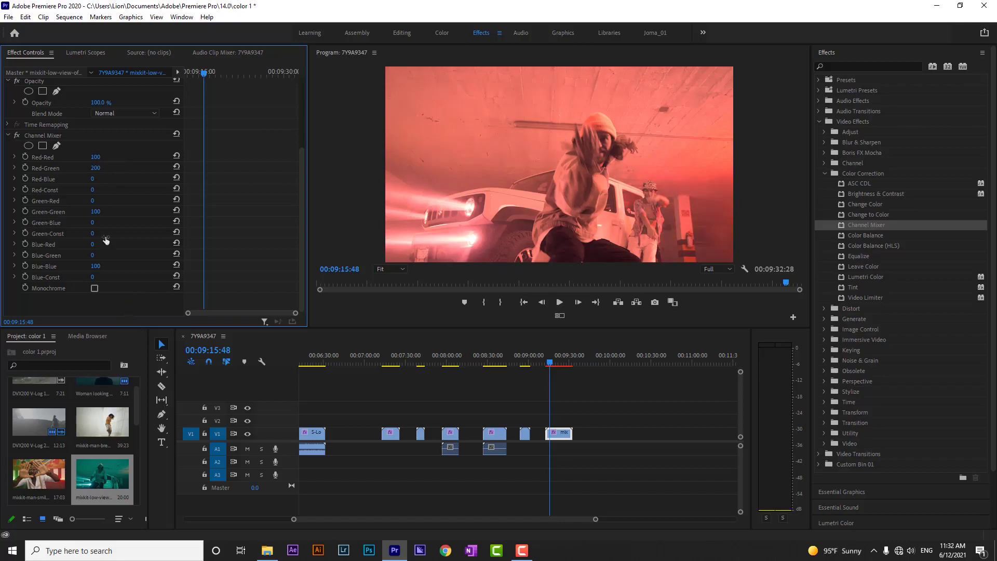
{"action": "left_click", "coordinate": [177, 167]}
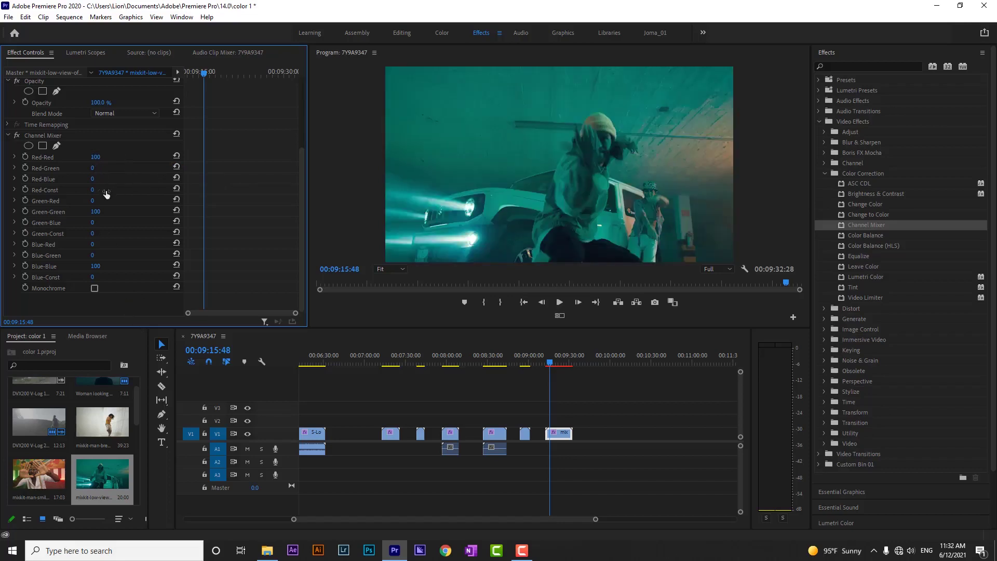
- Try a Red-Blue value of 42, return it to 0, and set Green-Blue to -25 in Channel Mixer
{"action": "left_click", "coordinate": [92, 178]}
{"action": "type", "text": "42"}
{"action": "key", "text": "Return"}
{"action": "left_click_drag", "start_coordinate": [94, 179], "coordinate": [80, 222]}
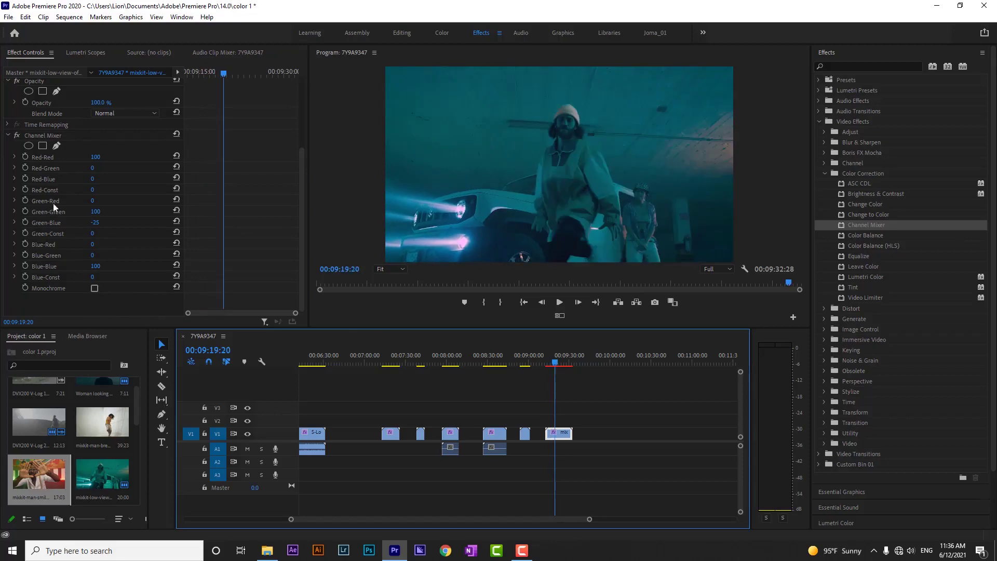
- Remove Channel Mixer from the dancing clip, and move the playhead to 00:08:57:16 on the clip of the woman facing the sea
{"action": "key", "text": "Delete"}
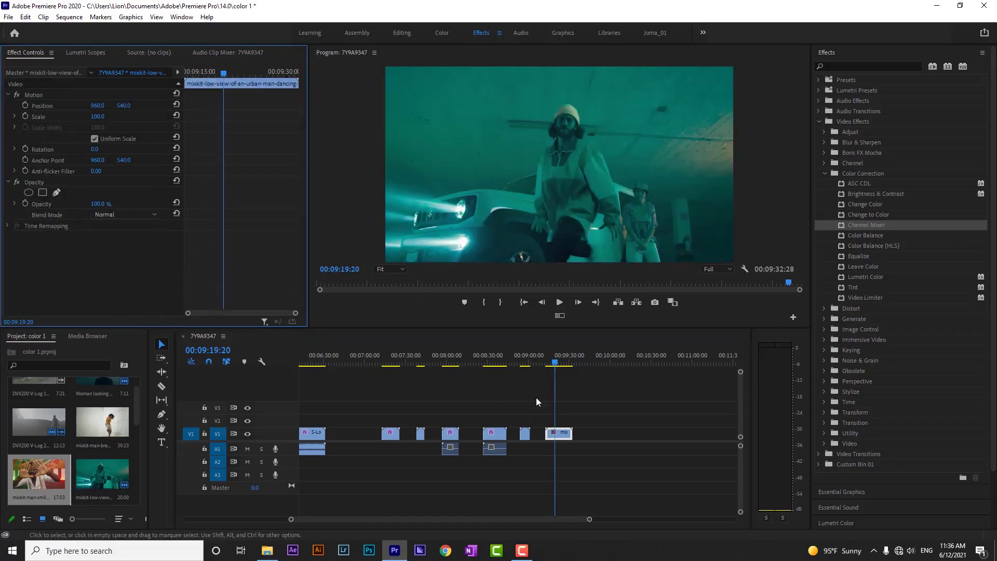
{"action": "left_click", "coordinate": [524, 365]}
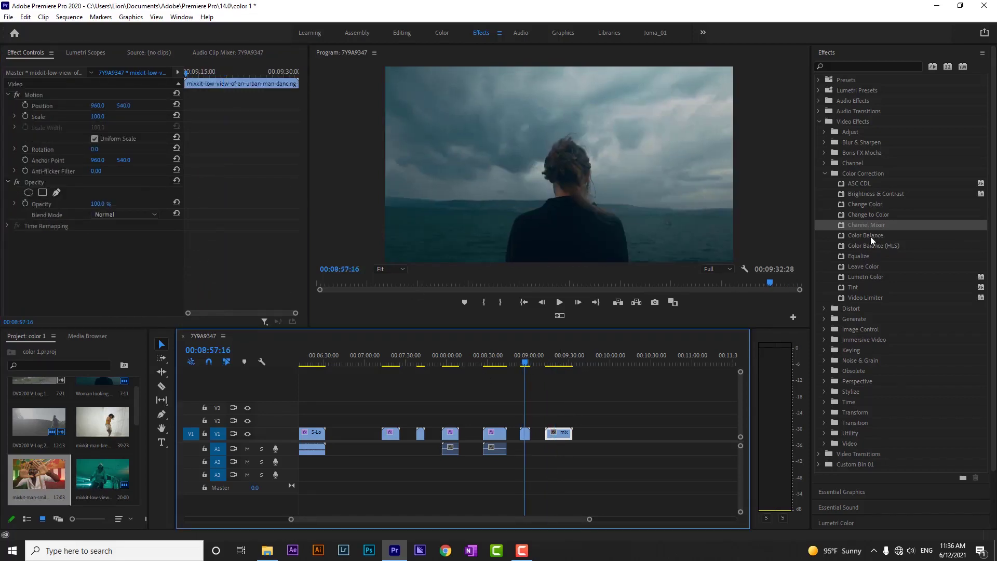
- Apply Color Balance to the stormy sea clip, and try Shadow Red Balance and Shadow Green Balance at 100 each, resetting both
{"action": "left_click_drag", "start_coordinate": [870, 236], "coordinate": [525, 433]}
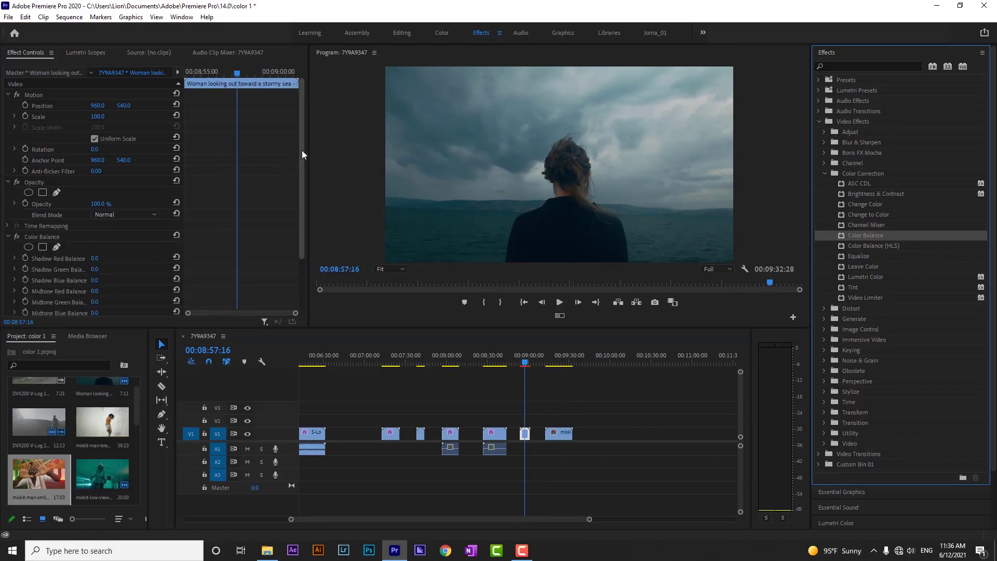
{"action": "left_click_drag", "start_coordinate": [301, 151], "coordinate": [303, 203]}
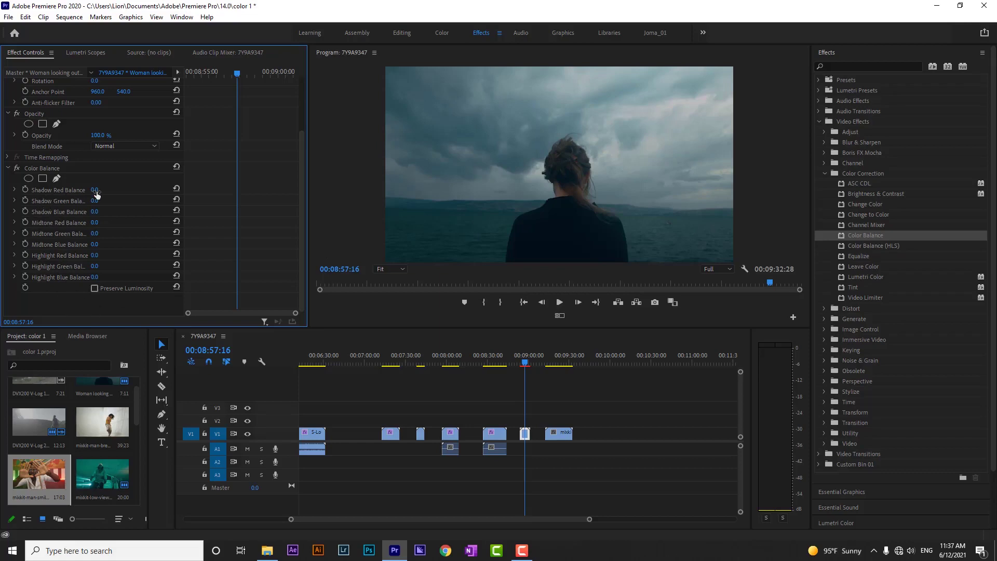
{"action": "left_click_drag", "start_coordinate": [96, 193], "coordinate": [125, 189]}
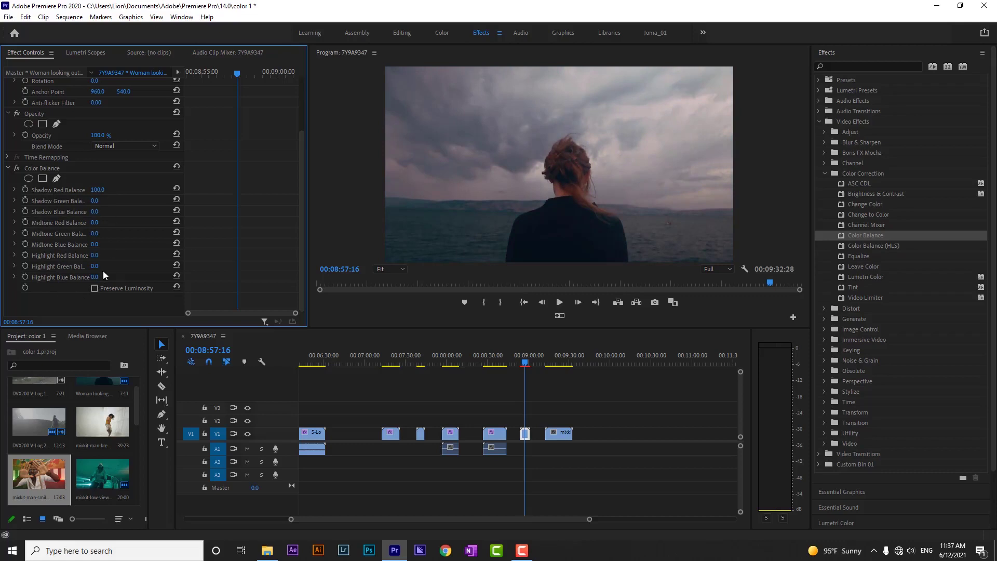
{"action": "left_click", "coordinate": [177, 188]}
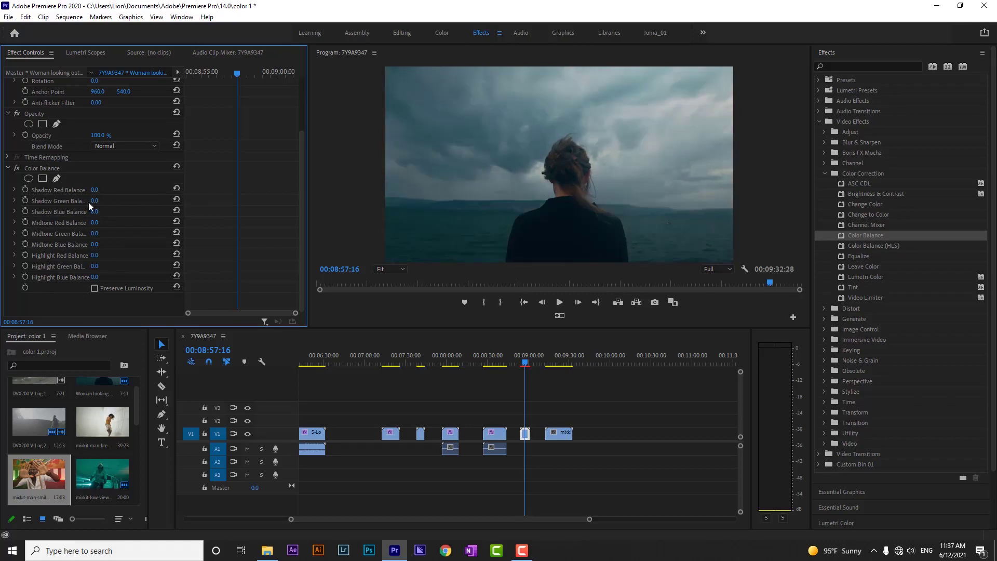
{"action": "left_click_drag", "start_coordinate": [95, 201], "coordinate": [144, 194]}
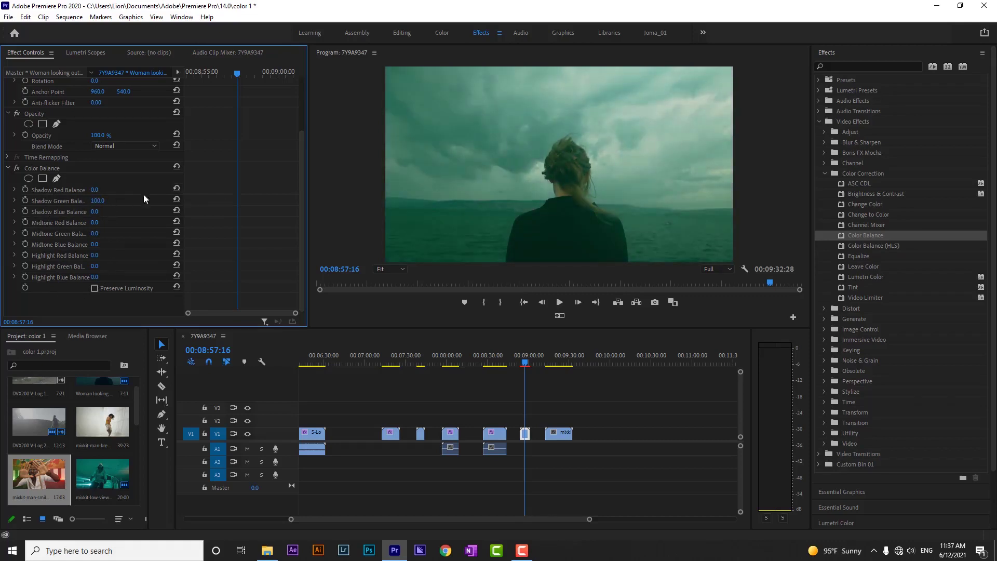
{"action": "left_click", "coordinate": [176, 200]}
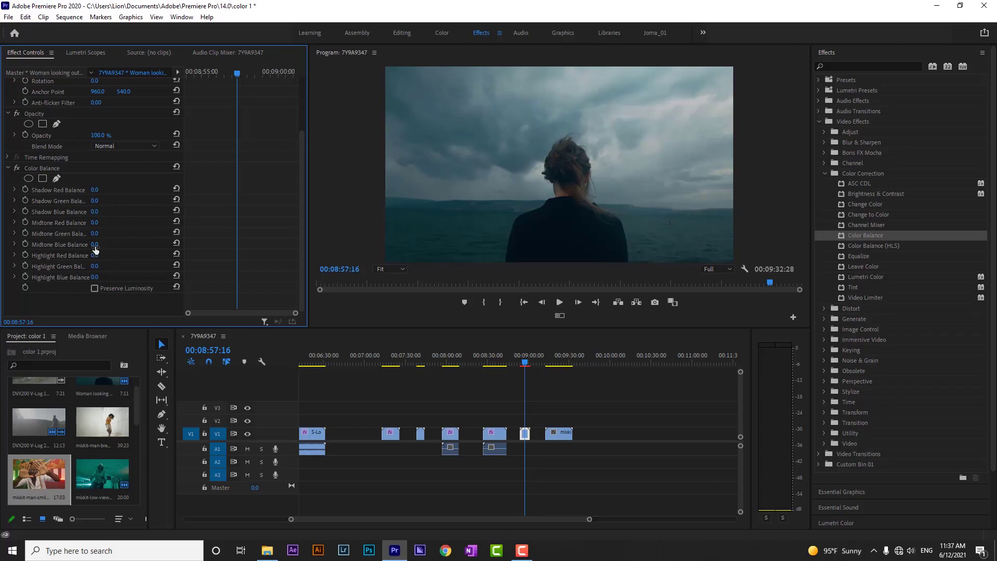
- Try the Midtone Blue and Highlight Blue Balance adjustments, then remove Color Balance from the stormy sea clip
{"action": "mouse_move", "coordinate": [95, 245]}
{"action": "left_mouse_down"}
{"action": "mouse_move", "coordinate": [119, 245]}
{"action": "mouse_move", "coordinate": [99, 245]}
{"action": "left_mouse_up"}
{"action": "left_click", "coordinate": [177, 242]}
{"action": "left_click_drag", "start_coordinate": [96, 276], "coordinate": [107, 276]}
{"action": "left_click", "coordinate": [38, 166]}
{"action": "key", "text": "Delete"}
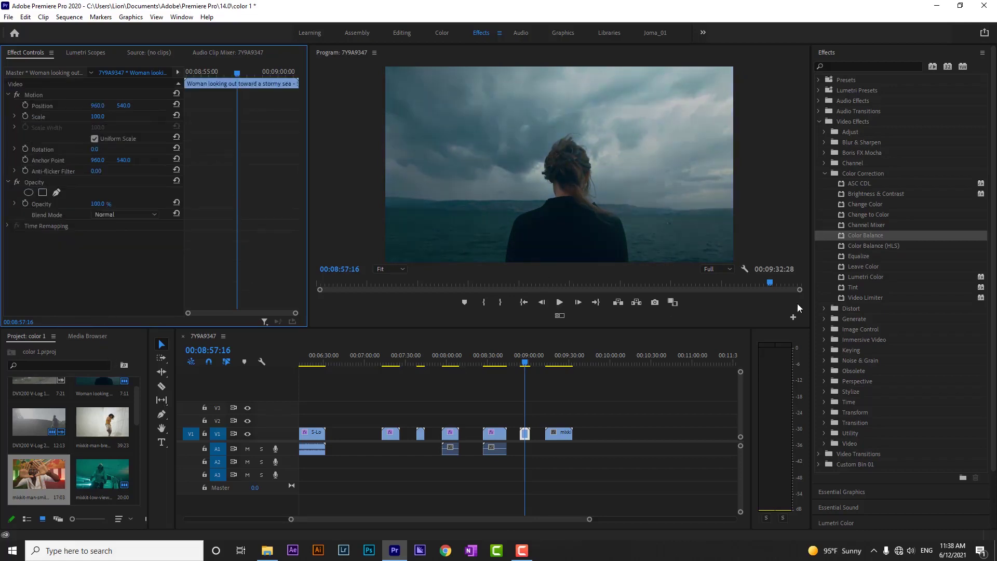
- Apply Color Balance (HLS) to the stormy sea clip with Hue at 34°, and try Lightness at 19, undoing it
{"action": "left_click", "coordinate": [886, 246]}
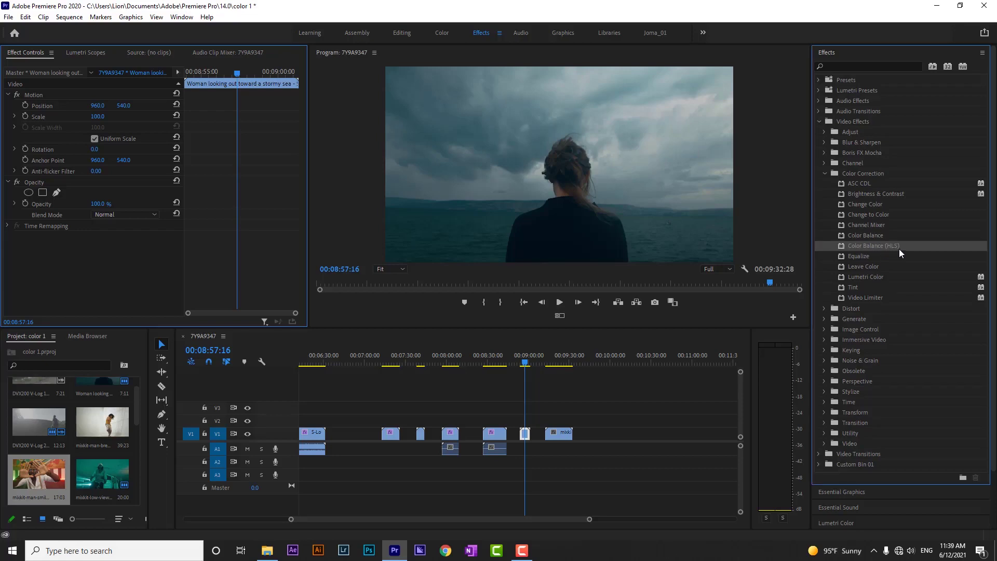
{"action": "left_click_drag", "start_coordinate": [882, 245], "coordinate": [525, 433]}
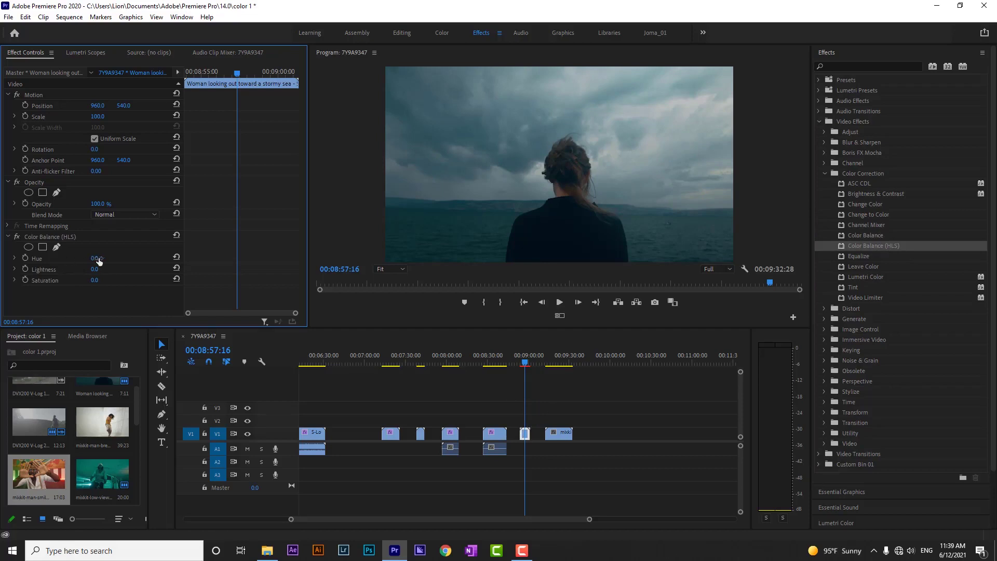
{"action": "left_click_drag", "start_coordinate": [99, 261], "coordinate": [105, 261]}
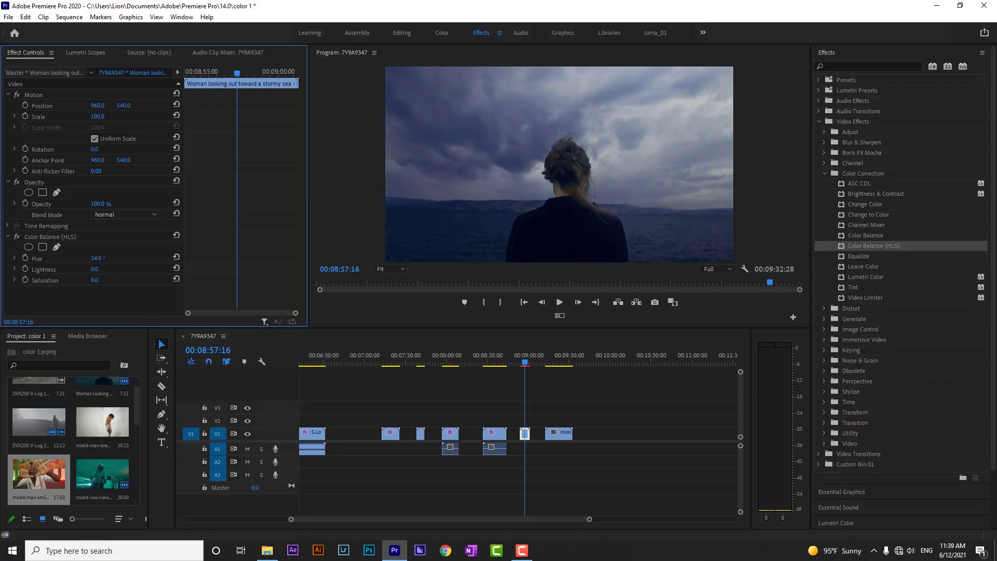
{"action": "left_click_drag", "start_coordinate": [95, 269], "coordinate": [100, 269]}
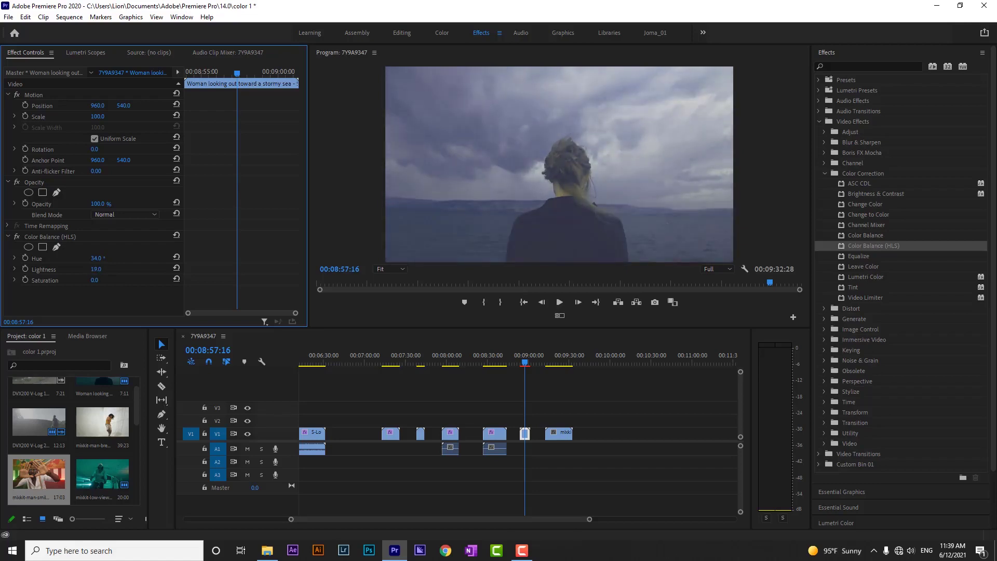
{"action": "key", "text": "ctrl+z"}
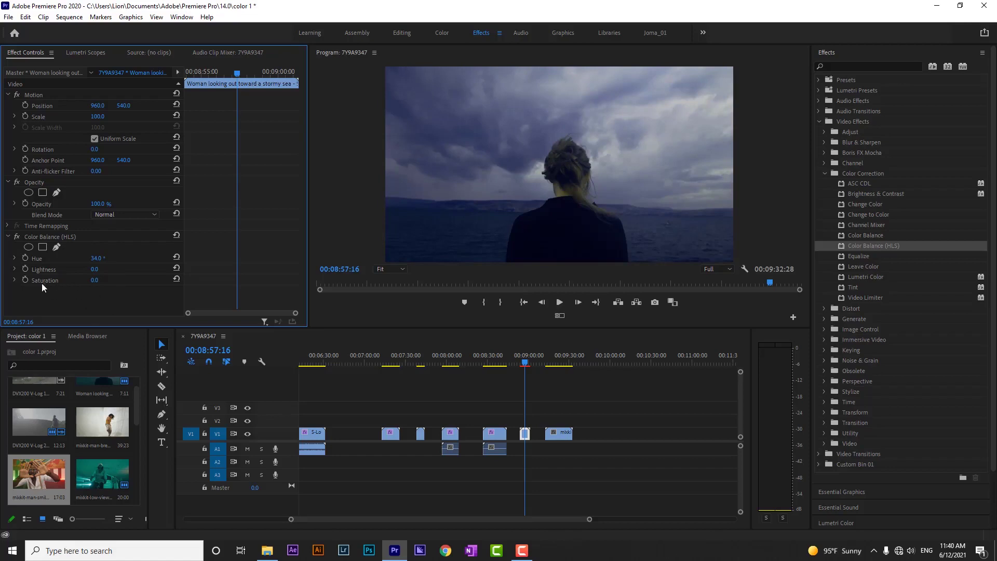
- Try Saturation at -90, reset it, and remove Color Balance (HLS) from the stormy sea clip
{"action": "mouse_move", "coordinate": [93, 280]}
{"action": "left_mouse_down"}
{"action": "mouse_move", "coordinate": [115, 280]}
{"action": "mouse_move", "coordinate": [83, 280]}
{"action": "left_mouse_up"}
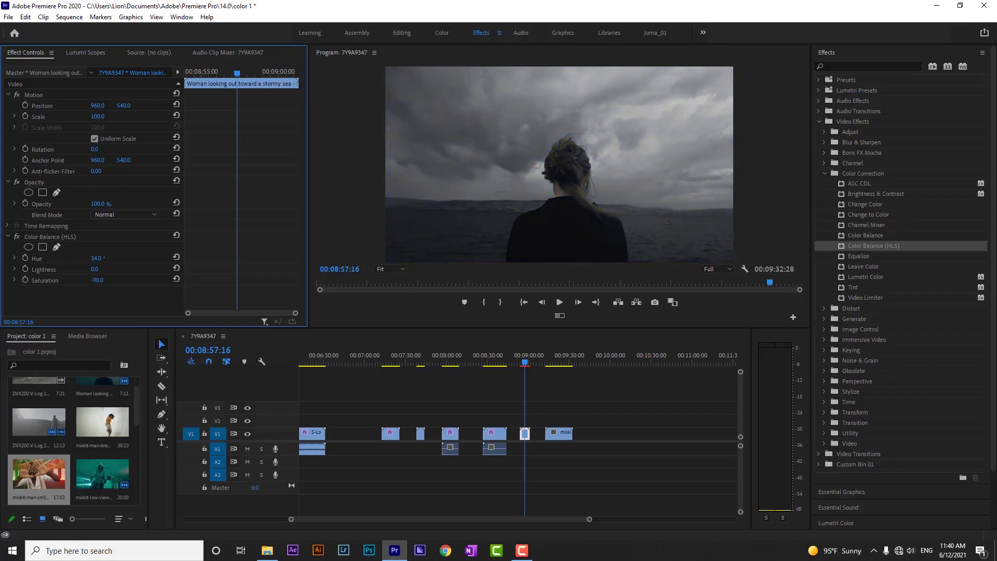
{"action": "left_click", "coordinate": [176, 279]}
{"action": "left_click", "coordinate": [42, 236]}
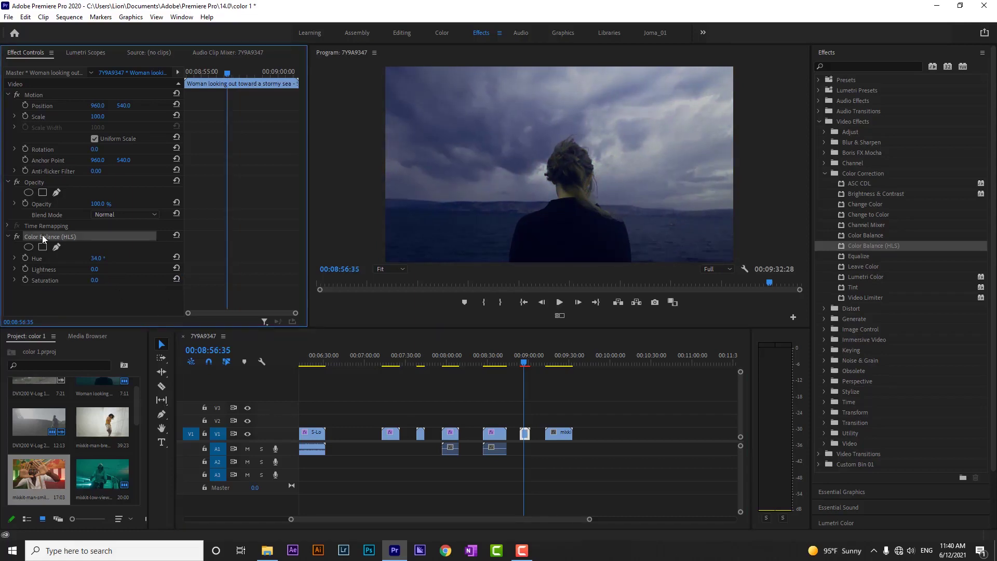
{"action": "key", "text": "Delete"}
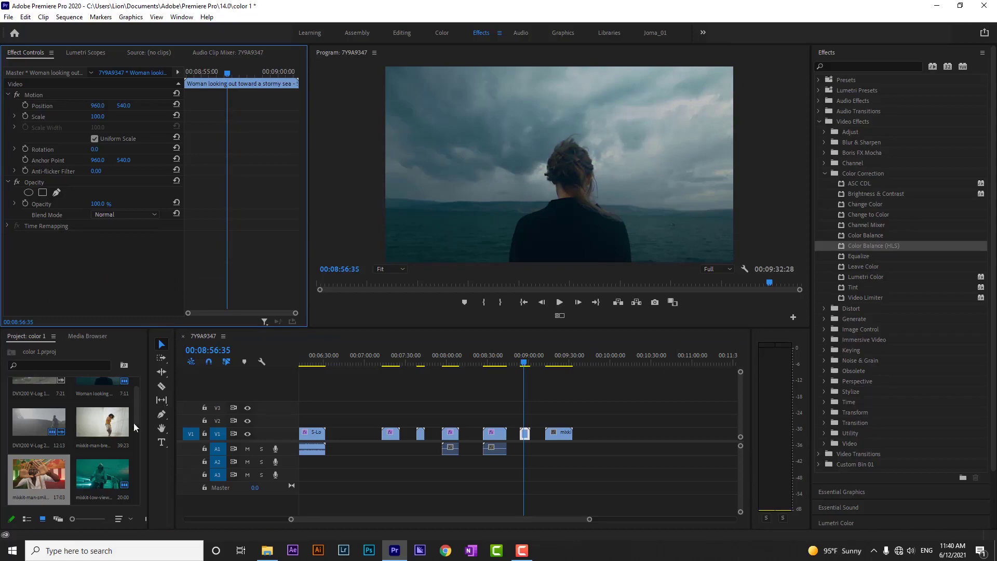
- Place the man breakdancing clip on V1 after the other clips, and apply Equalize to it with the playhead at 00:09:48:16
{"action": "left_click_drag", "start_coordinate": [107, 423], "coordinate": [592, 435]}
{"action": "left_click", "coordinate": [594, 360]}
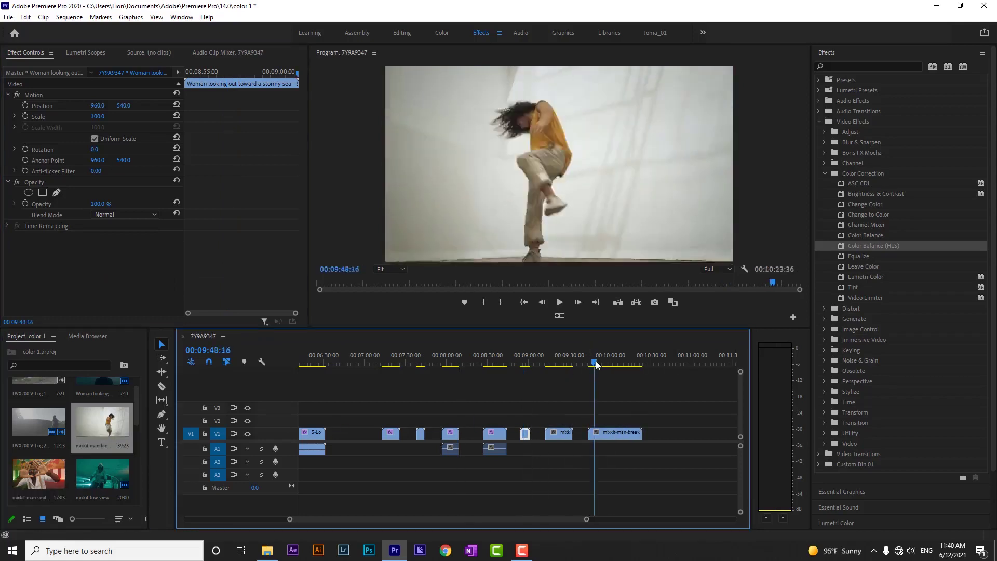
{"action": "left_click_drag", "start_coordinate": [868, 258], "coordinate": [606, 435]}
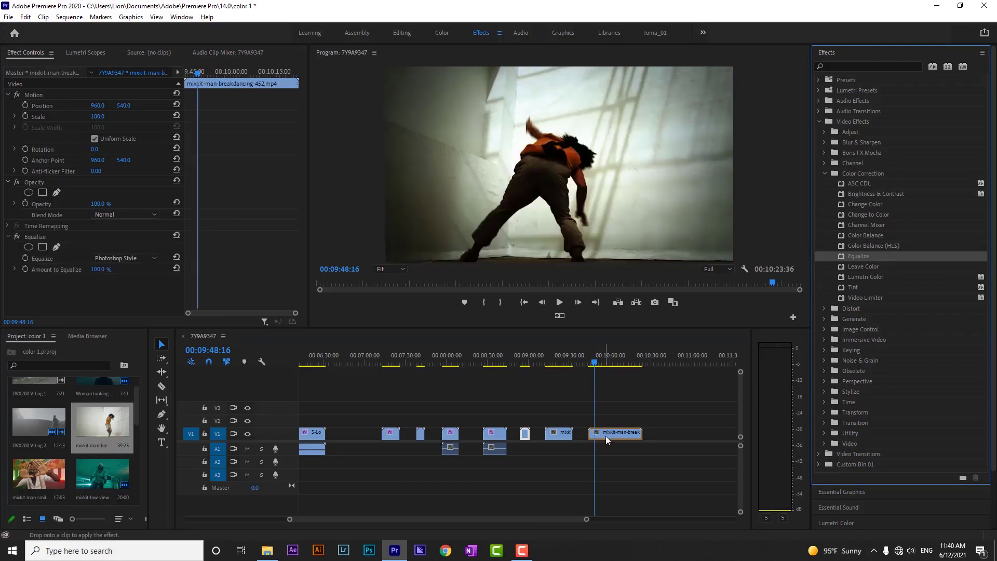
- Try the Brightness and RGB equalize modes on the breakdancing clip, then return to Photoshop Style
{"action": "left_click", "coordinate": [136, 259]}
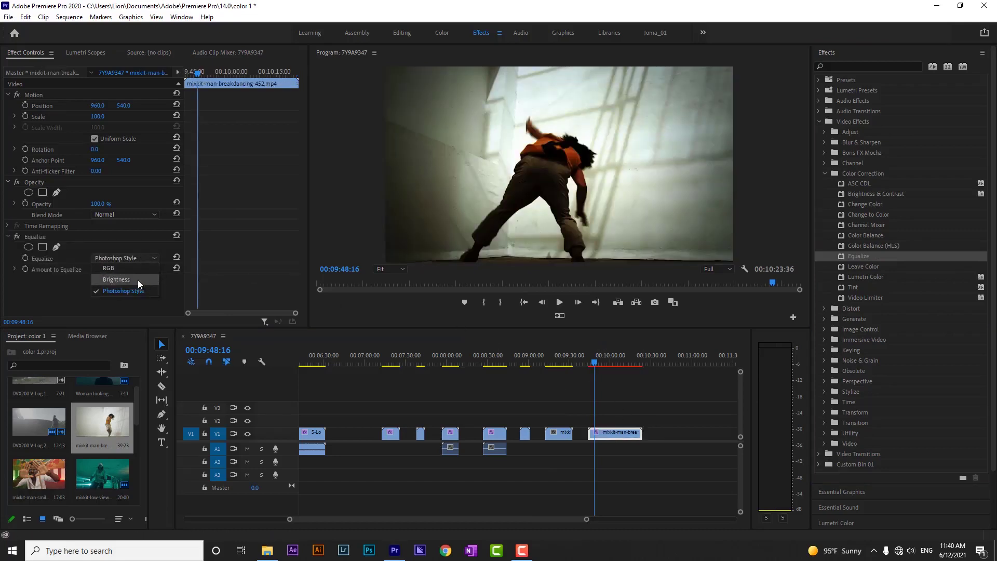
{"action": "left_click", "coordinate": [120, 280]}
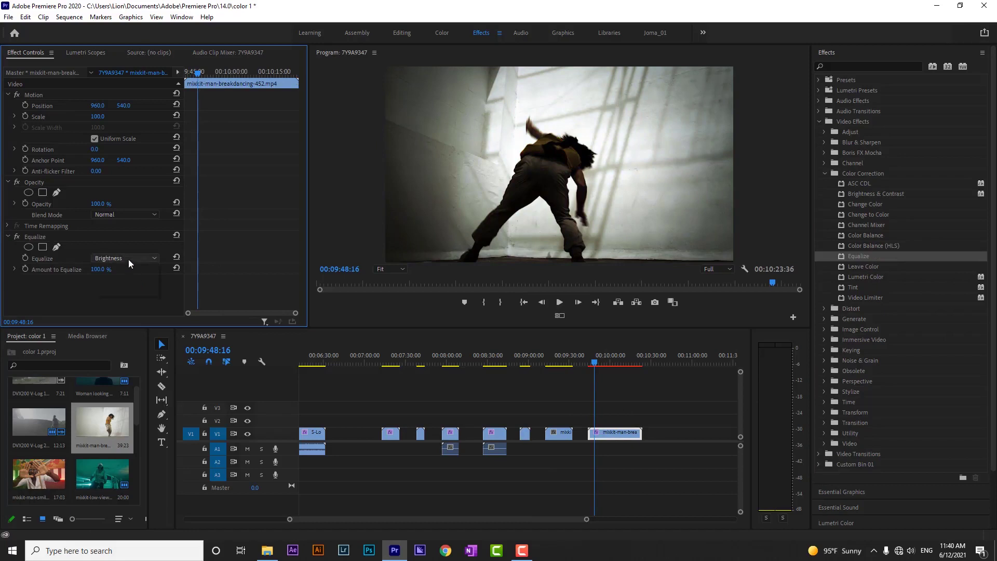
{"action": "left_click", "coordinate": [129, 259]}
{"action": "left_click", "coordinate": [122, 270]}
{"action": "left_click", "coordinate": [125, 258]}
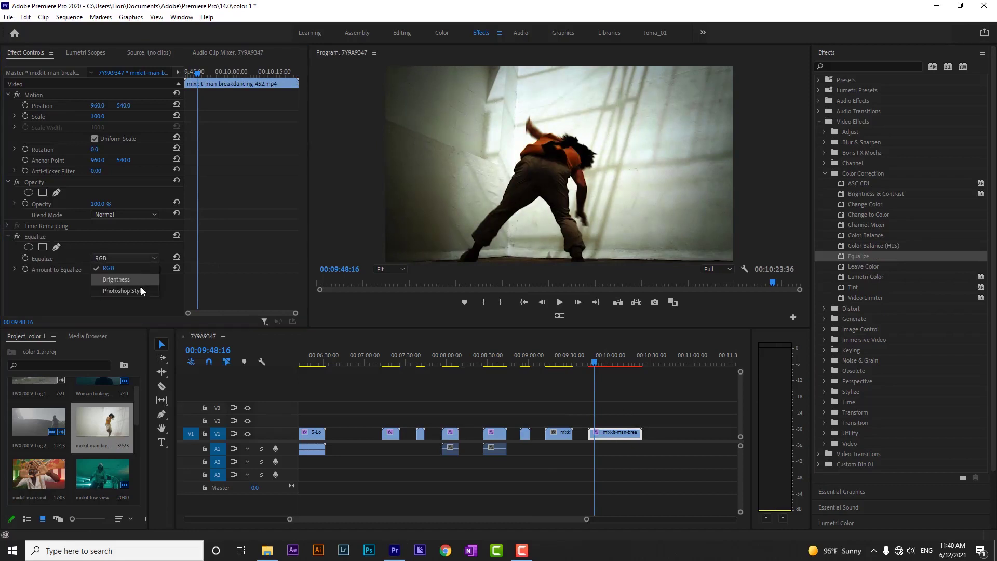
{"action": "left_click", "coordinate": [130, 292]}
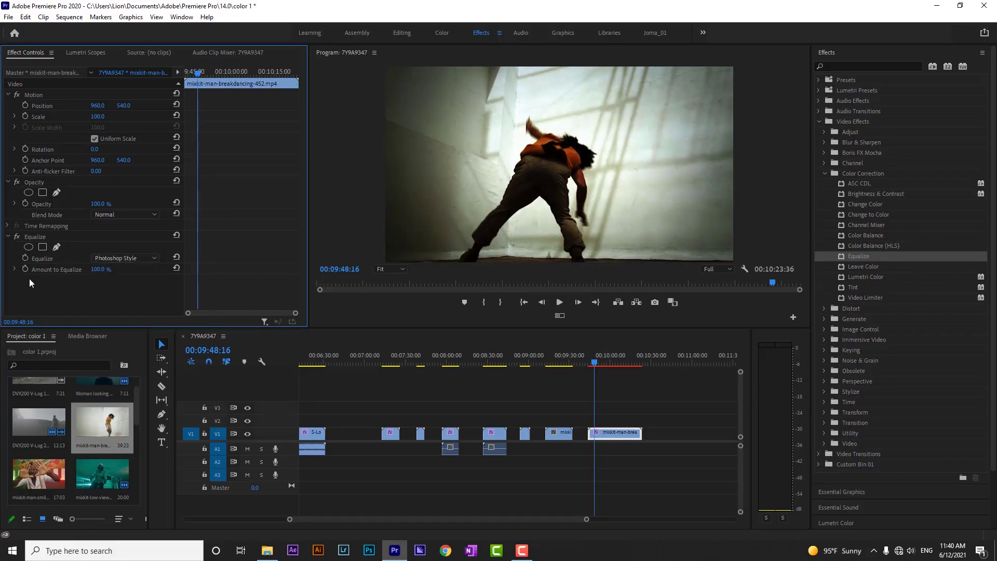
- Vary Amount to Equalize before and during playback, starting with 40% and ending at 53%, then remove Equalize from the breakdancing clip
{"action": "mouse_move", "coordinate": [103, 270]}
{"action": "left_mouse_down"}
{"action": "mouse_move", "coordinate": [57, 270]}
{"action": "mouse_move", "coordinate": [103, 270]}
{"action": "mouse_move", "coordinate": [93, 270]}
{"action": "left_mouse_up"}
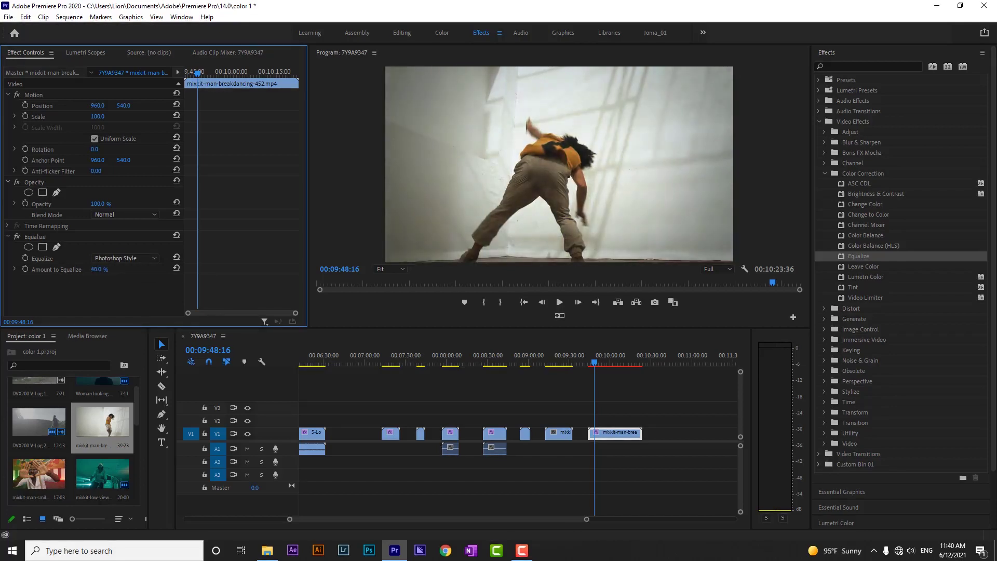
{"action": "key", "text": "space"}
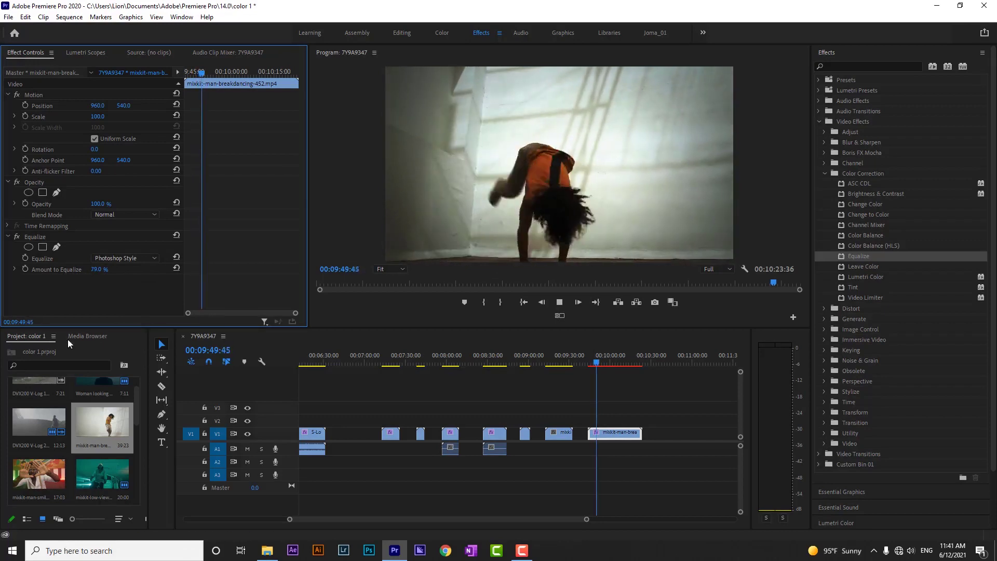
{"action": "left_click_drag", "start_coordinate": [96, 270], "coordinate": [217, 283]}
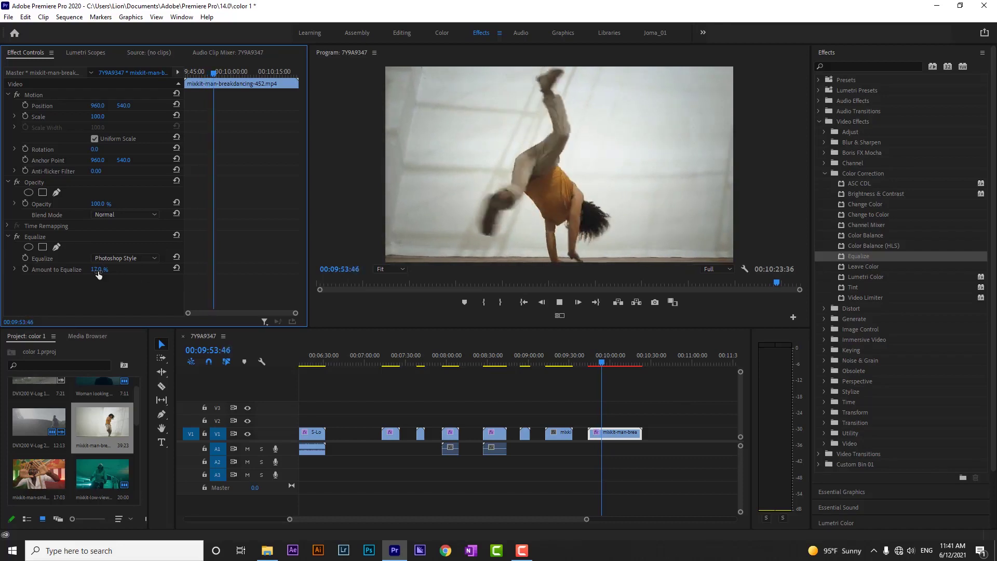
{"action": "left_click_drag", "start_coordinate": [97, 269], "coordinate": [201, 295]}
{"action": "key", "text": "space"}
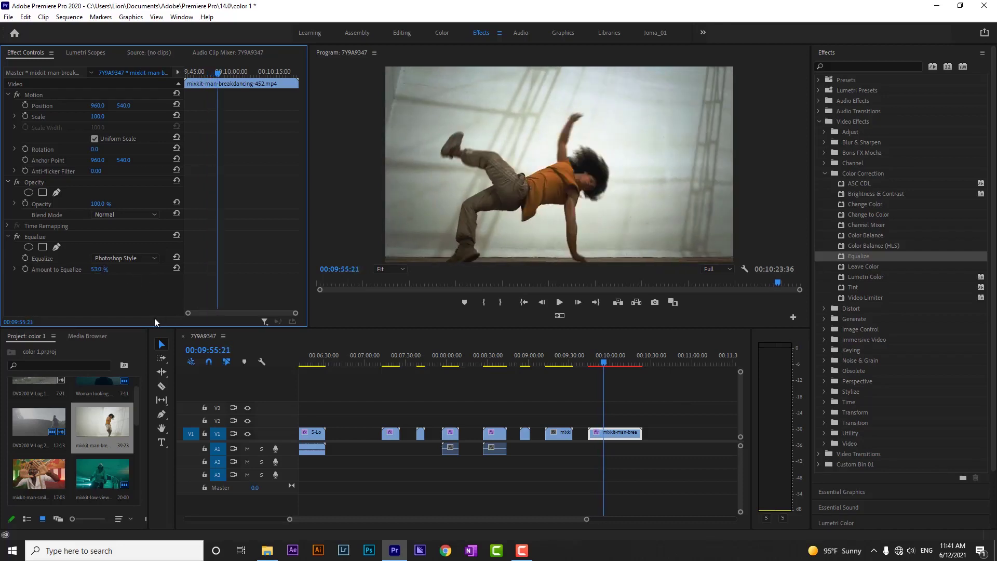
{"action": "left_click", "coordinate": [32, 236]}
{"action": "key", "text": "Delete"}
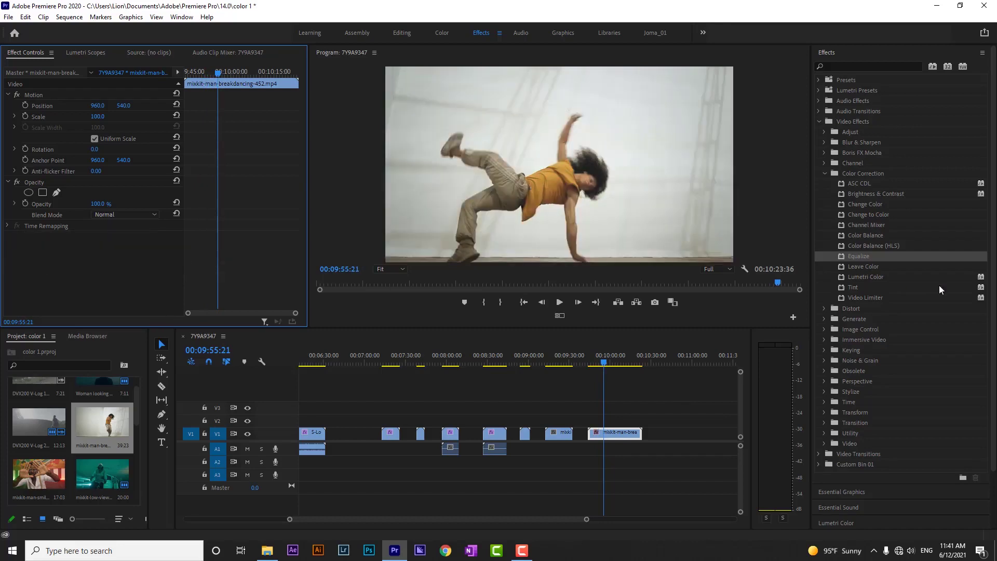
- Apply Leave Color to the breakdancing clip, and sample the dancer's orange shirt as the Color To Leave
{"action": "left_click", "coordinate": [857, 267]}
{"action": "left_click_drag", "start_coordinate": [852, 266], "coordinate": [621, 434]}
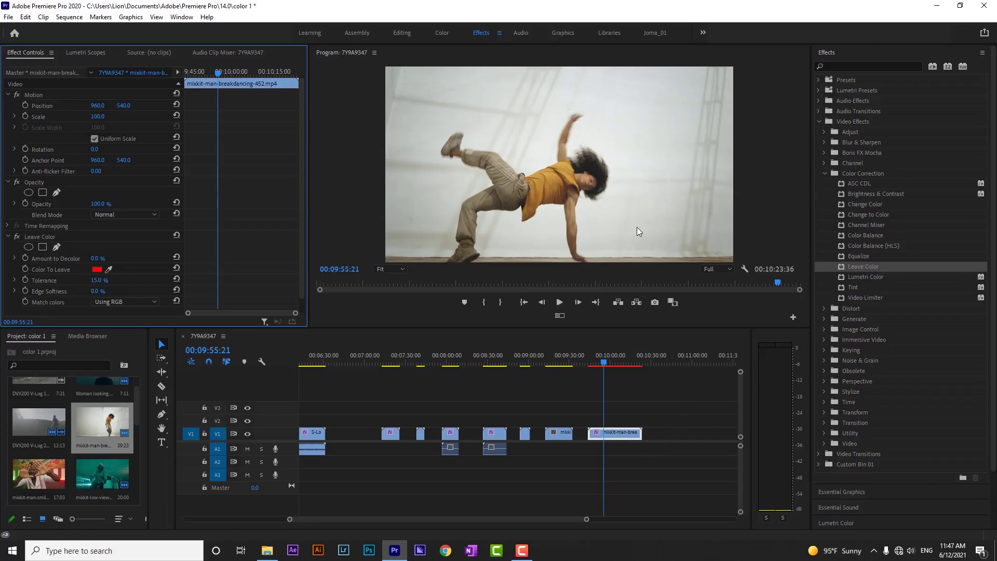
{"action": "left_click", "coordinate": [108, 269]}
{"action": "left_click", "coordinate": [601, 260]}
{"action": "left_click", "coordinate": [551, 186]}
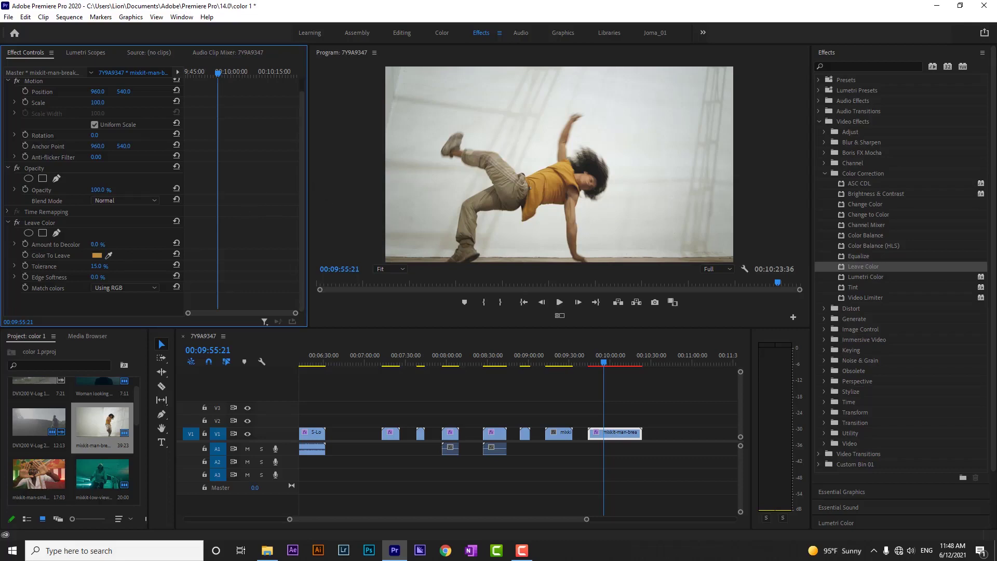
- Set Amount to Decolor to 100%, and try the Tolerance and Edge Softness adjustments, leaving them at 15% and 0%
{"action": "left_click_drag", "start_coordinate": [98, 244], "coordinate": [149, 244]}
{"action": "mouse_move", "coordinate": [114, 263]}
{"action": "left_mouse_down"}
{"action": "mouse_move", "coordinate": [90, 263]}
{"action": "mouse_move", "coordinate": [105, 263]}
{"action": "left_mouse_up"}
{"action": "left_click", "coordinate": [99, 266]}
{"action": "key", "text": "Return"}
{"action": "left_click_drag", "start_coordinate": [95, 278], "coordinate": [96, 278]}
- Switch Match colors to Using Hue in Leave Color, then back to Using RGB
{"action": "left_click", "coordinate": [125, 287]}
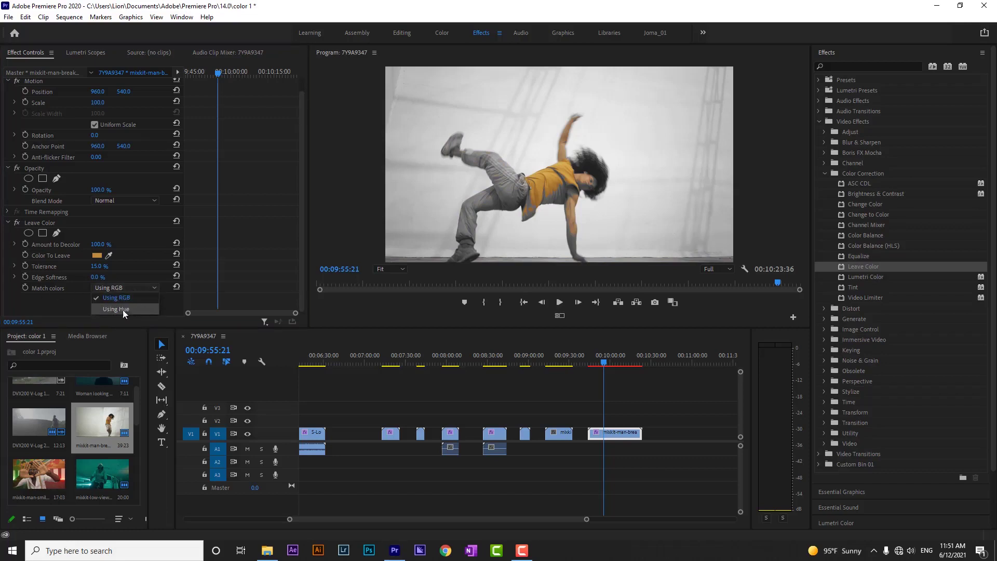
{"action": "left_click", "coordinate": [139, 309]}
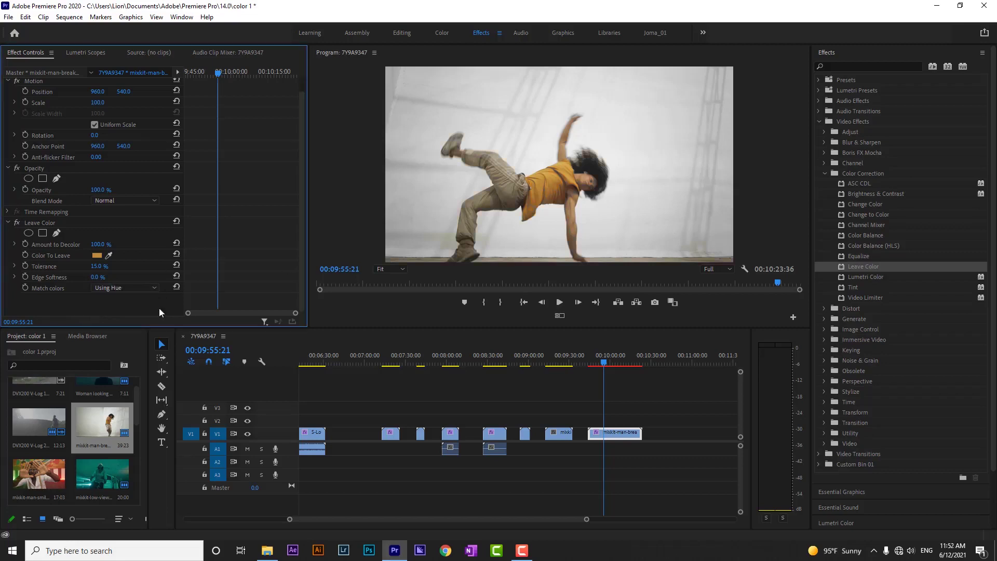
{"action": "left_click", "coordinate": [133, 290]}
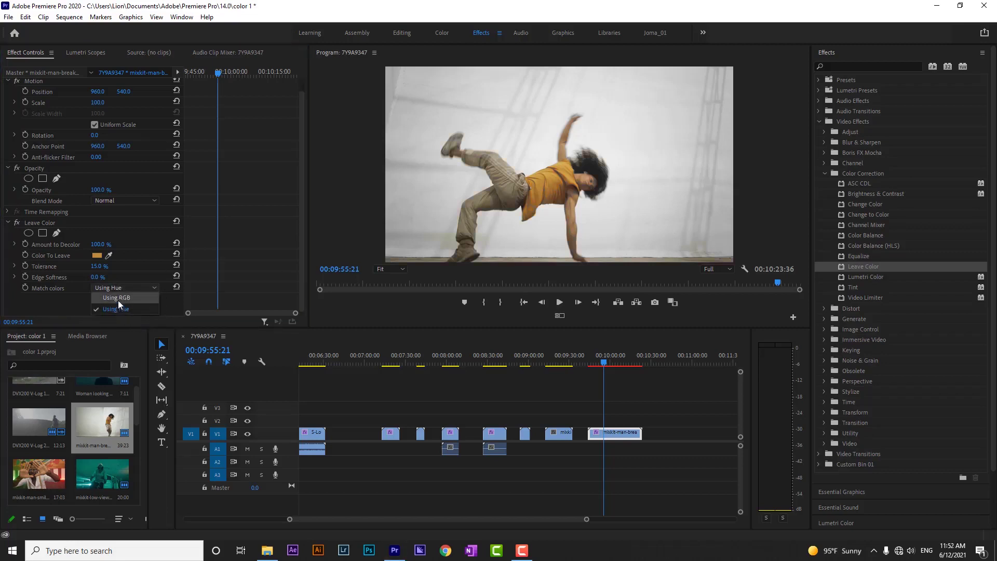
{"action": "left_click", "coordinate": [131, 298]}
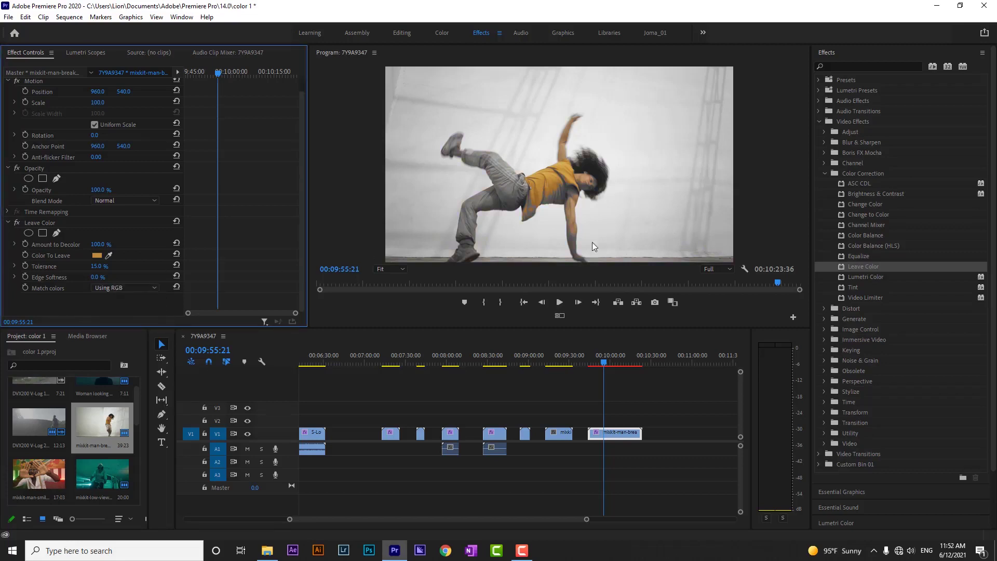
- Play back part of the breakdancing clip to preview Leave Color, then remove the effect
{"action": "left_click", "coordinate": [628, 369]}
{"action": "key", "text": "space"}
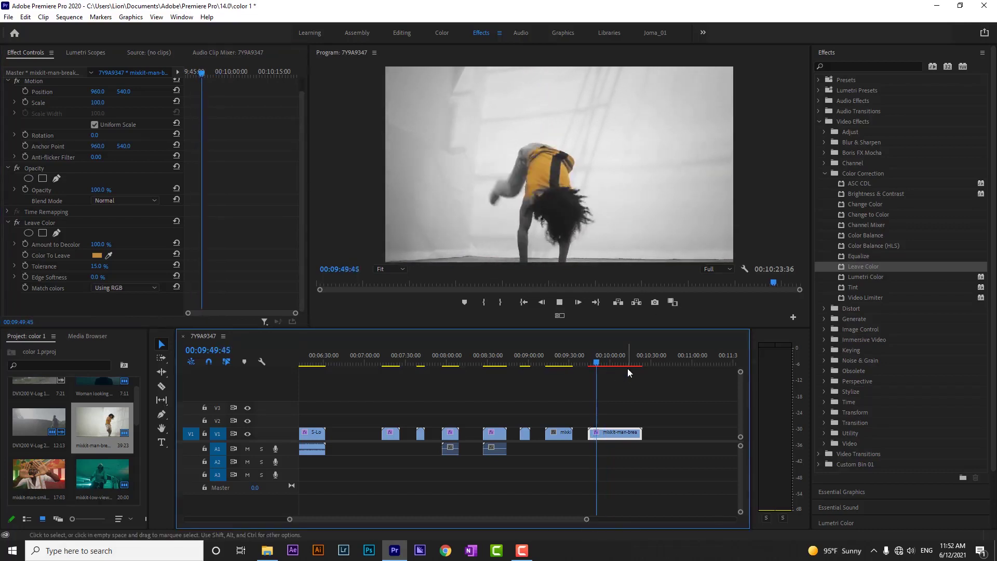
{"action": "key", "text": "space"}
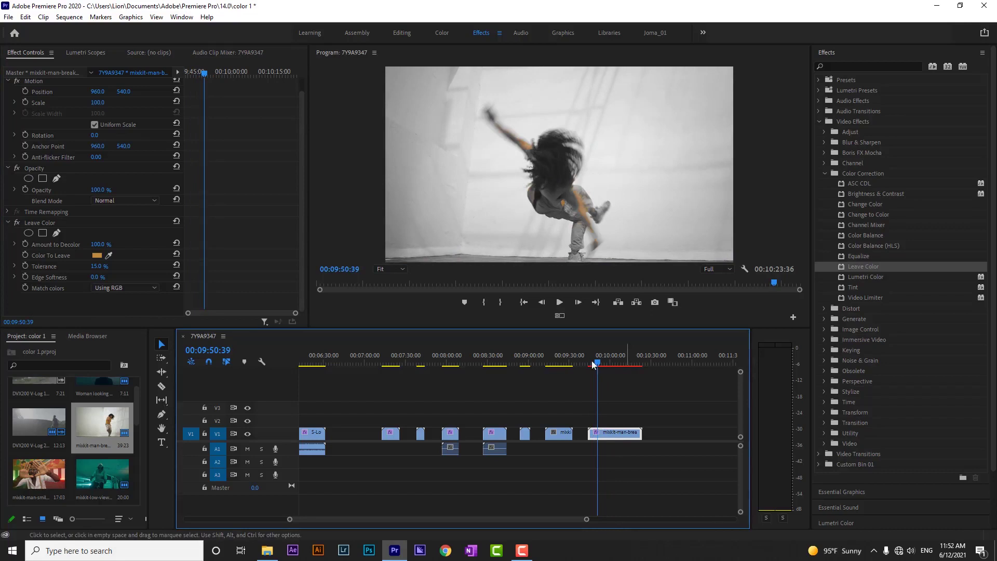
{"action": "left_click", "coordinate": [40, 222]}
{"action": "key", "text": "Delete"}
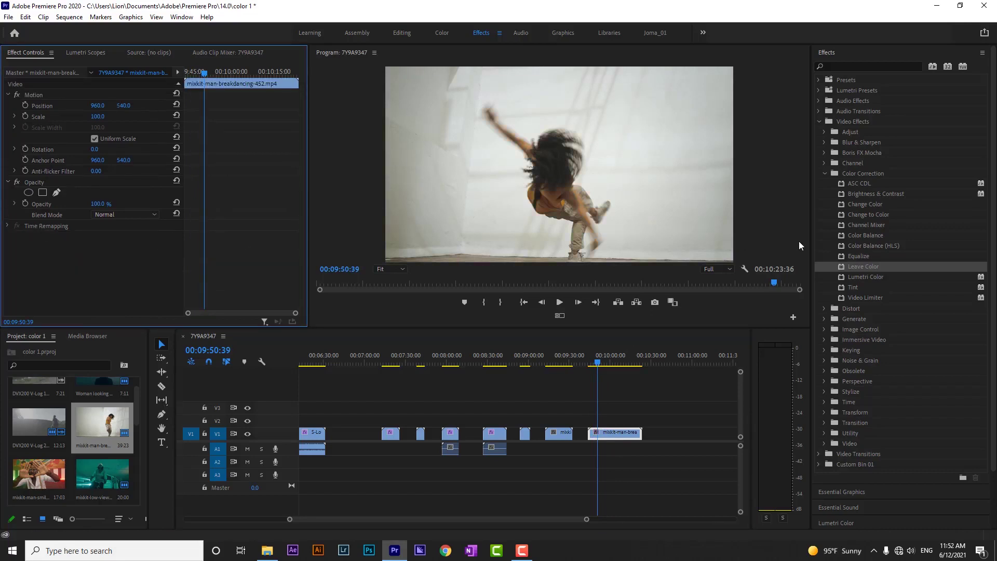
- Apply Lumetri Color to the breakdancing clip, expand its HSL Secondary section, and remove the effect
{"action": "left_click_drag", "start_coordinate": [872, 276], "coordinate": [619, 437]}
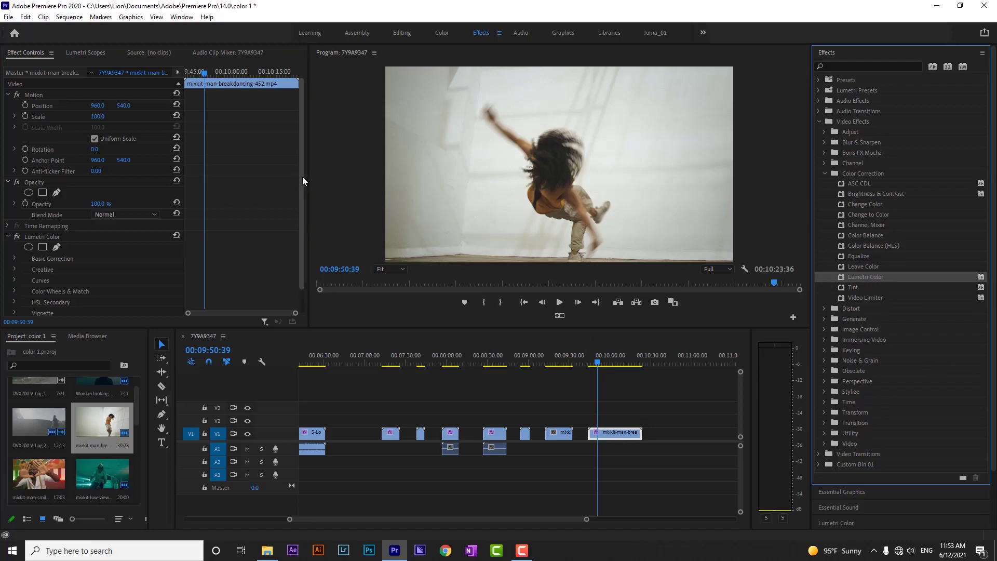
{"action": "left_click_drag", "start_coordinate": [302, 176], "coordinate": [302, 200]}
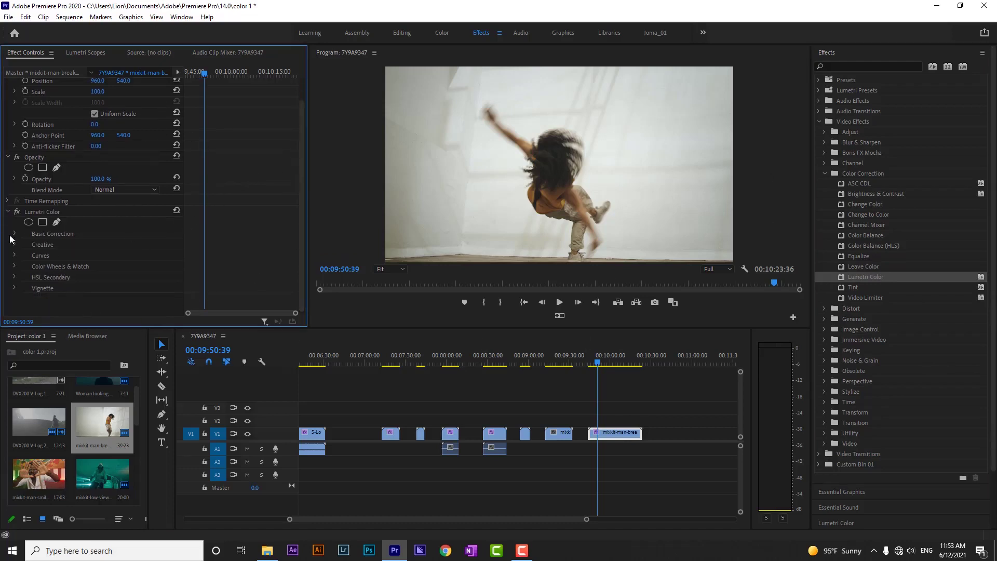
{"action": "left_click", "coordinate": [15, 277]}
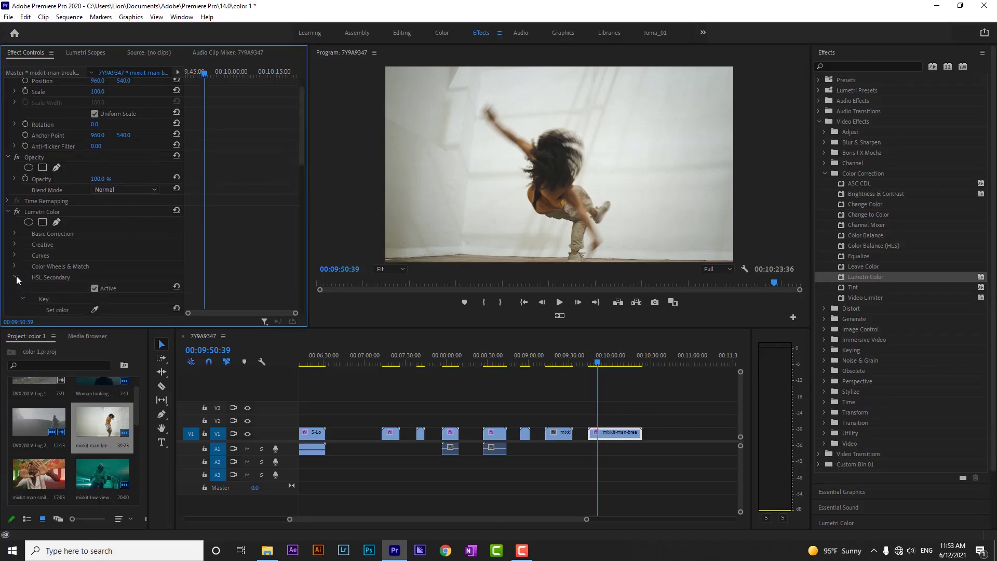
{"action": "left_click_drag", "start_coordinate": [302, 156], "coordinate": [279, 133]}
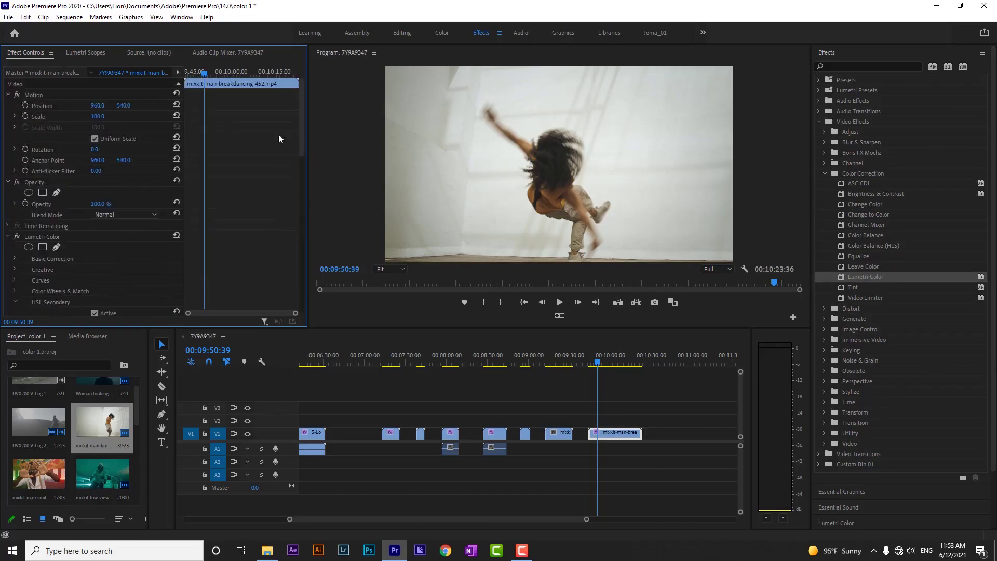
{"action": "left_click", "coordinate": [49, 237]}
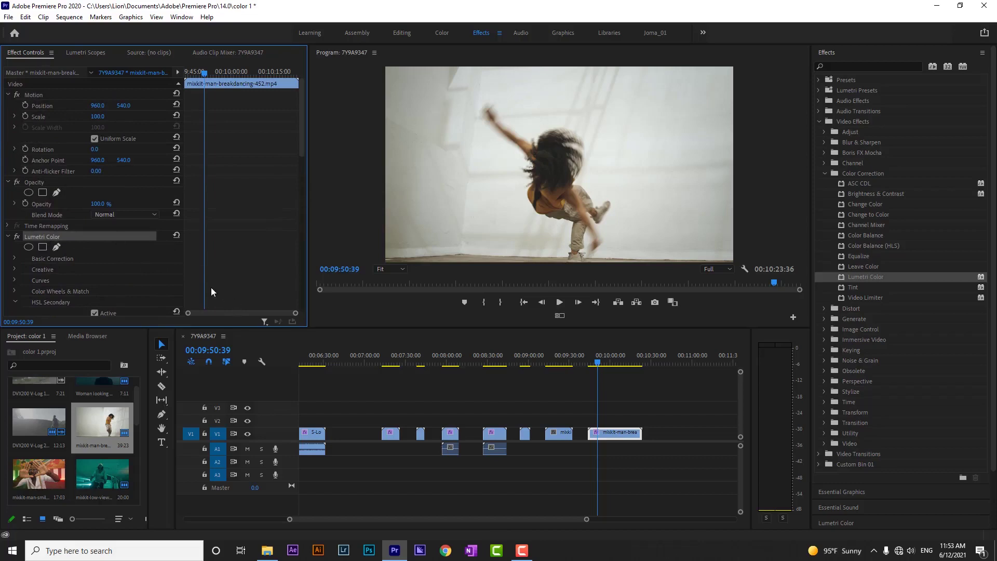
{"action": "key", "text": "Delete"}
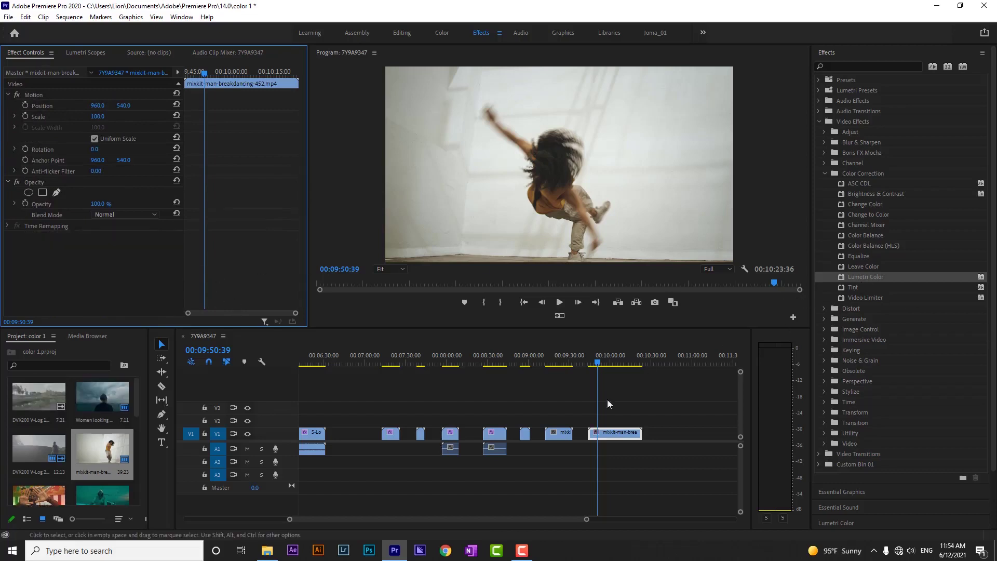
- Apply Tint to the clip of the woman facing the stormy sea, and set Map Black To to vivid purple
{"action": "left_click", "coordinate": [561, 362]}
{"action": "left_click_drag", "start_coordinate": [562, 361], "coordinate": [525, 368]}
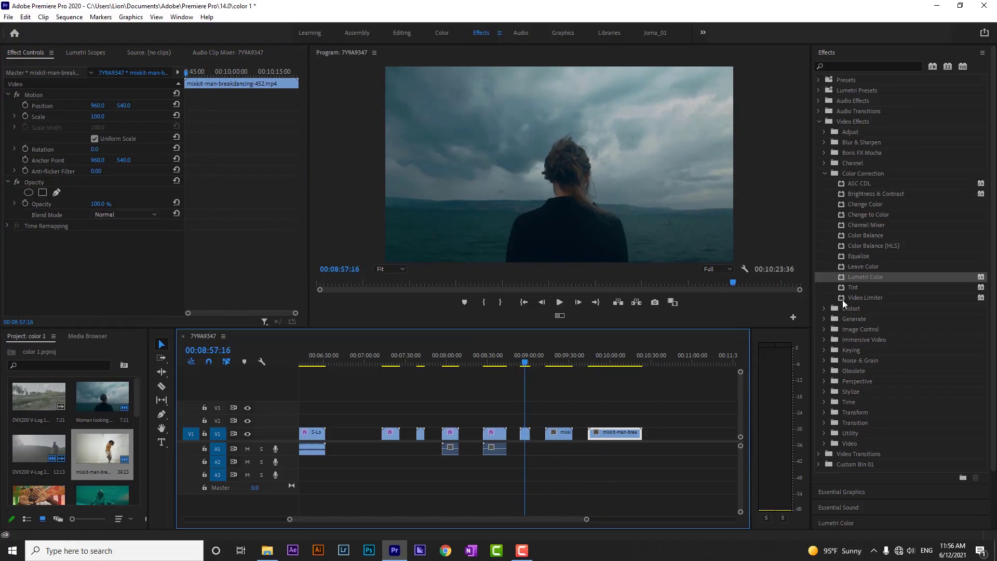
{"action": "left_click_drag", "start_coordinate": [854, 289], "coordinate": [525, 433]}
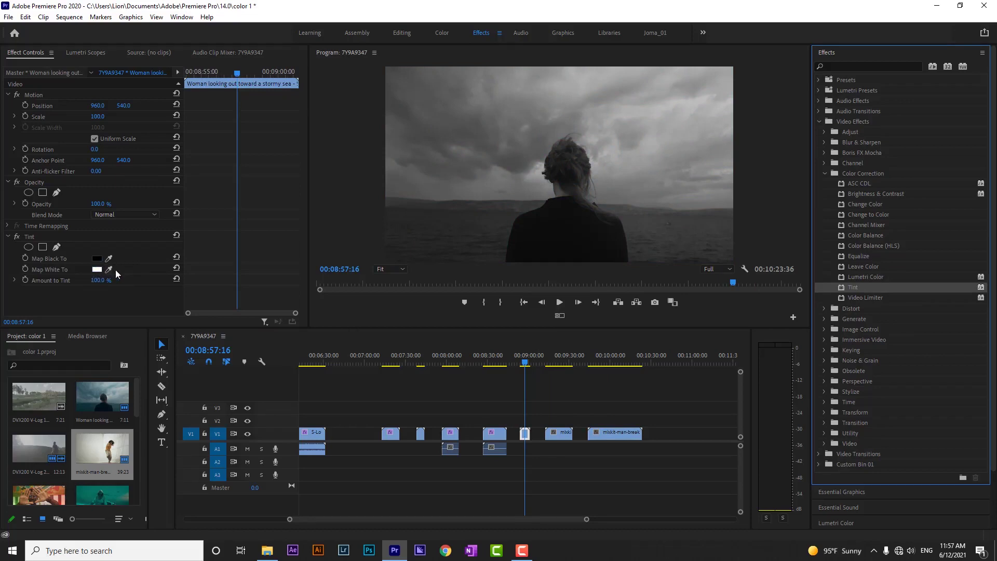
{"action": "left_click", "coordinate": [97, 257]}
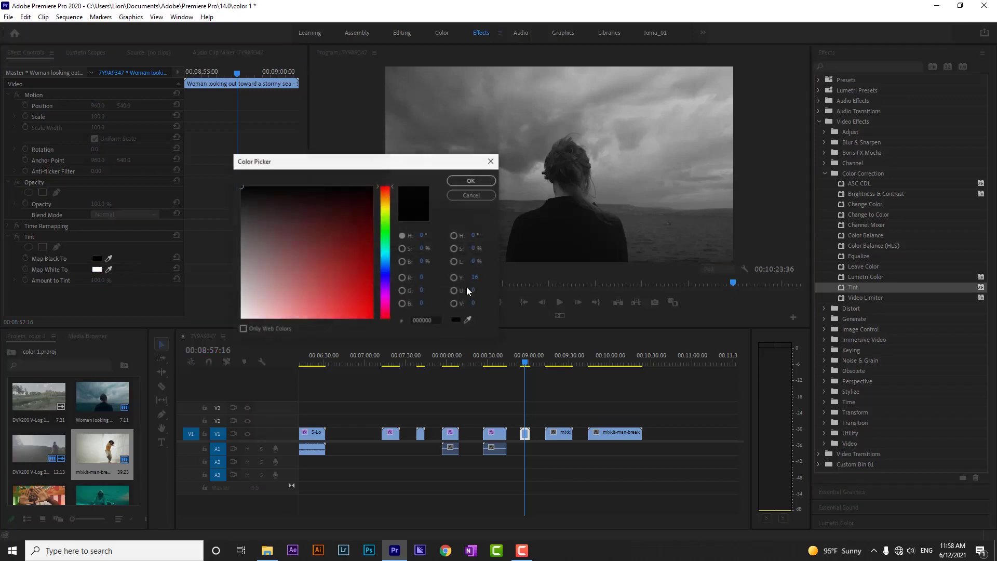
{"action": "left_click_drag", "start_coordinate": [389, 269], "coordinate": [388, 280]}
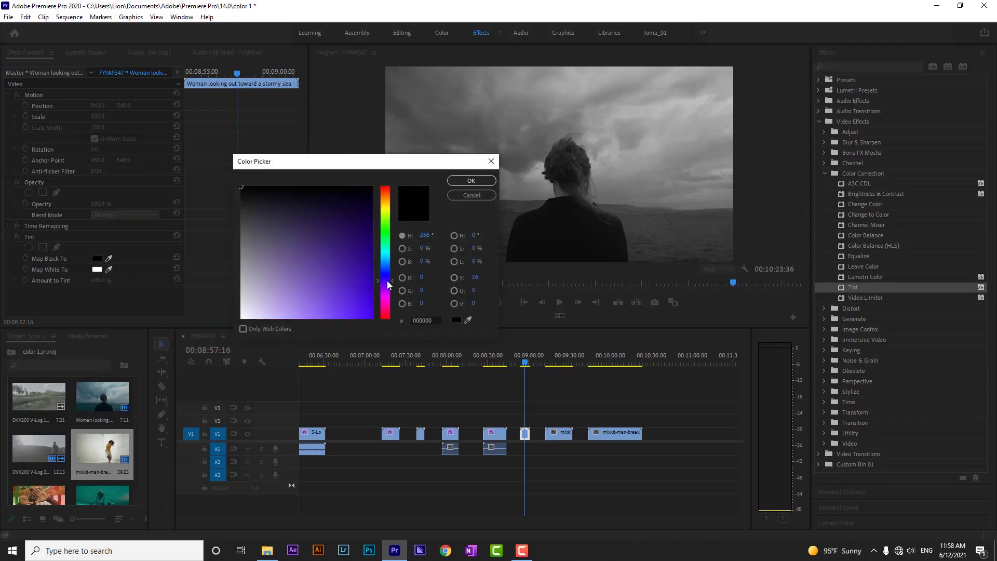
{"action": "left_click", "coordinate": [363, 311]}
{"action": "left_click", "coordinate": [478, 182]}
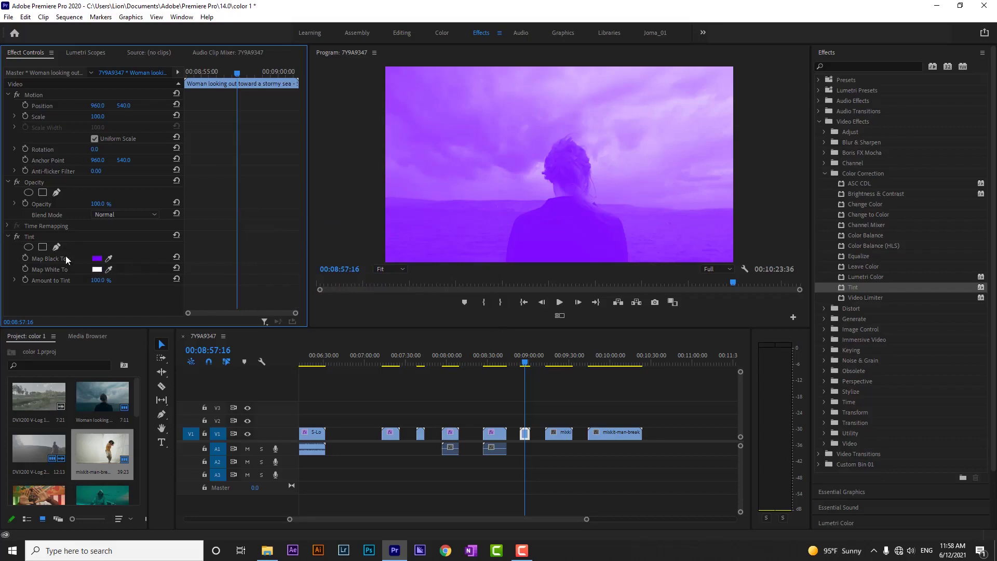
- Set Tint's Map White To color to yellow, FFF600
{"action": "left_click", "coordinate": [97, 269]}
{"action": "left_click_drag", "start_coordinate": [387, 195], "coordinate": [387, 208]}
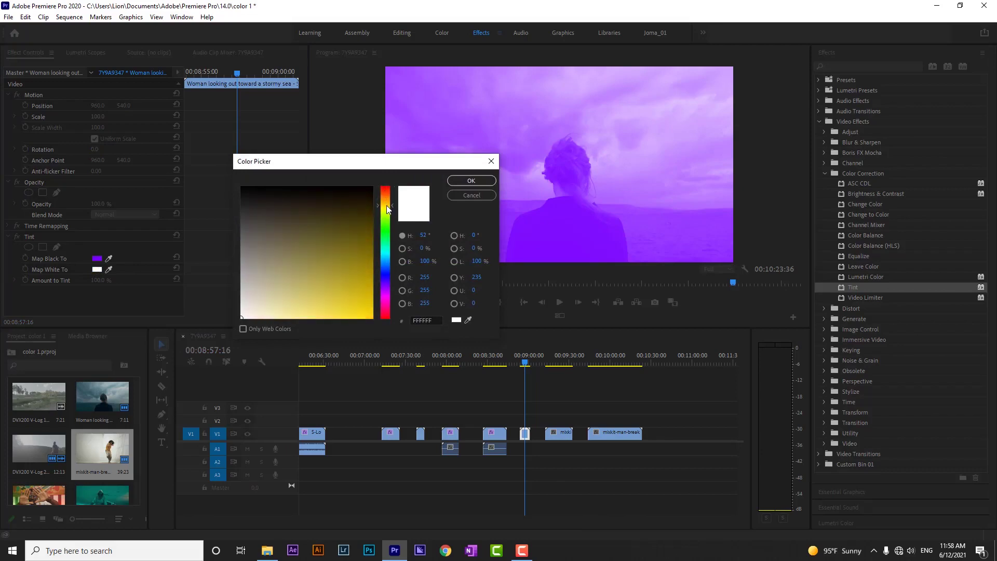
{"action": "left_click_drag", "start_coordinate": [361, 290], "coordinate": [381, 332]}
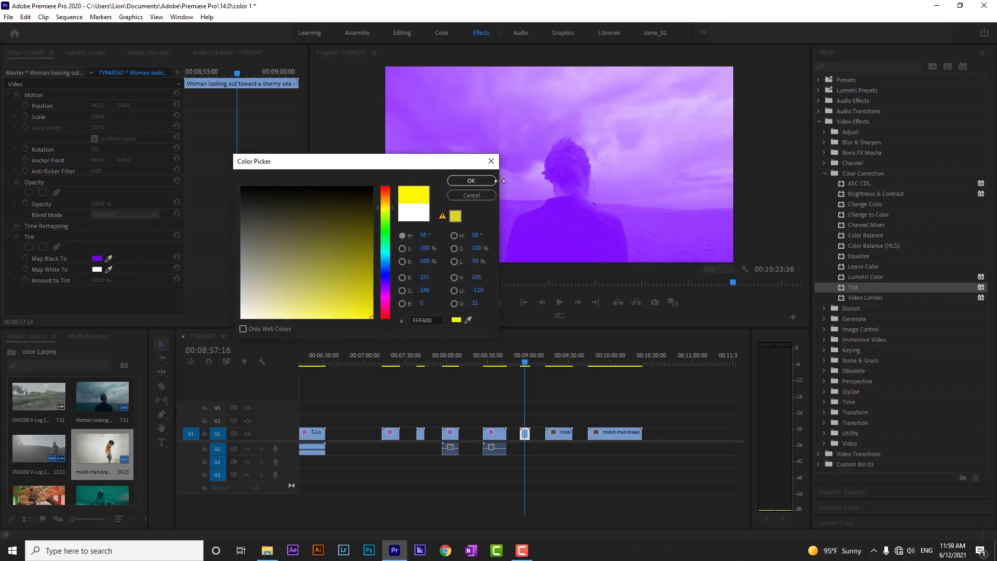
{"action": "left_click", "coordinate": [467, 181]}
- Play back part of the tinted stormy sea clip, and try the Amount to Tint adjustment, leaving it at 100%
{"action": "left_click", "coordinate": [559, 423]}
{"action": "key", "text": "Up"}
{"action": "key", "text": "space"}
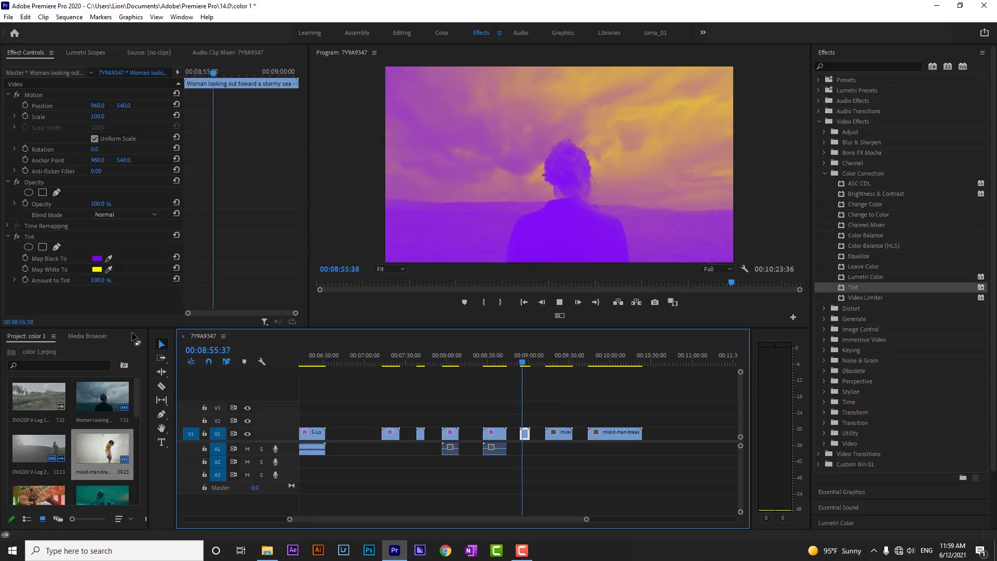
{"action": "key", "text": "space"}
{"action": "mouse_move", "coordinate": [99, 283]}
{"action": "left_mouse_down"}
{"action": "mouse_move", "coordinate": [47, 283]}
{"action": "mouse_move", "coordinate": [108, 283]}
{"action": "left_mouse_up"}
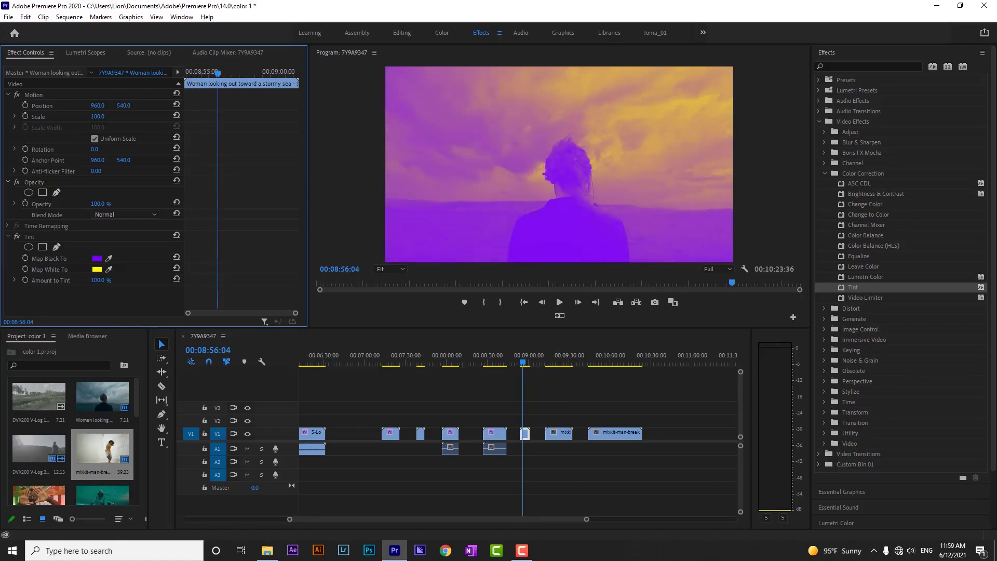
- Return to the start of the stormy sea clip and remove the Tint effect
{"action": "left_click", "coordinate": [525, 366]}
{"action": "key", "text": "Up"}
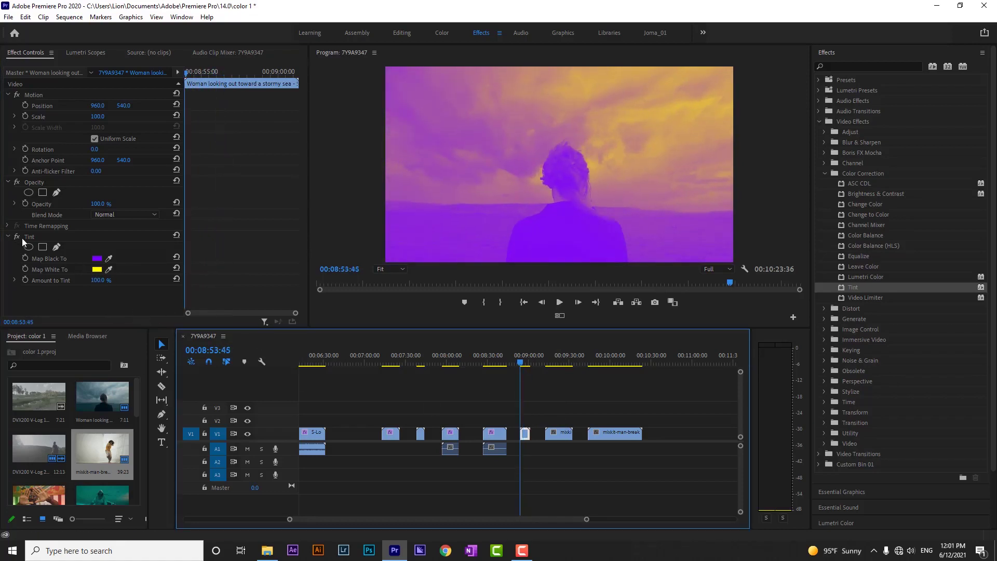
{"action": "left_click", "coordinate": [33, 236]}
{"action": "key", "text": "Delete"}
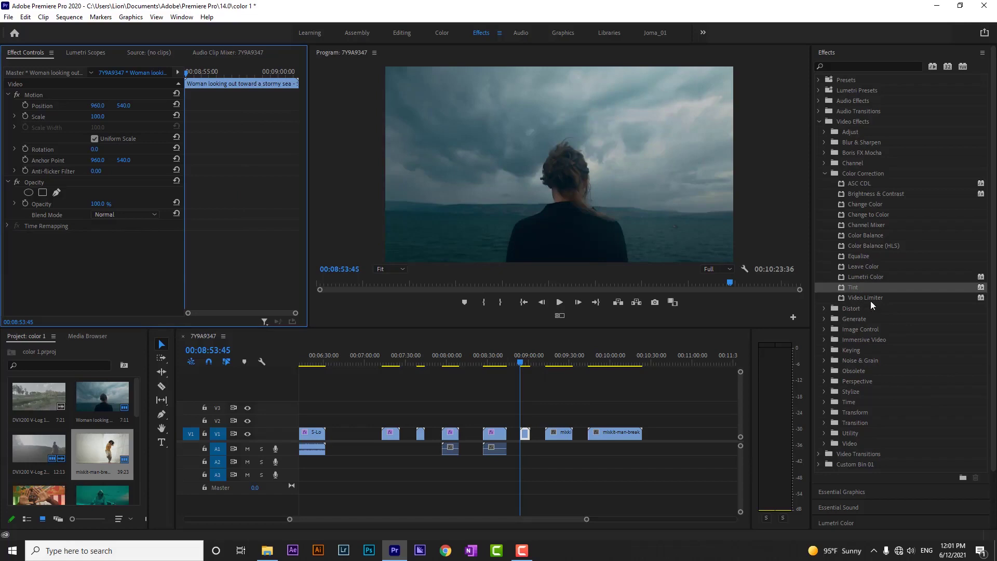
- Apply Black & White from the Image Control effects to the stormy sea clip, and remove it again
{"action": "left_click", "coordinate": [824, 173]}
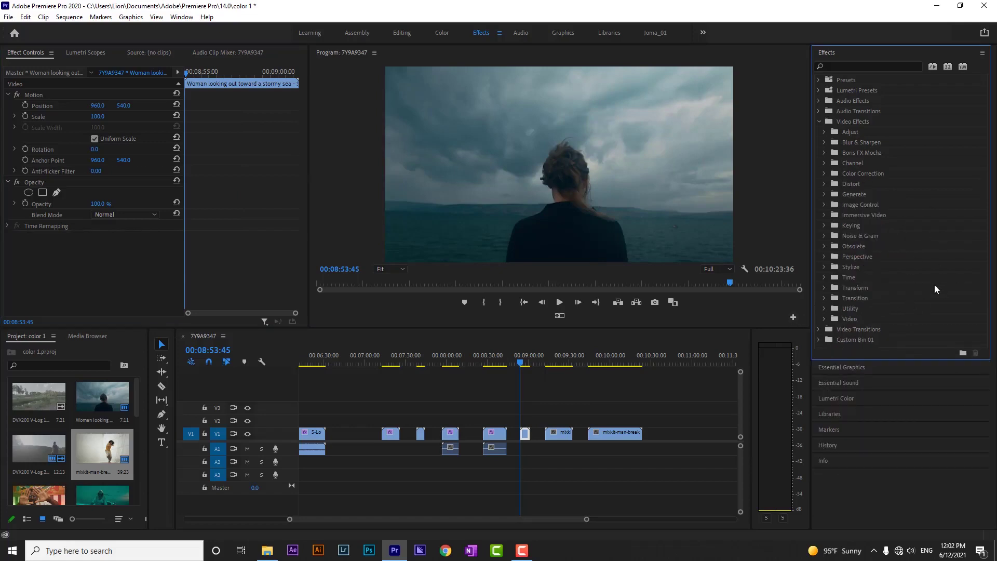
{"action": "left_click", "coordinate": [823, 204]}
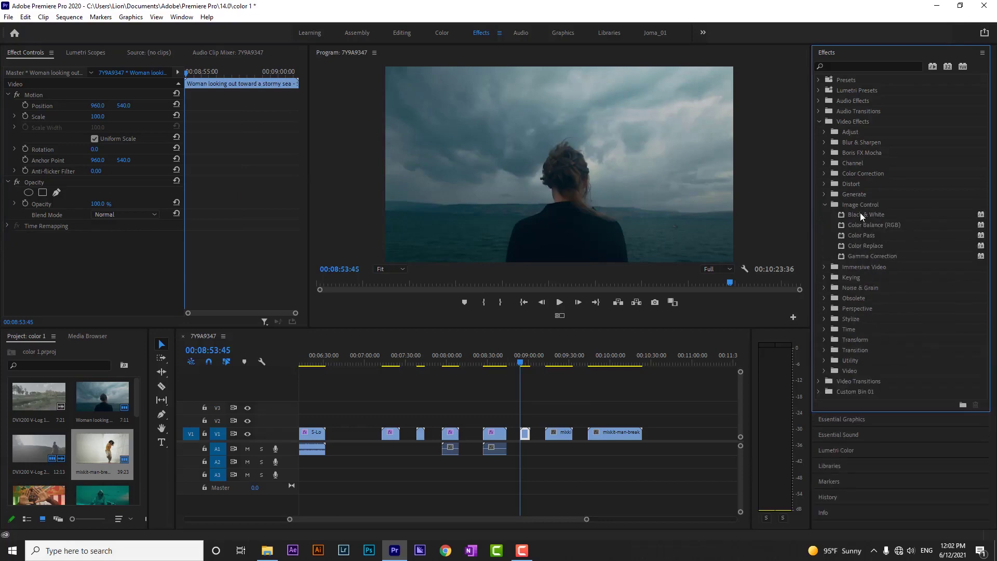
{"action": "left_click_drag", "start_coordinate": [860, 213], "coordinate": [525, 433]}
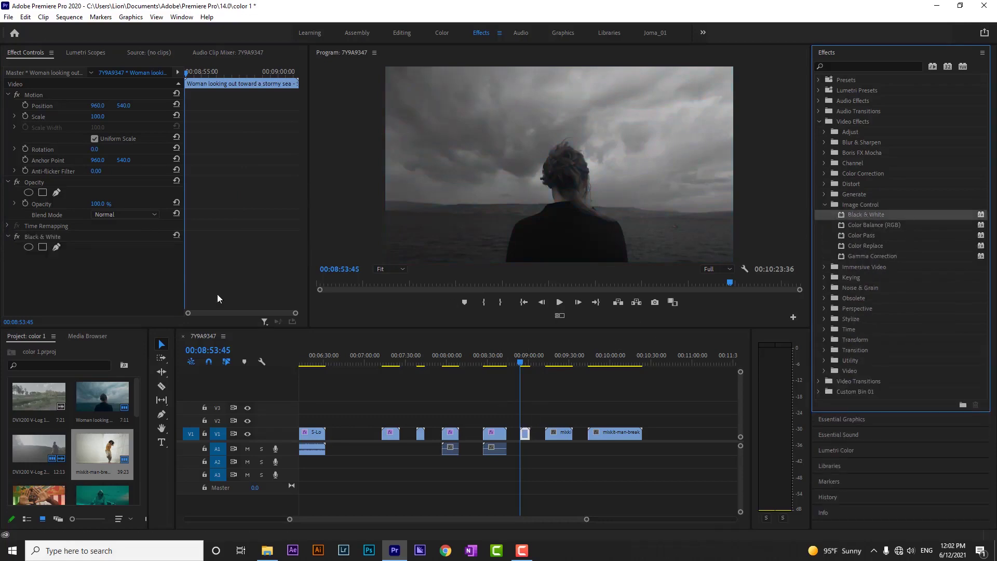
{"action": "left_click", "coordinate": [48, 235]}
{"action": "key", "text": "Delete"}
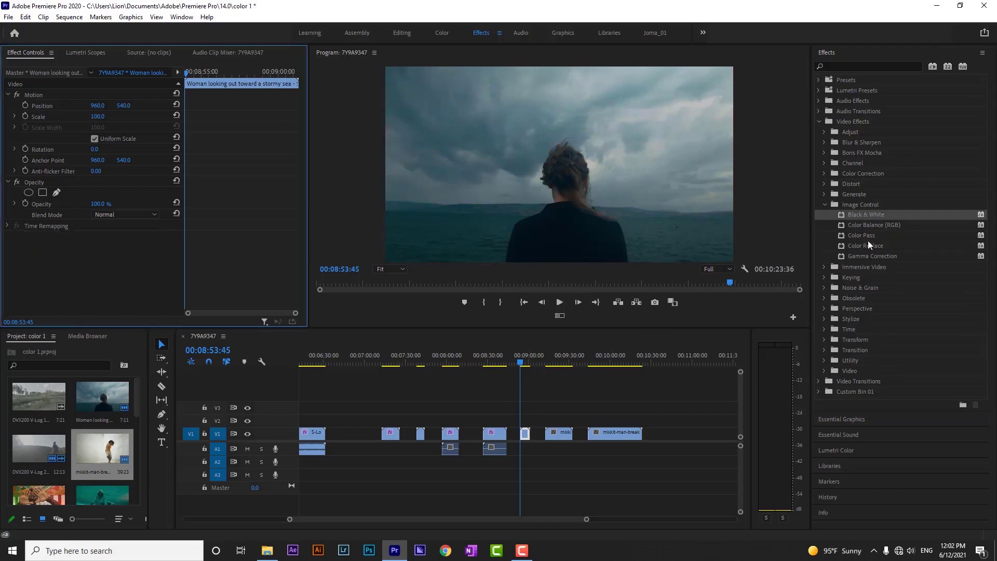
- Apply Color Balance (RGB) to the stormy sea clip with Red 118, Green 106 and Blue 104, and remove the effect
{"action": "left_click", "coordinate": [866, 226]}
{"action": "left_click_drag", "start_coordinate": [868, 226], "coordinate": [524, 434]}
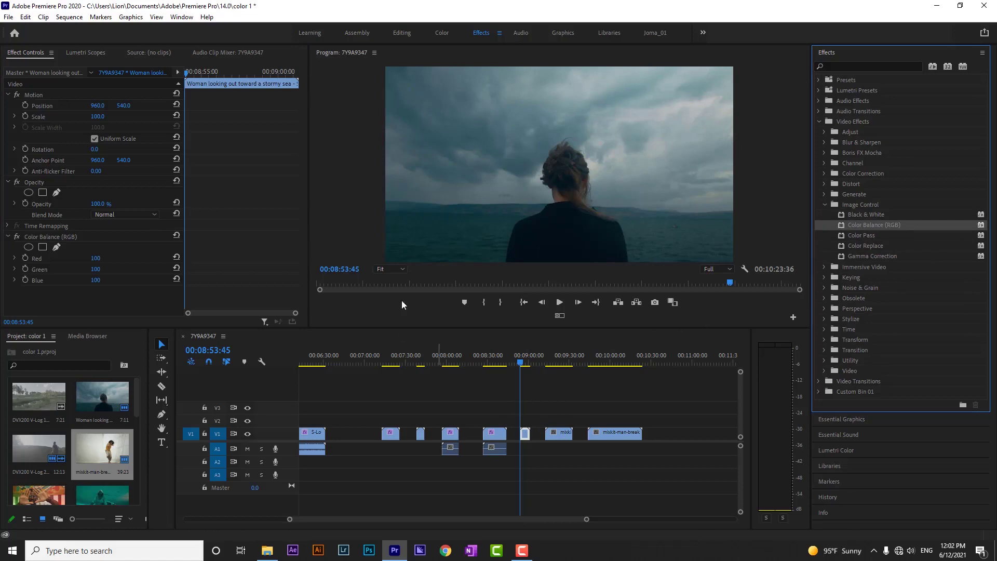
{"action": "mouse_move", "coordinate": [95, 258]}
{"action": "left_mouse_down"}
{"action": "mouse_move", "coordinate": [109, 258]}
{"action": "mouse_move", "coordinate": [94, 258]}
{"action": "mouse_move", "coordinate": [97, 269]}
{"action": "left_mouse_up"}
{"action": "mouse_move", "coordinate": [95, 280]}
{"action": "left_mouse_down"}
{"action": "mouse_move", "coordinate": [111, 279]}
{"action": "mouse_move", "coordinate": [90, 289]}
{"action": "left_mouse_up"}
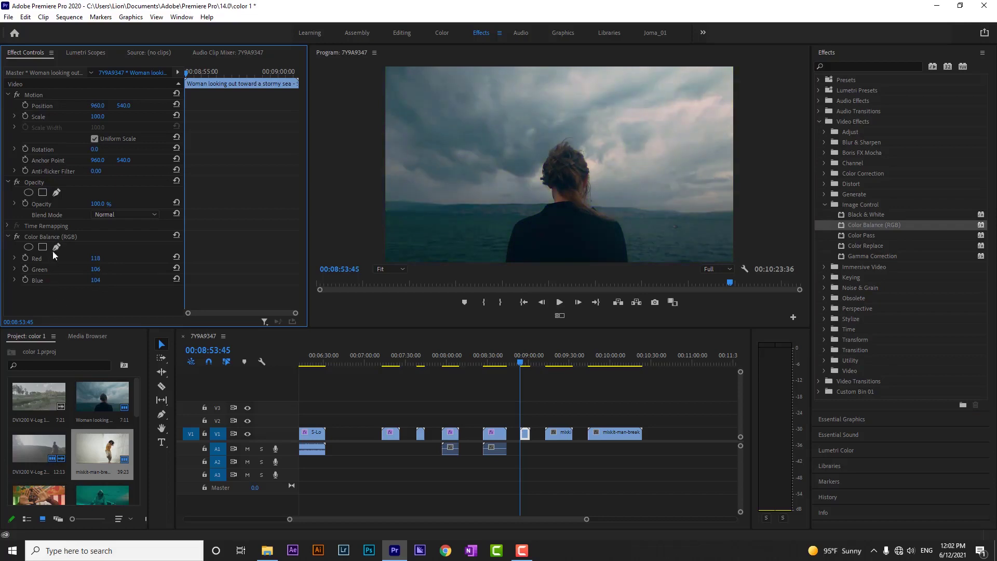
{"action": "left_click", "coordinate": [52, 237]}
{"action": "key", "text": "Delete"}
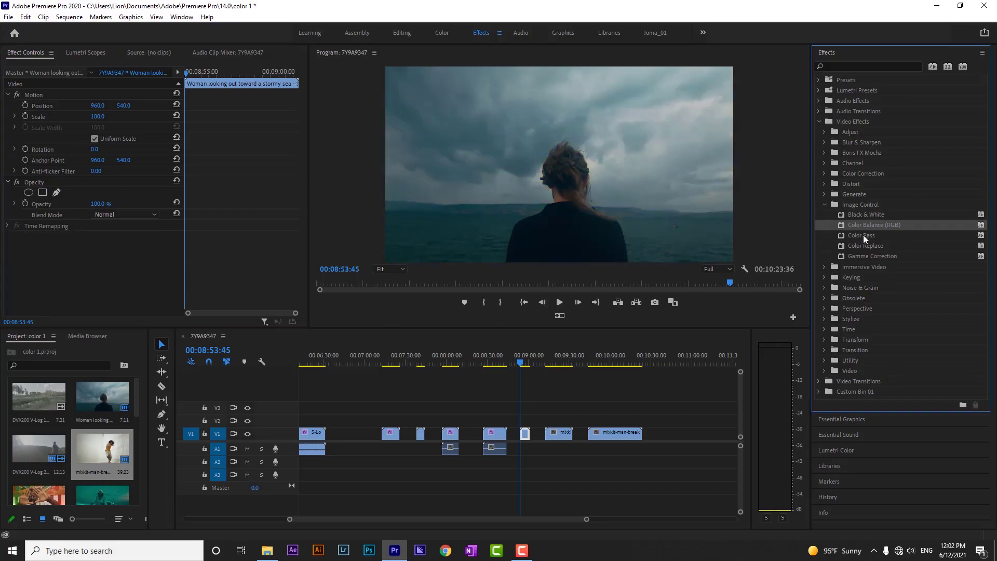
- Apply Color Pass to the stormy sea clip, raise Similarity to 69, and sample a dark gray from the image as its Color
{"action": "left_click_drag", "start_coordinate": [864, 239], "coordinate": [524, 434]}
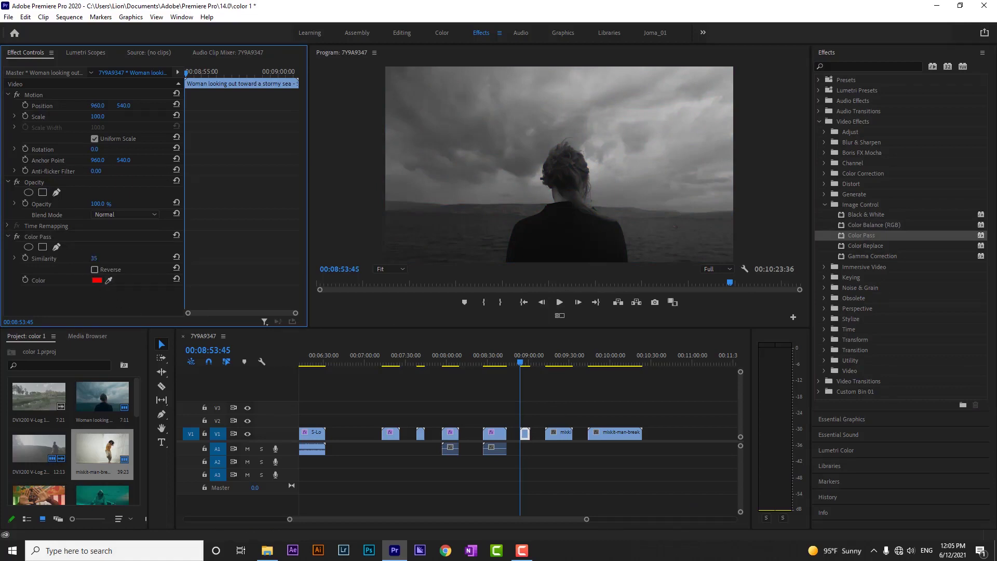
{"action": "left_click_drag", "start_coordinate": [92, 258], "coordinate": [200, 246]}
{"action": "left_click_drag", "start_coordinate": [109, 280], "coordinate": [99, 282]}
- Change the Color Pass color to blue, 000CFF
{"action": "left_click", "coordinate": [96, 281]}
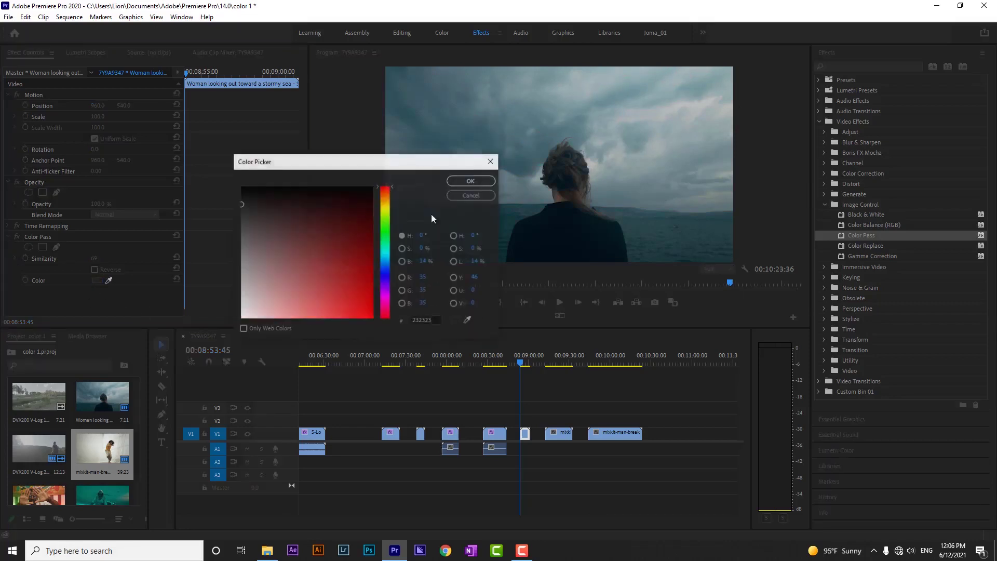
{"action": "left_click_drag", "start_coordinate": [383, 234], "coordinate": [384, 273]}
{"action": "left_click", "coordinate": [340, 291]}
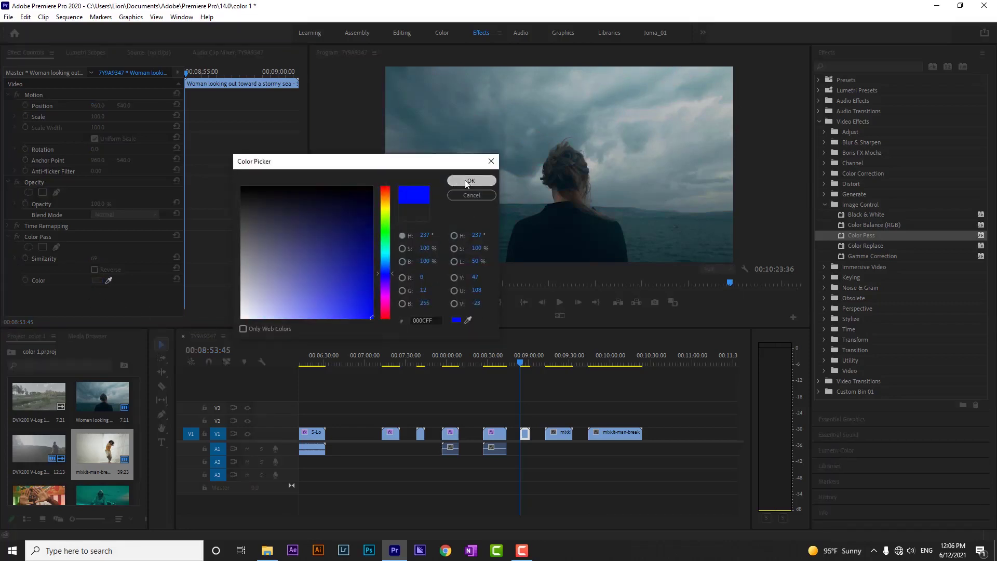
{"action": "left_click", "coordinate": [471, 180]}
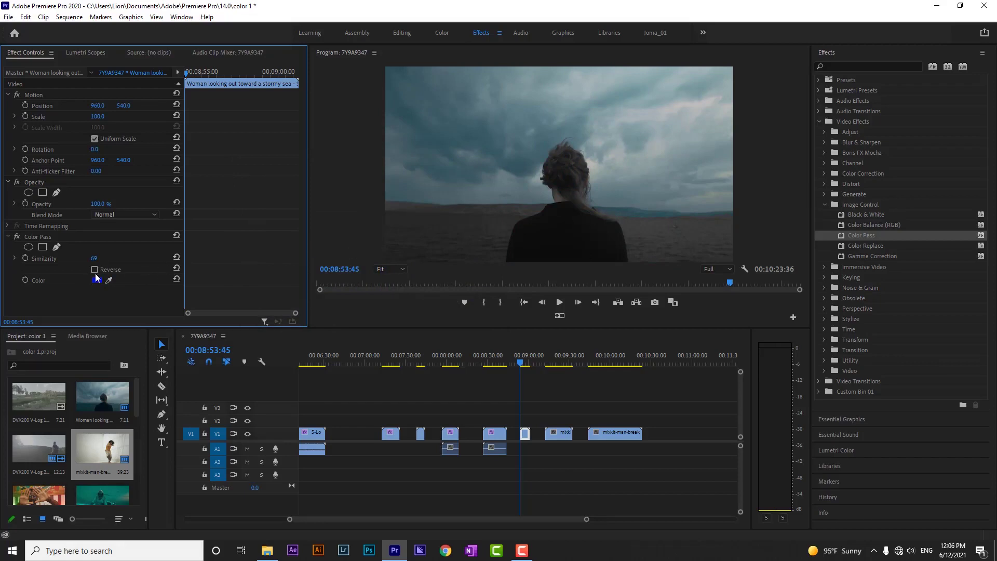
- Try a different Color Pass Similarity, and remove the effect from the stormy sea clip
{"action": "left_click_drag", "start_coordinate": [94, 258], "coordinate": [101, 258]}
{"action": "left_click", "coordinate": [27, 238]}
{"action": "key", "text": "Delete"}
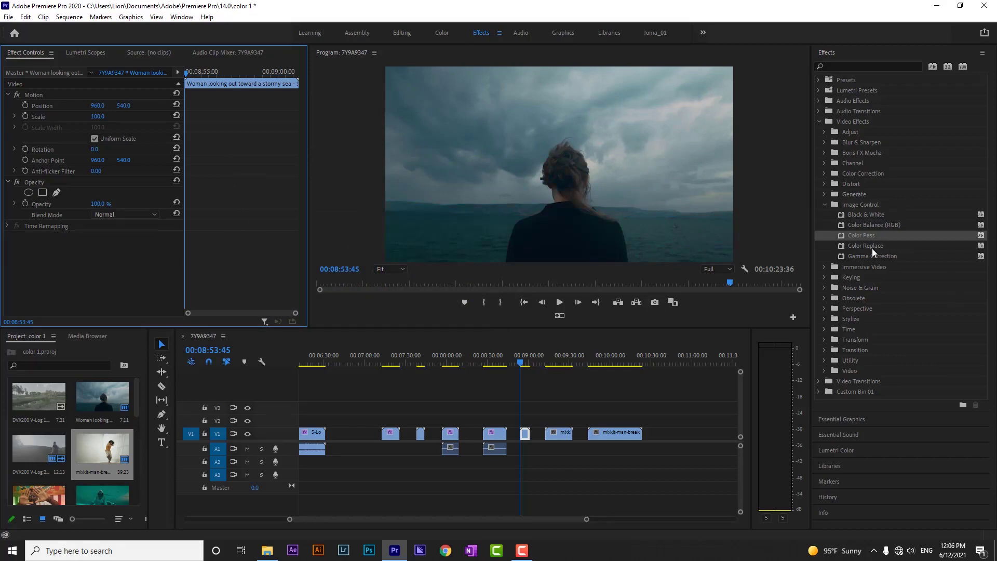
- Apply Color Replace to the stormy sea clip, and sample the woman's dark jacket as the Target Color
{"action": "left_click_drag", "start_coordinate": [871, 247], "coordinate": [524, 434]}
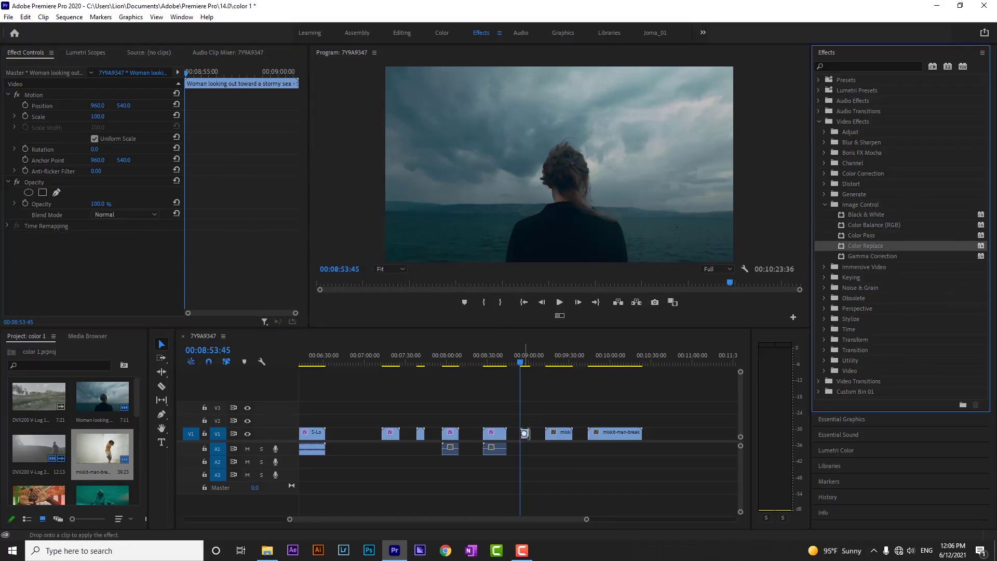
{"action": "scroll", "coordinate": [146, 312], "scroll_direction": "down", "scroll_amount": 1}
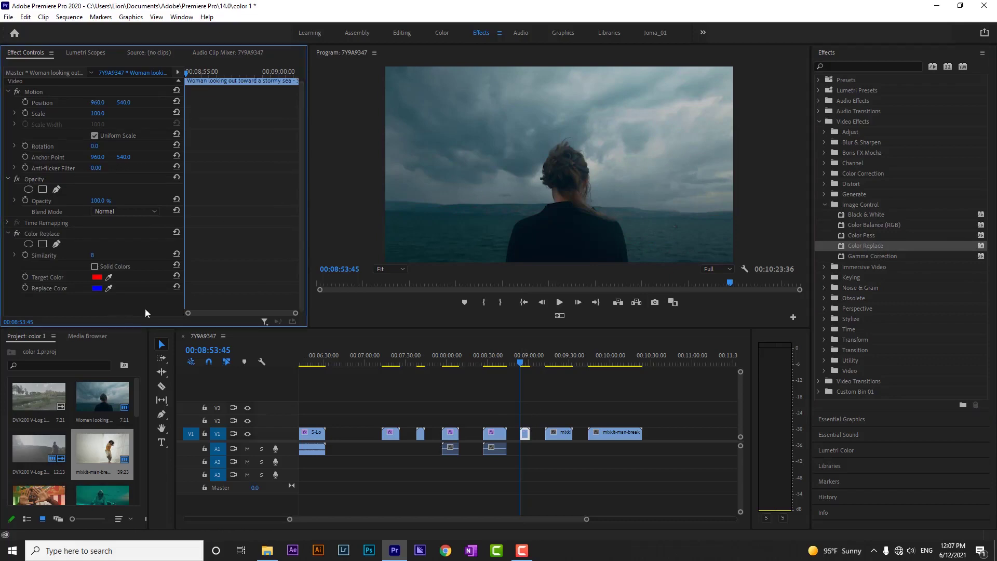
{"action": "left_click", "coordinate": [109, 277]}
{"action": "left_click", "coordinate": [561, 237]}
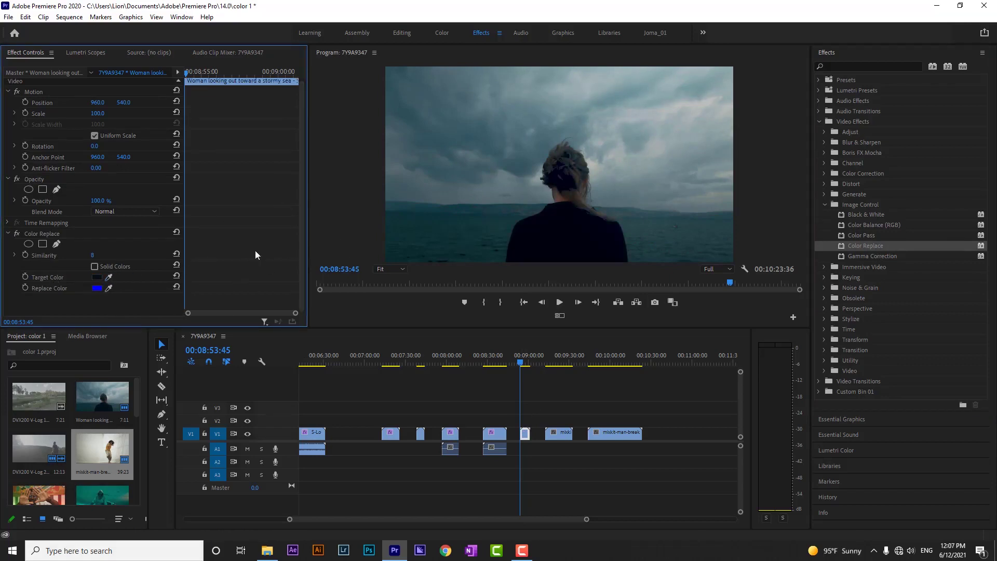
- Change the Replace Color to a bright spring green, and set Similarity to 9
{"action": "left_click", "coordinate": [97, 288]}
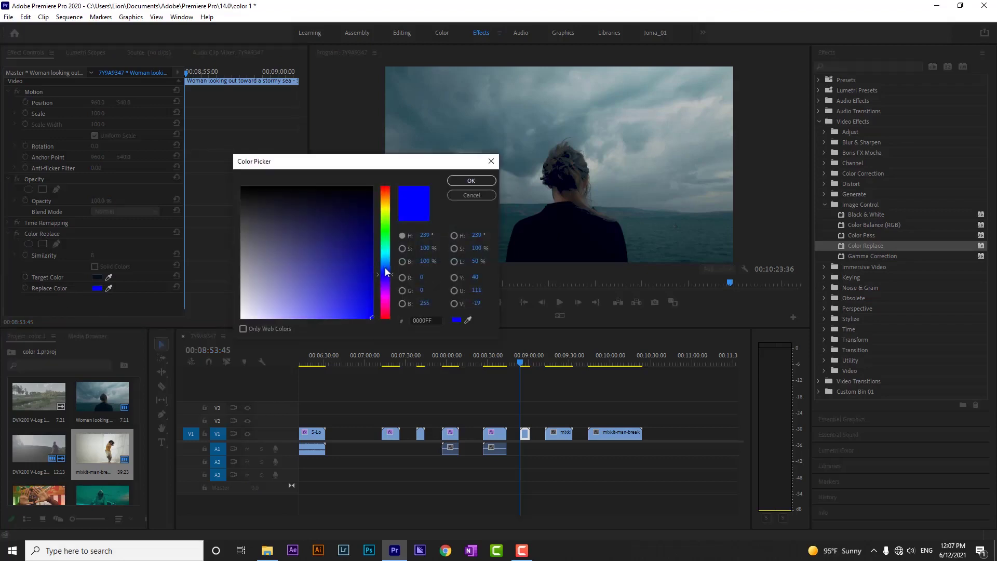
{"action": "left_click_drag", "start_coordinate": [385, 266], "coordinate": [387, 254]}
{"action": "left_click", "coordinate": [467, 181]}
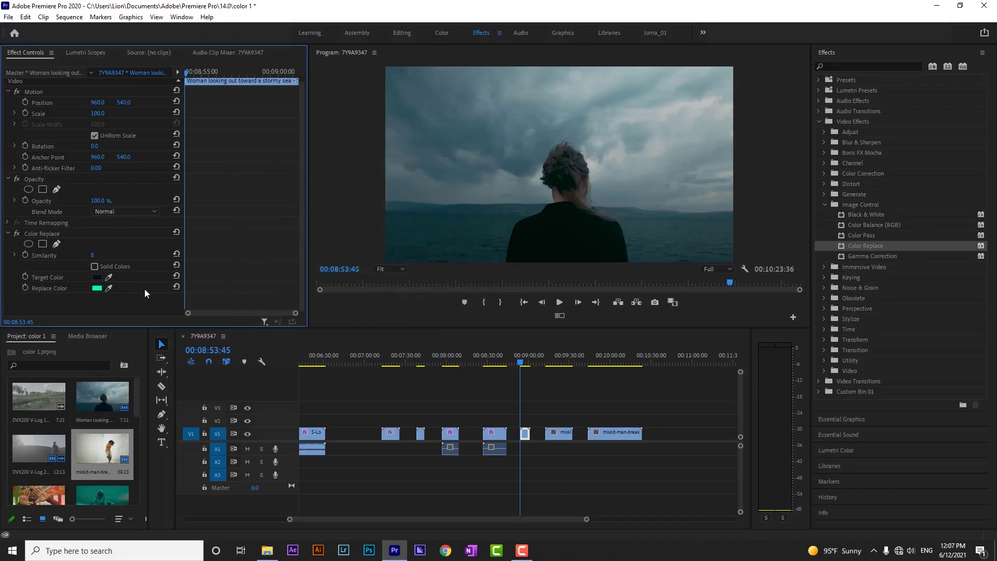
{"action": "mouse_move", "coordinate": [92, 254]}
{"action": "left_mouse_down"}
{"action": "mouse_move", "coordinate": [115, 255]}
{"action": "mouse_move", "coordinate": [86, 254]}
{"action": "left_mouse_up"}
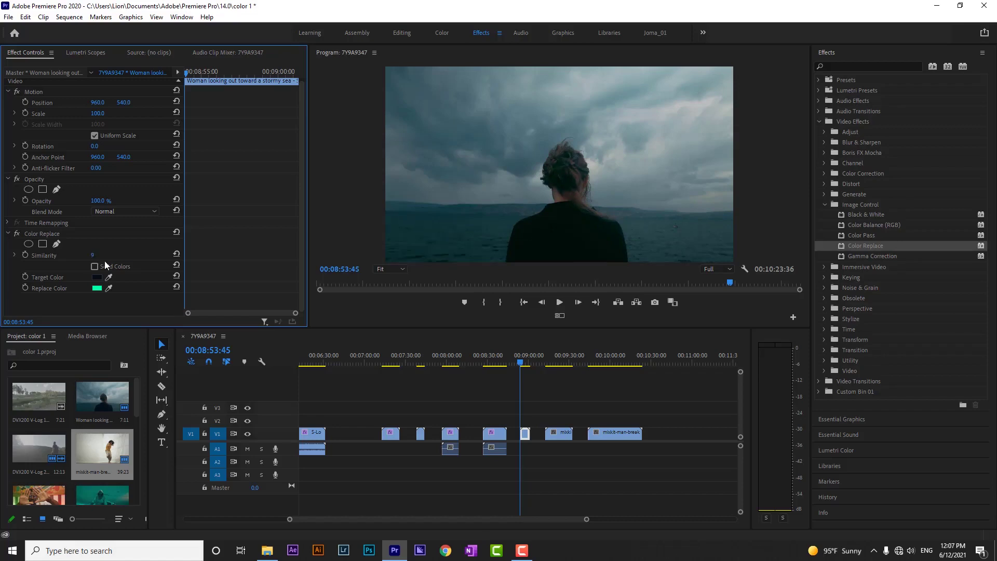
- Animate the Color Replace Similarity from 0 at 00:08:53:45 to 77 at 00:08:54:44 on the stormy sea clip
{"action": "left_click", "coordinate": [25, 254]}
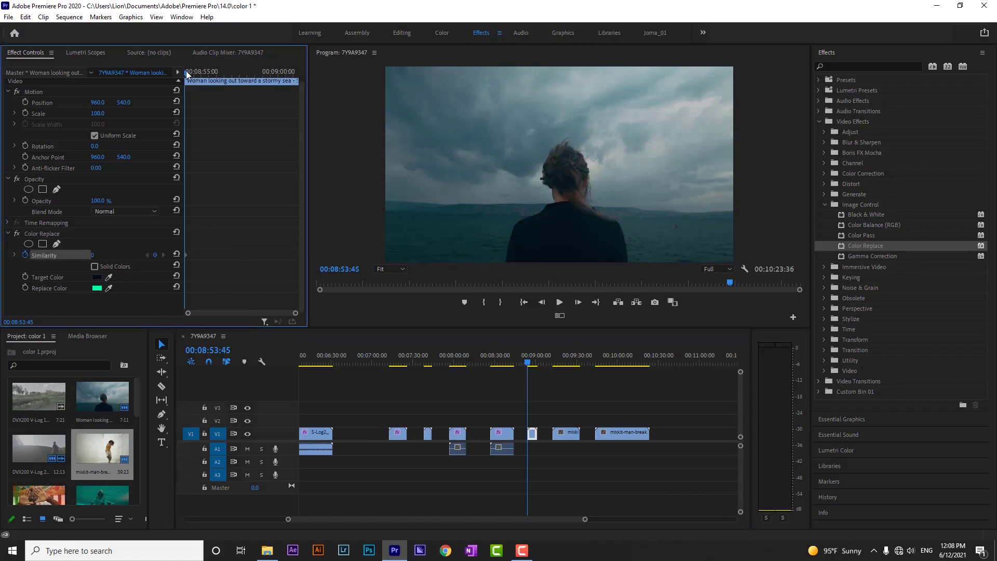
{"action": "left_click_drag", "start_coordinate": [186, 71], "coordinate": [190, 71]}
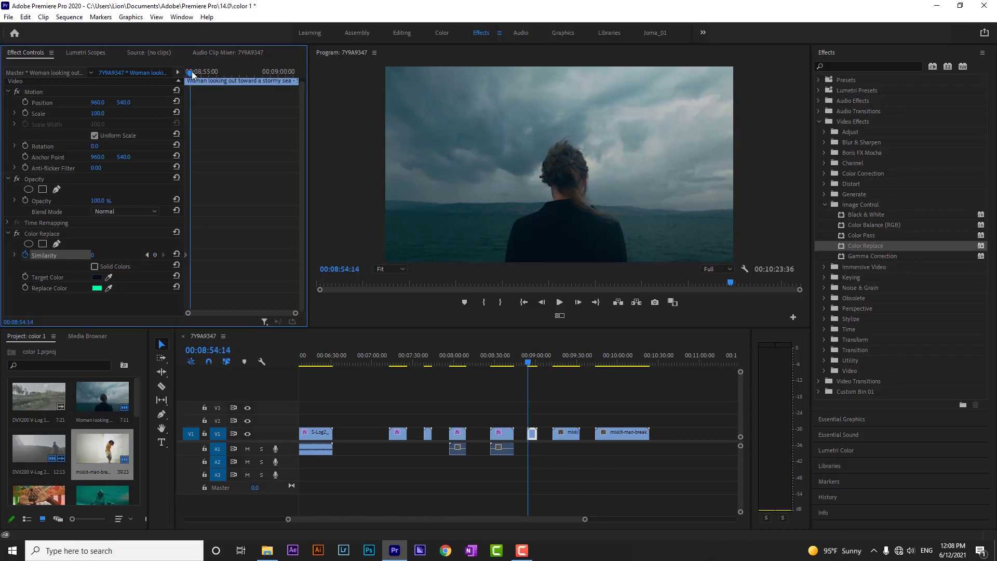
{"action": "left_click", "coordinate": [93, 255]}
{"action": "left_click", "coordinate": [199, 73]}
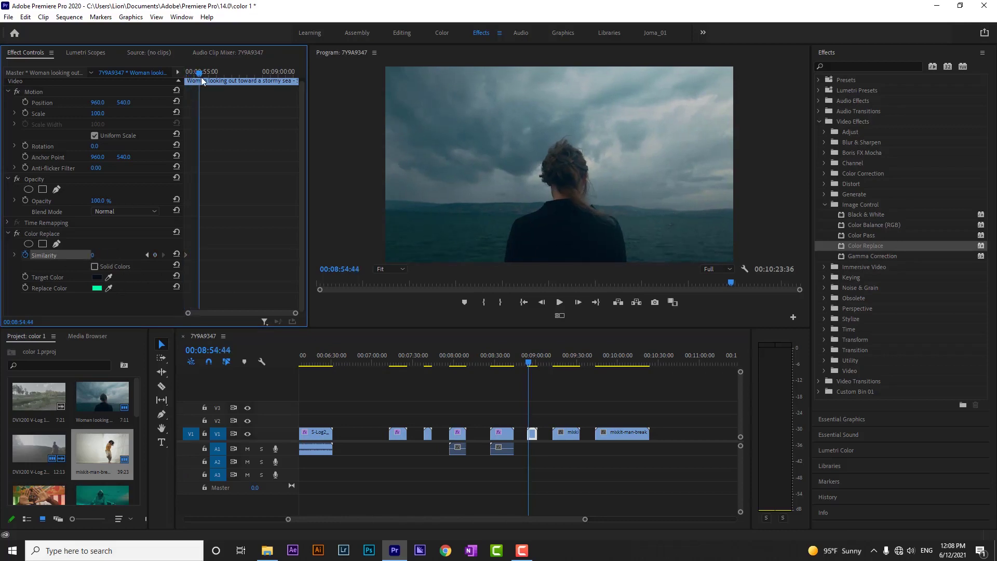
{"action": "left_click", "coordinate": [91, 256]}
{"action": "key", "text": "Return"}
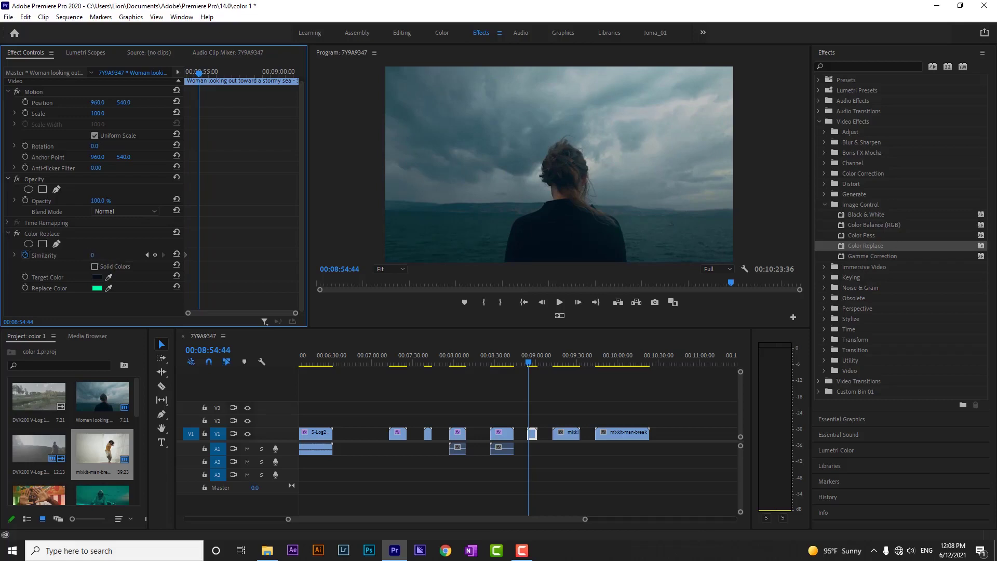
{"action": "left_click_drag", "start_coordinate": [93, 255], "coordinate": [133, 254]}
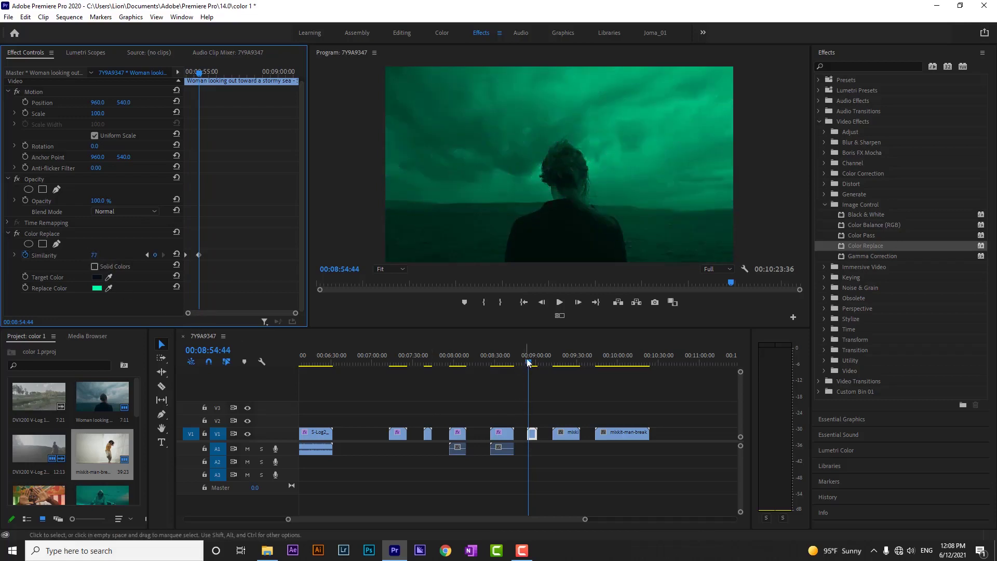
- Preview the Similarity animation, and move its keyframes farther along the clip, with the first at 00:08:55:29 and a wider gap between them
{"action": "left_click_drag", "start_coordinate": [527, 362], "coordinate": [525, 362]}
{"action": "key", "text": "space"}
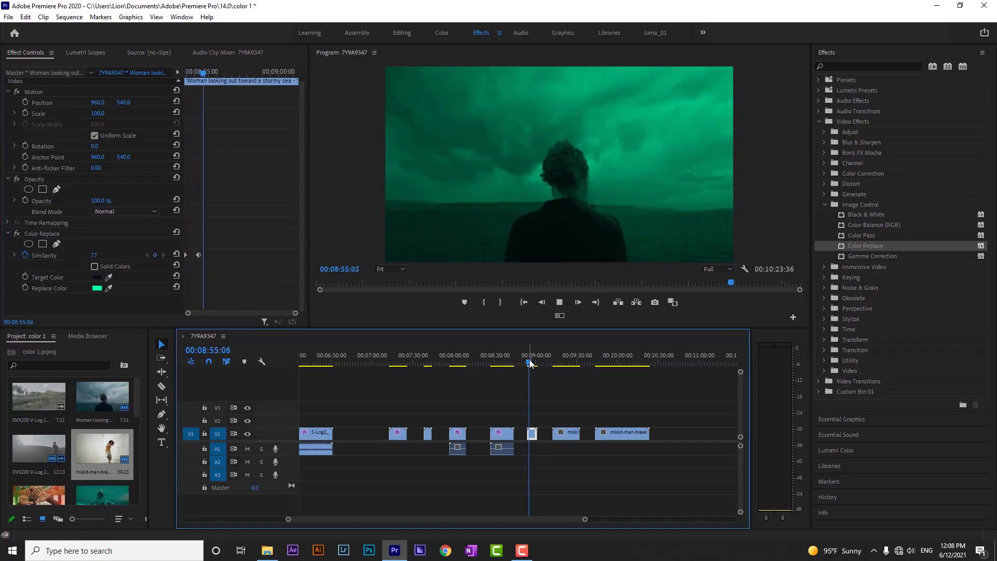
{"action": "key", "text": "space"}
{"action": "left_click", "coordinate": [187, 267]}
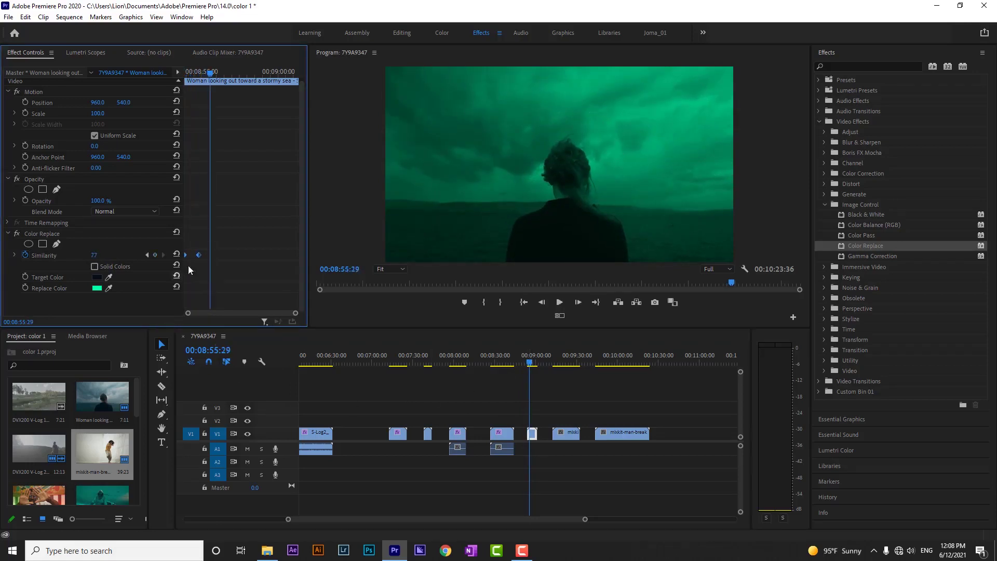
{"action": "left_click_drag", "start_coordinate": [200, 253], "coordinate": [254, 254]}
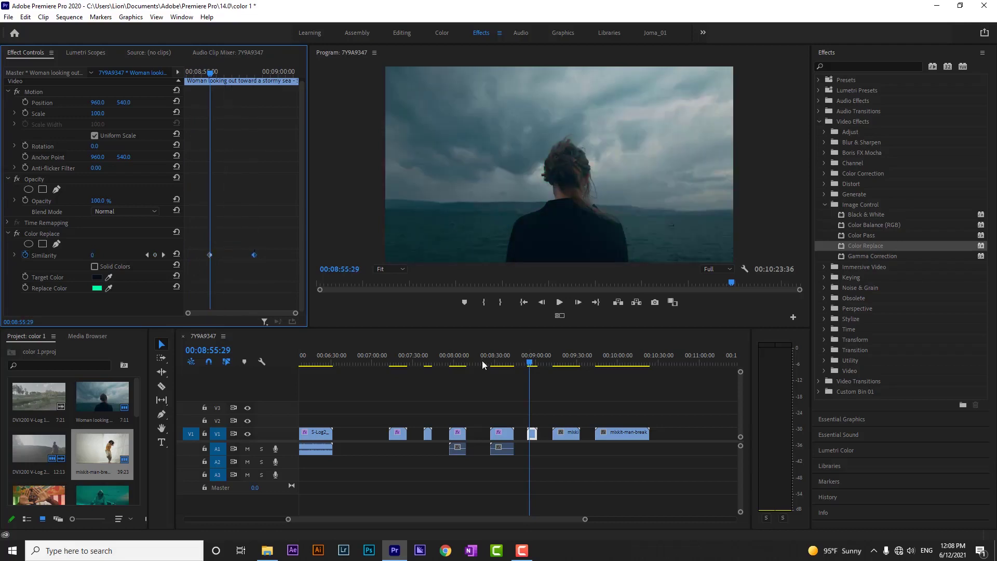
- Apply Ease In to the second Similarity keyframe, and play the clip from near its start to preview the green transition
{"action": "left_click", "coordinate": [527, 363]}
{"action": "right_click", "coordinate": [253, 255]}
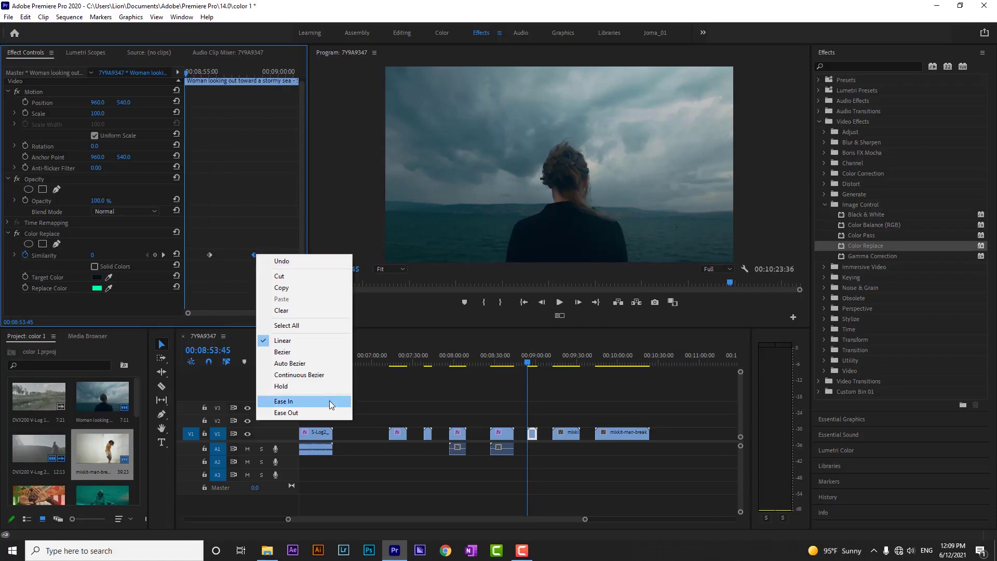
{"action": "left_click", "coordinate": [314, 402]}
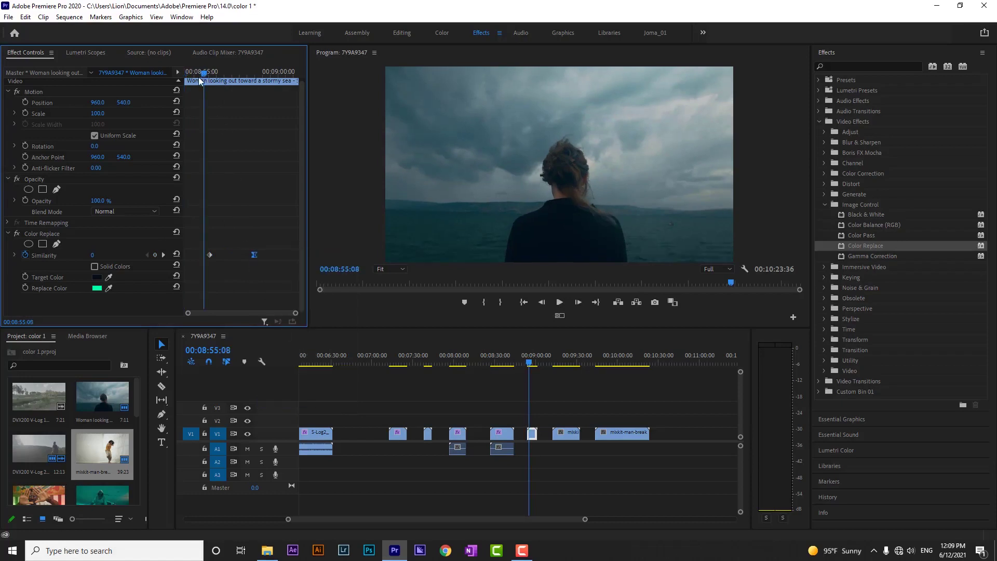
{"action": "left_click", "coordinate": [193, 79]}
{"action": "key", "text": "space"}
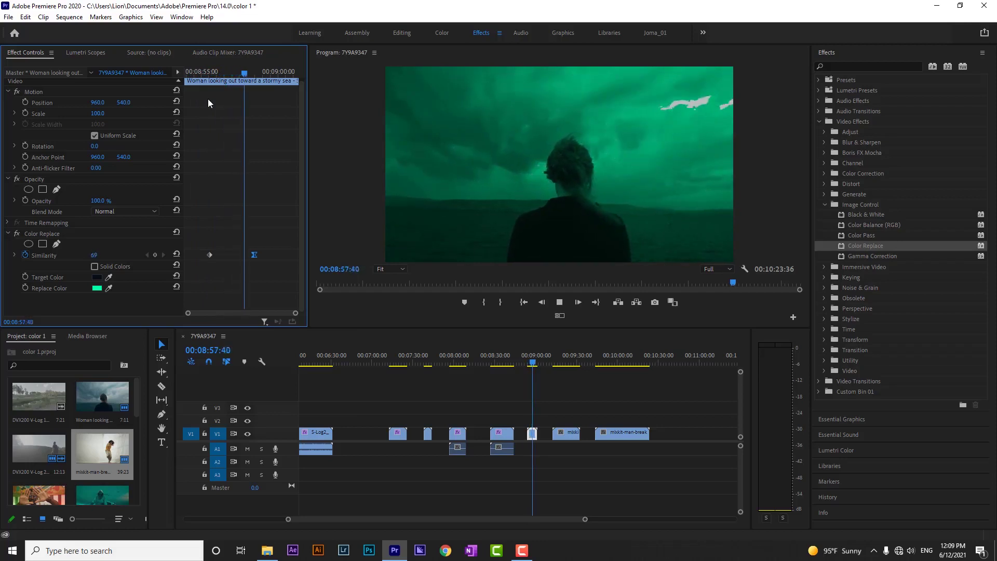
- Remove Color Replace from the stormy sea clip, and apply Gamma Correction from Image Control in its place
{"action": "left_click", "coordinate": [37, 233]}
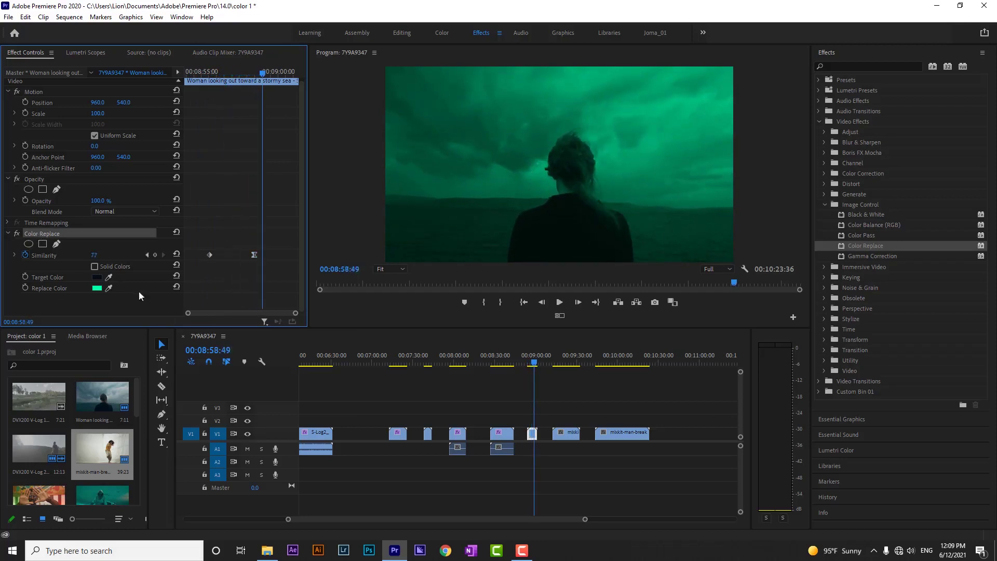
{"action": "key", "text": "Delete"}
{"action": "left_click", "coordinate": [880, 257]}
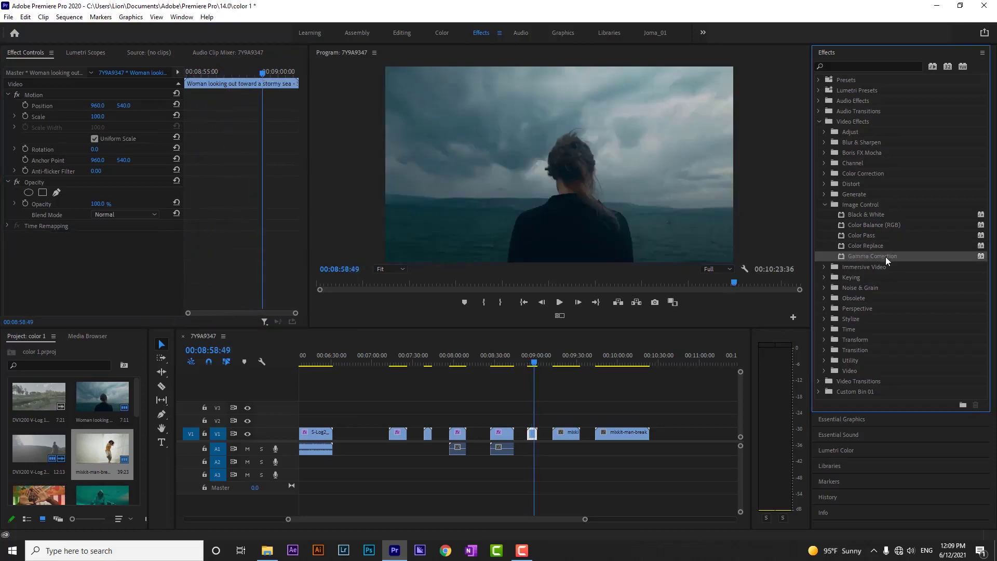
{"action": "left_click_drag", "start_coordinate": [625, 351], "coordinate": [531, 434]}
{"action": "left_click", "coordinate": [87, 283]}
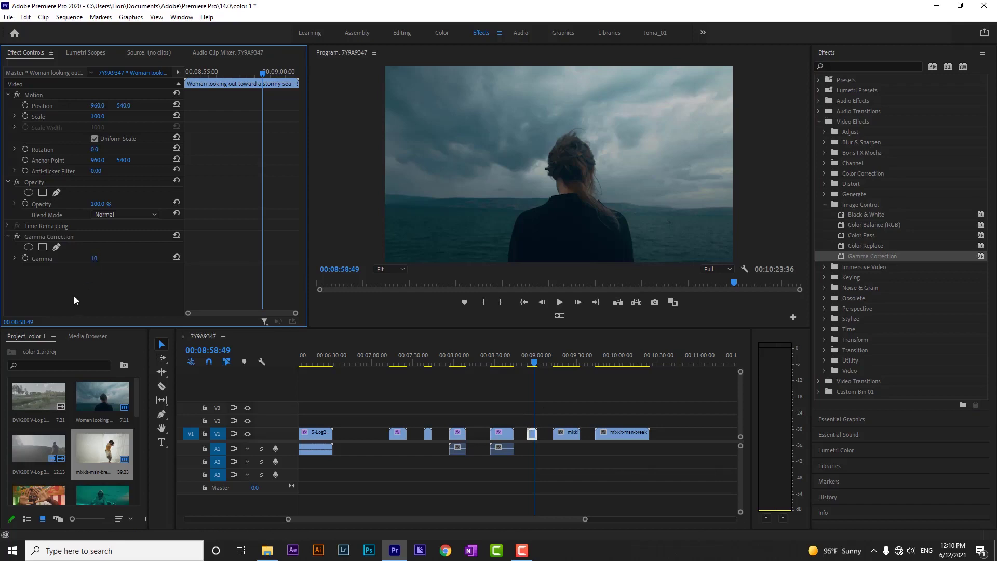
- Set the Gamma Correction's Gamma to 4
{"action": "left_click", "coordinate": [94, 260]}
{"action": "key", "text": "Return"}
{"action": "mouse_move", "coordinate": [93, 258]}
{"action": "left_mouse_down"}
{"action": "mouse_move", "coordinate": [130, 258]}
{"action": "mouse_move", "coordinate": [78, 258]}
{"action": "mouse_move", "coordinate": [86, 258]}
{"action": "left_mouse_up"}
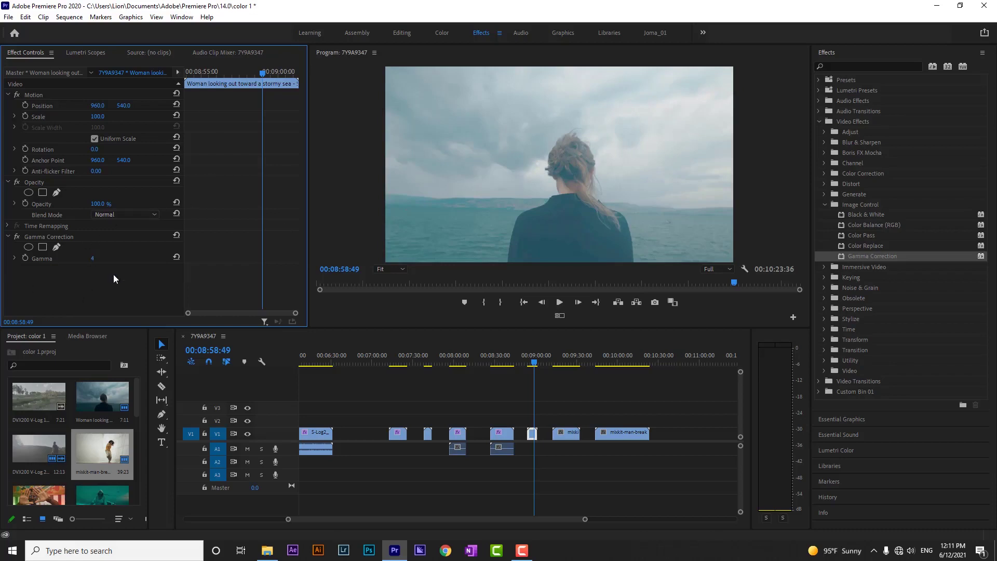
- Add the Tint effect from Color Correction below Gamma Correction, and set its Map Black To color to vivid purple
{"action": "left_click", "coordinate": [825, 174]}
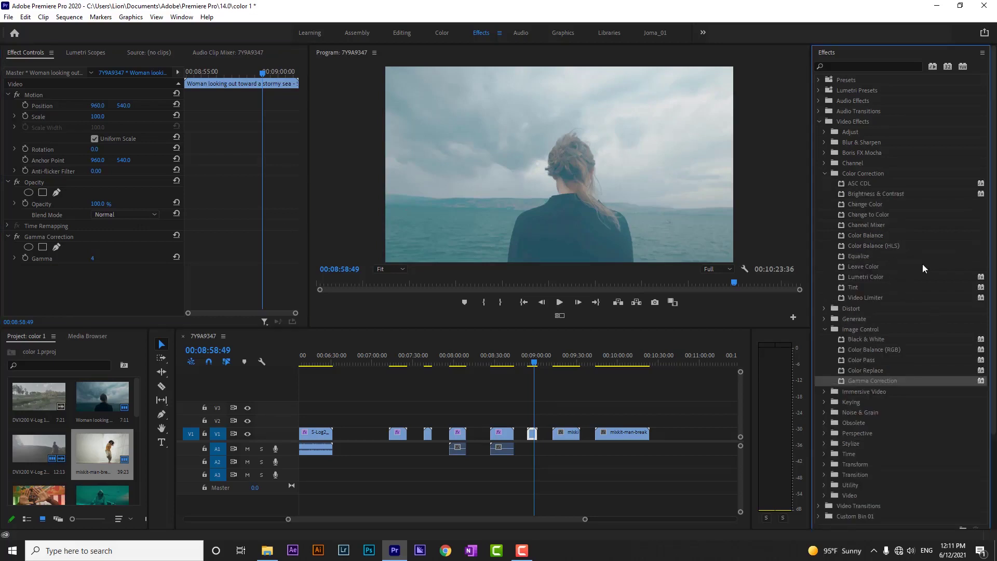
{"action": "left_click_drag", "start_coordinate": [852, 287], "coordinate": [99, 271]}
{"action": "scroll", "coordinate": [300, 218], "scroll_direction": "down", "scroll_amount": 2}
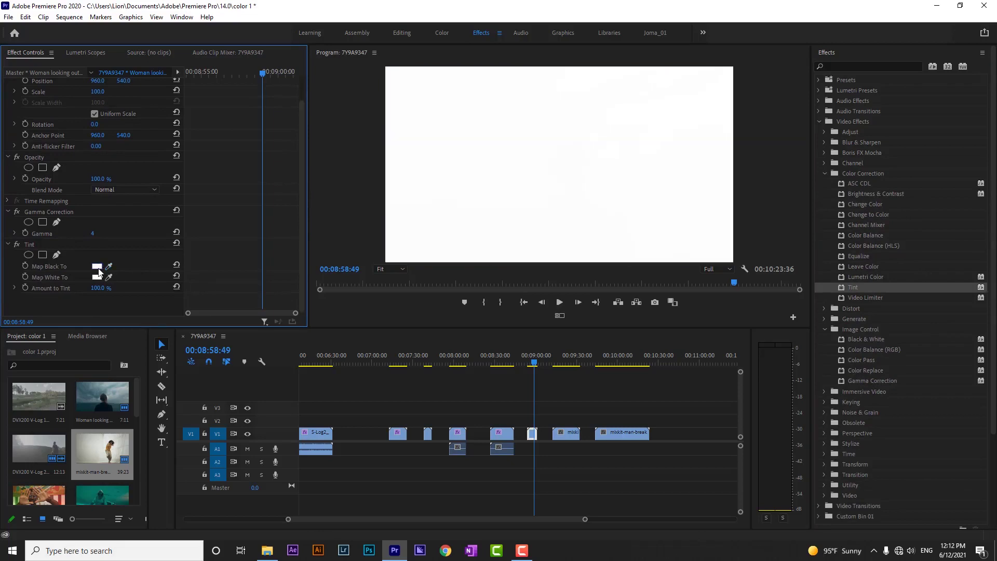
{"action": "left_click", "coordinate": [98, 267]}
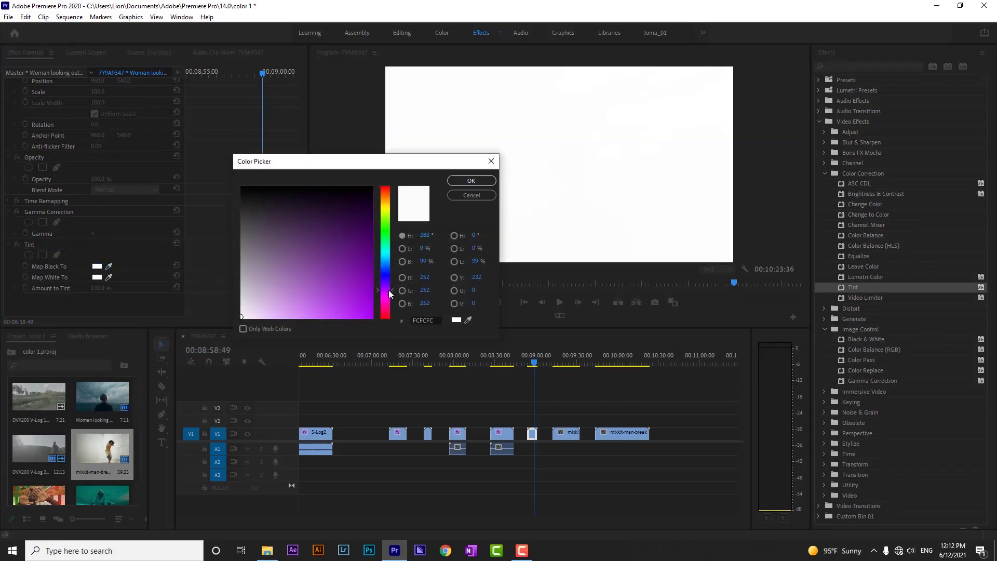
{"action": "left_click", "coordinate": [366, 208]}
{"action": "left_click", "coordinate": [473, 182]}
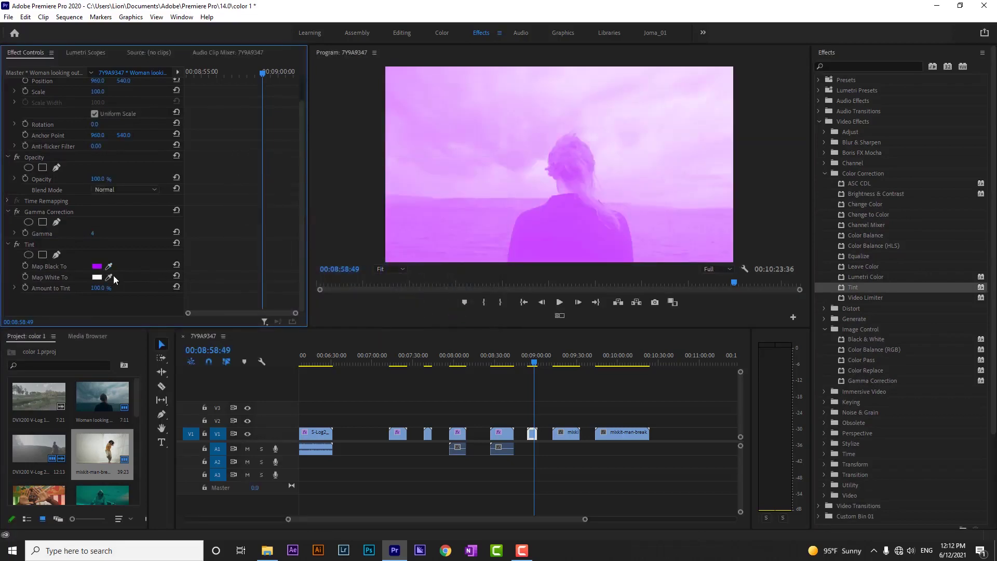
- Set the Tint effect's Map White To color to orange-yellow, FFB400
{"action": "left_click", "coordinate": [97, 276]}
{"action": "left_click", "coordinate": [388, 198]}
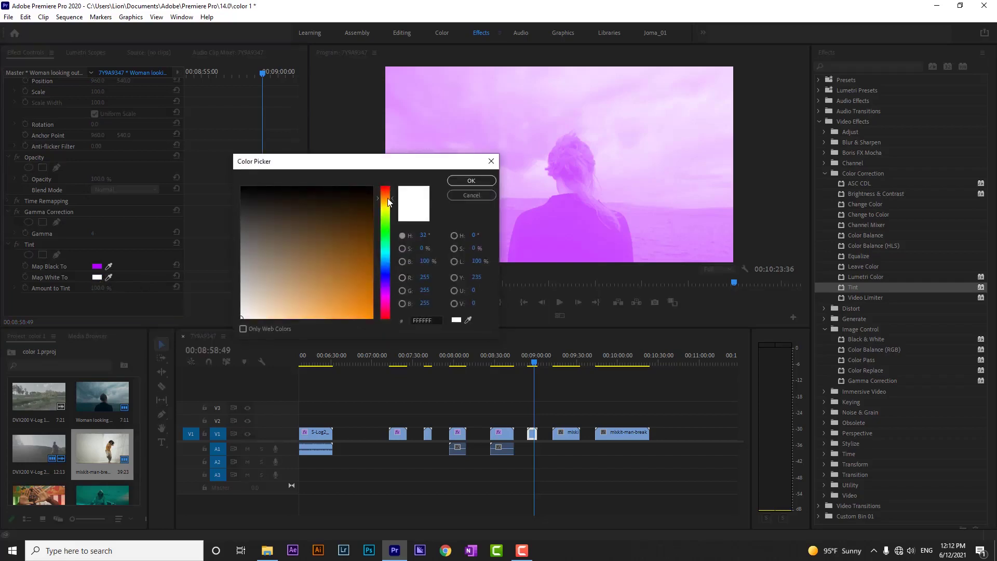
{"action": "left_click_drag", "start_coordinate": [387, 198], "coordinate": [387, 201]}
{"action": "left_click", "coordinate": [371, 318]}
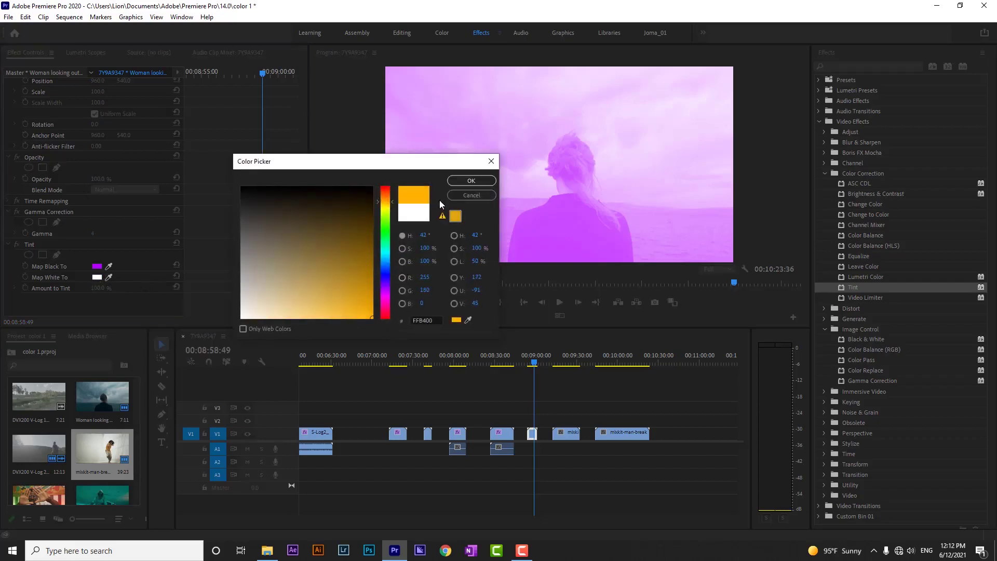
{"action": "left_click", "coordinate": [460, 183]}
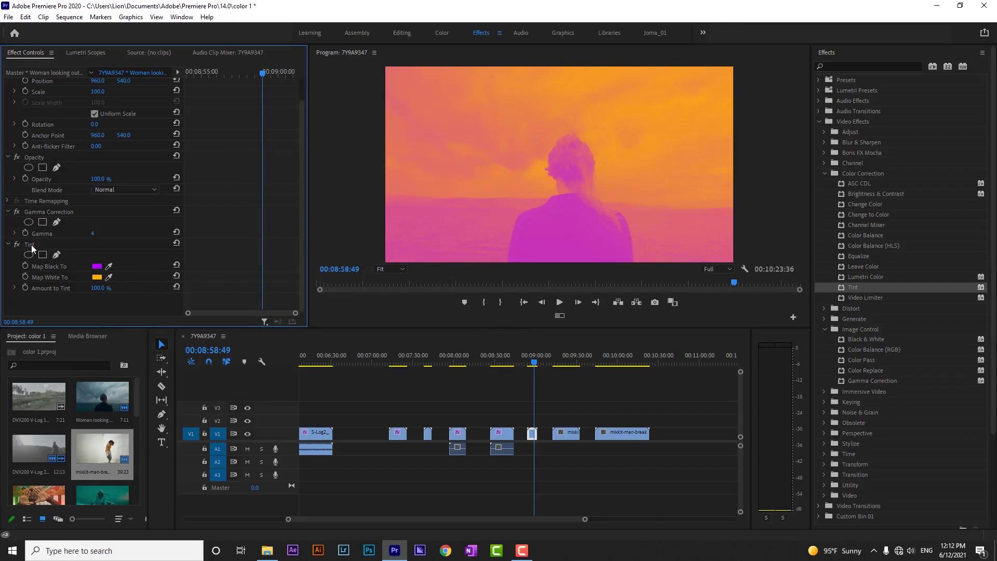
- Try placing Tint above Gamma Correction to compare the effect order, and move it back below
{"action": "left_click_drag", "start_coordinate": [35, 244], "coordinate": [42, 209]}
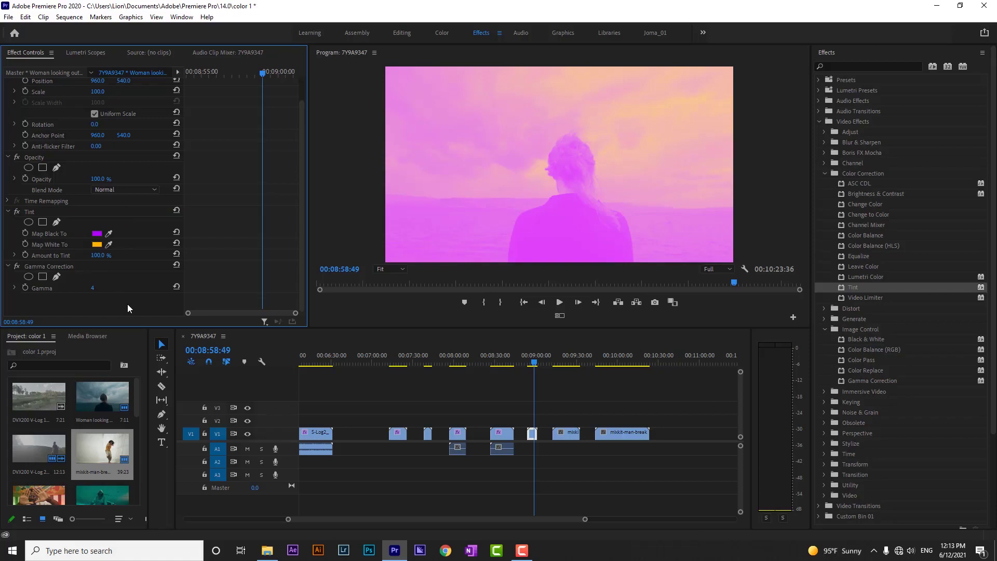
{"action": "left_click_drag", "start_coordinate": [36, 212], "coordinate": [55, 303]}
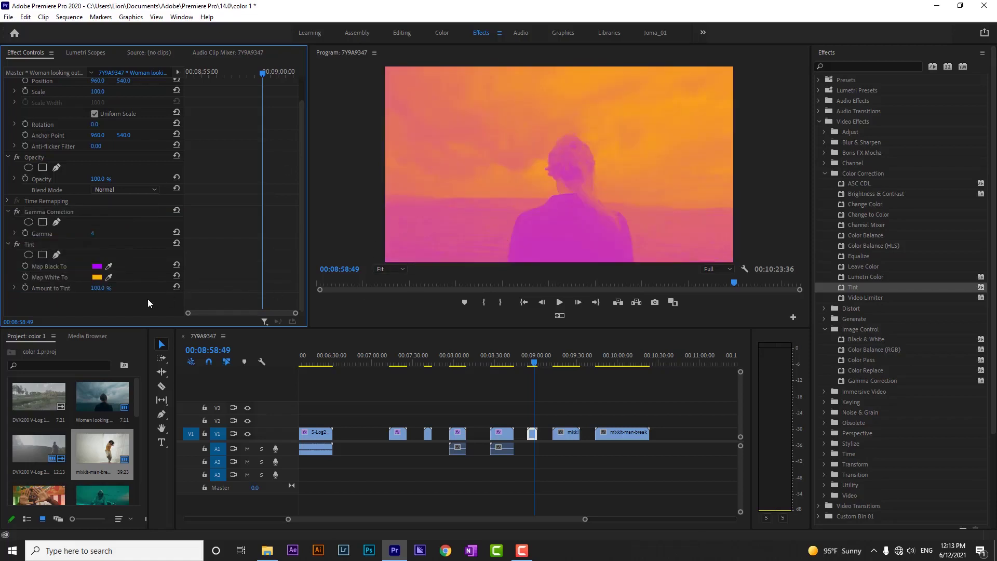
{"action": "left_click", "coordinate": [83, 211]}
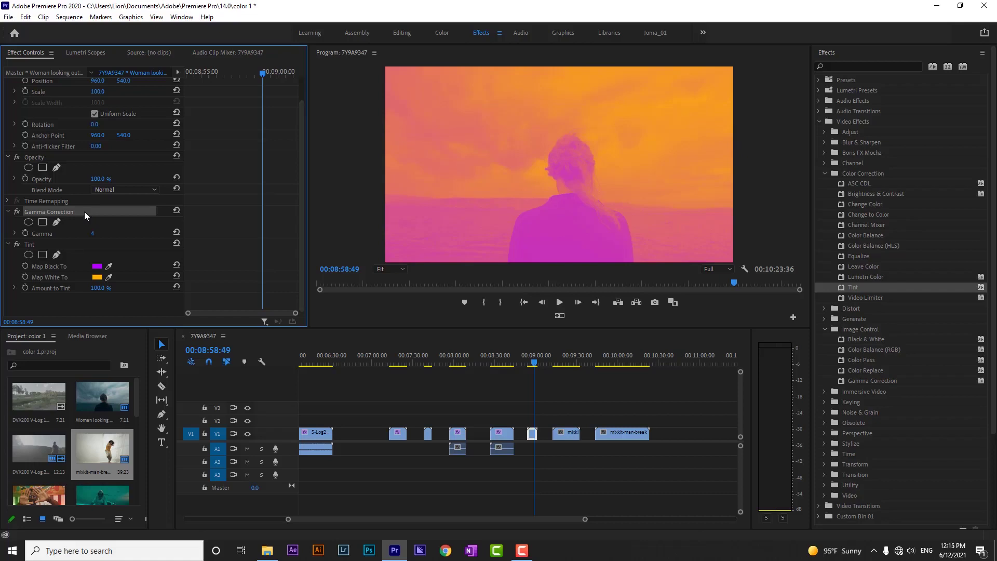
- Collapse the Color Correction and Image Control groups in favor of Adjust, and remove Tint and Gamma Correction from the stormy sea clip
{"action": "left_click", "coordinate": [824, 173]}
{"action": "left_click", "coordinate": [824, 204]}
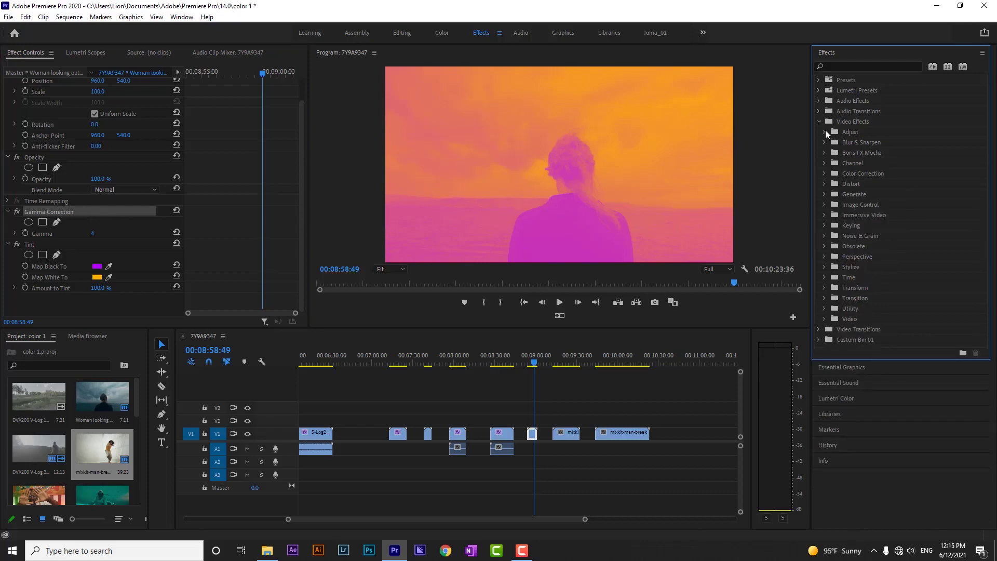
{"action": "left_click", "coordinate": [823, 132]}
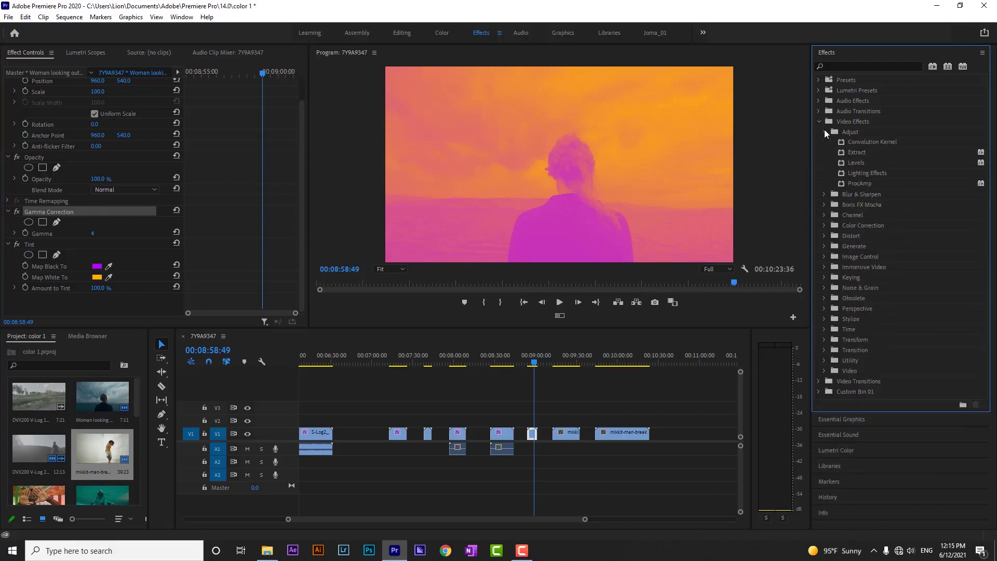
{"action": "left_click", "coordinate": [28, 244]}
{"action": "key", "text": "Delete"}
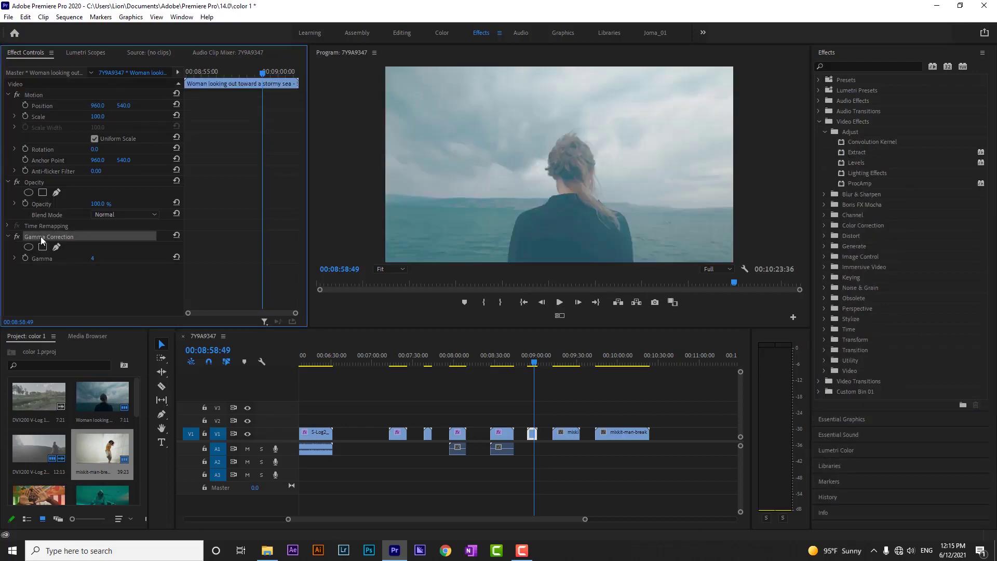
{"action": "key", "text": "Delete"}
- Apply Convolution Kernel to the stormy sea clip, and set M11 to 2 and M12 to 3
{"action": "left_click", "coordinate": [864, 142]}
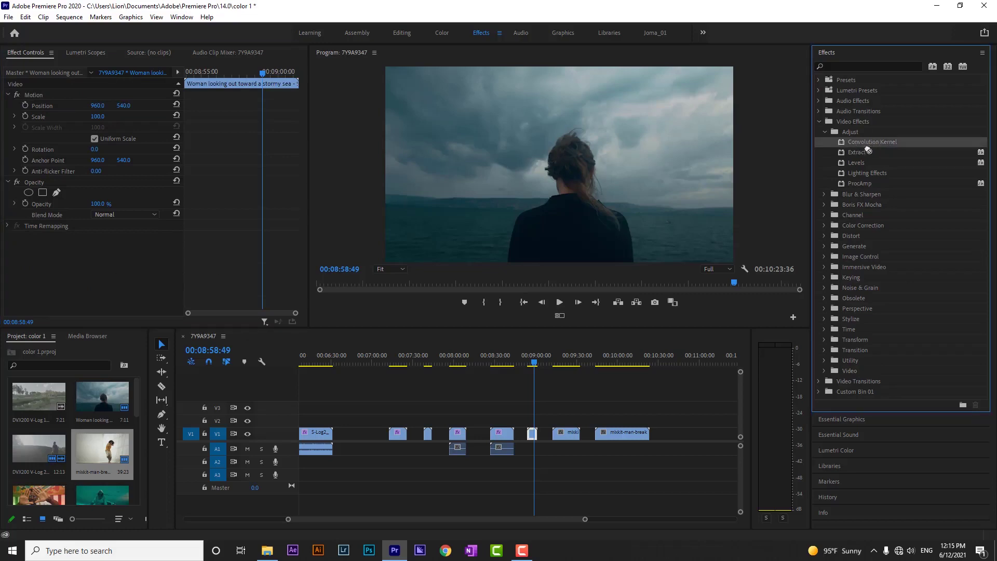
{"action": "left_click_drag", "start_coordinate": [867, 149], "coordinate": [534, 440]}
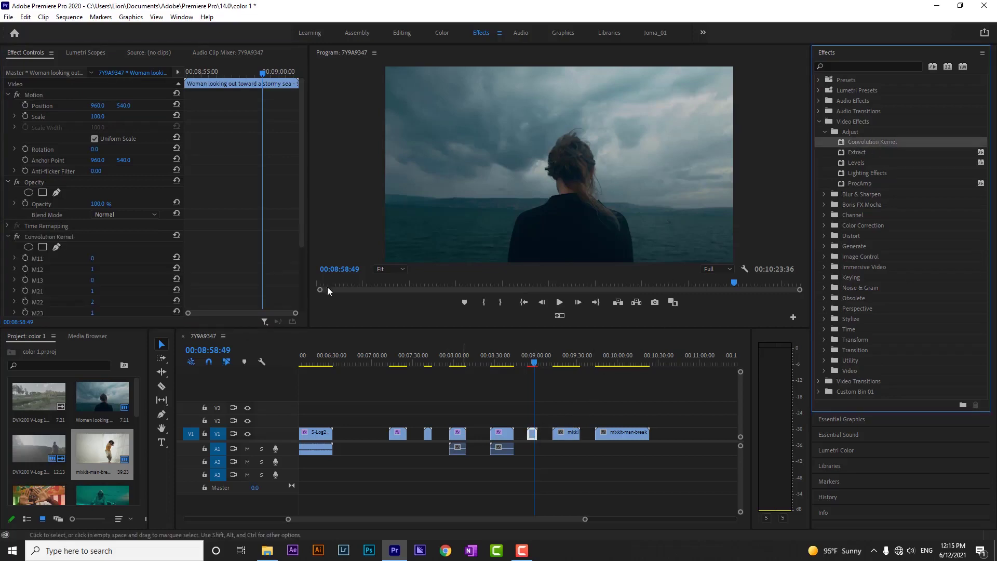
{"action": "left_click_drag", "start_coordinate": [300, 176], "coordinate": [300, 239]}
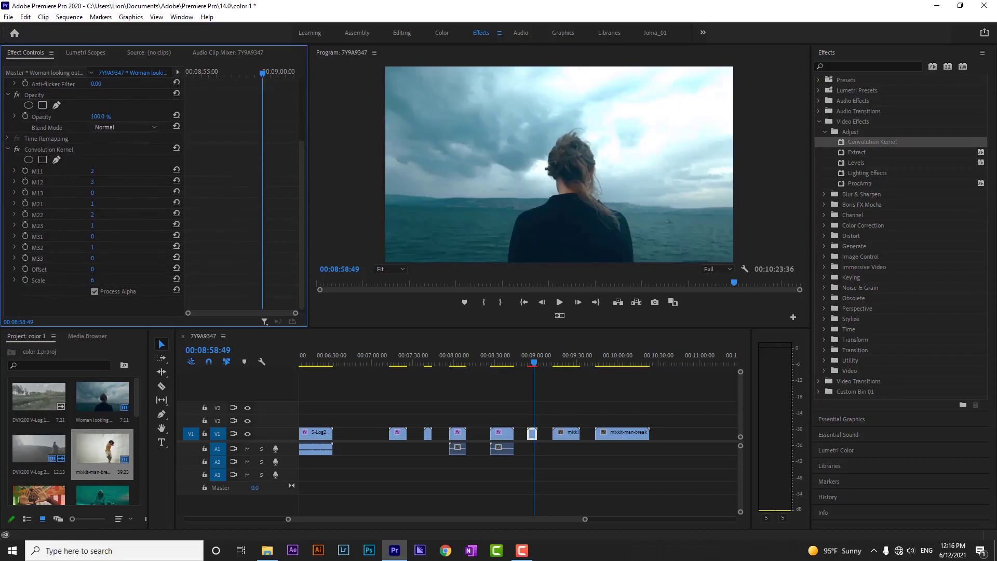
- Try M13 at 2, M22 at -2 and a higher M33, and remove Convolution Kernel from the stormy sea clip
{"action": "left_click_drag", "start_coordinate": [92, 193], "coordinate": [83, 214]}
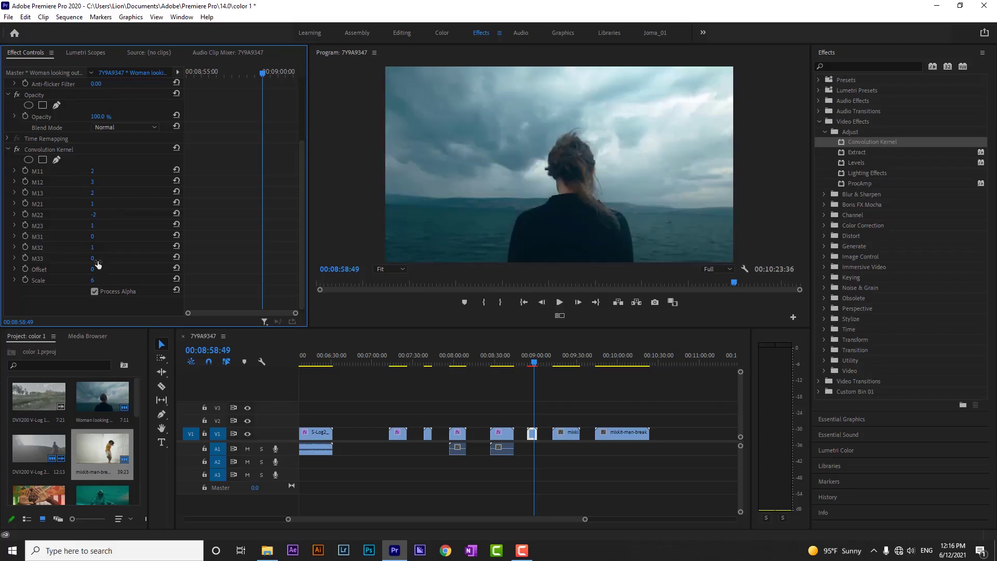
{"action": "left_click_drag", "start_coordinate": [94, 258], "coordinate": [100, 258]}
{"action": "left_click", "coordinate": [32, 150]}
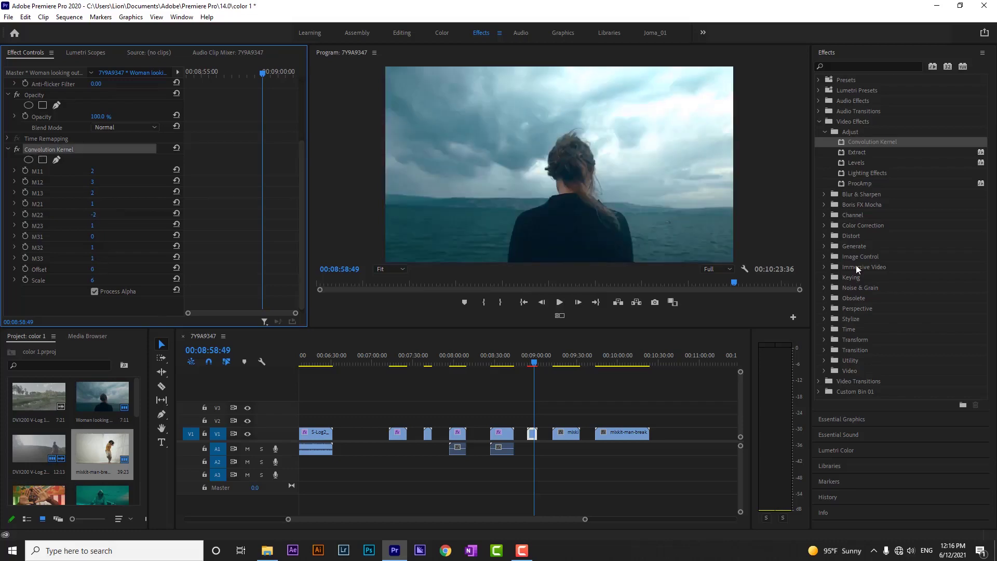
{"action": "key", "text": "Delete"}
- Apply Extract to the stormy sea clip, with Black Input Level 38, White Input Level 158 and Softness 47
{"action": "left_click_drag", "start_coordinate": [858, 153], "coordinate": [531, 433]}
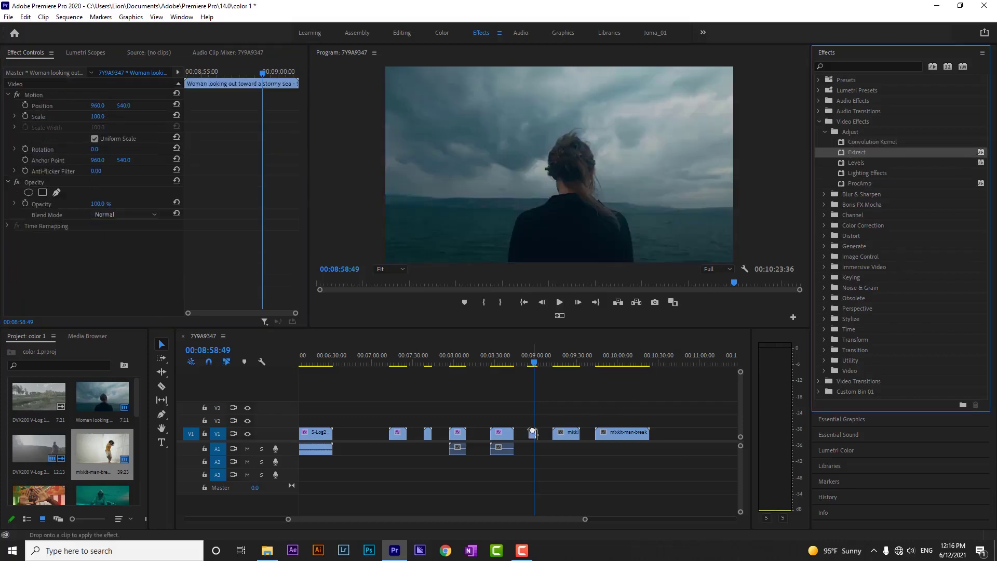
{"action": "left_click", "coordinate": [94, 258]}
{"action": "left_click_drag", "start_coordinate": [94, 258], "coordinate": [105, 280]}
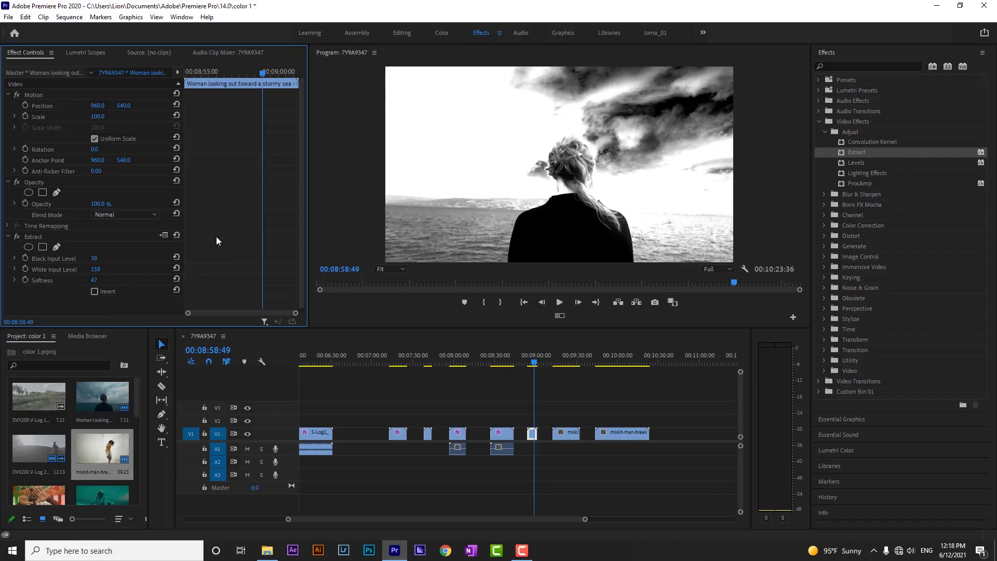
- Try Invert on and off in Extract, and remove Extract from the stormy sea clip
{"action": "left_click", "coordinate": [95, 291]}
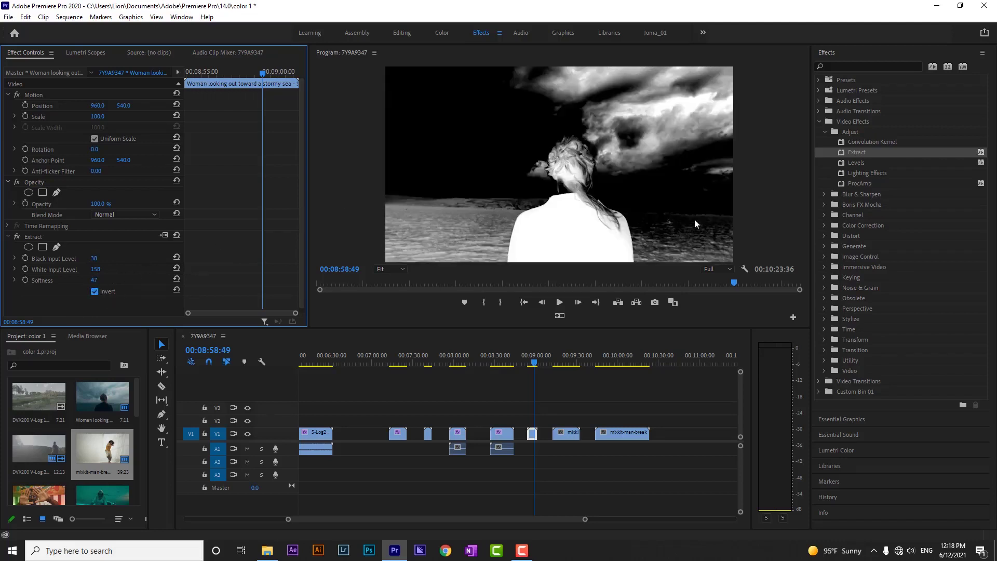
{"action": "left_click", "coordinate": [94, 291]}
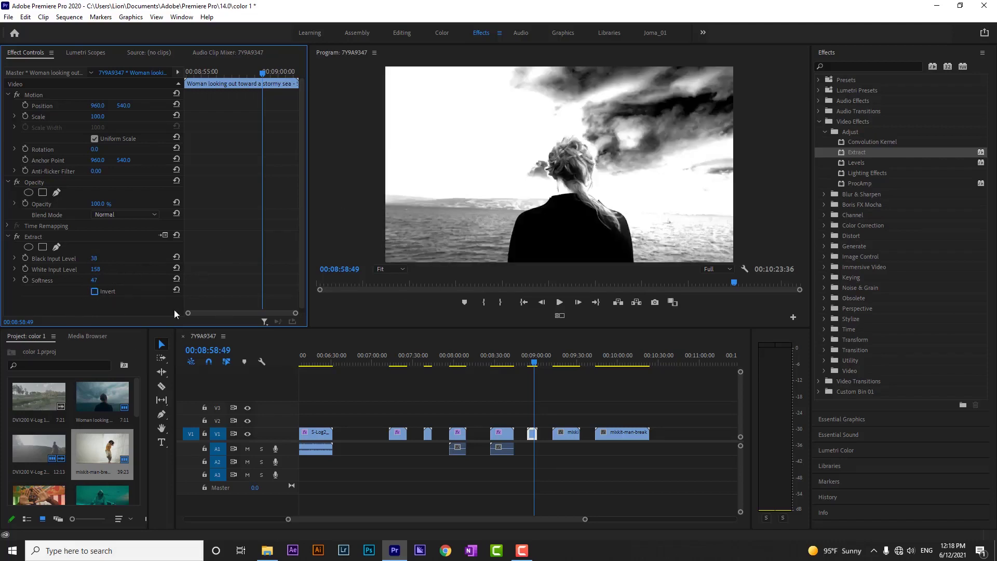
{"action": "left_click", "coordinate": [29, 236]}
{"action": "key", "text": "Delete"}
- Apply Levels to the stormy sea clip, with (RGB) Black Output Level 27 and (RGB) Gamma 61
{"action": "left_click_drag", "start_coordinate": [866, 163], "coordinate": [533, 434]}
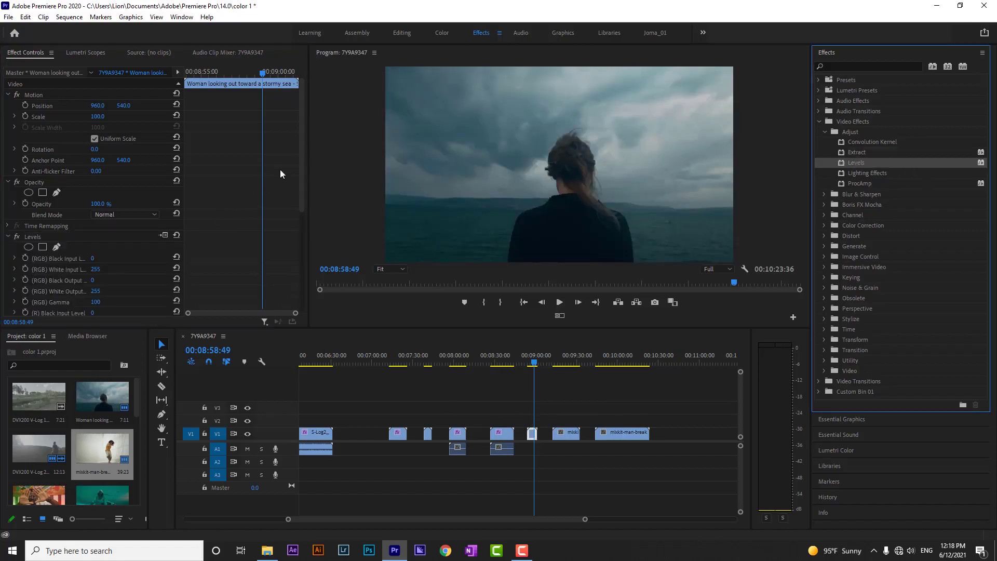
{"action": "left_click_drag", "start_coordinate": [300, 164], "coordinate": [266, 258]}
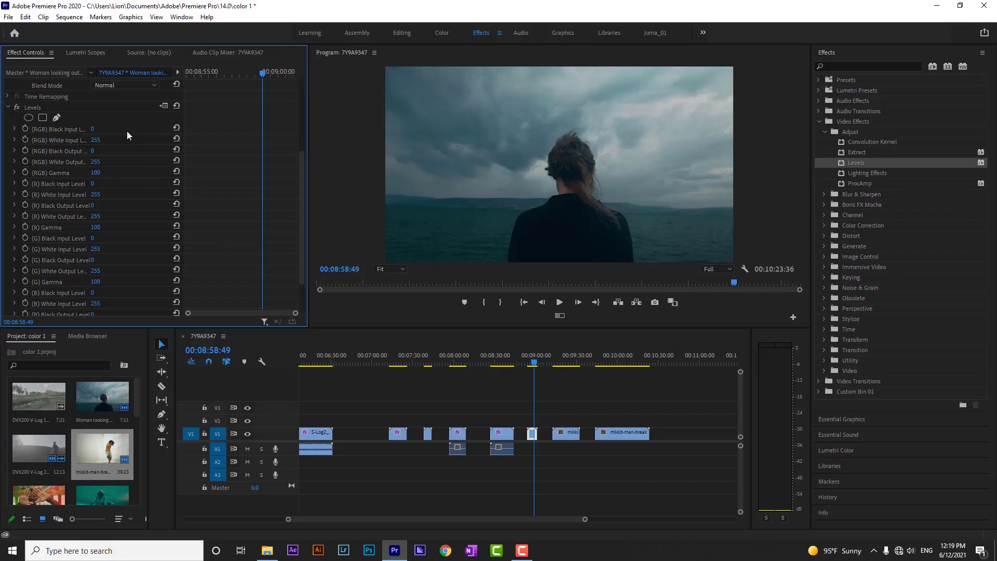
{"action": "scroll", "coordinate": [126, 131], "scroll_direction": "down", "scroll_amount": 1}
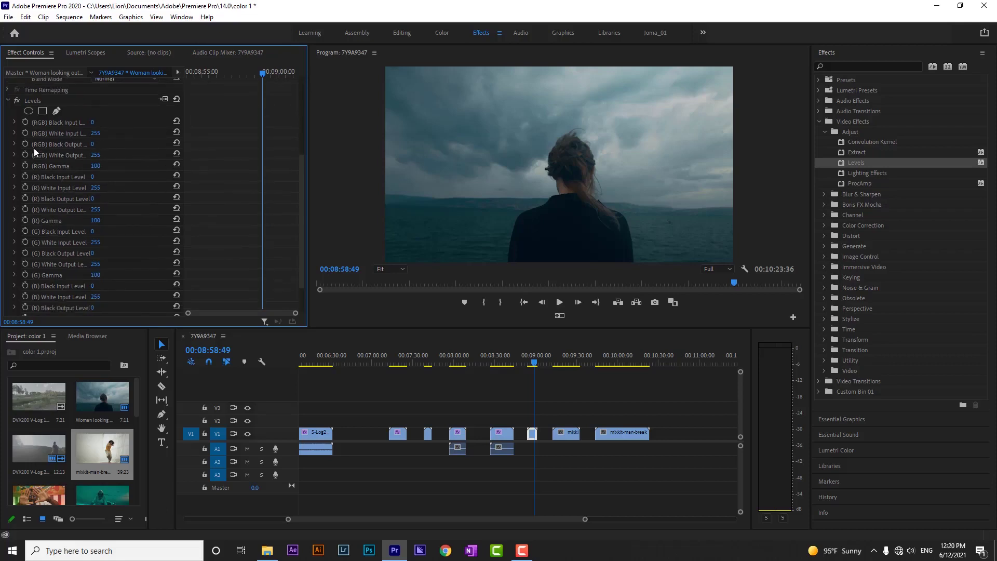
{"action": "left_click", "coordinate": [93, 144]}
{"action": "type", "text": "37"}
{"action": "key", "text": "Return"}
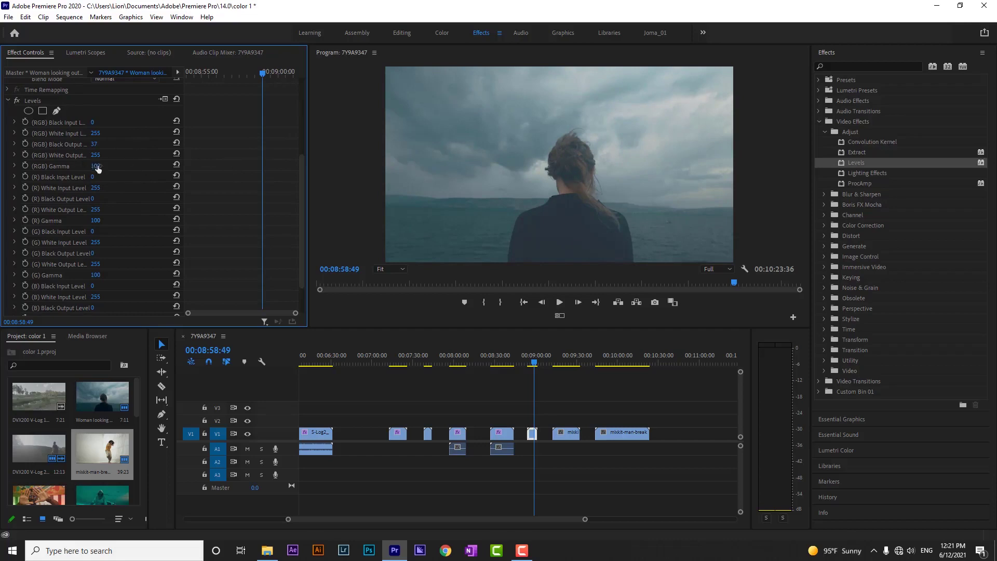
{"action": "mouse_move", "coordinate": [96, 166]}
{"action": "left_mouse_down"}
{"action": "mouse_move", "coordinate": [75, 166]}
{"action": "mouse_move", "coordinate": [96, 149]}
{"action": "left_mouse_up"}
{"action": "scroll", "coordinate": [106, 245], "scroll_direction": "down", "scroll_amount": 1}
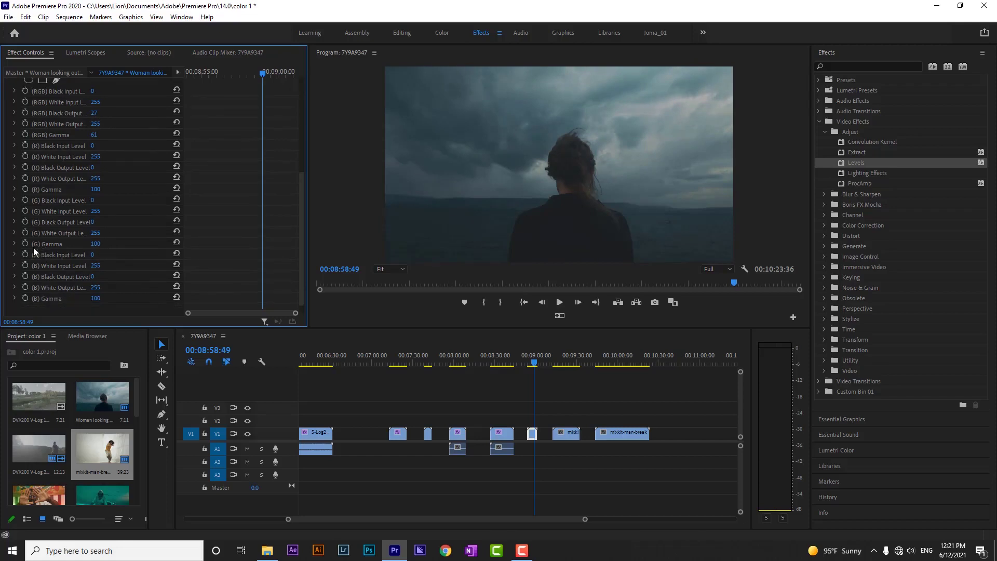
- Set the Levels effect's (G) Gamma to 80, (B) White Input Level to 210 and (R) Black Output Level to 9
{"action": "left_click_drag", "start_coordinate": [95, 248], "coordinate": [106, 251]}
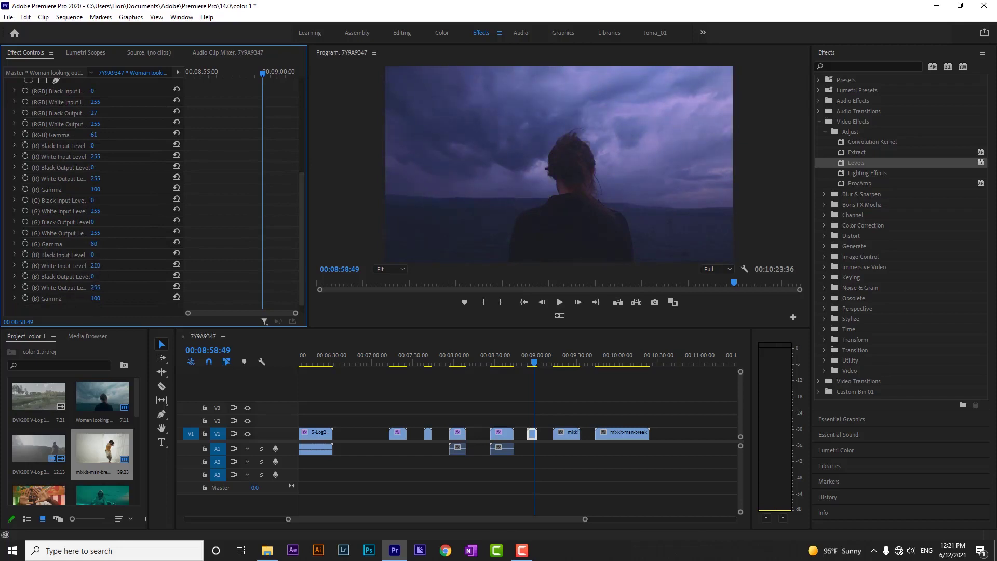
{"action": "scroll", "coordinate": [71, 239], "scroll_direction": "up", "scroll_amount": 2}
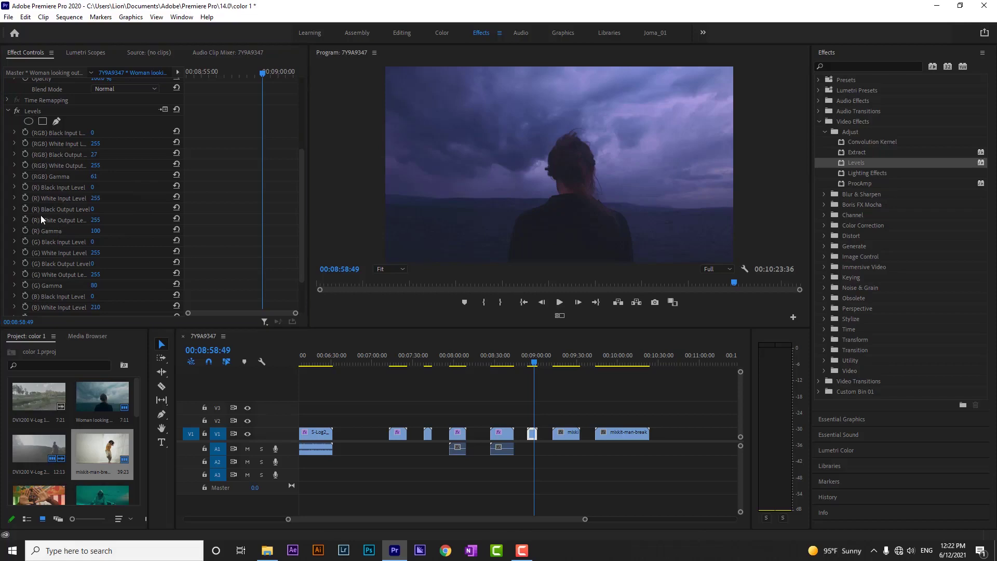
{"action": "left_click", "coordinate": [90, 211]}
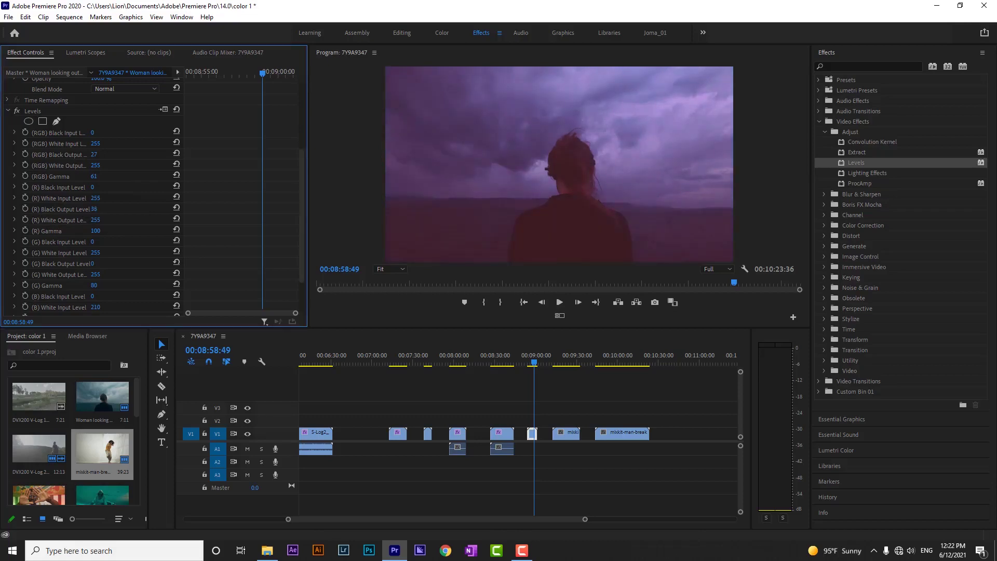
{"action": "left_click_drag", "start_coordinate": [94, 209], "coordinate": [118, 225]}
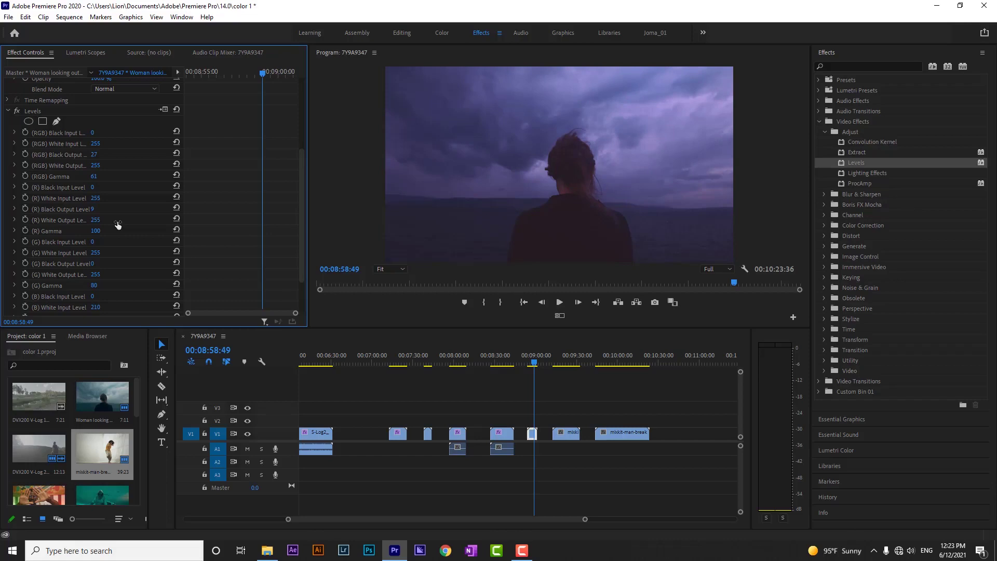
- Remove Levels from the stormy sea clip
{"action": "scroll", "coordinate": [39, 172], "scroll_direction": "up", "scroll_amount": 2}
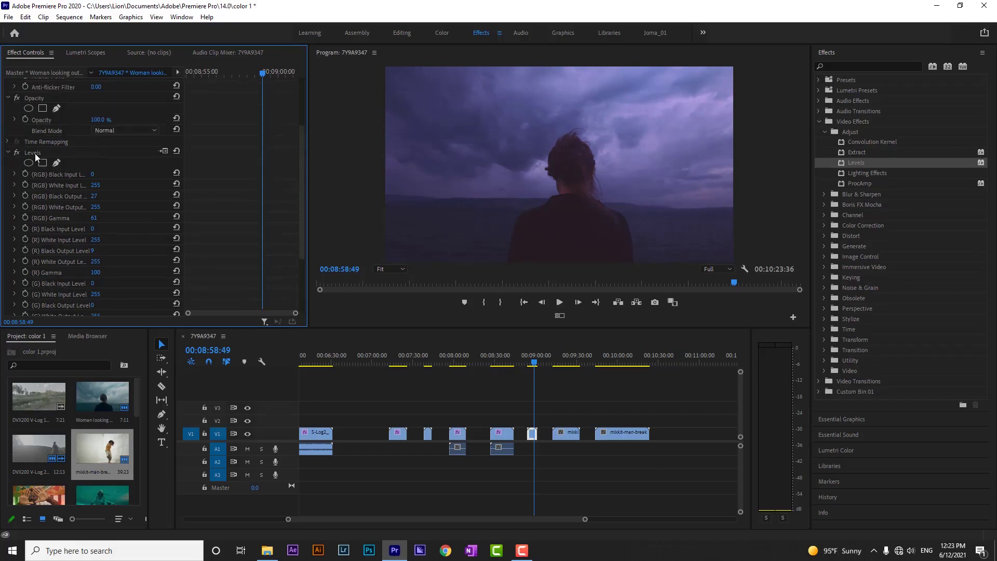
{"action": "left_click", "coordinate": [35, 154]}
{"action": "key", "text": "Delete"}
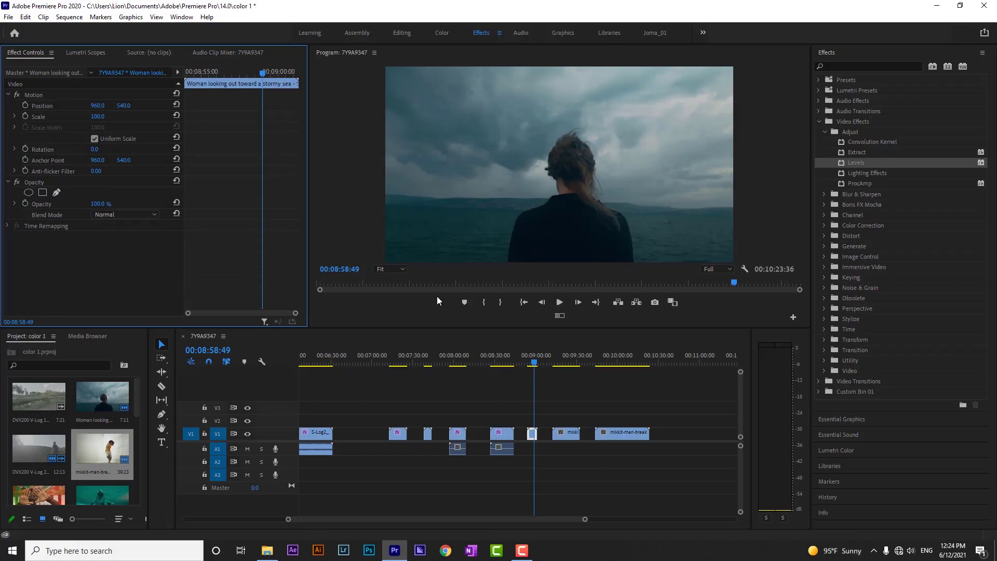